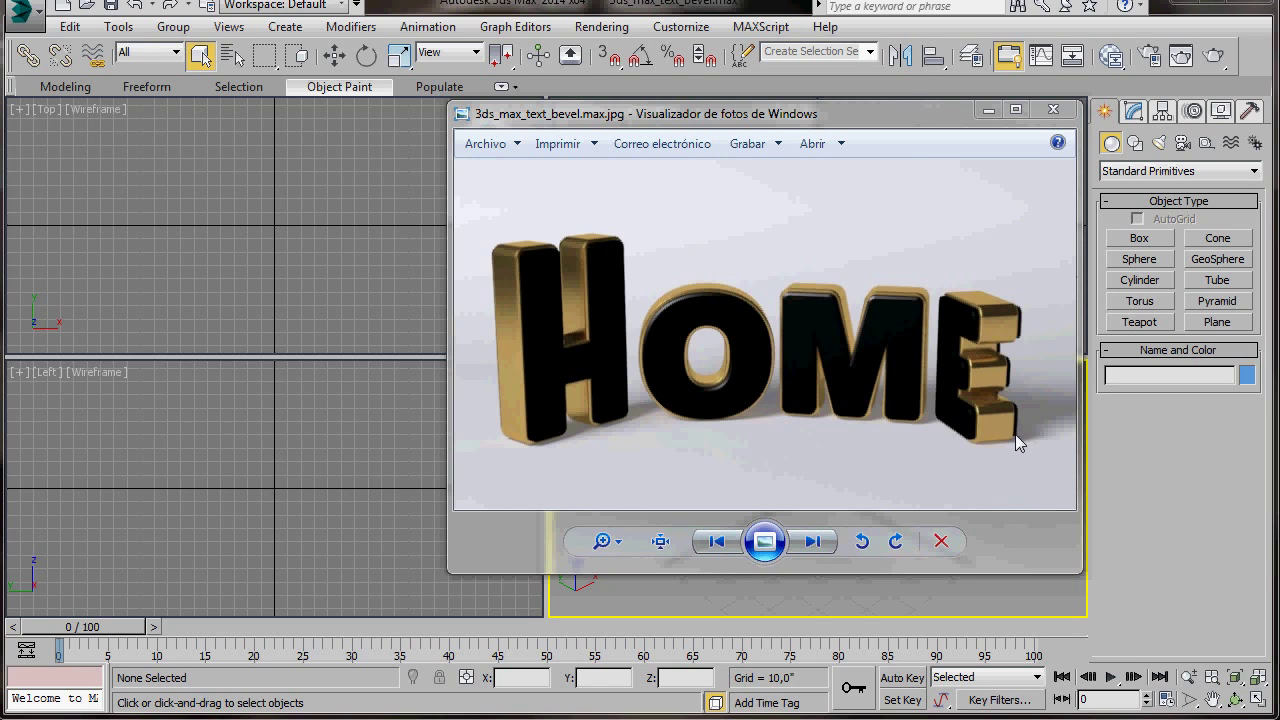
Close the reference image and set the scene's display unit scale to Generic Units
left_click(1052, 113)
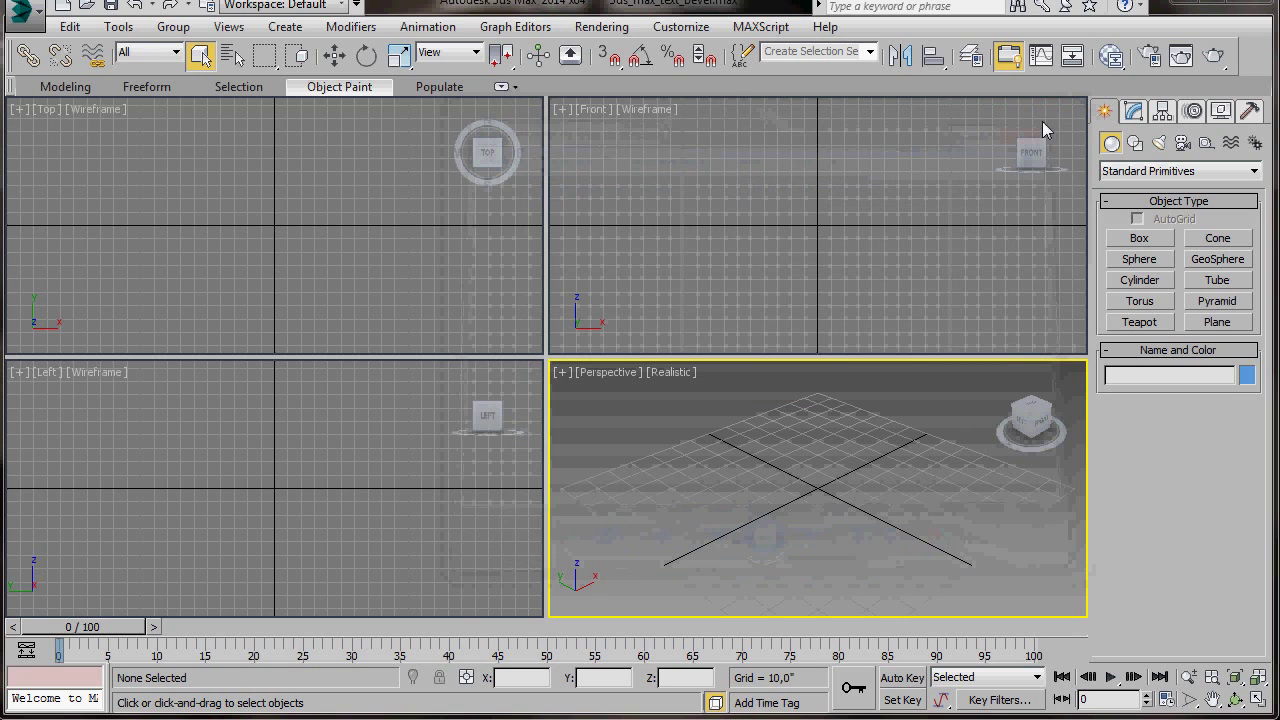
left_click(680, 27)
left_click(697, 362)
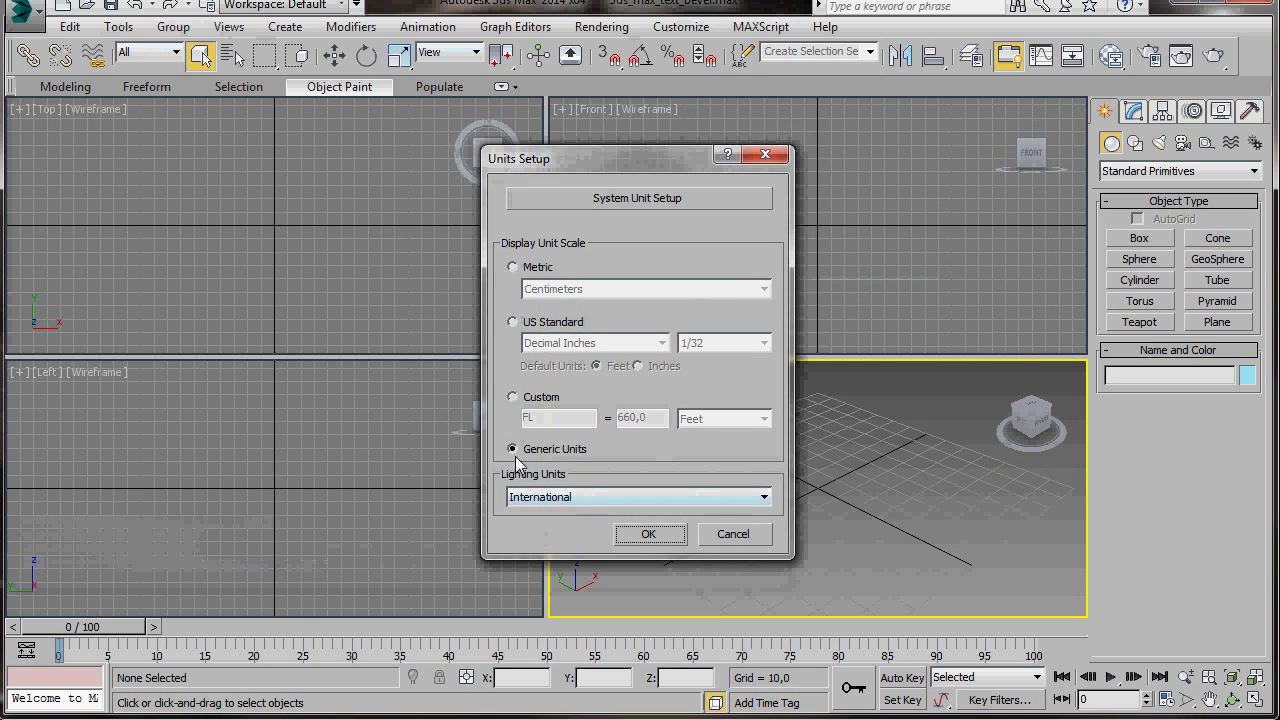
left_click(645, 534)
Assign NVIDIA mental ray as the production renderer in the render setup
left_click(600, 27)
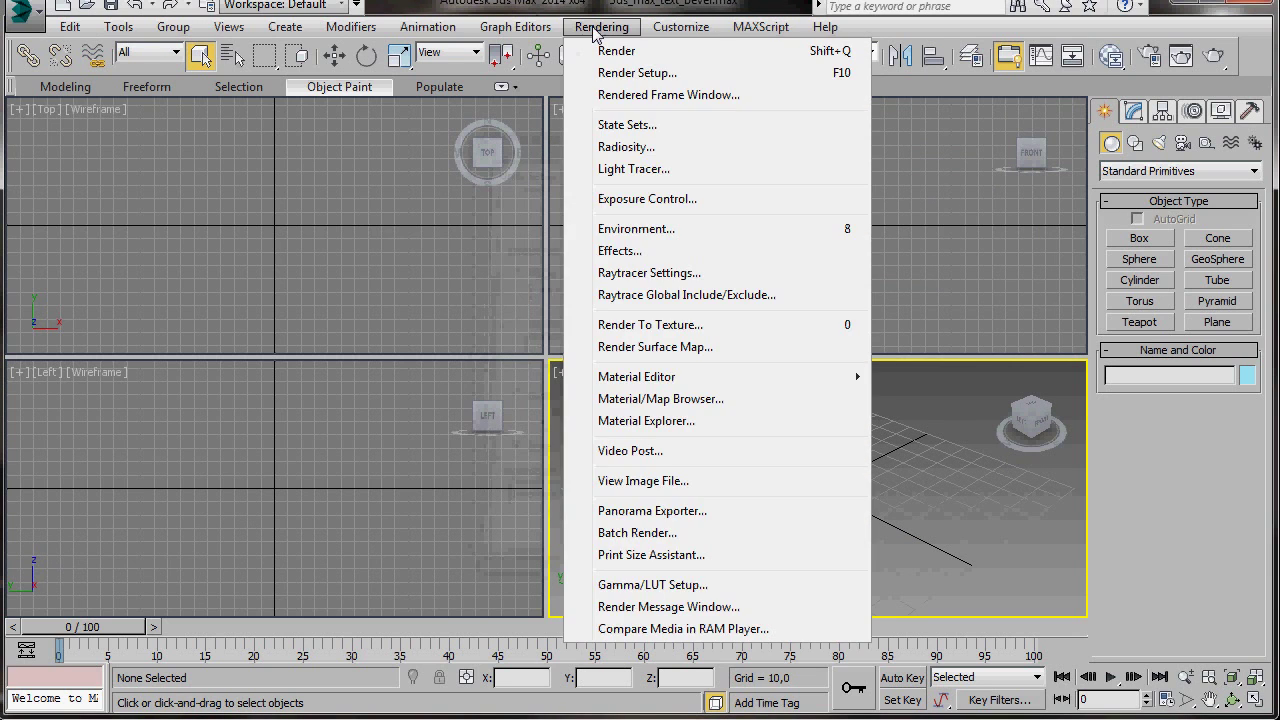
left_click(612, 76)
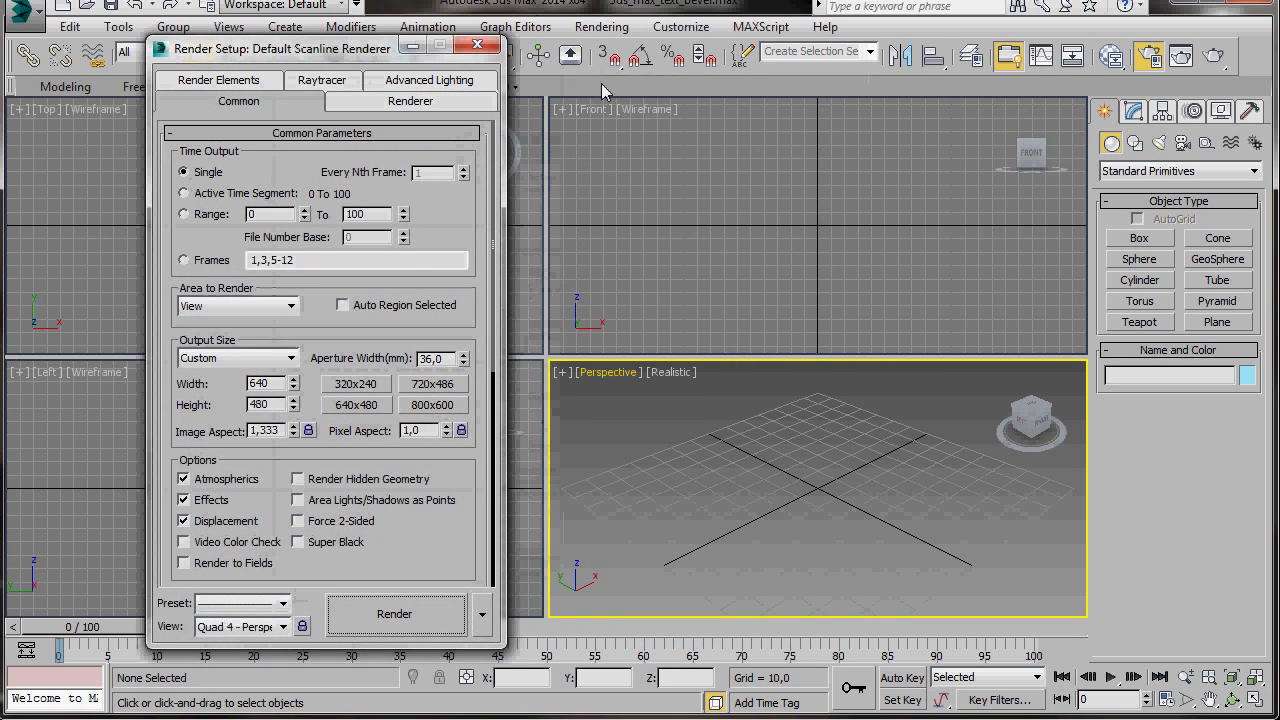
scroll(394, 522, "down", 10)
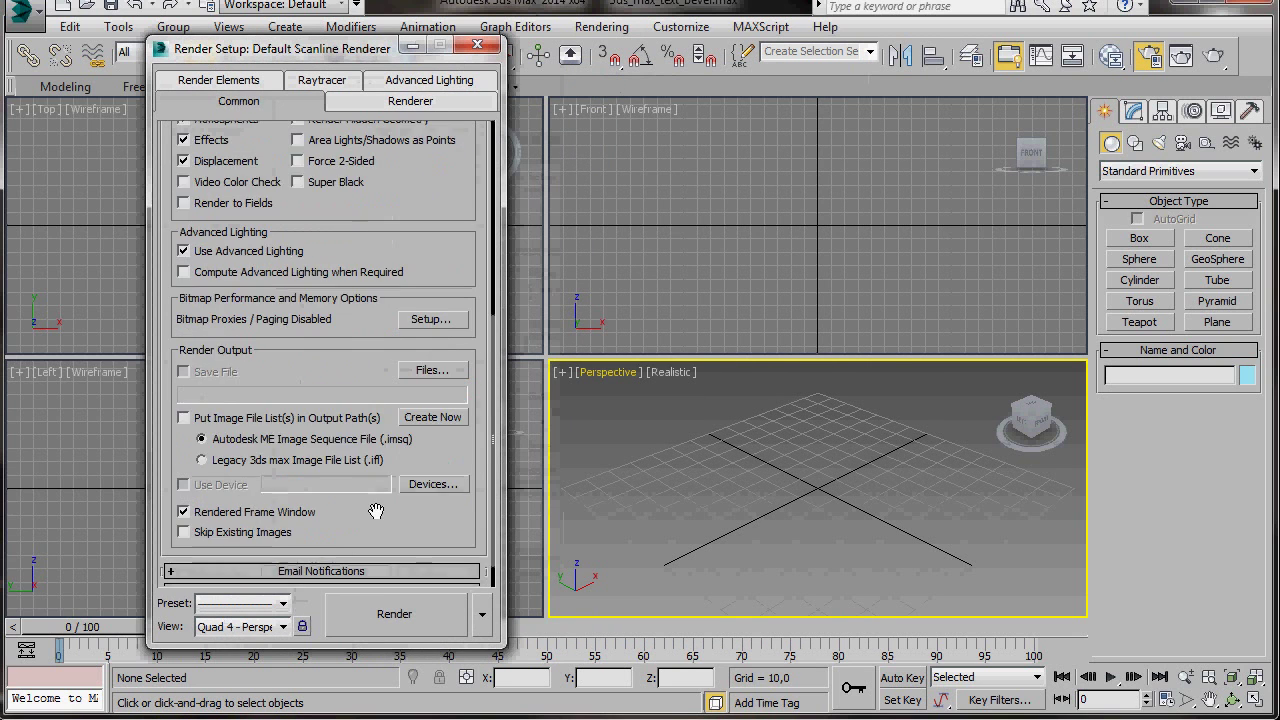
left_click(305, 576)
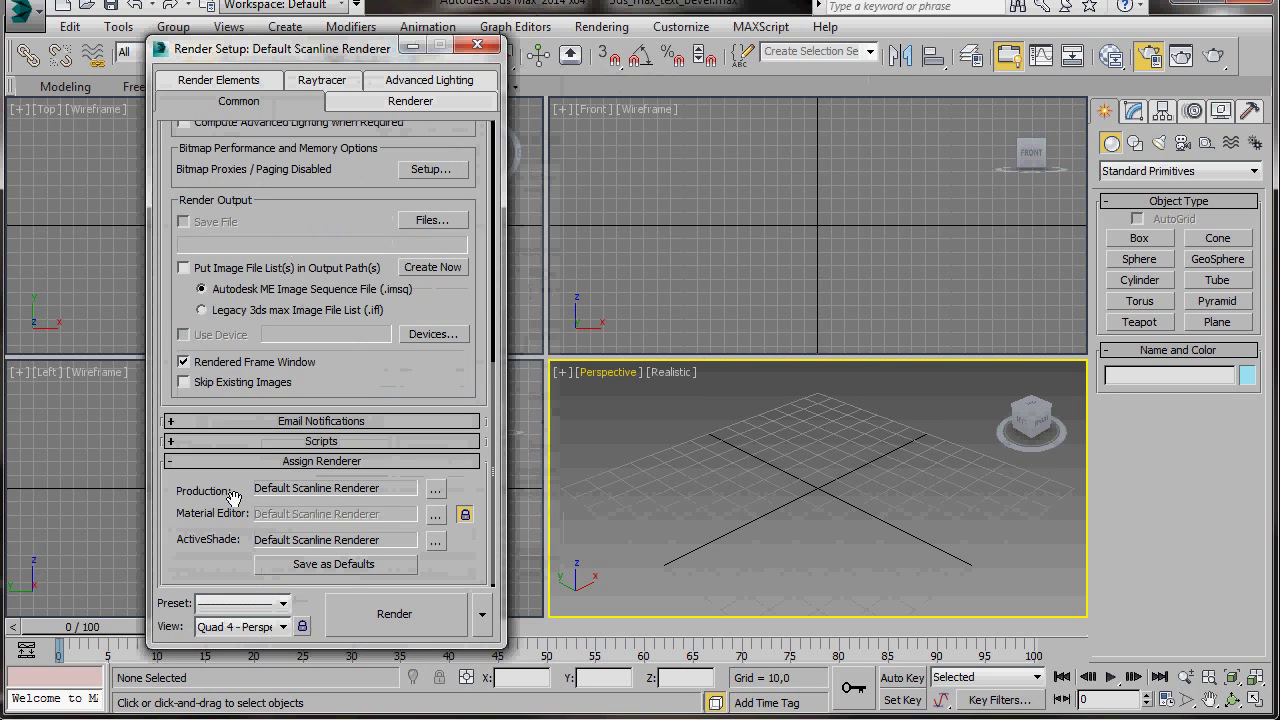
left_click(435, 489)
left_click(266, 233)
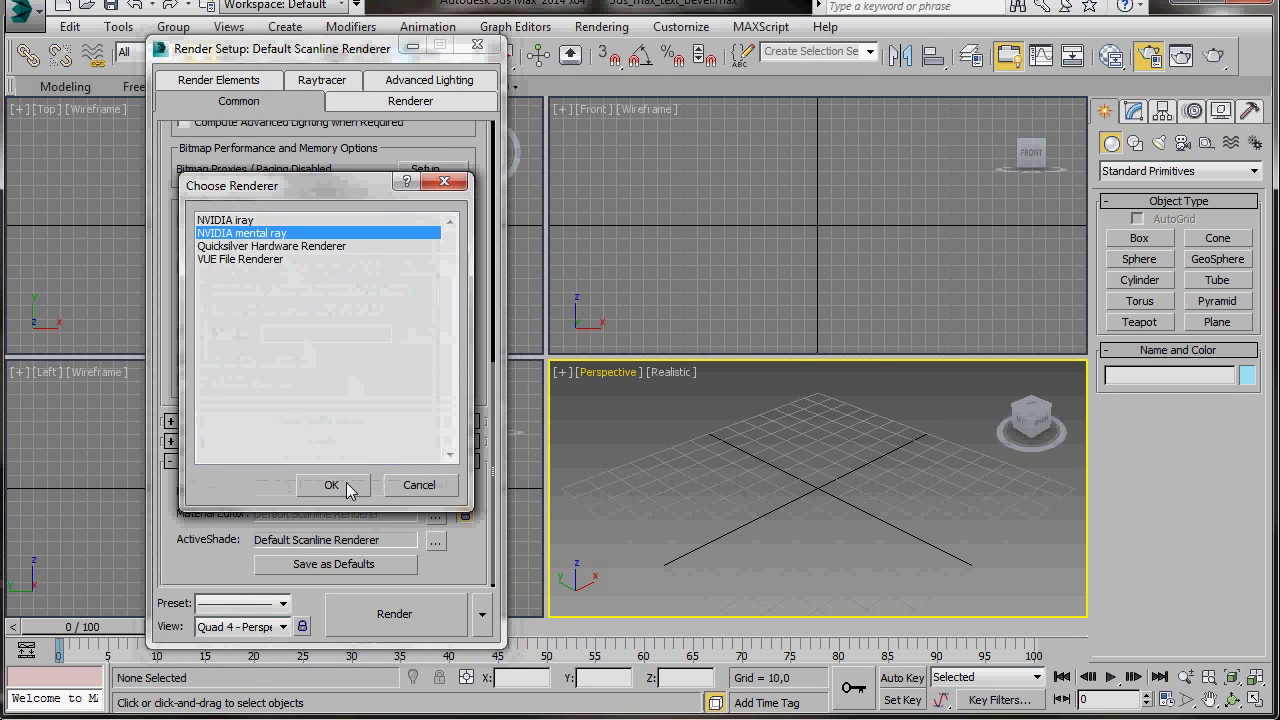
left_click(350, 486)
left_click(477, 44)
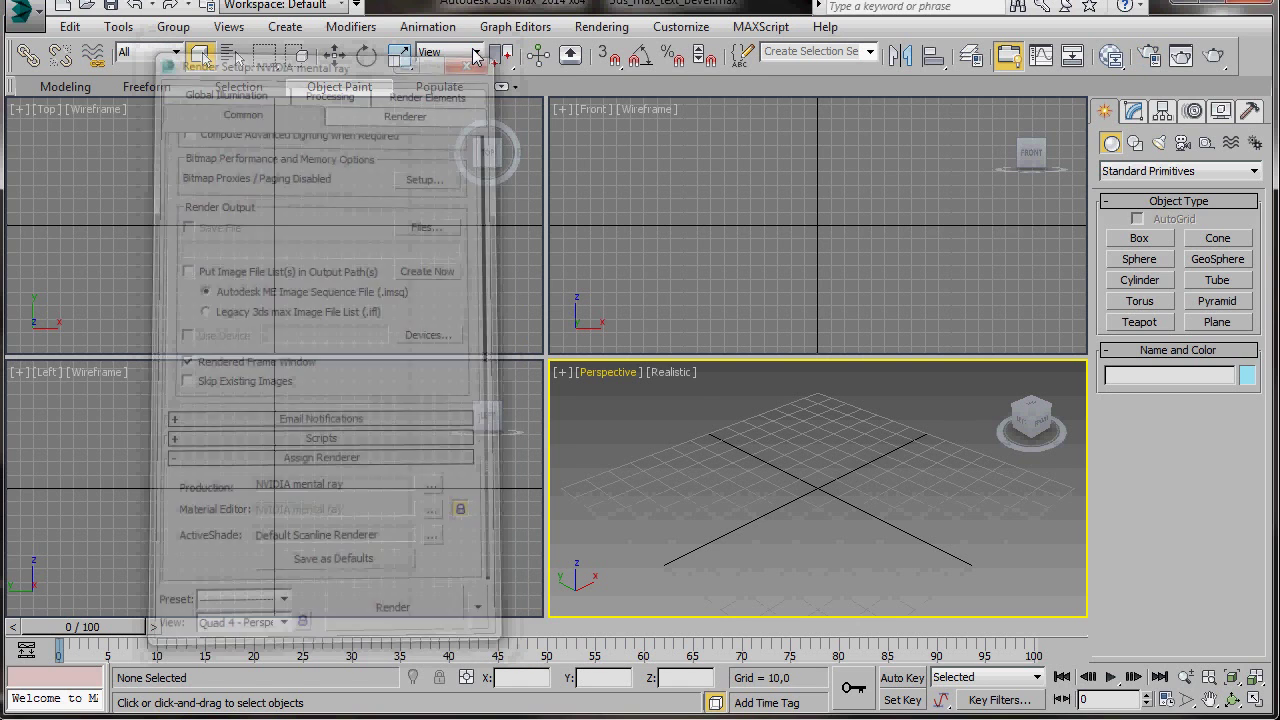
Create a text spline reading "HOME" in Arial Black Normal at size 100 near the origin of the Front view
left_click(863, 218)
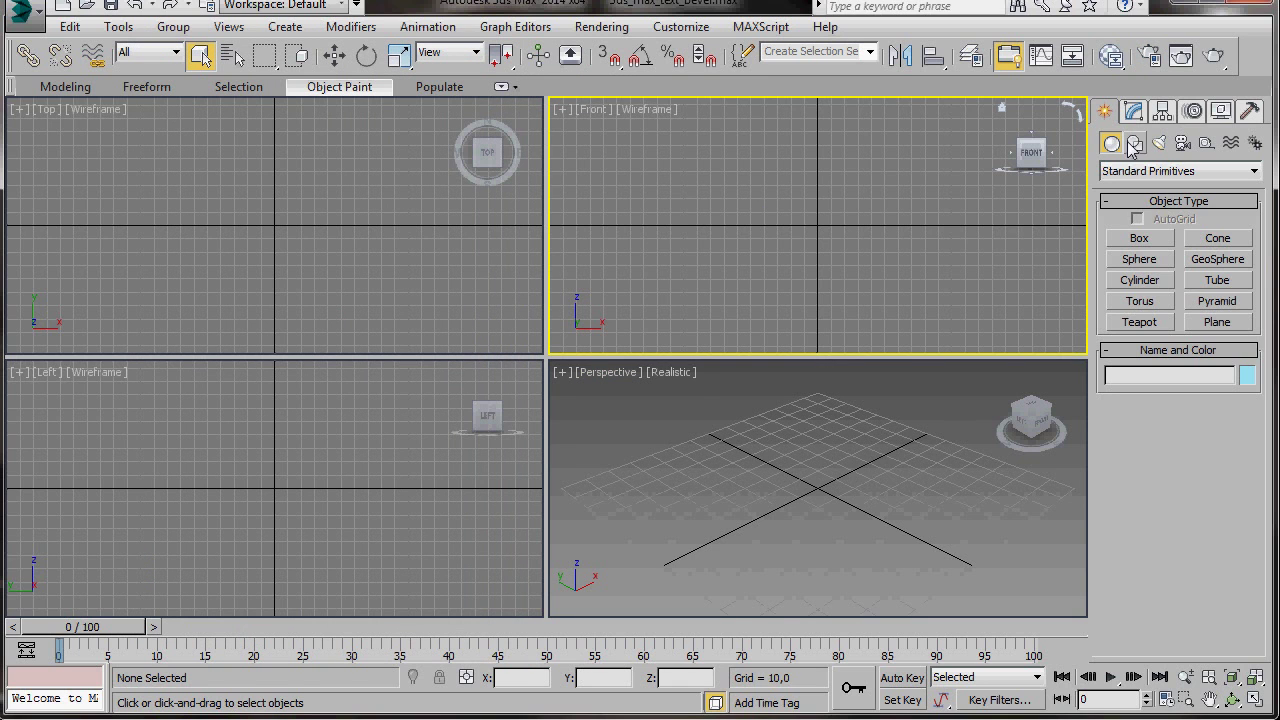
left_click(1134, 144)
left_click(1141, 339)
left_click_drag(1118, 590, 1100, 464)
left_click_drag(1158, 508, 1096, 506)
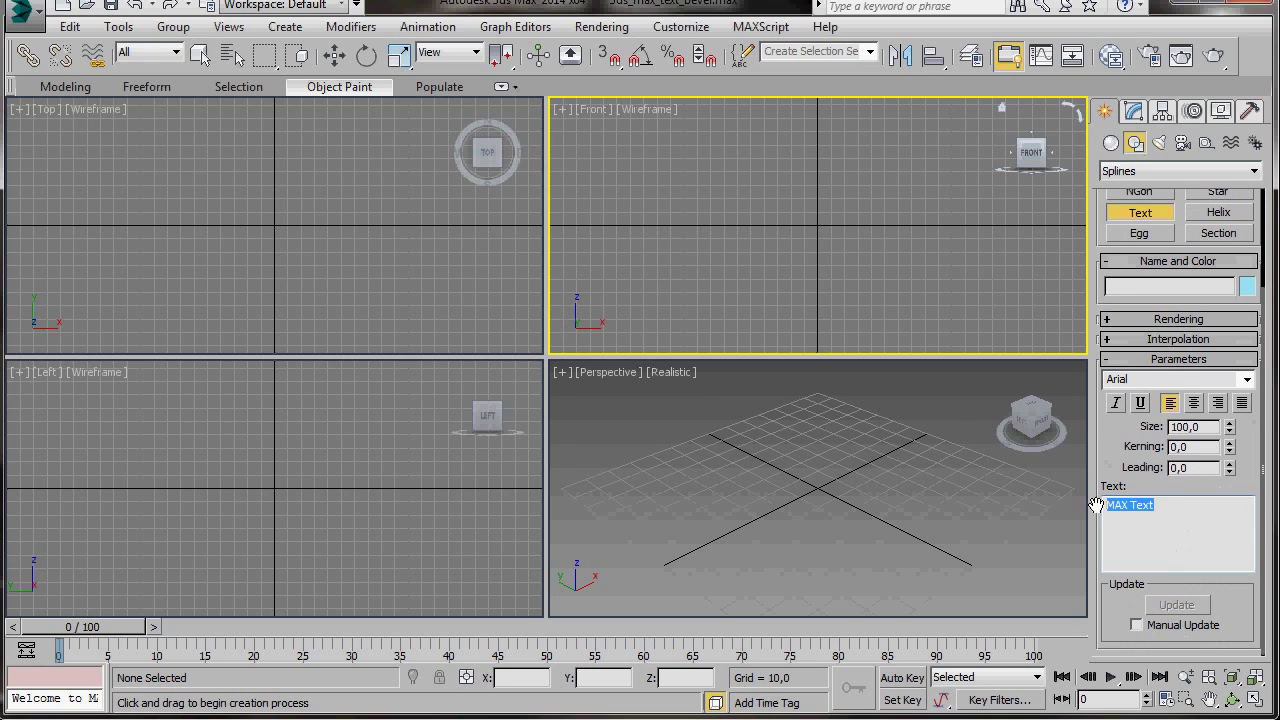
type("HOME")
left_click(1233, 381)
left_click(1180, 408)
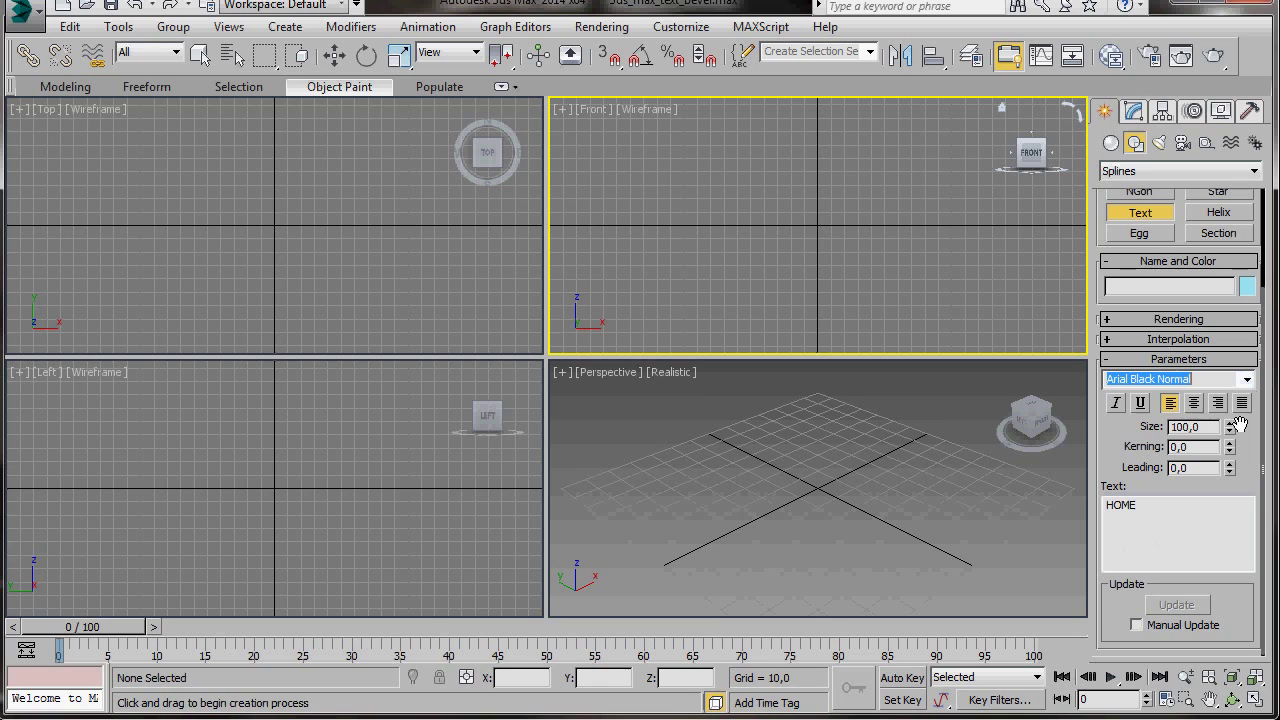
left_click(817, 224)
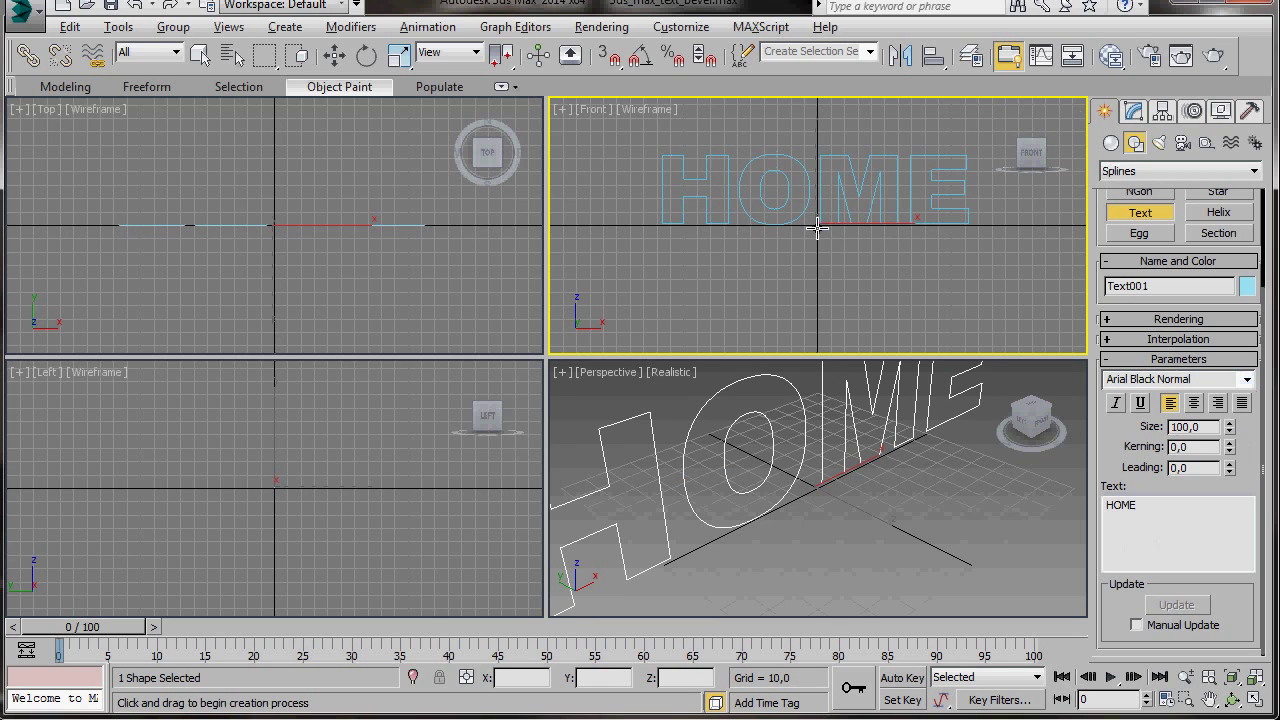
Move the text to the world origin by setting its absolute X, Y and Z coordinates to 0
key("alt+w")
key("z")
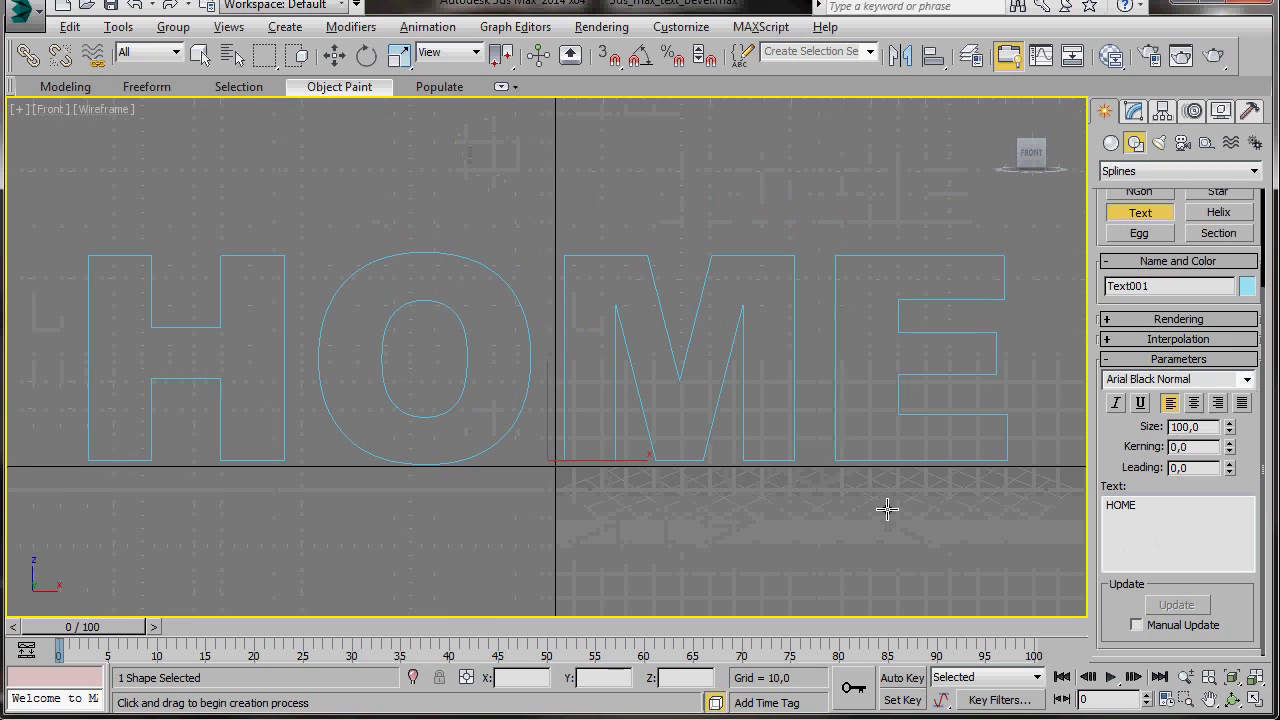
right_click(334, 55)
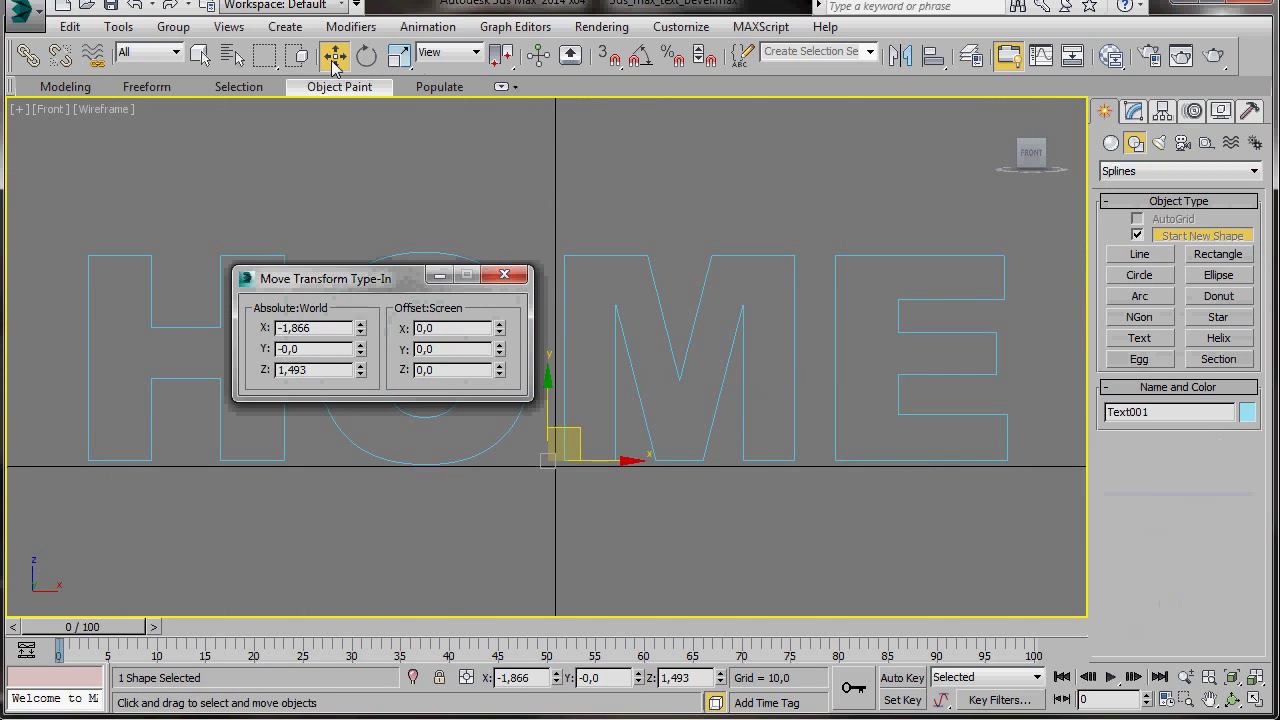
right_click(361, 328)
right_click(361, 370)
right_click(360, 350)
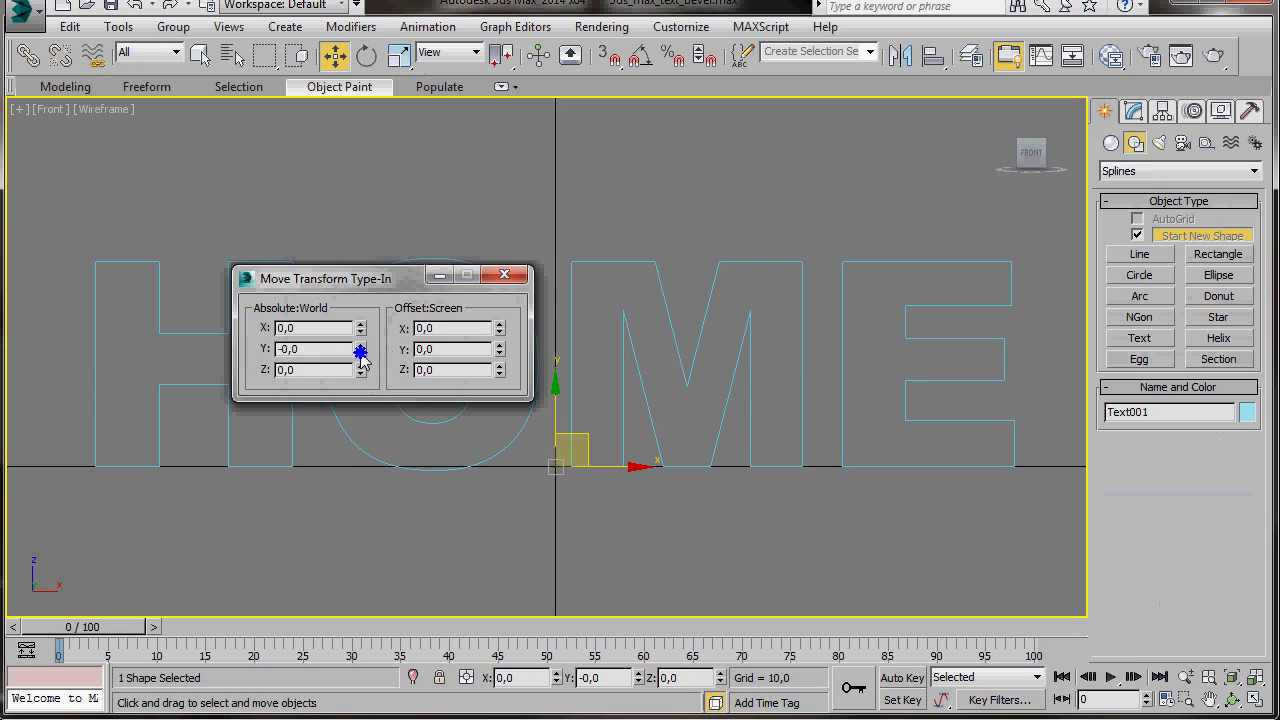
left_click(506, 276)
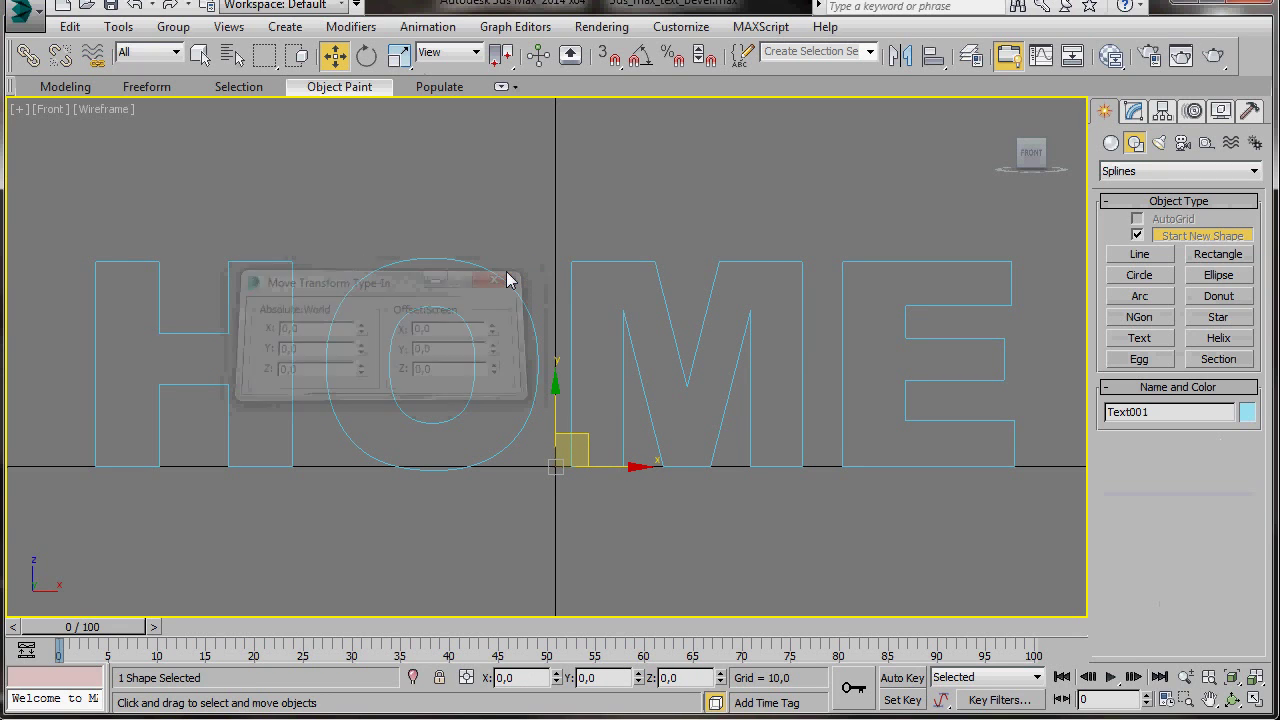
Add an Edit Spline modifier to the text and raise the H's four top vertices so it stands taller than the other letters
left_click(1133, 112)
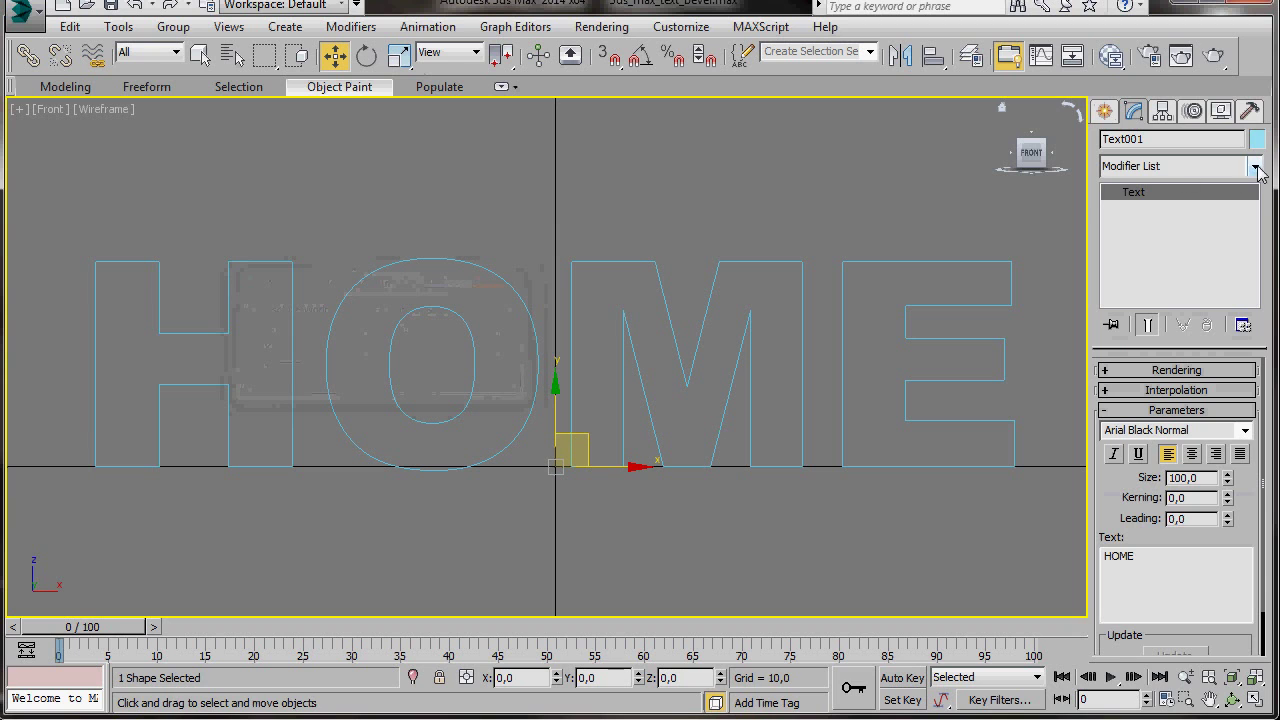
left_click(1255, 167)
scroll(1209, 366, "down", 12)
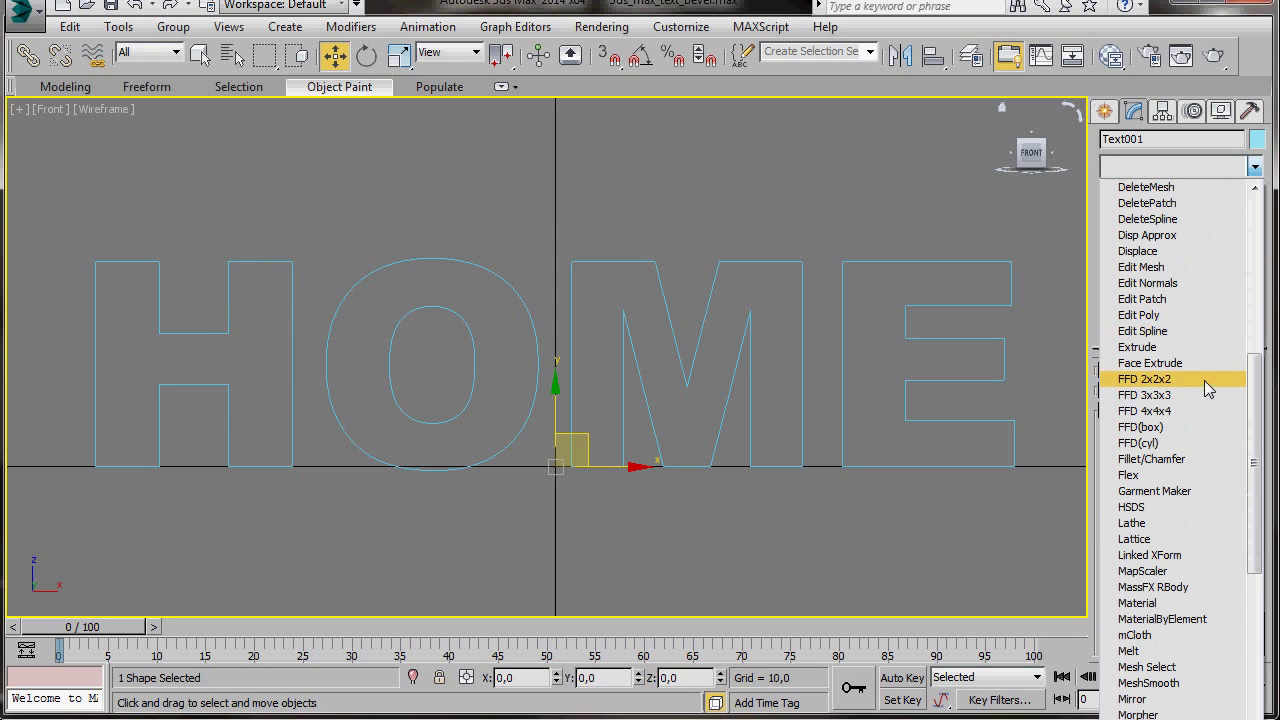
left_click(1182, 330)
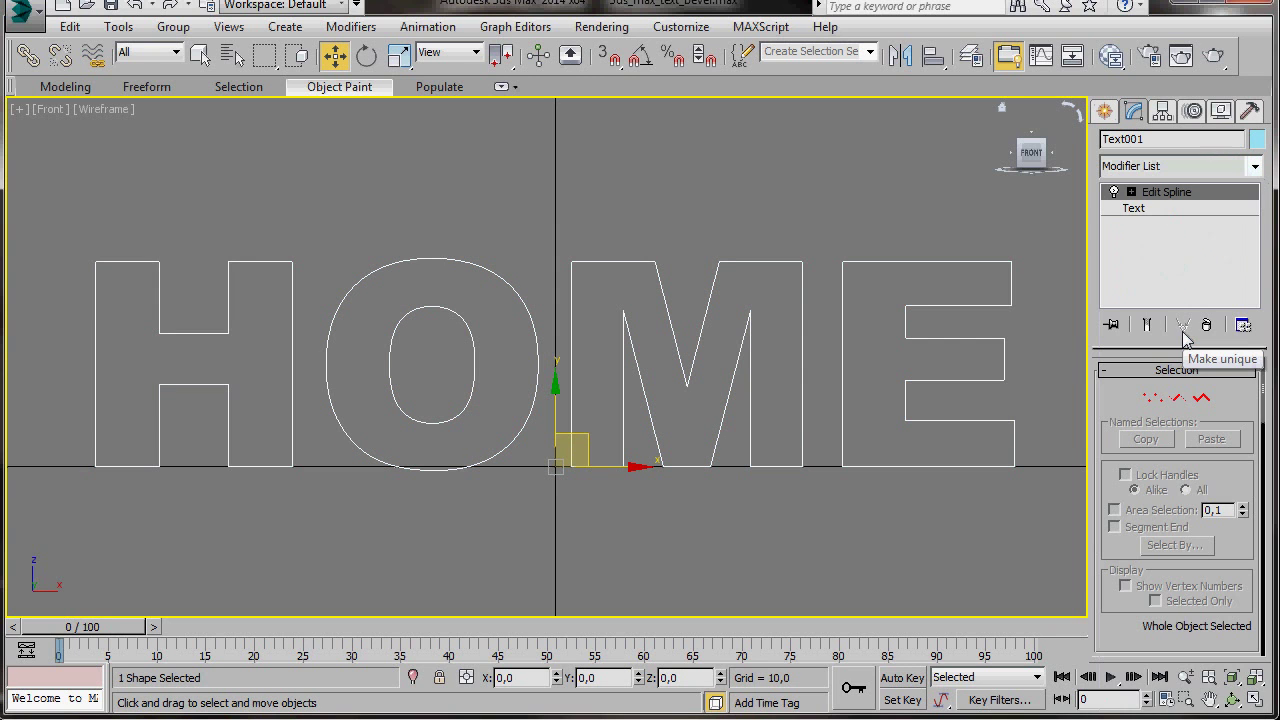
left_click(1153, 398)
left_click_drag(59, 207, 316, 300)
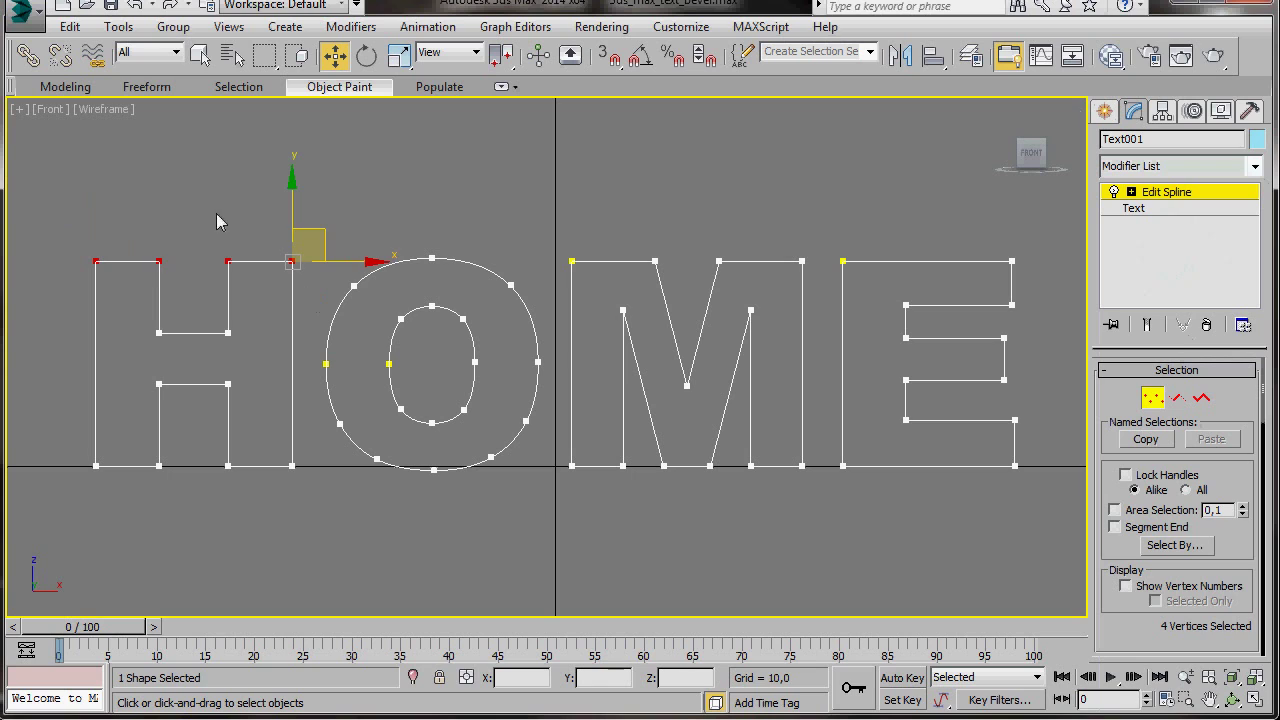
left_click_drag(291, 225, 291, 132)
Narrow the E by moving its right-hand vertices inward, then lower and further shorten its middle arm
left_click_drag(975, 243, 1056, 516)
left_click_drag(1057, 382, 1019, 384)
left_click_drag(889, 320, 980, 400)
left_click_drag(955, 310, 946, 418)
left_click(1026, 340)
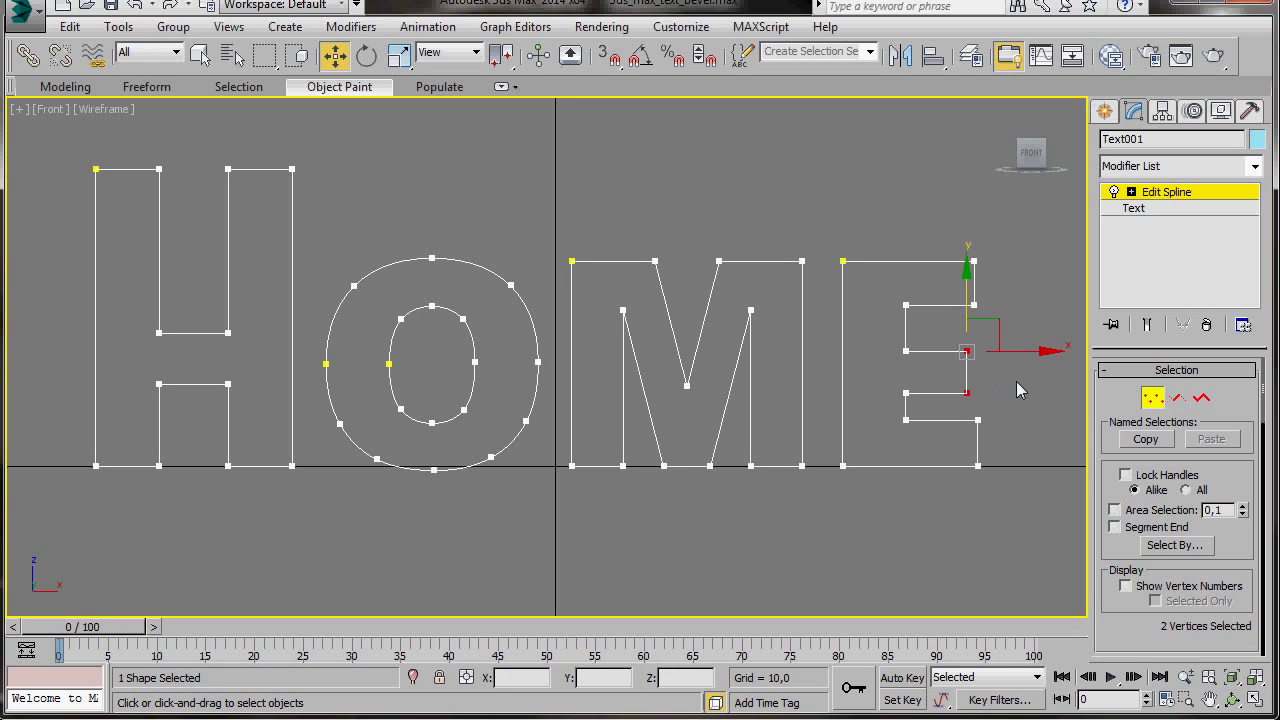
left_click_drag(1031, 351, 993, 353)
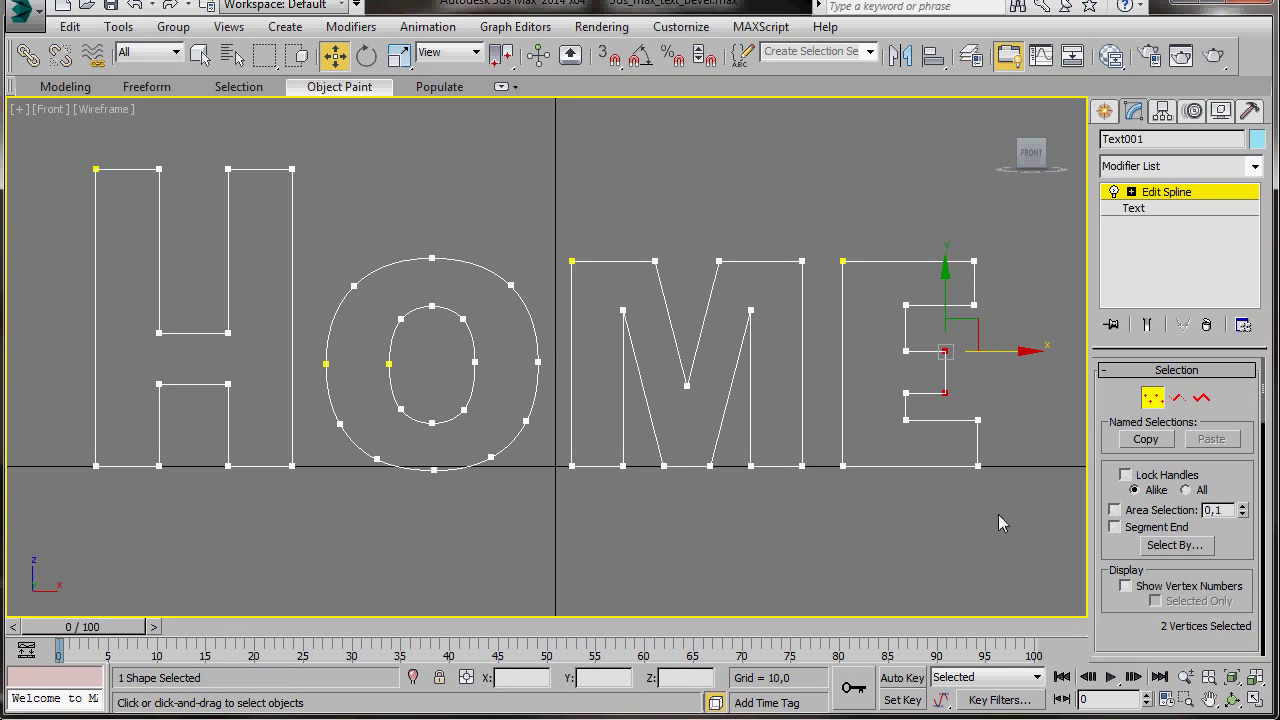
left_click(997, 514)
Round the corners of the H, M and E with a small Fillet on all their vertices, leaving out the O
left_click_drag(75, 148, 303, 493)
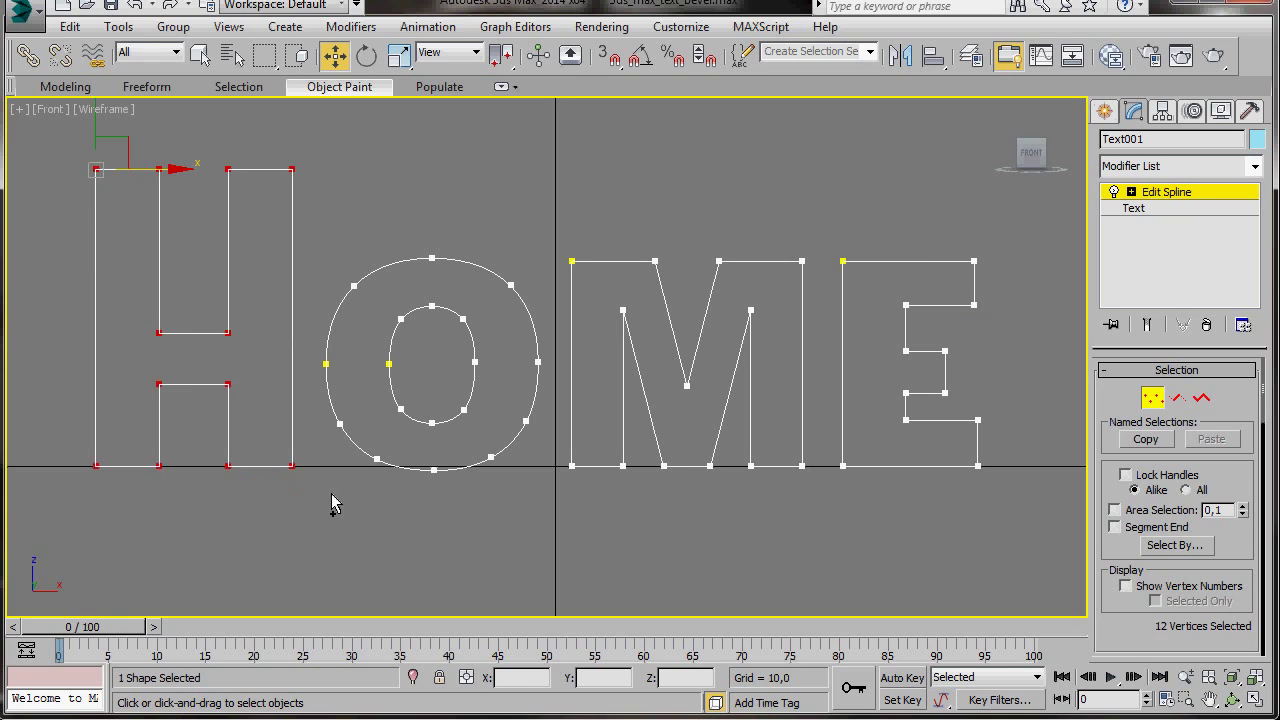
left_click_drag(548, 220, 1022, 497, "ctrl")
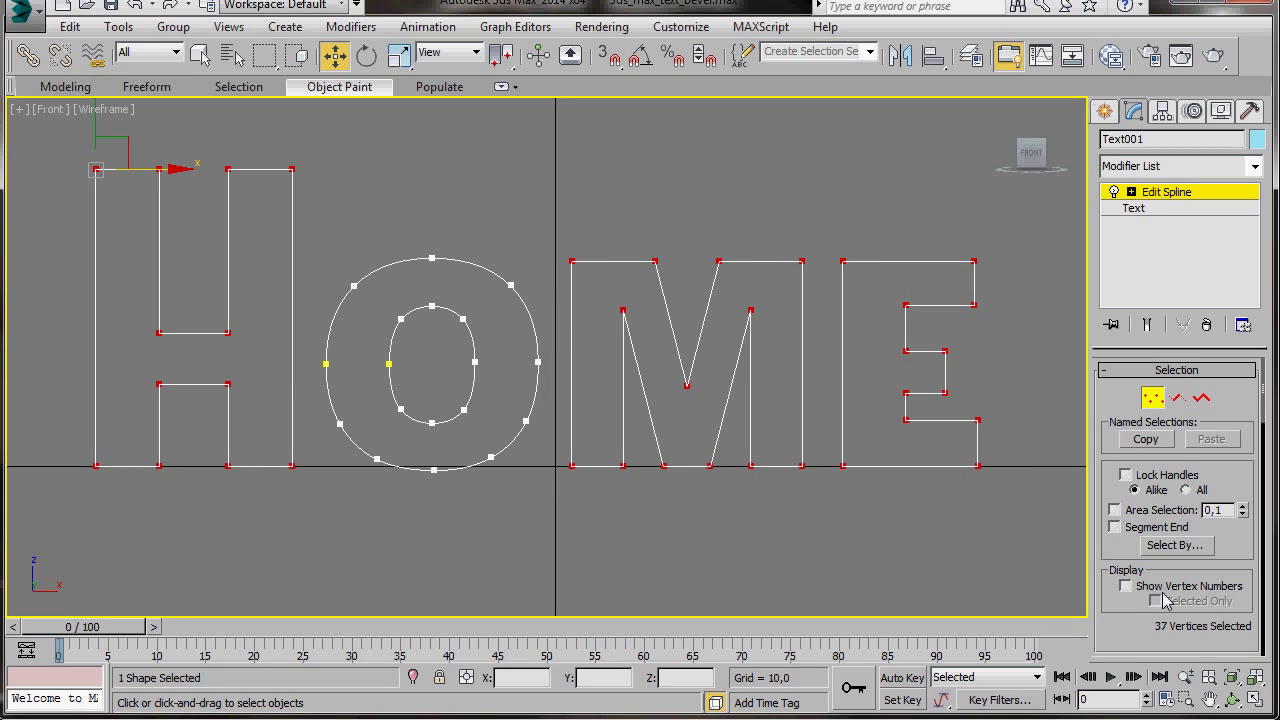
scroll(1117, 607, "down", 10)
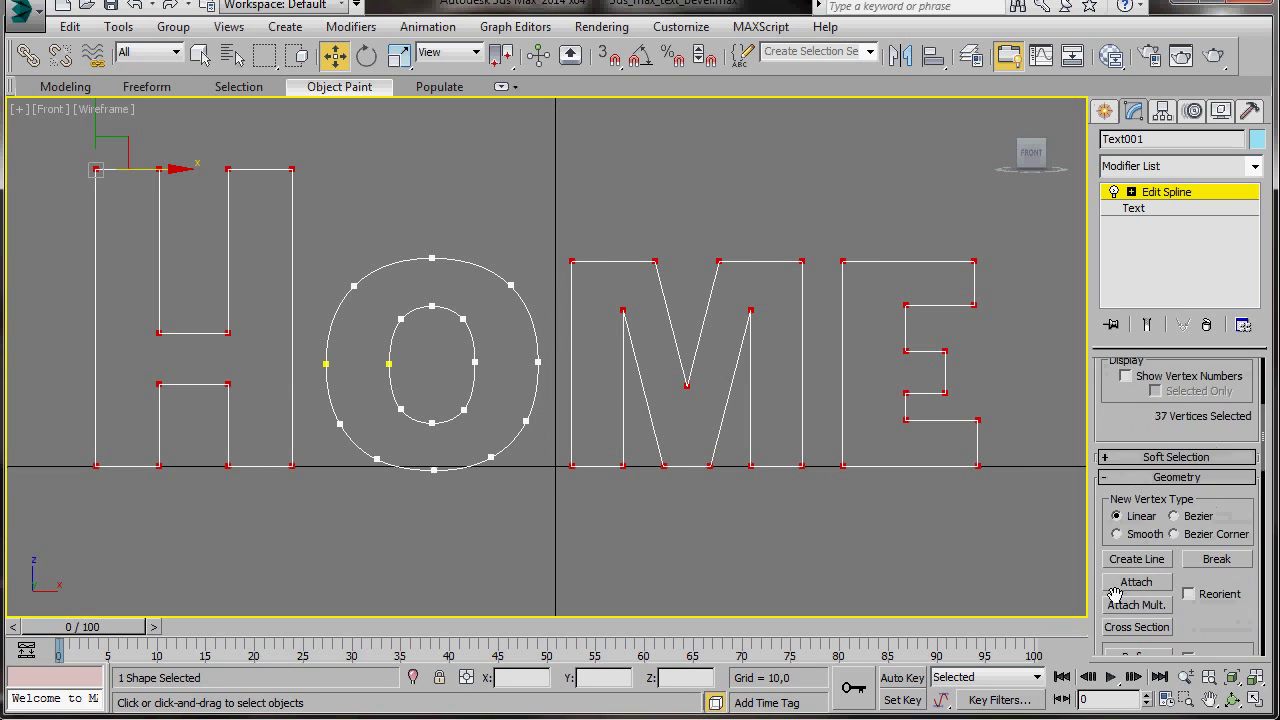
scroll(1119, 567, "down", 2)
left_click(1136, 574)
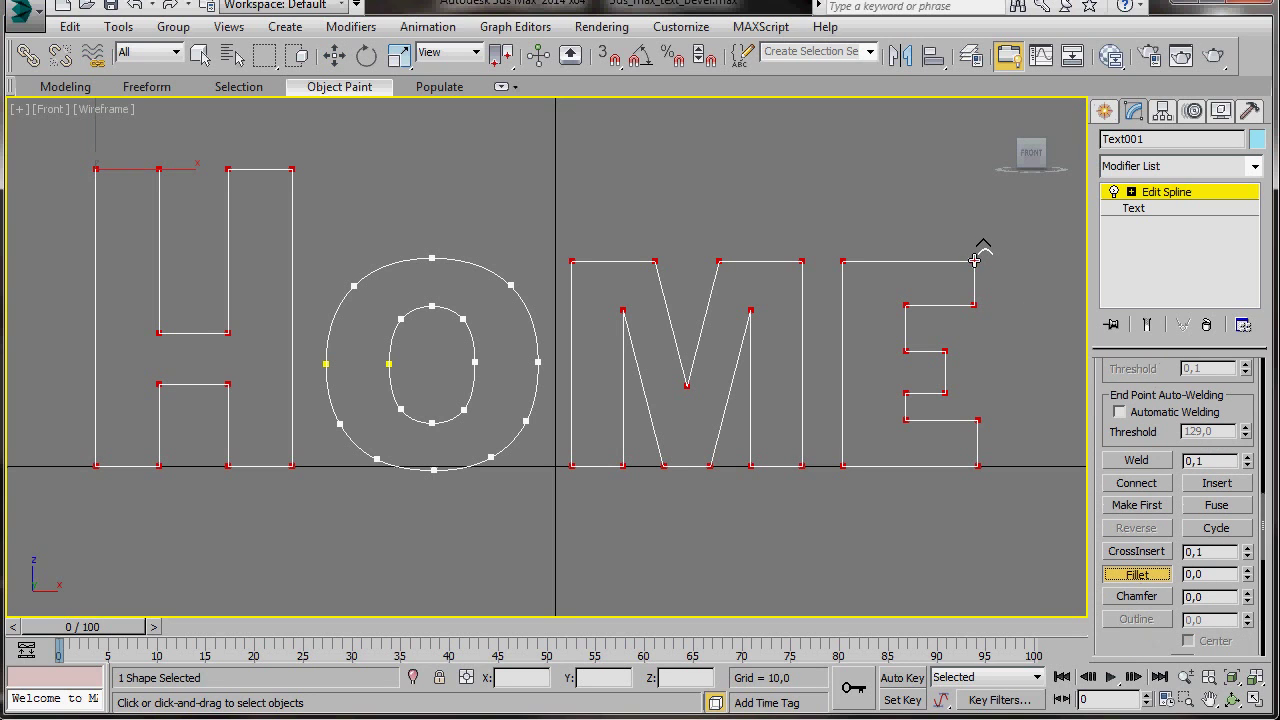
left_click_drag(982, 245, 972, 242)
left_click(1134, 578)
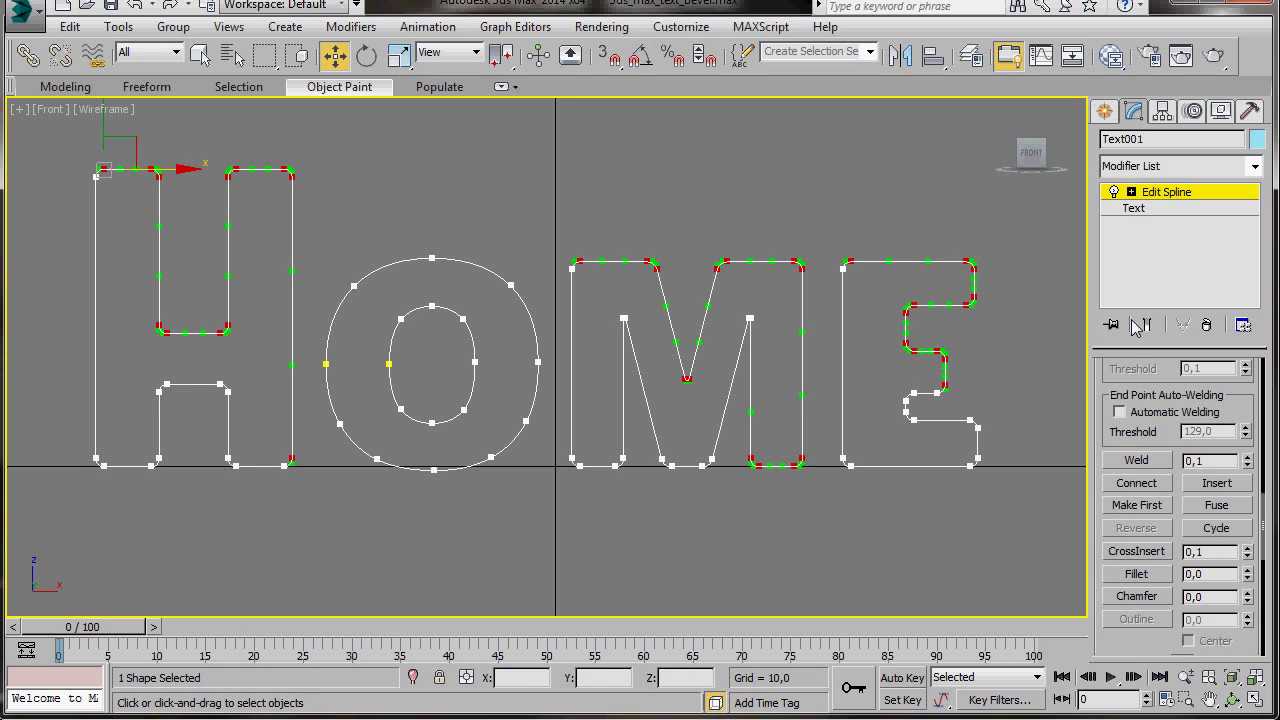
left_click(1146, 195)
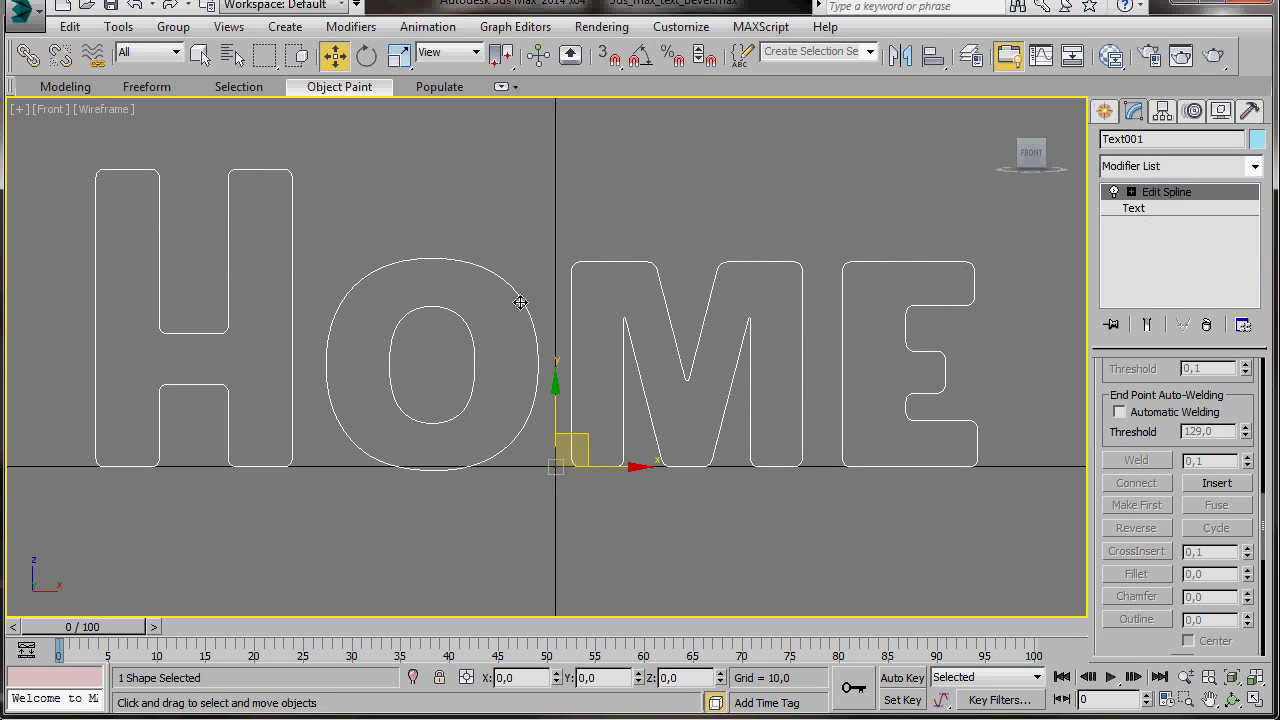
Increase the interpolation steps of the base Text level beneath the Edit Spline modifier for smoother curves
left_click(1148, 208)
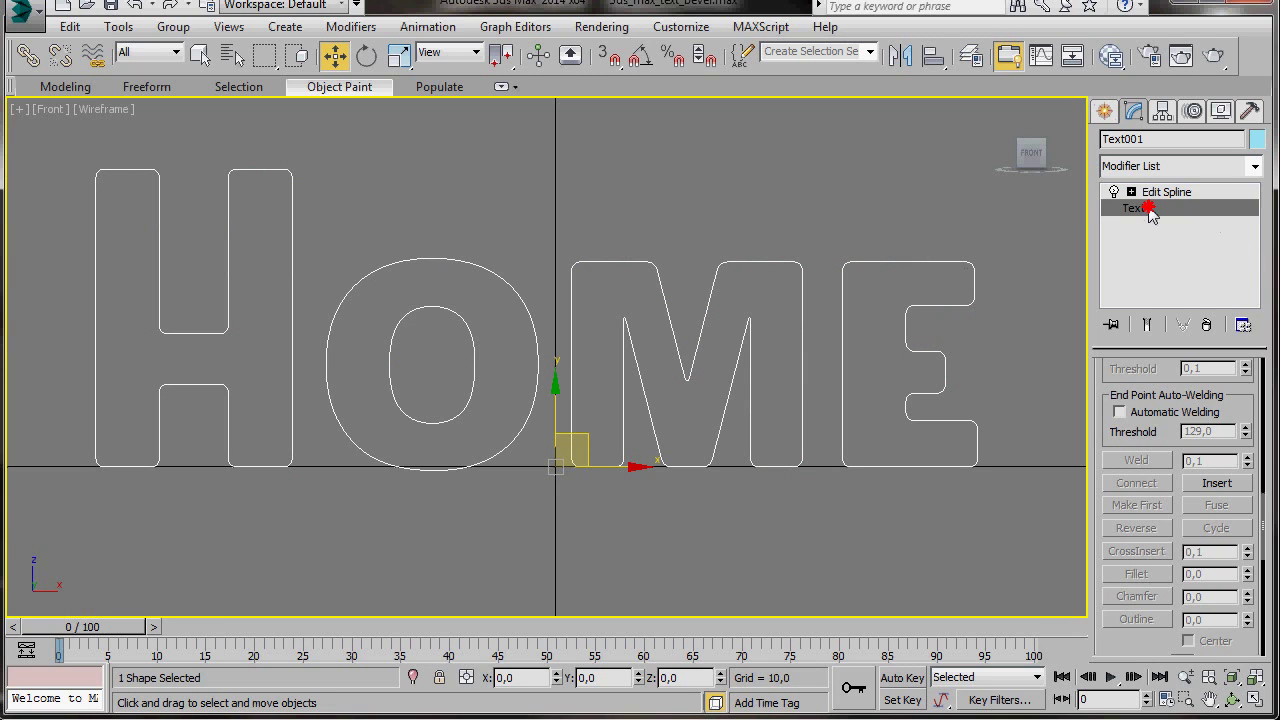
left_click(658, 418)
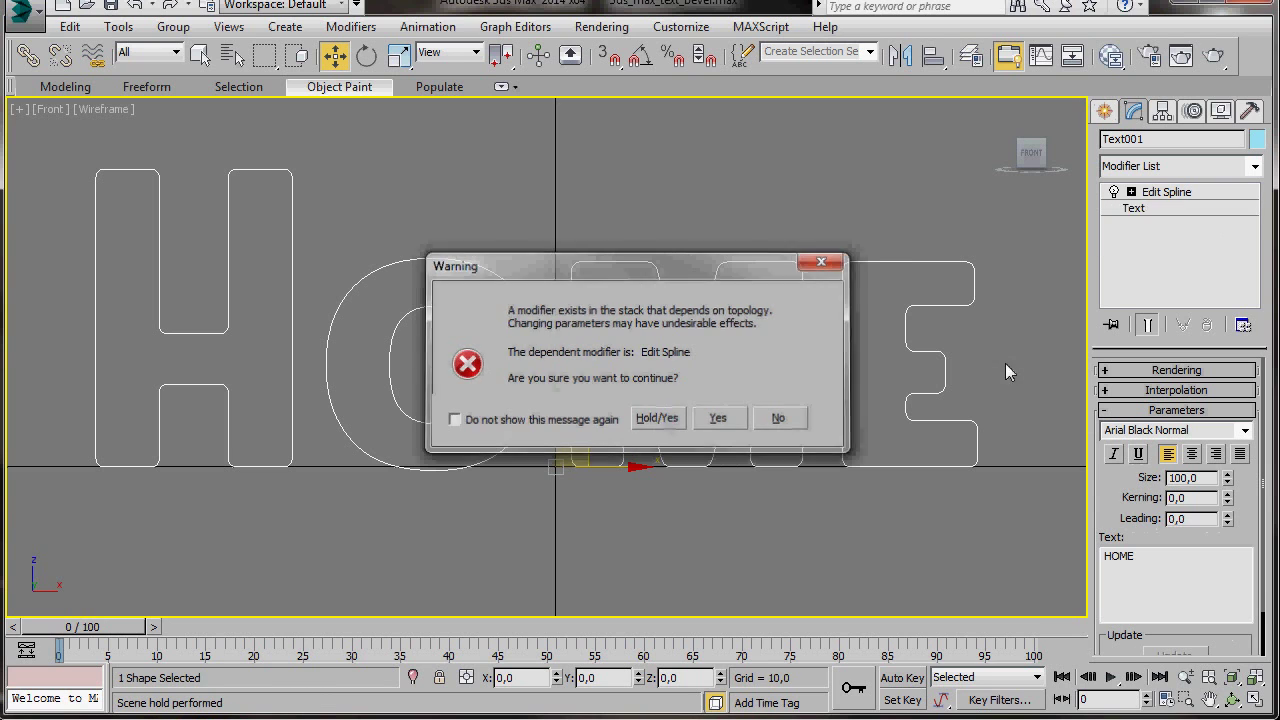
left_click(1108, 392)
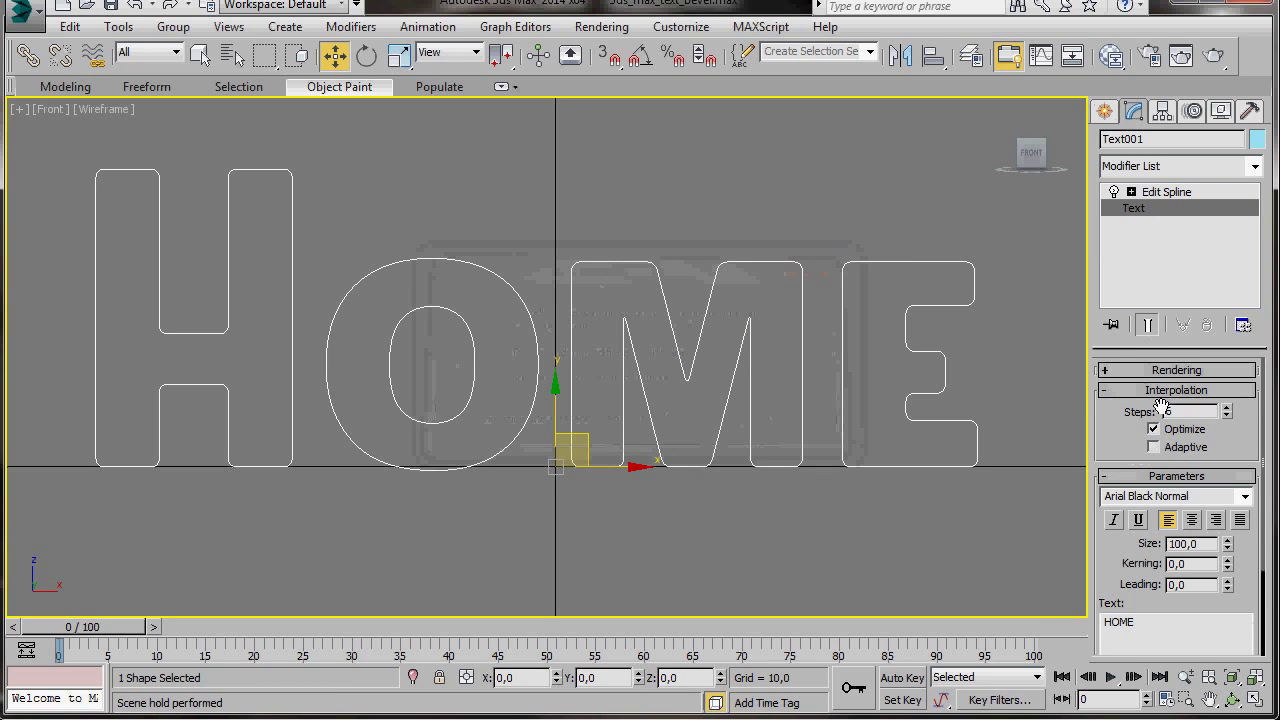
left_click(1226, 407)
left_click(1226, 407)
left_click(1226, 407)
Apply a Bevel modifier to the text above the Edit Spline modifier
left_click(1168, 194)
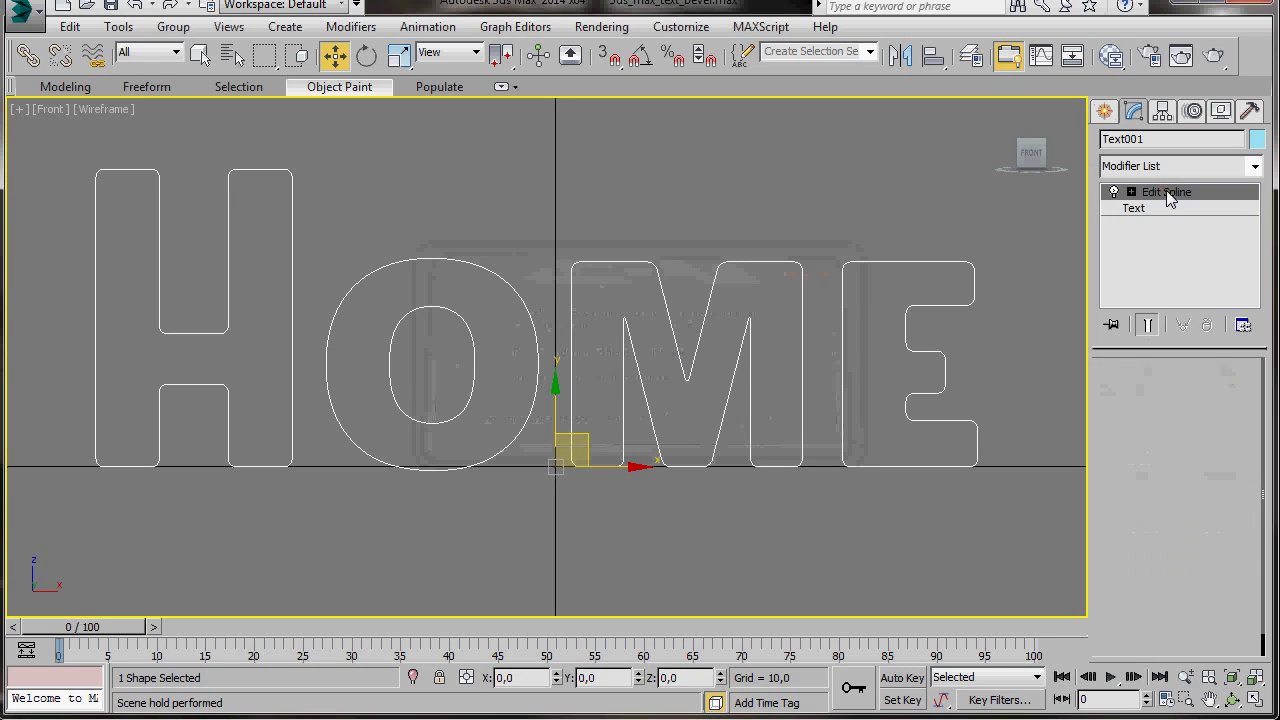
left_click(1255, 168)
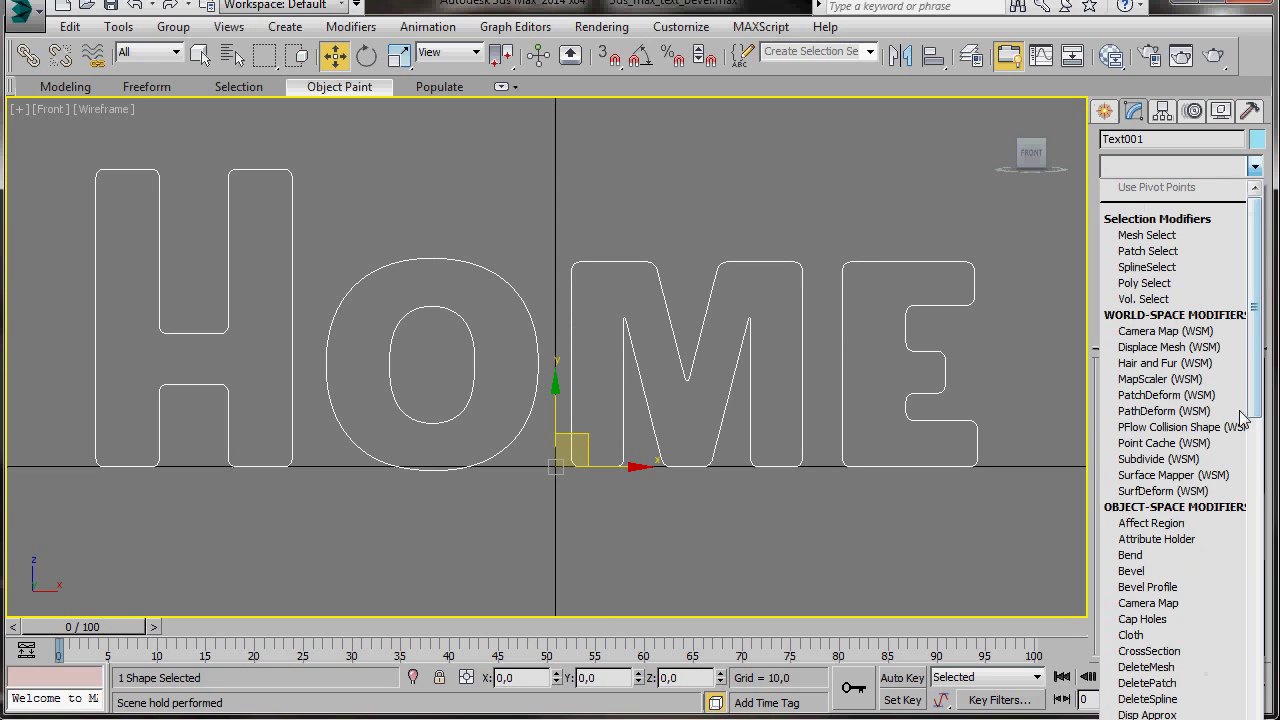
scroll(1178, 428, "down", 6)
scroll(1178, 428, "down", 2)
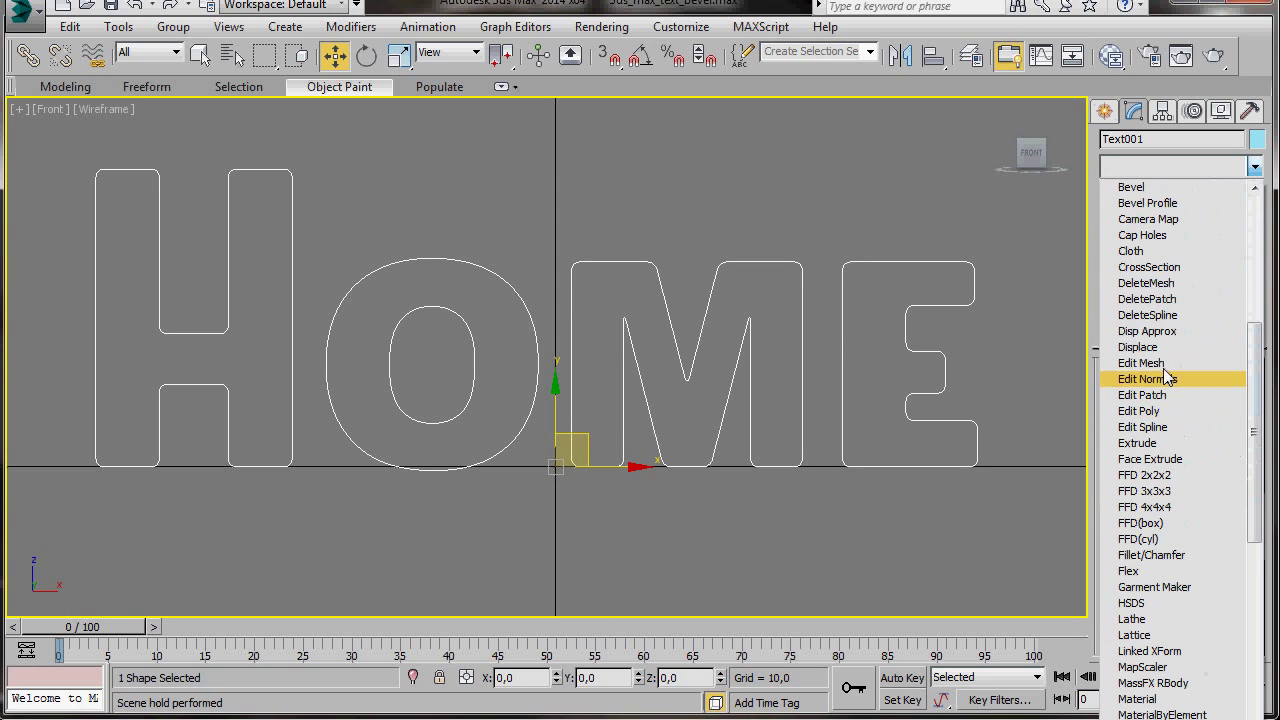
left_click(1140, 188)
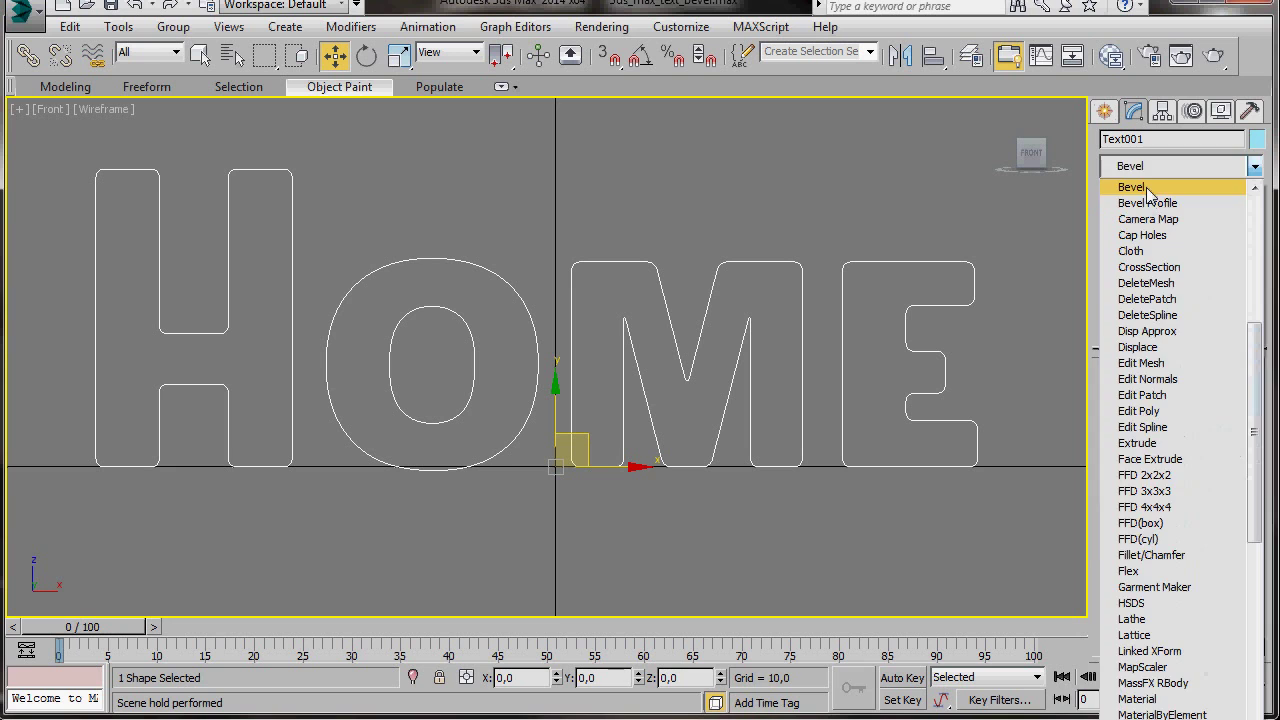
Set the Bevel modifier's Level 1 height to 0,5 and its outline to 1,0
key("q")
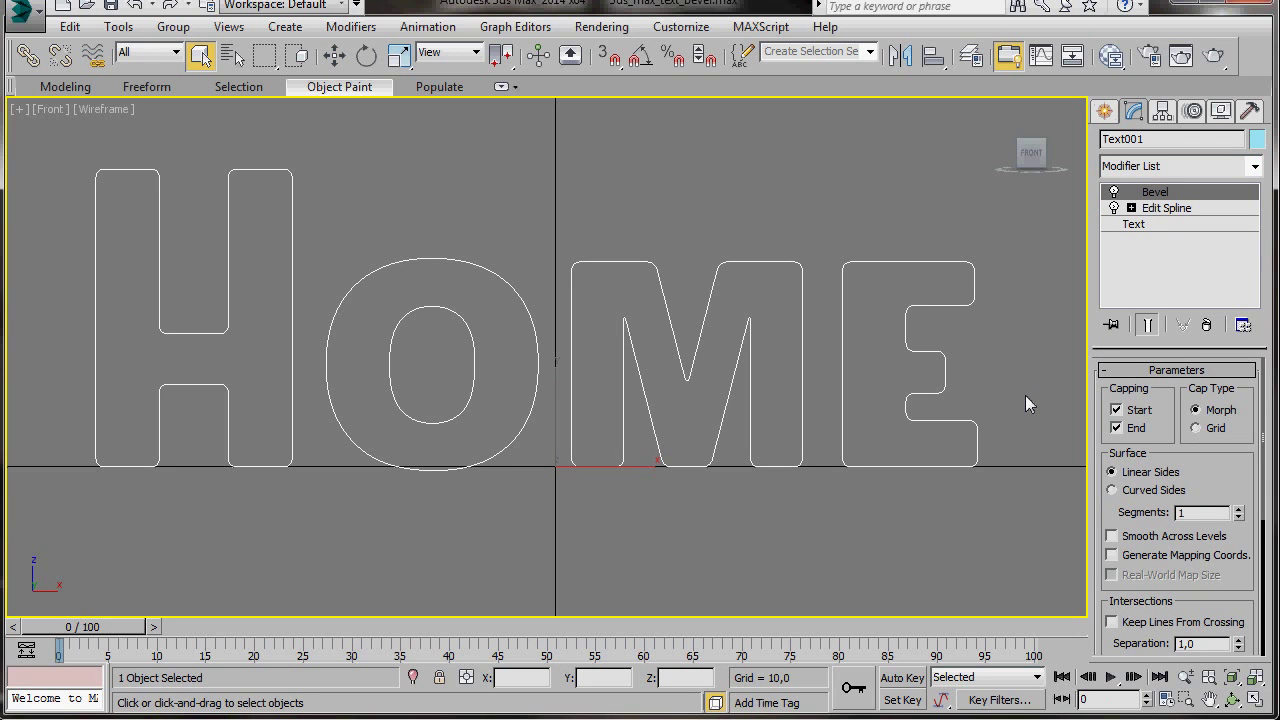
key("alt+w")
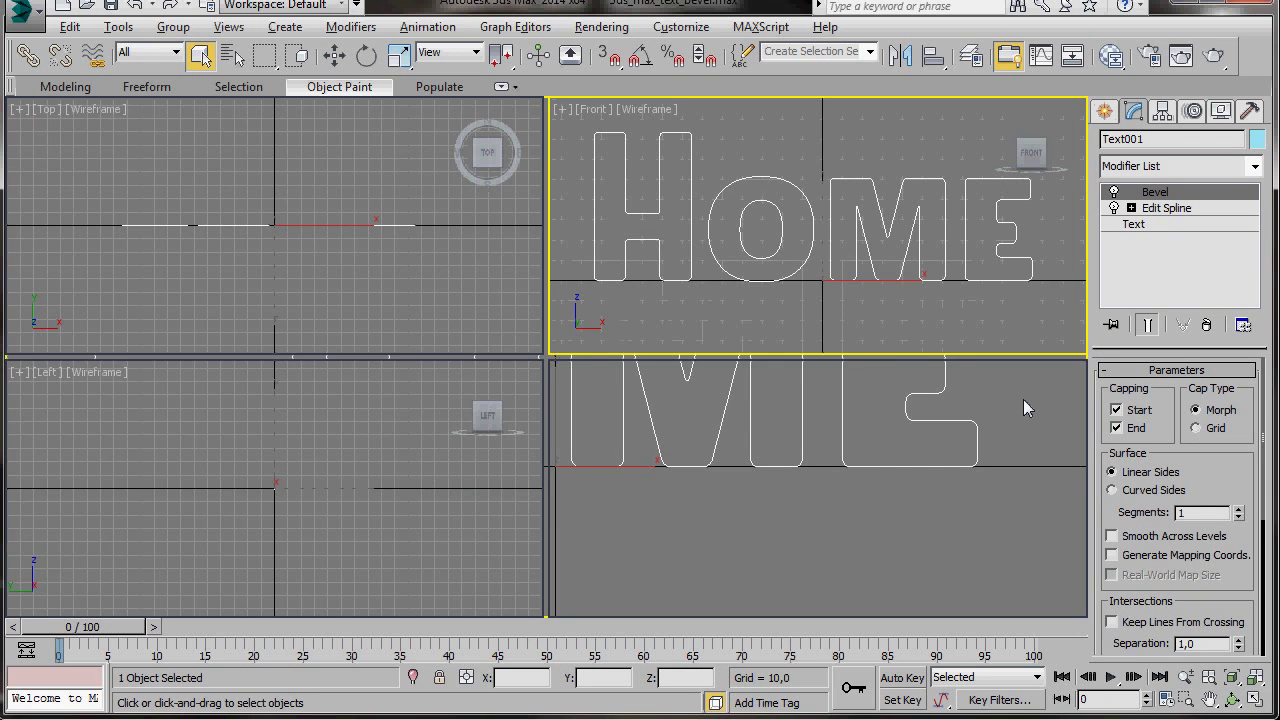
left_click_drag(1108, 511, 1110, 357)
left_click_drag(1108, 592, 1121, 463)
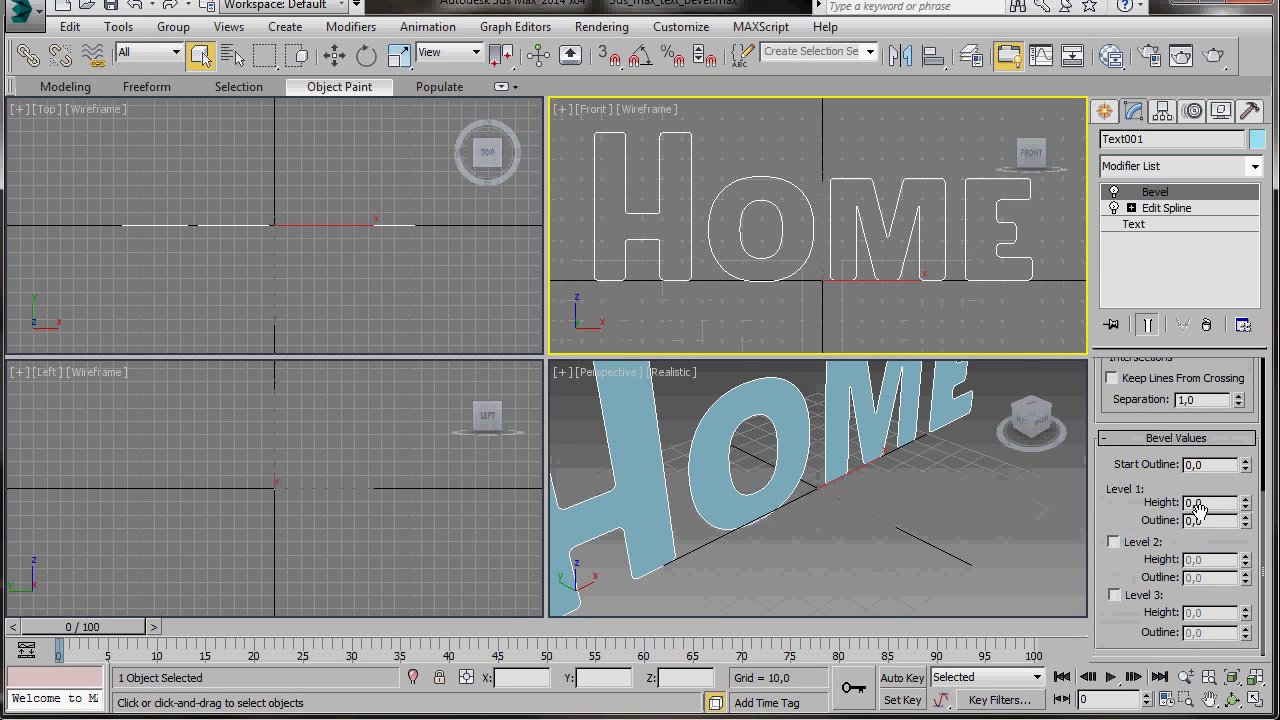
mouse_move(1198, 502)
left_mouse_down()
mouse_move(1213, 503)
mouse_move(1181, 521)
left_mouse_up()
key("Return")
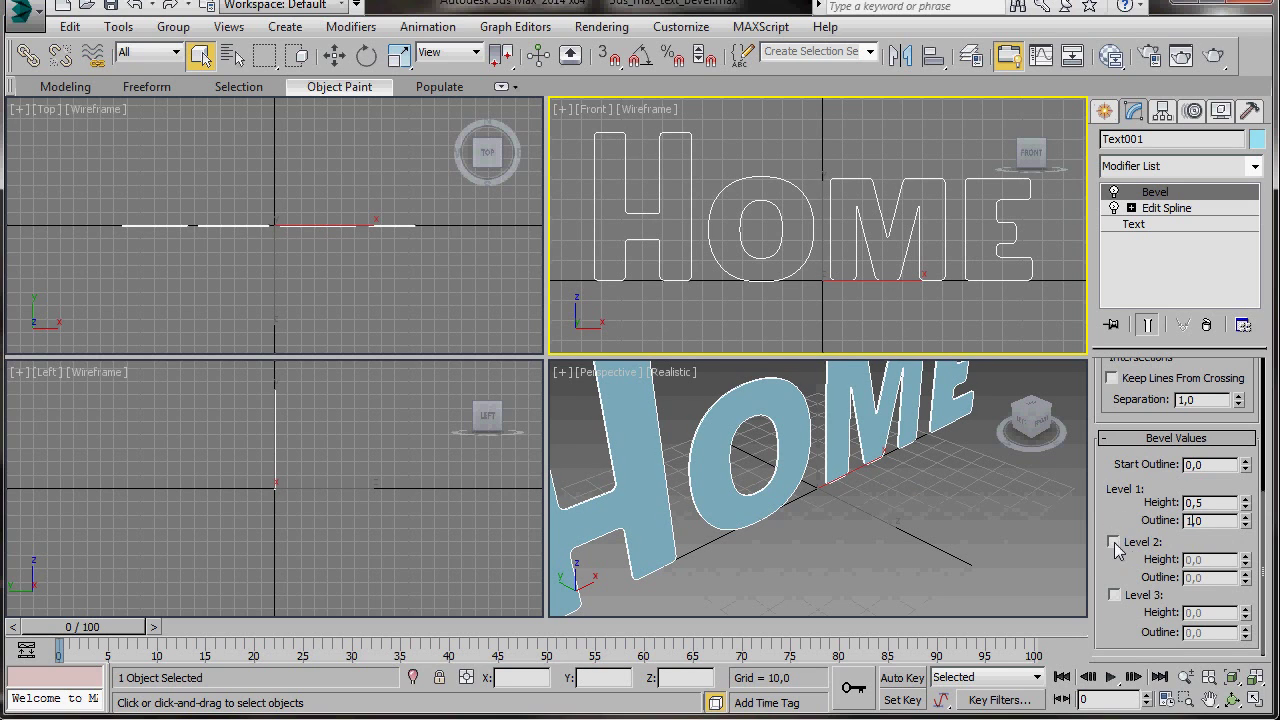
Enable bevel Level 2 with height 20 and Level 3 with height 0,5 and outline -1
left_click(1114, 542)
left_click(1188, 559)
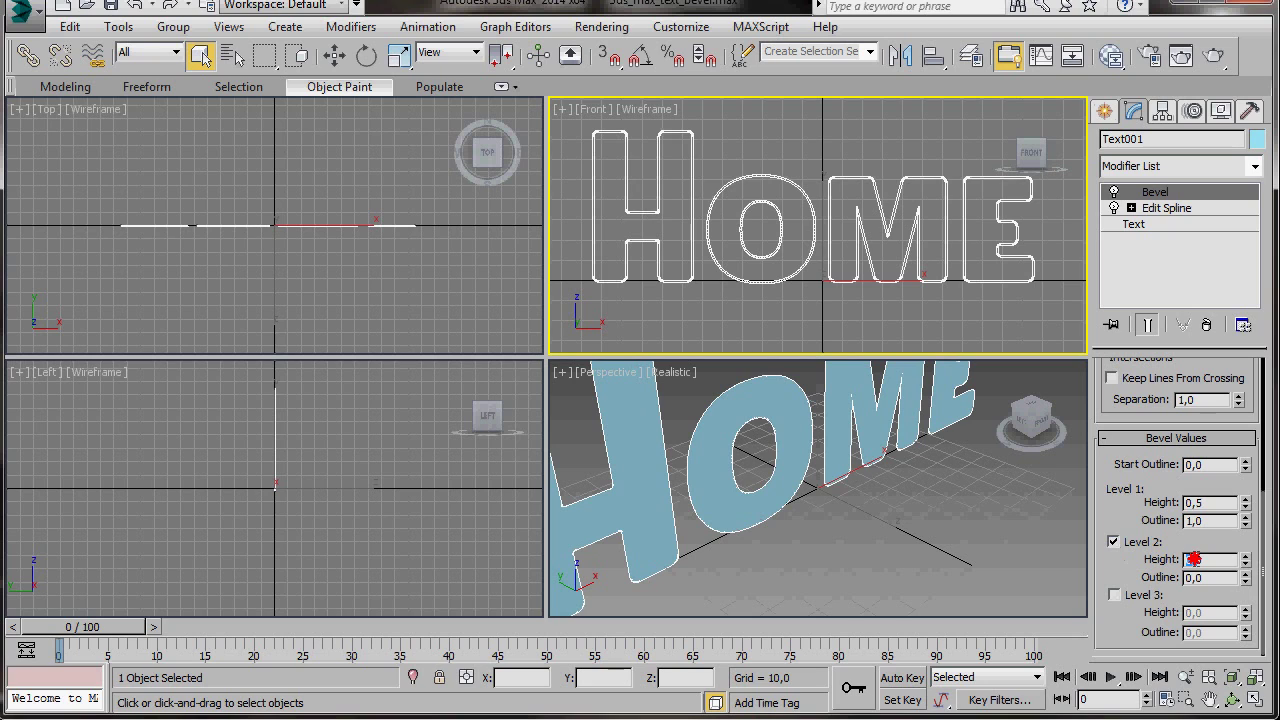
type("20")
left_click(1114, 596)
type("5")
type("-1")
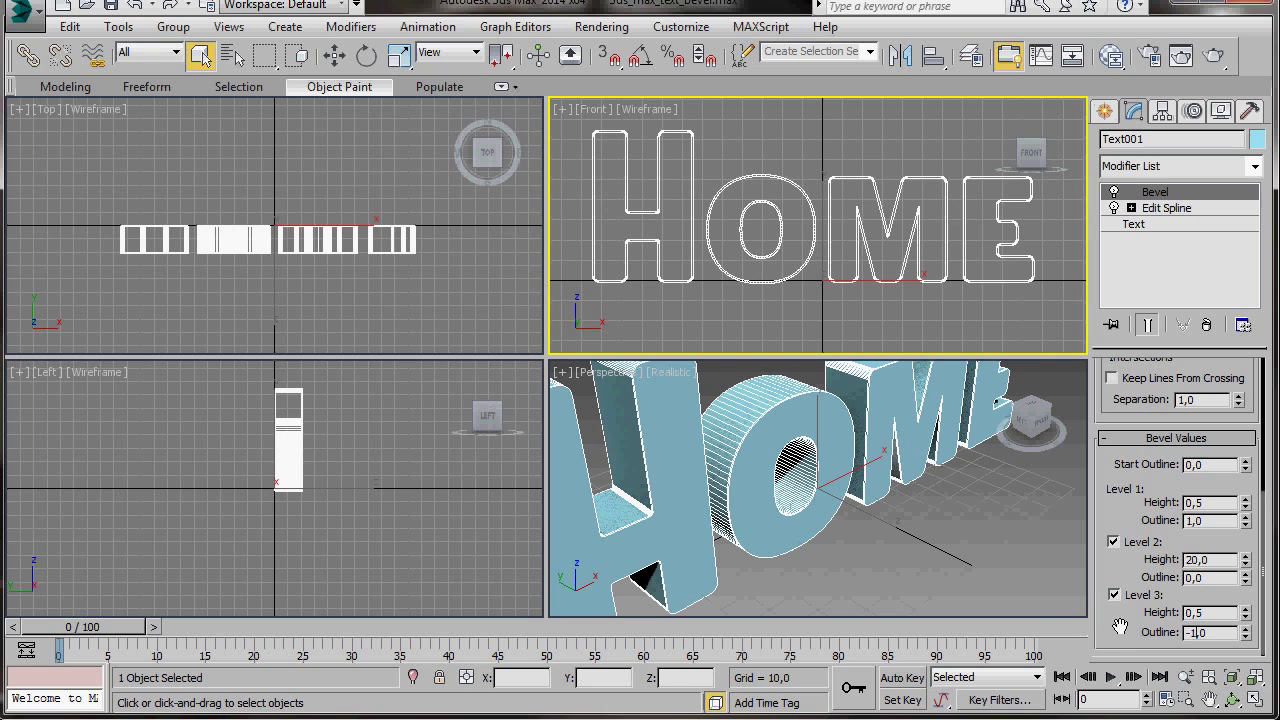
Examine the beveled letters up close and from a more frontal angle in the perspective view
middle_click_drag(985, 578, 907, 525)
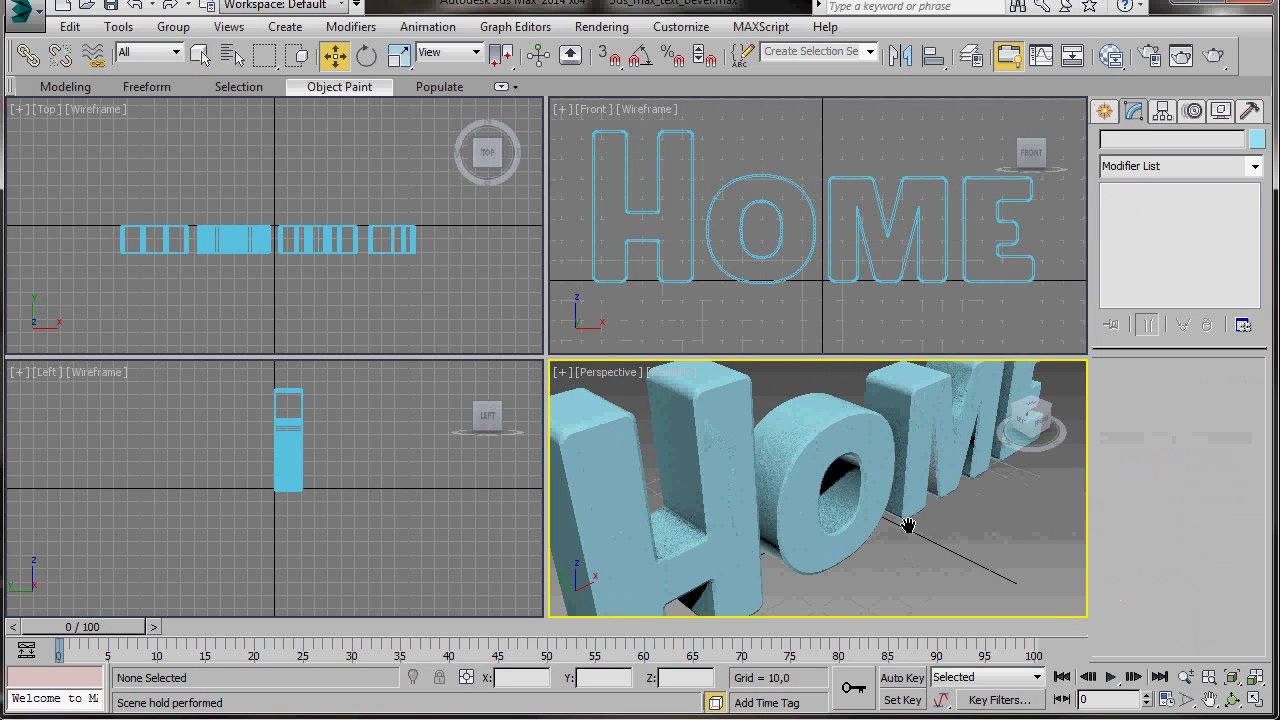
key("alt+w")
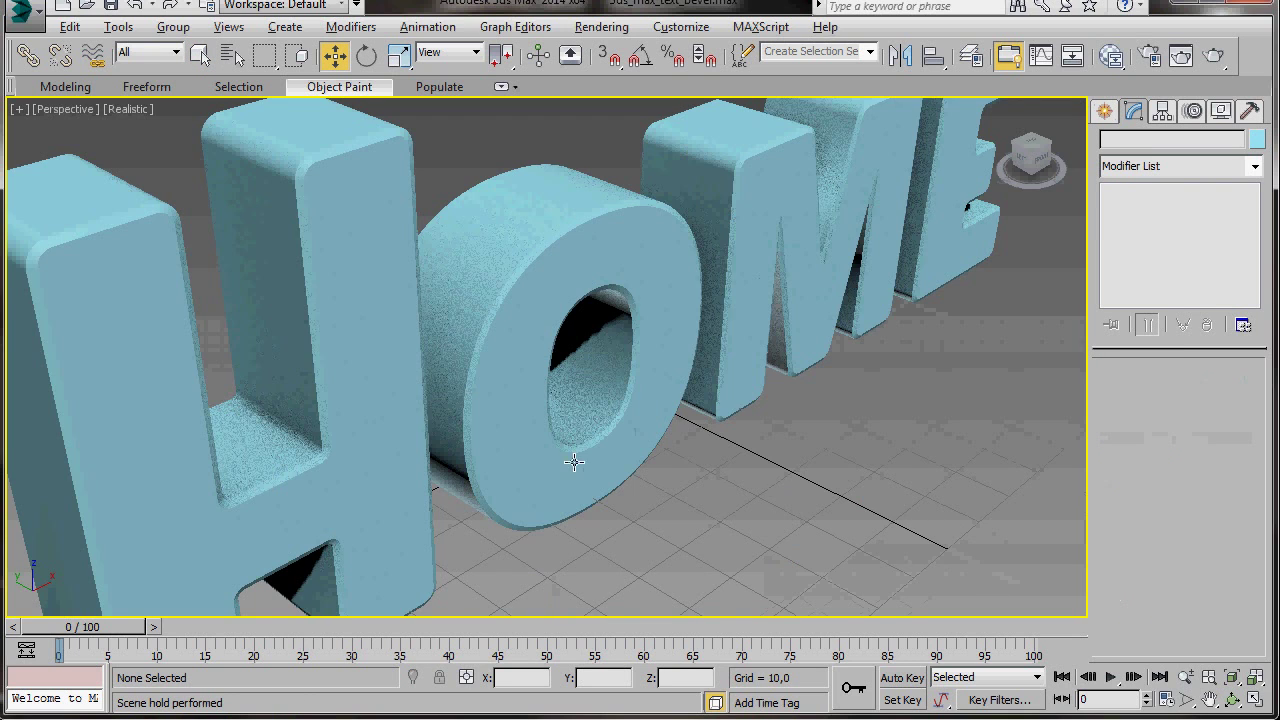
scroll(643, 500, "up", 3)
scroll(632, 475, "down", 3)
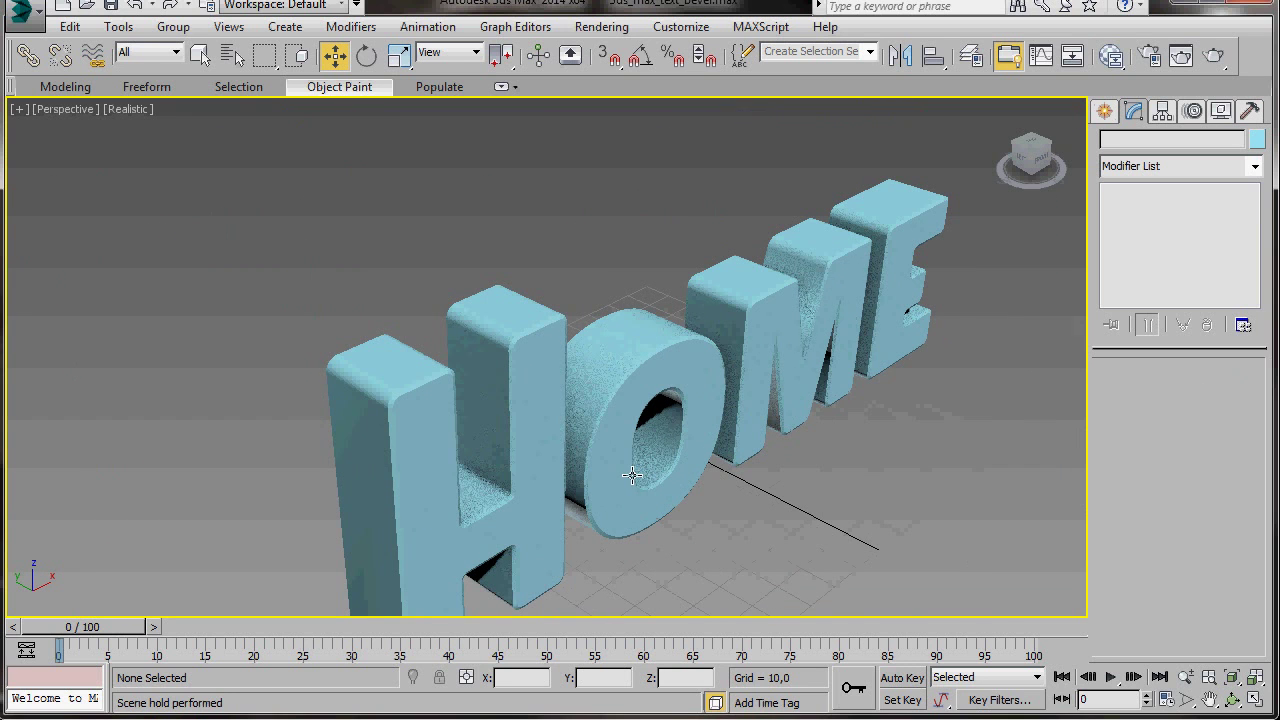
middle_click_drag(546, 477, 516, 443, "alt")
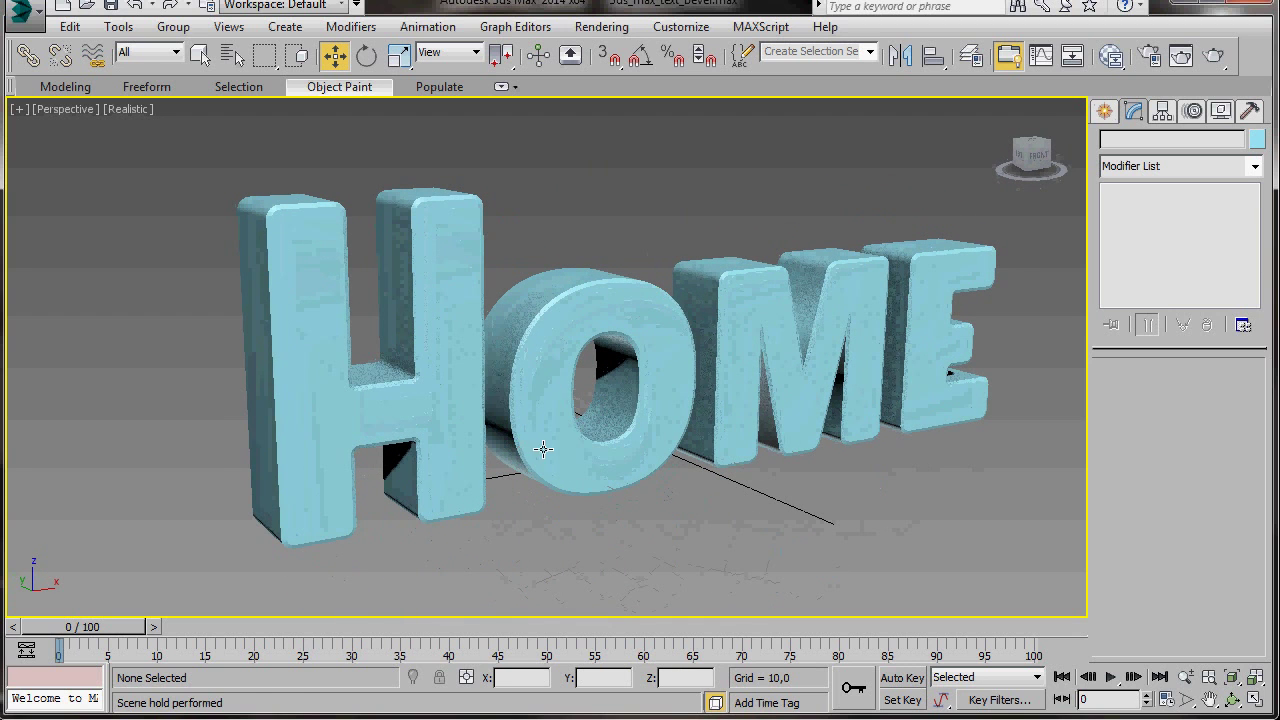
key("q")
key("alt+w")
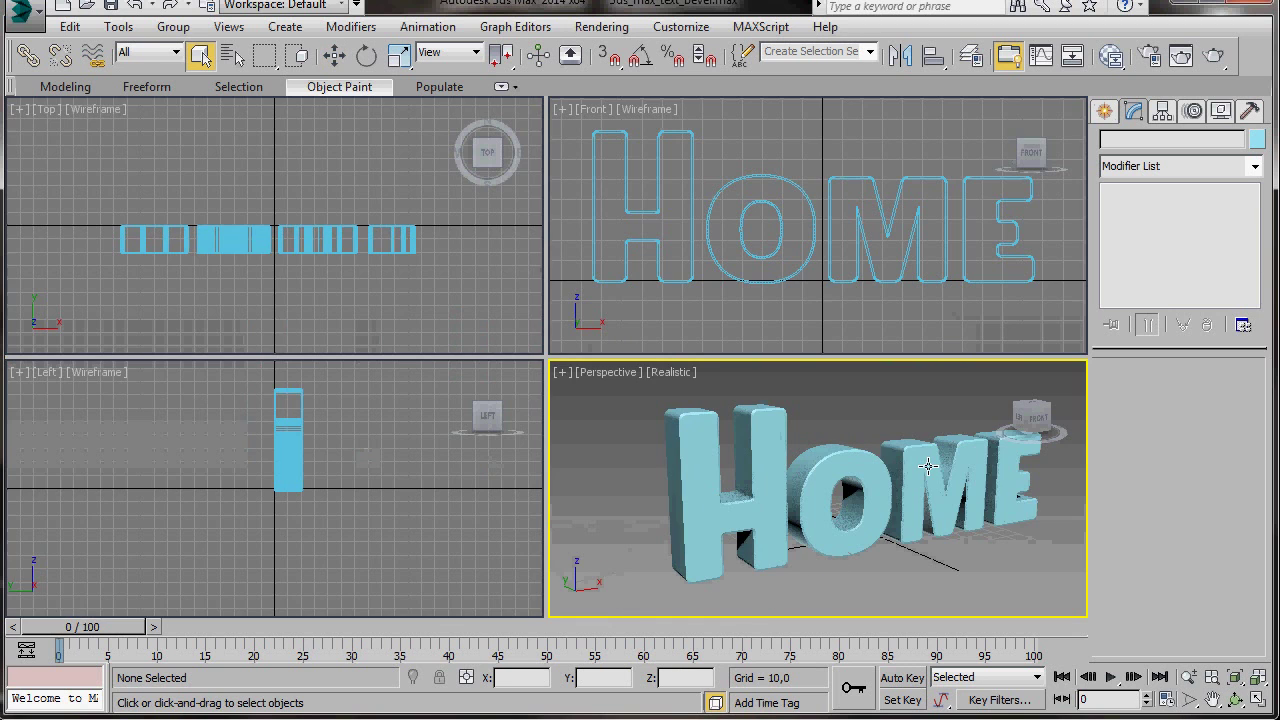
Convert the beveled text to an Editable Poly
scroll(375, 538, "up", 4)
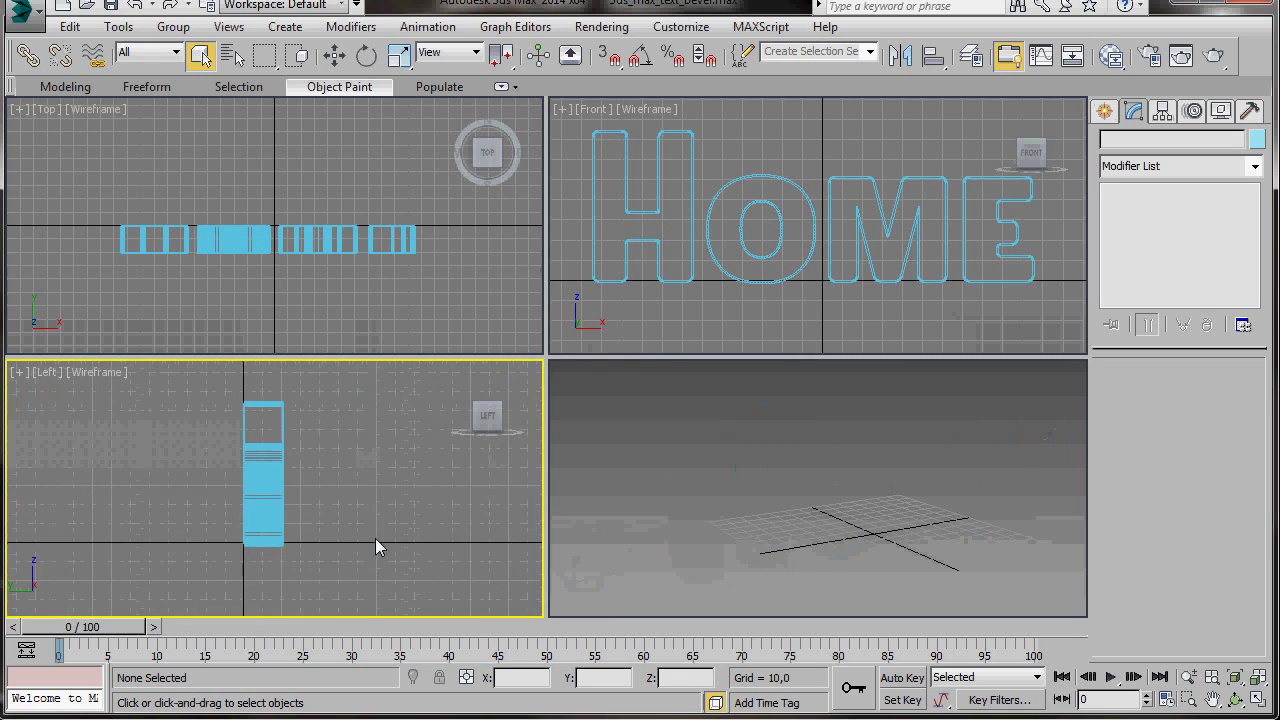
middle_click_drag(326, 489, 399, 506)
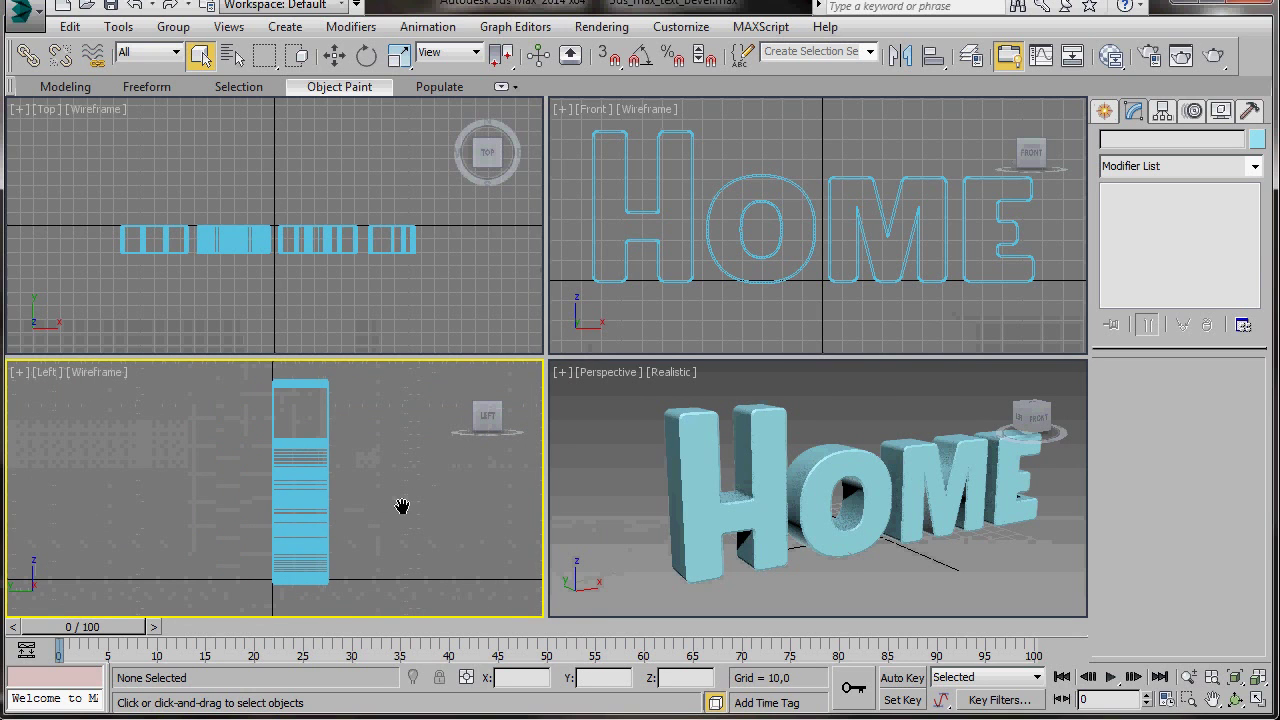
key("w")
left_click(299, 387)
right_click(299, 387)
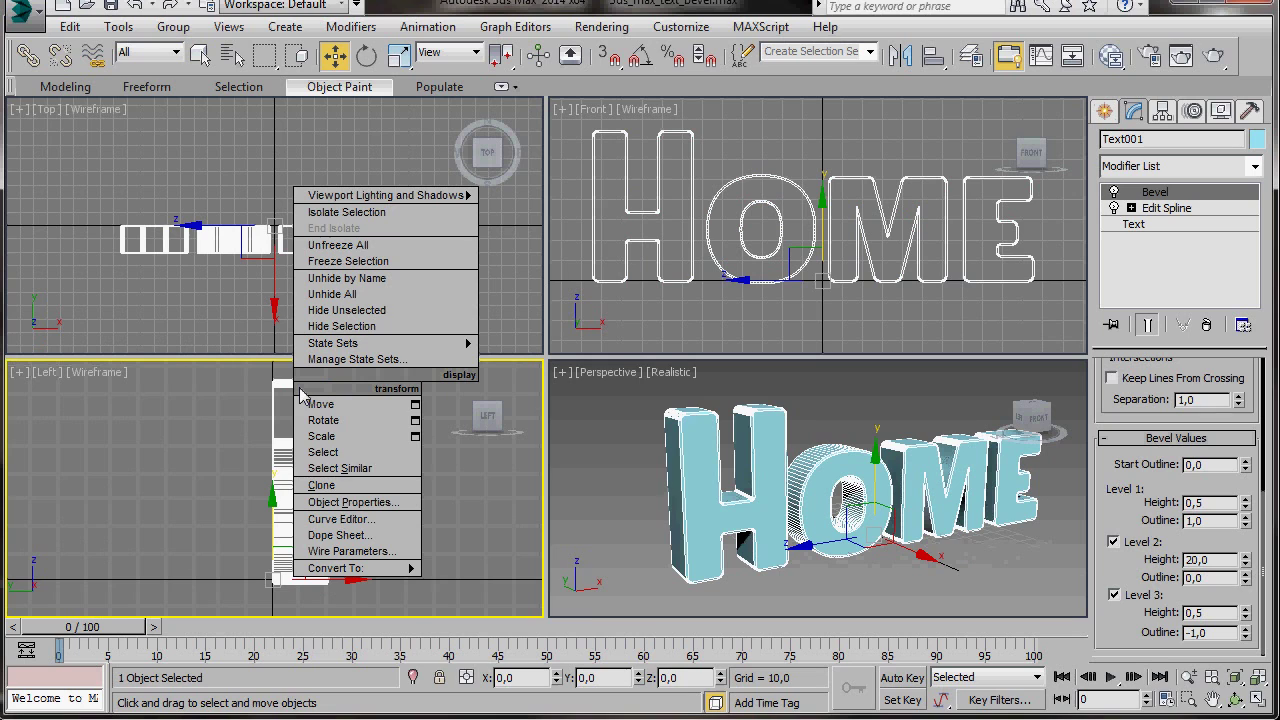
mouse_move(370, 568)
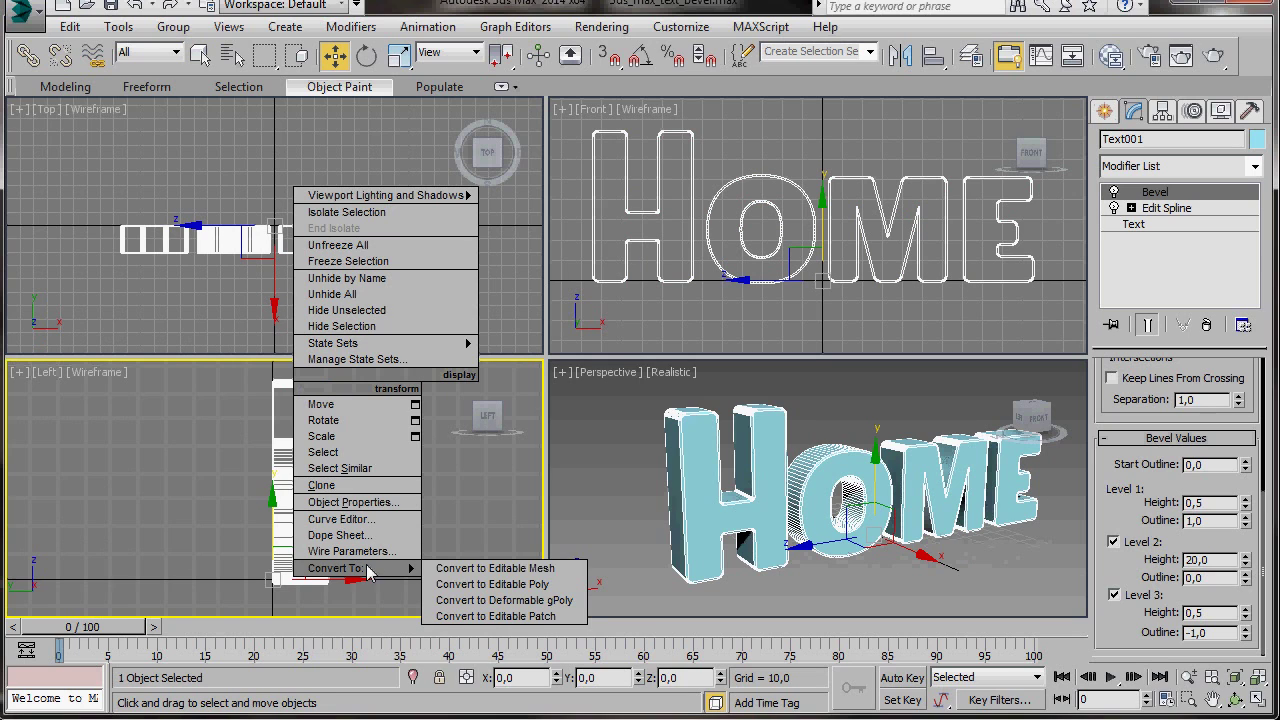
left_click(464, 587)
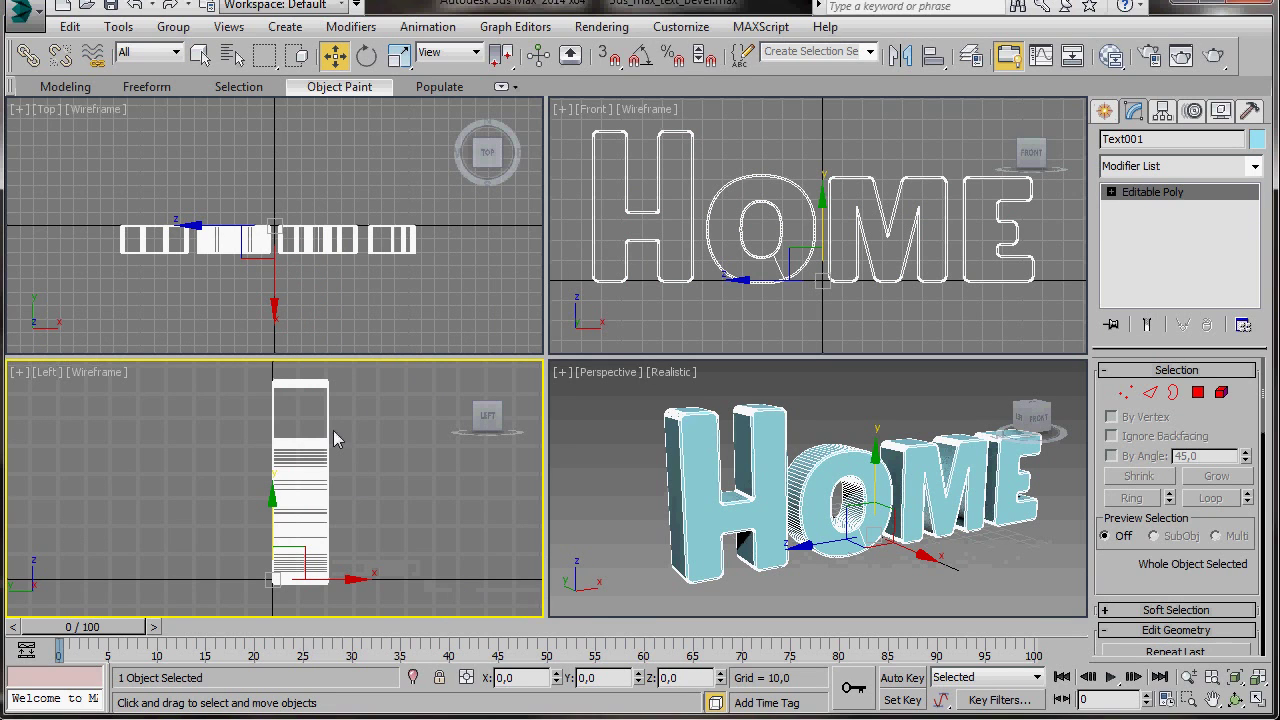
Select all polygons running around the letters' sides, leaving out the front and back faces, and inset them by 1,5
left_click(1198, 393)
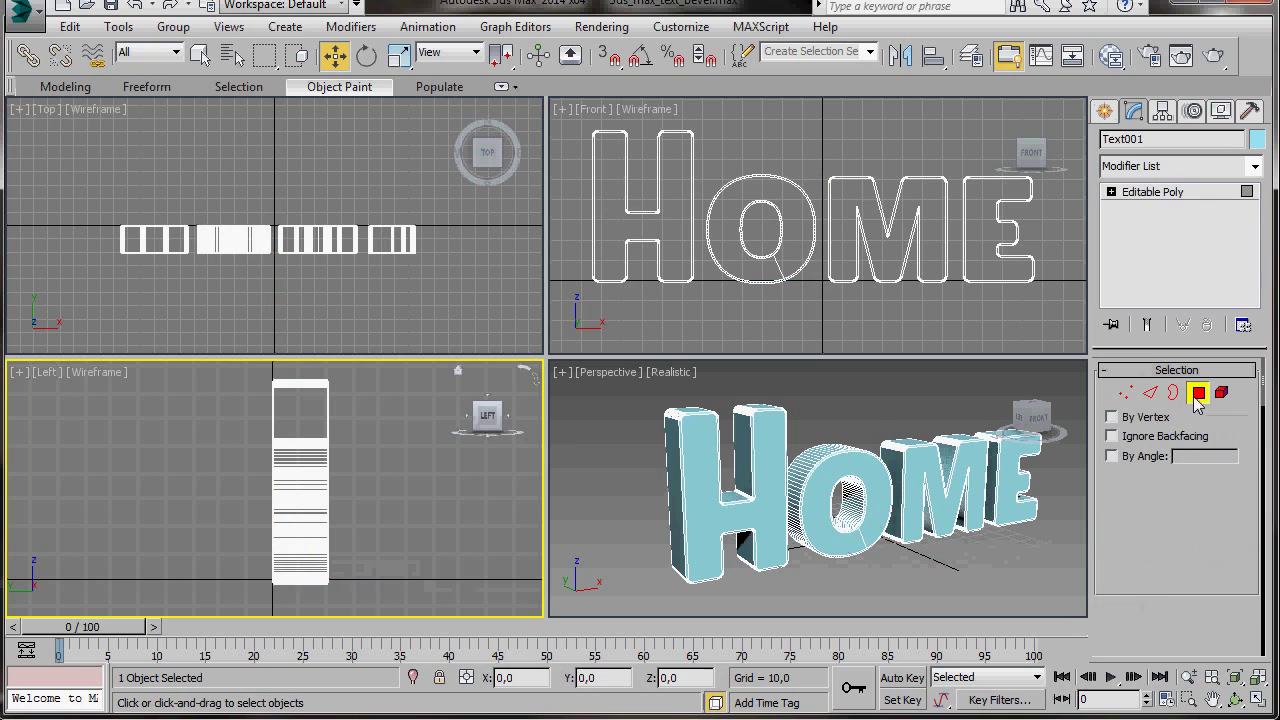
left_click_drag(288, 370, 314, 612)
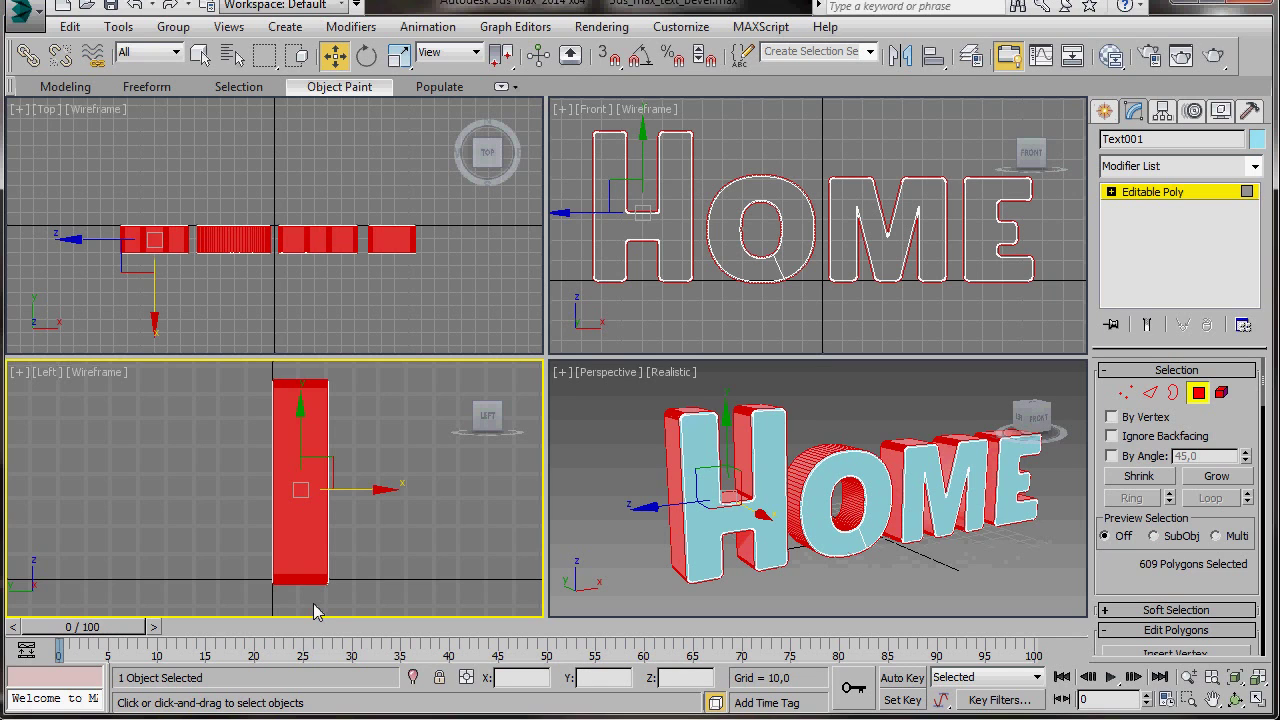
scroll(1130, 580, "down", 5)
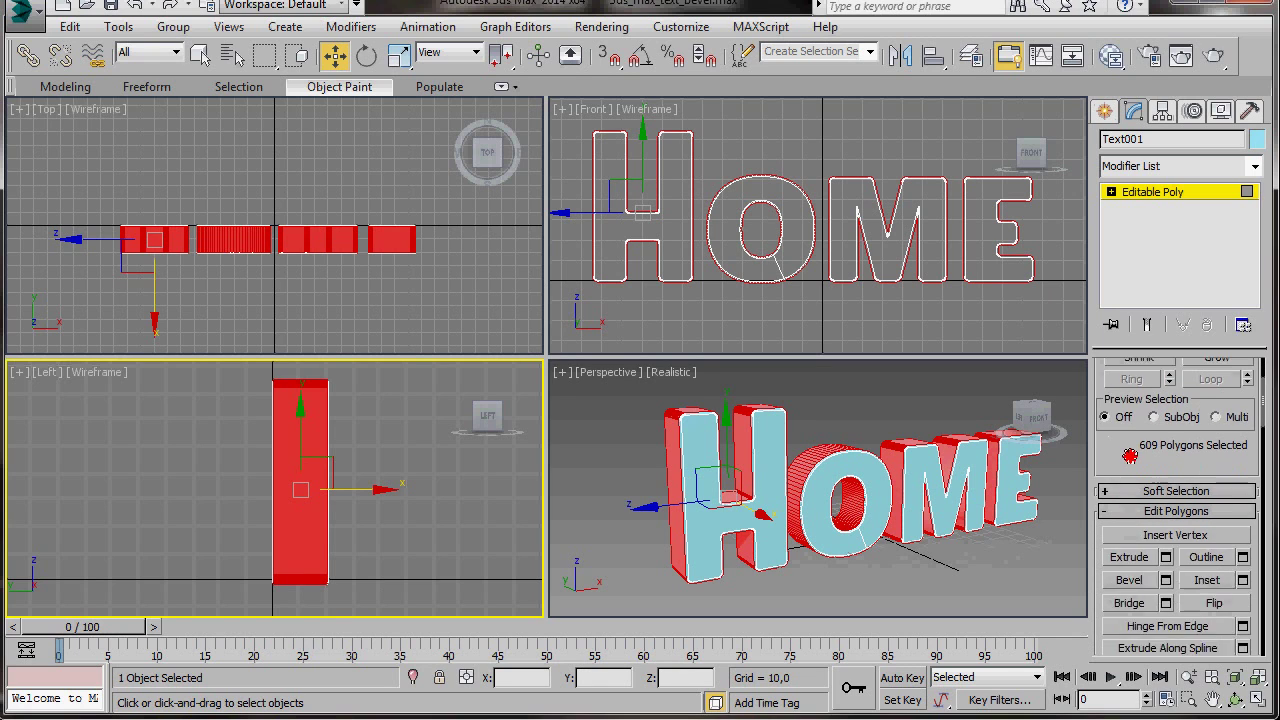
left_click(1243, 497)
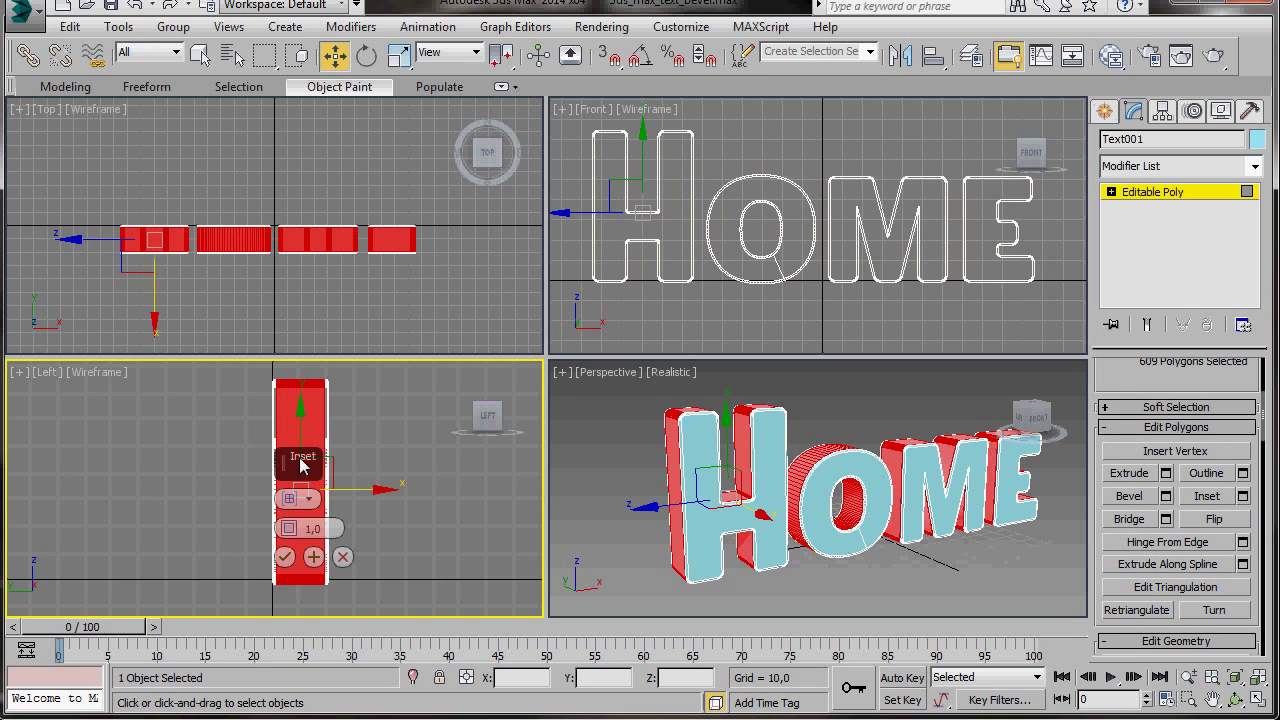
left_click_drag(303, 461, 426, 412)
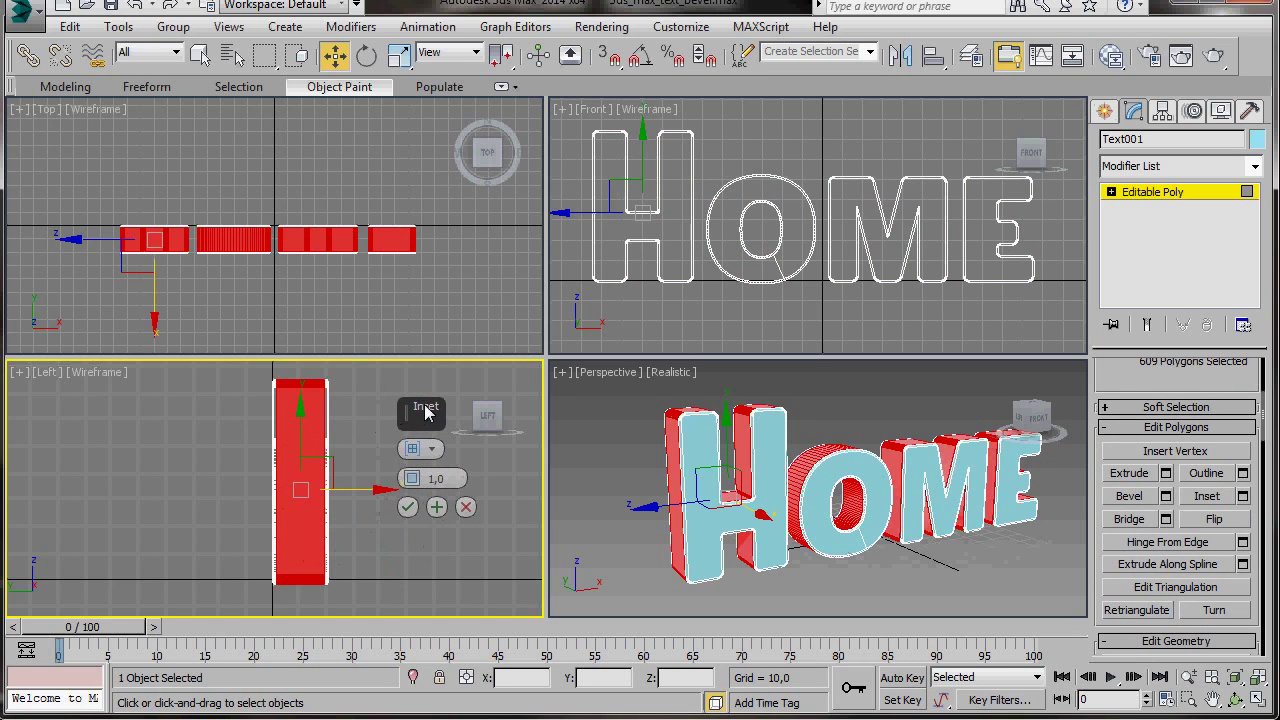
left_click(440, 479)
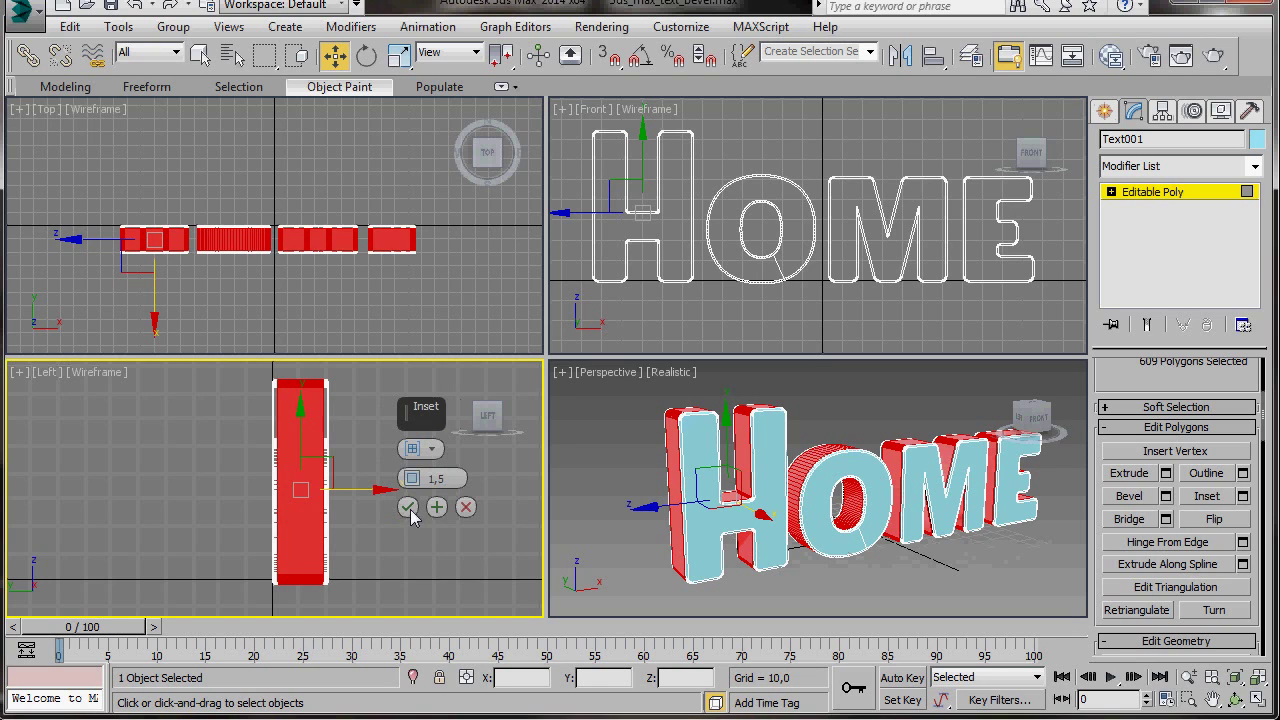
left_click(407, 508)
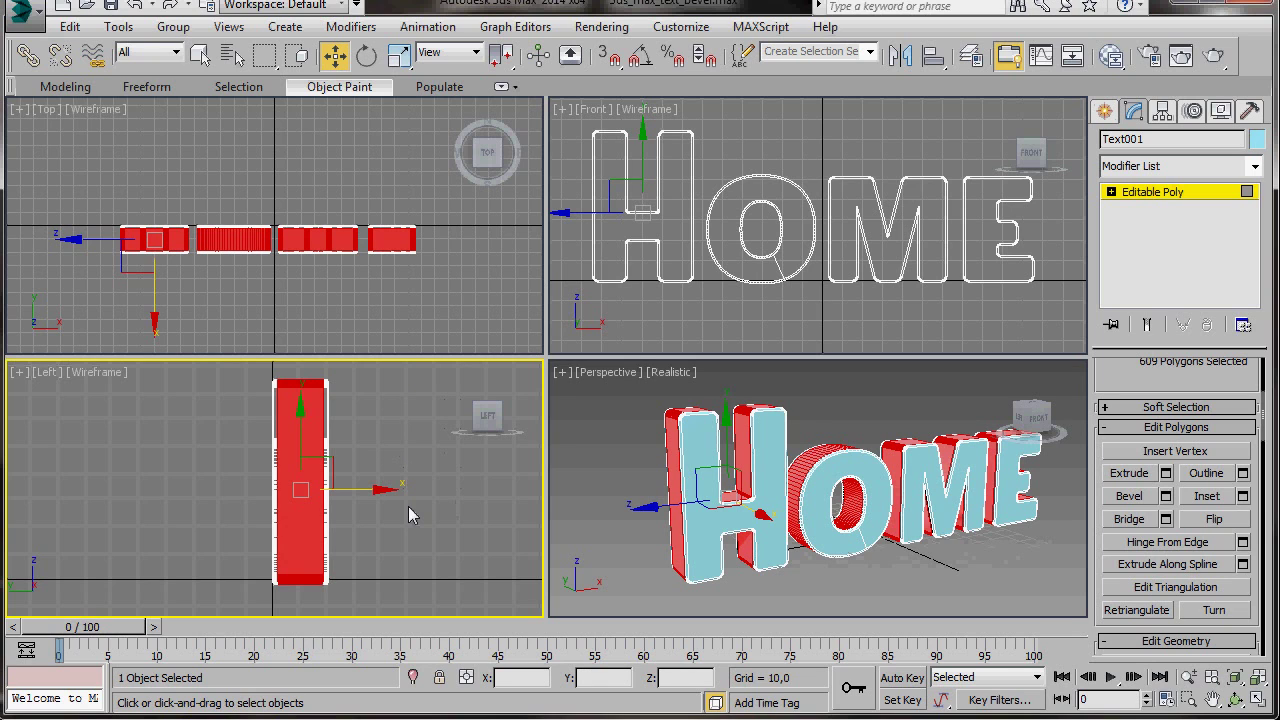
Inset the selected side polygons a second time by a smaller amount
left_click(1243, 497)
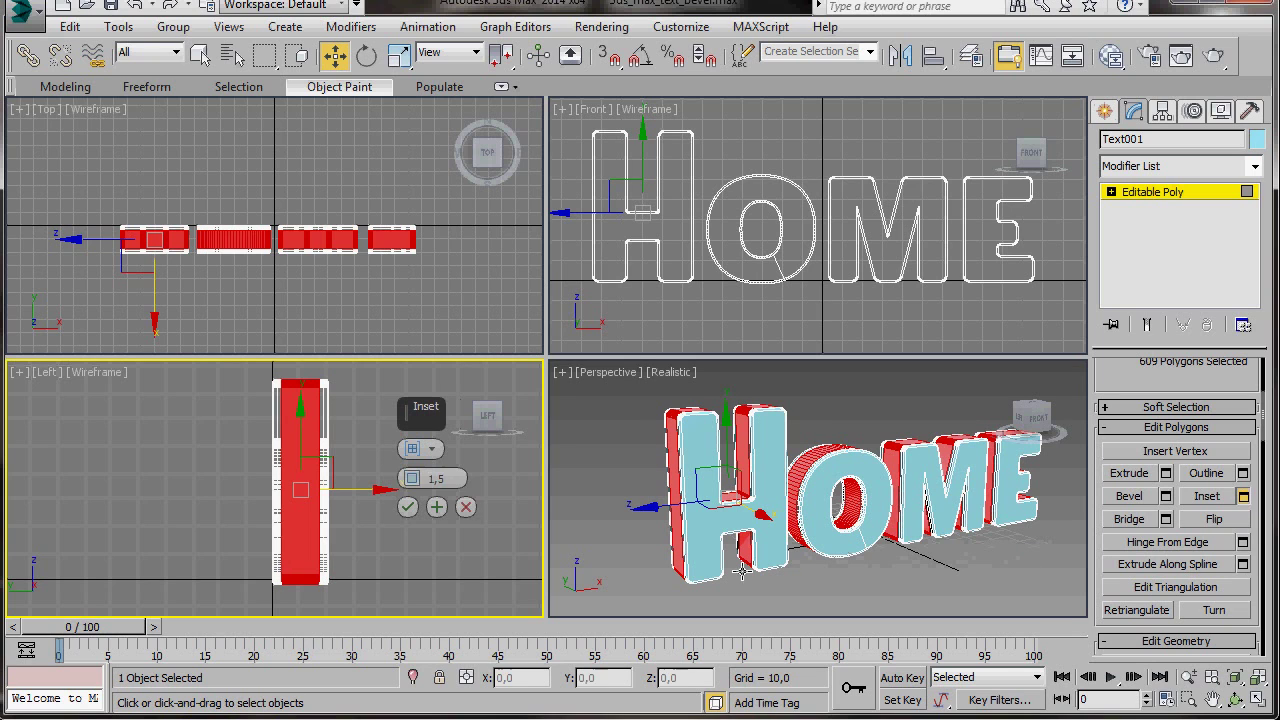
type("0")
key("Return")
left_click(407, 508)
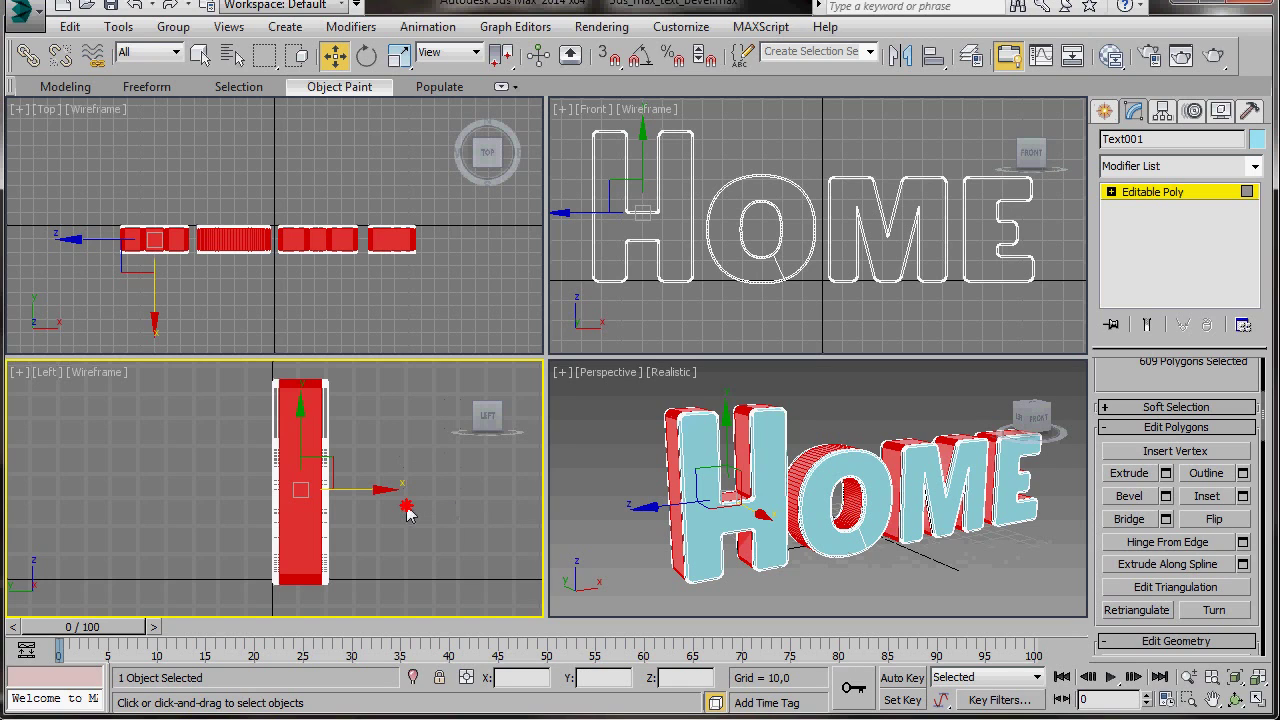
Extrude the inset side polygons slightly outward along their local normals to form a raised band around each letter
left_click(1166, 474)
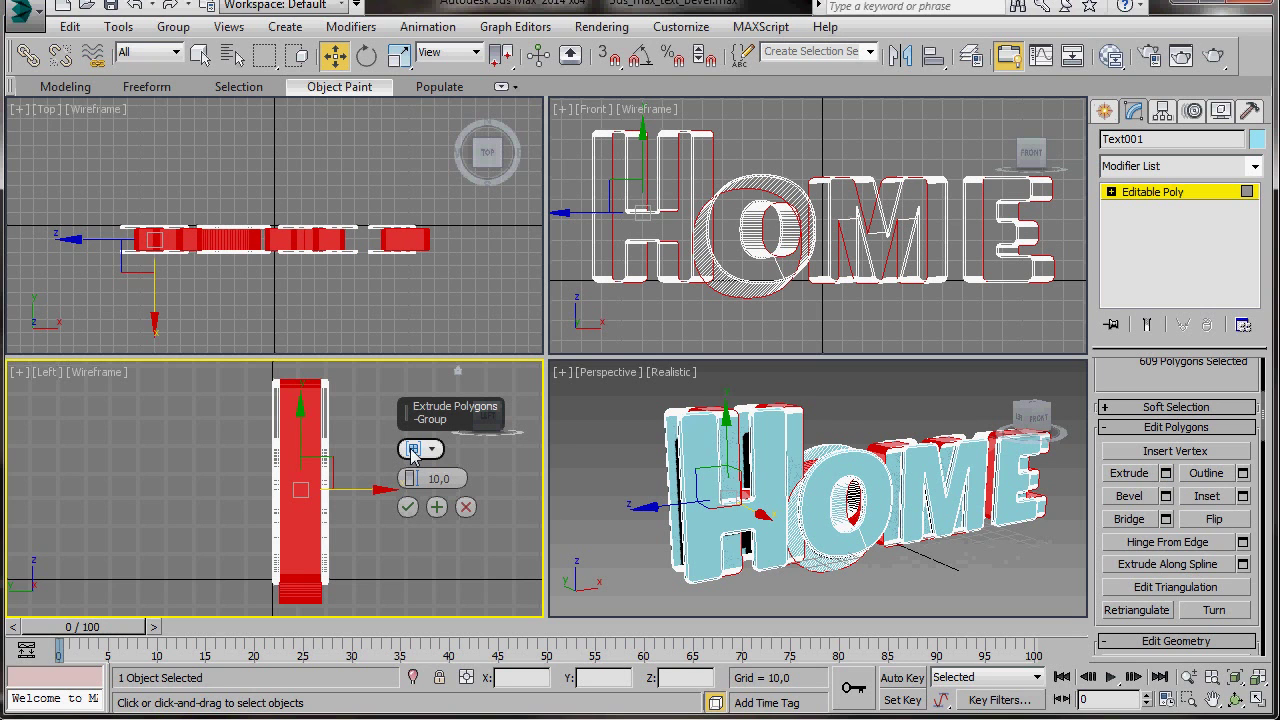
left_click(413, 450)
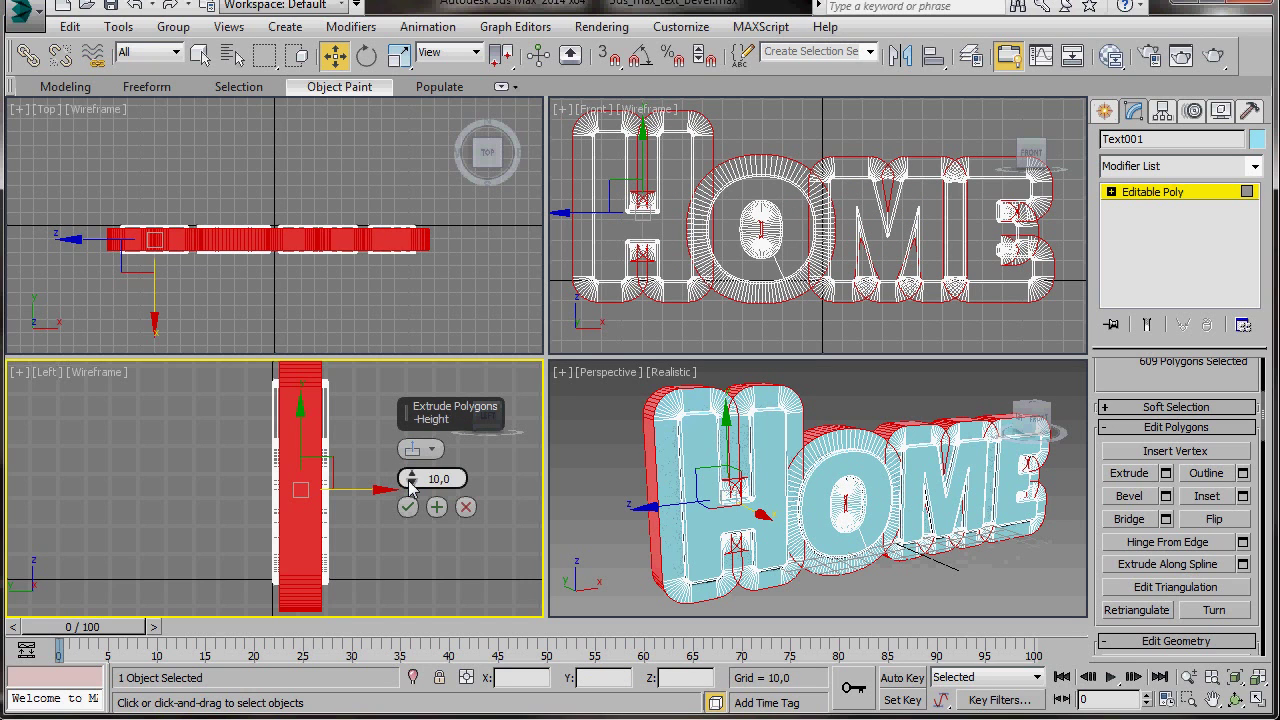
left_click_drag(413, 486, 404, 504)
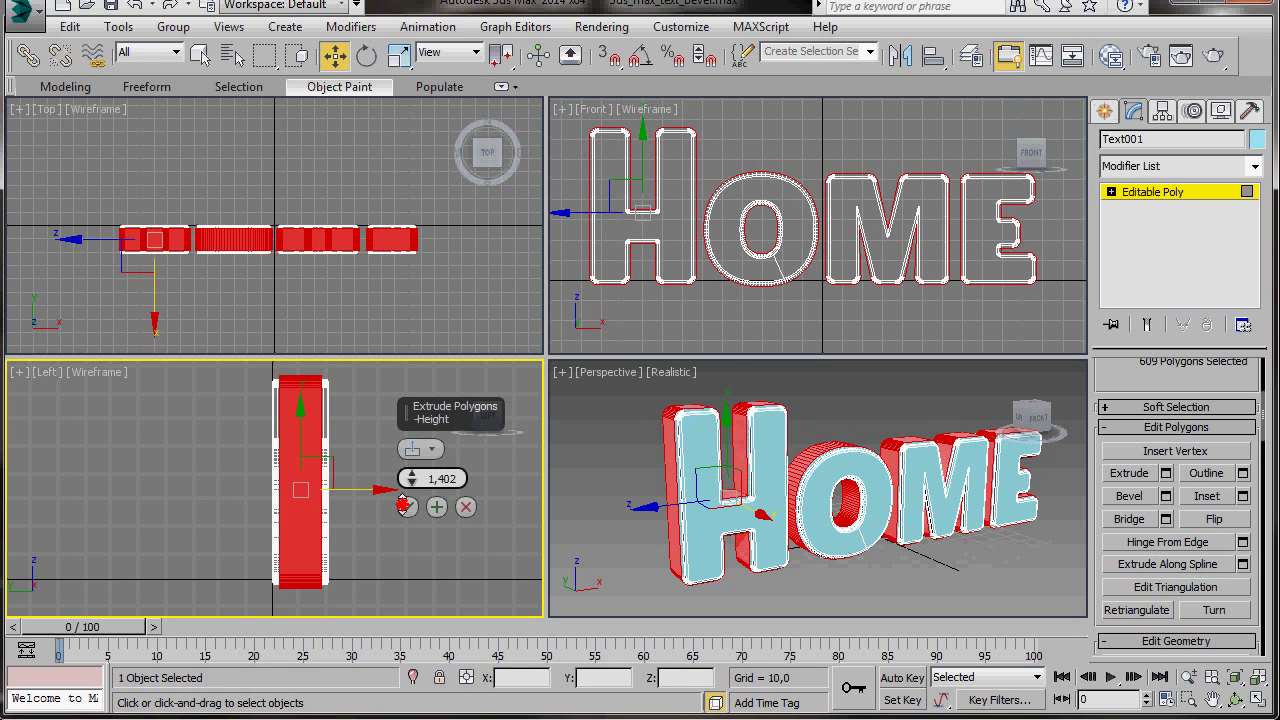
left_click_drag(440, 479, 474, 486)
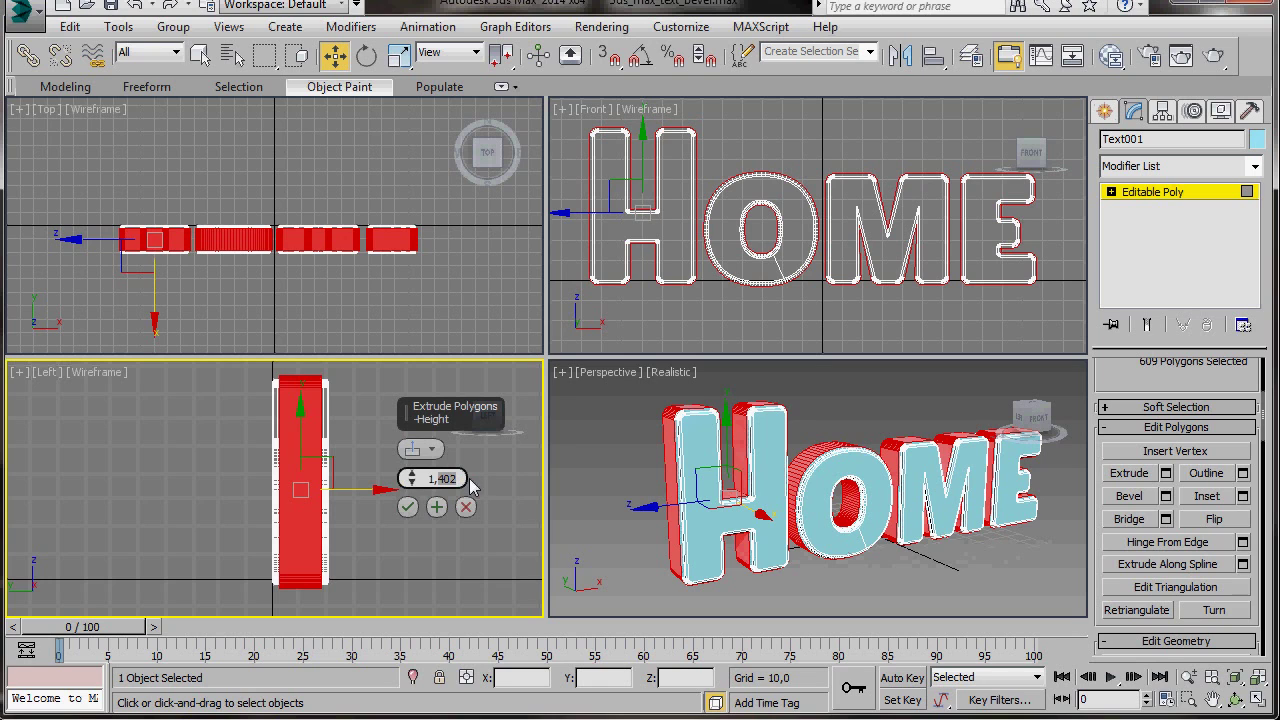
left_click(407, 507)
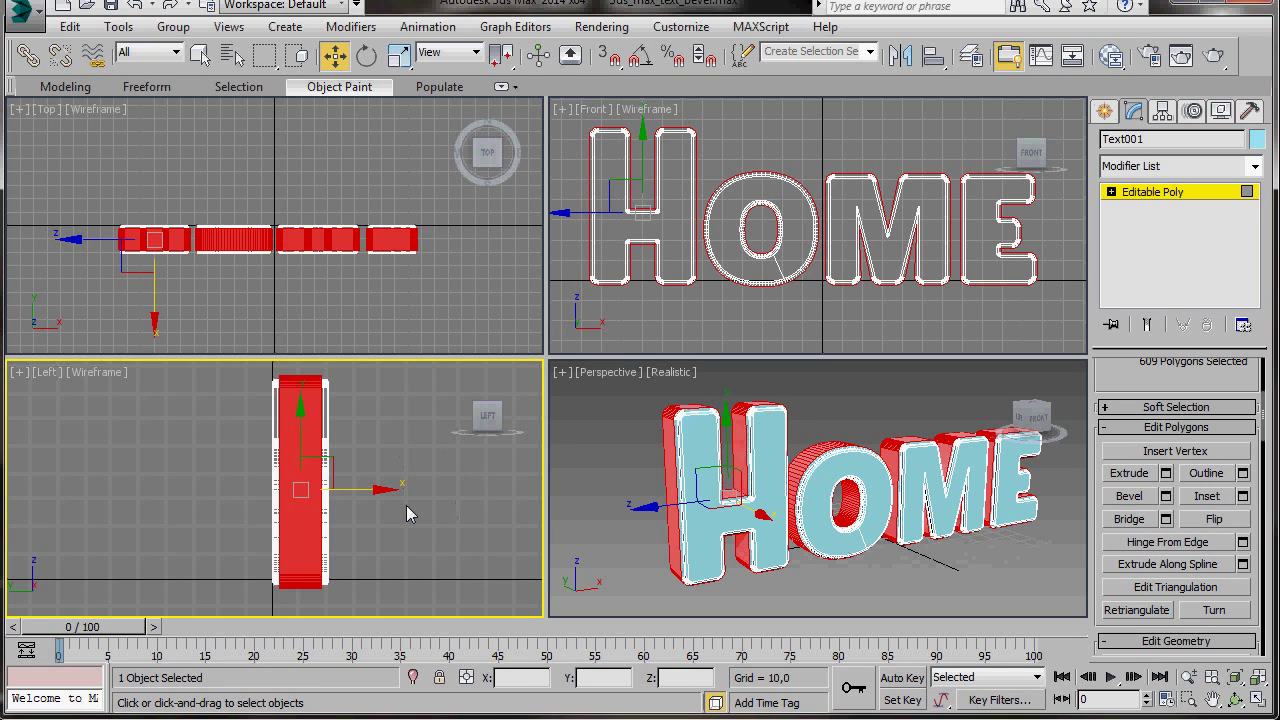
Switch to edge selection and deselect the crosswise edges, keeping only the front and back border edges of the raised band
scroll(1176, 500, "up", 5)
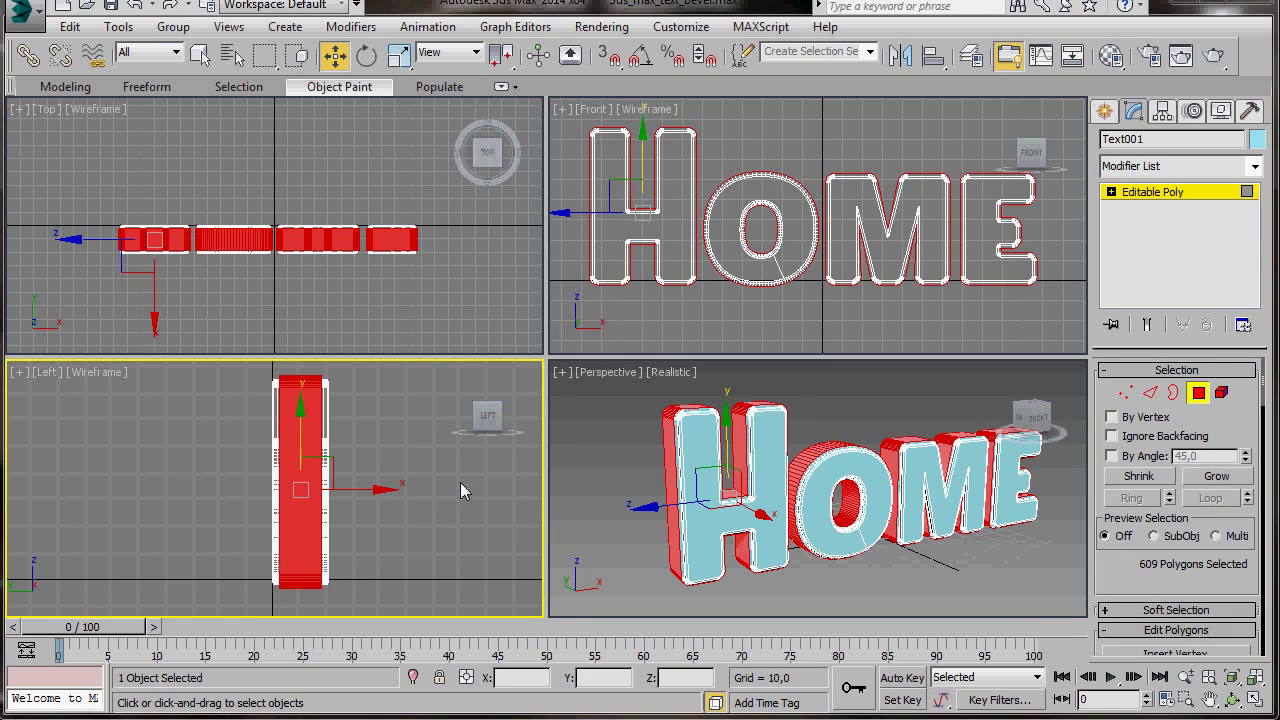
left_click(1150, 394)
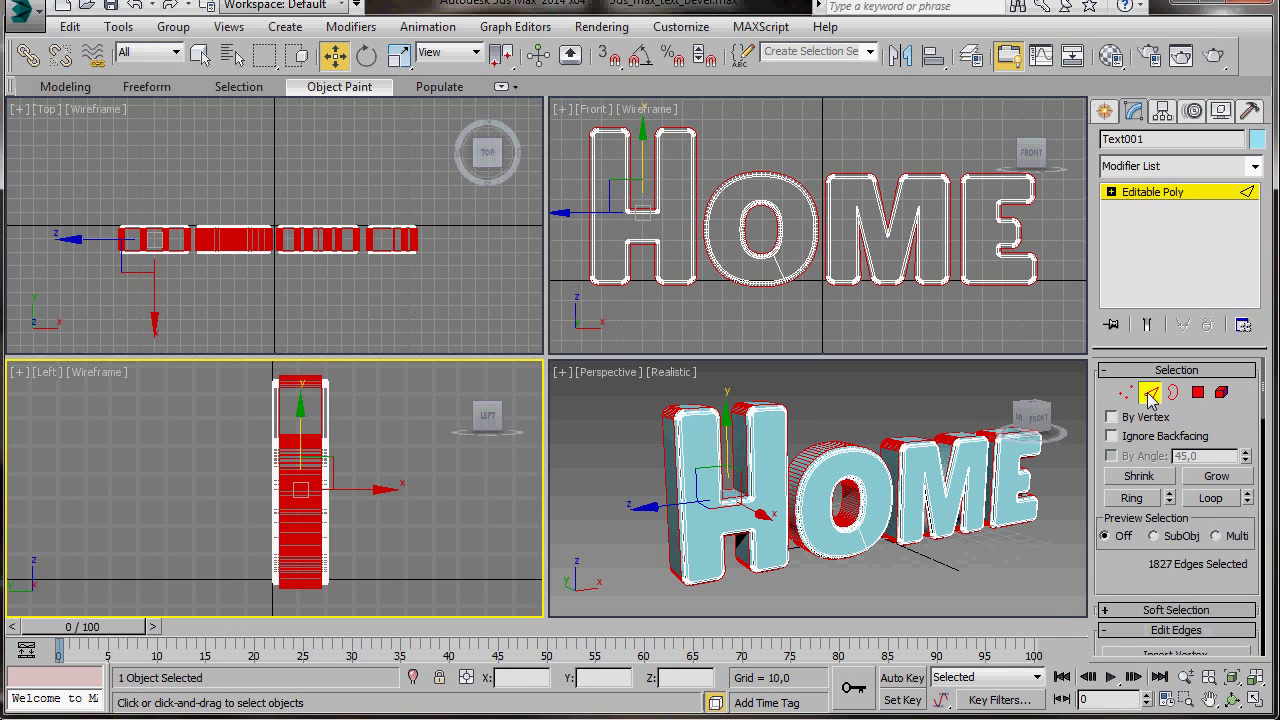
left_click(299, 367)
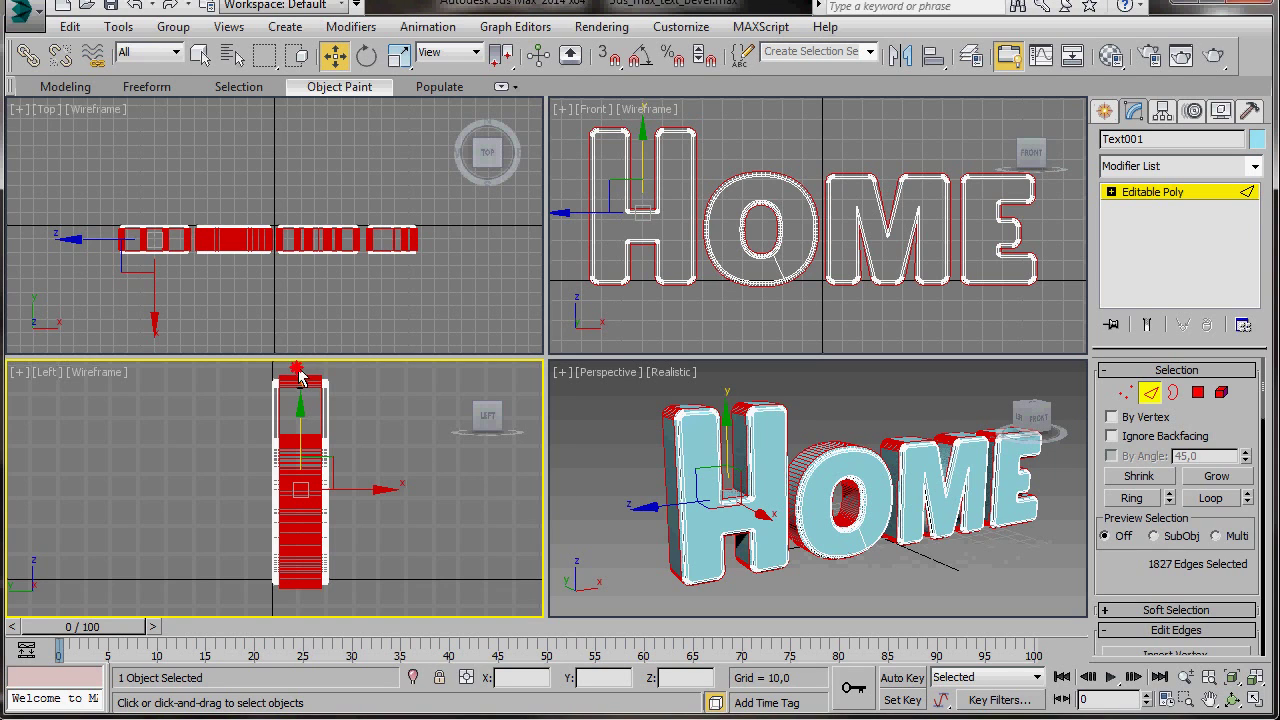
left_click(307, 604)
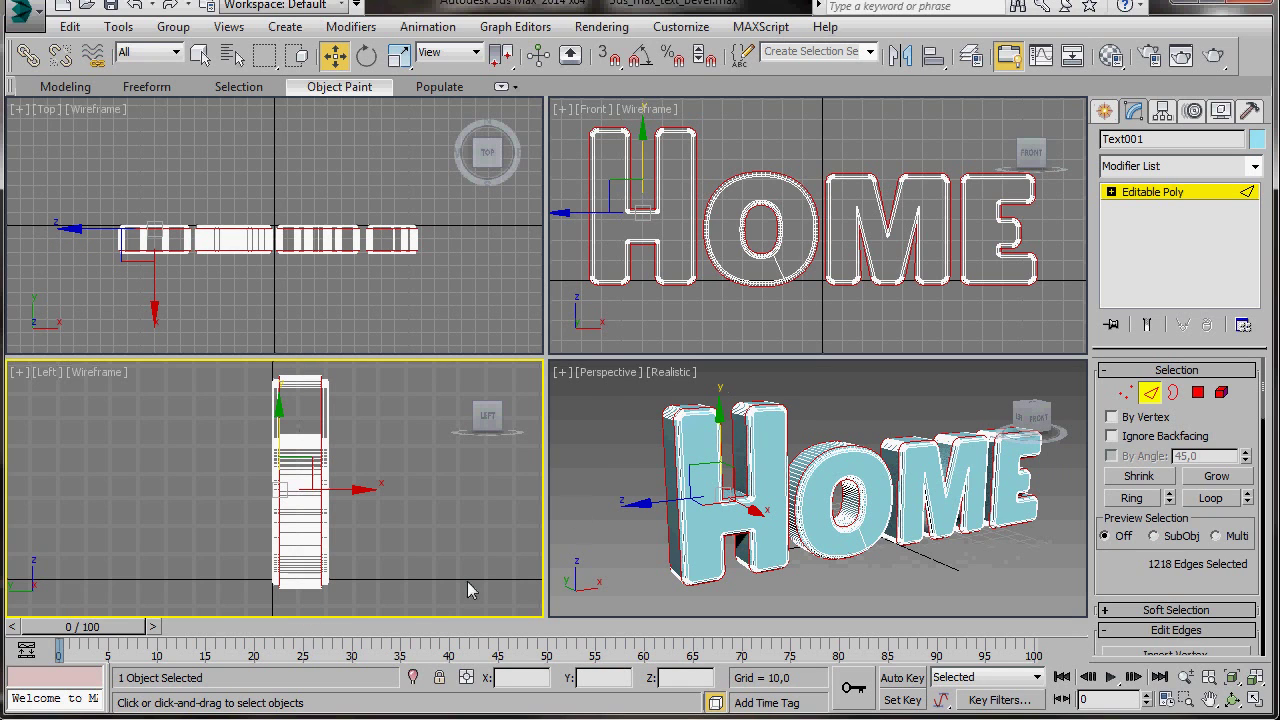
middle_click(602, 418)
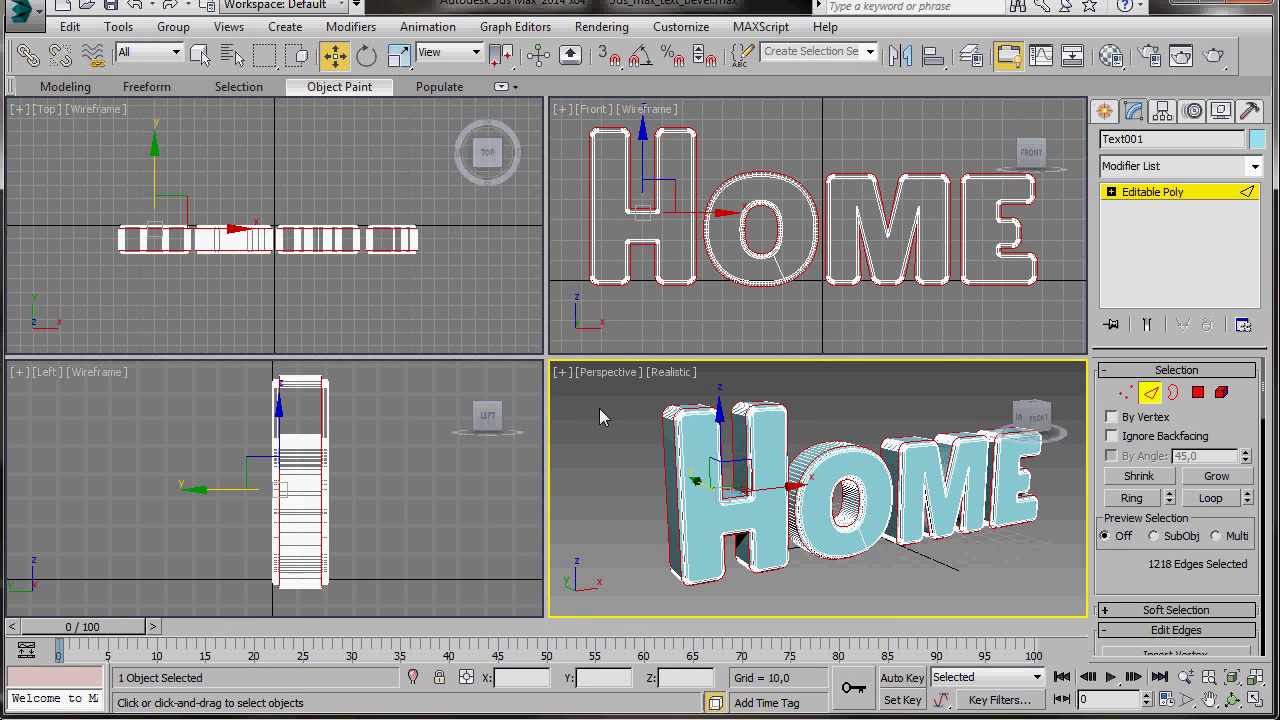
Chamfer the selected border edges of the raised band by 1,0 with 3 connect edge segments
key("alt+w")
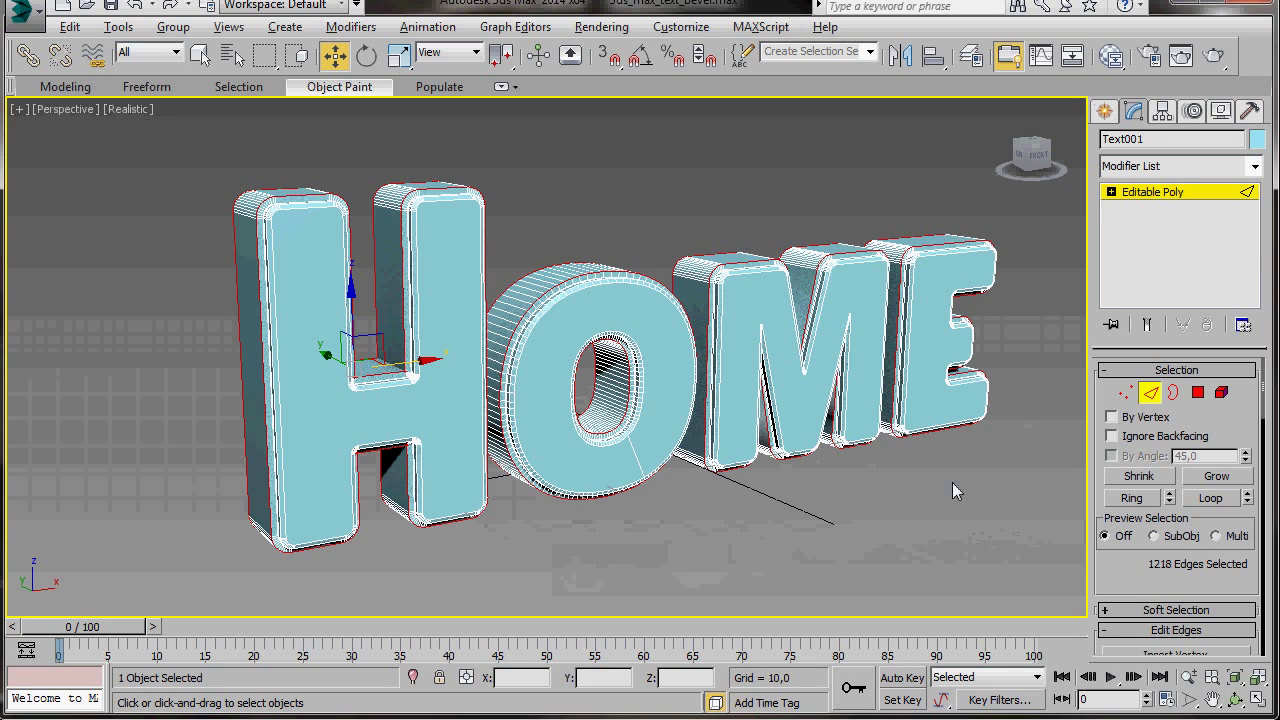
middle_click_drag(430, 527, 451, 529)
scroll(430, 360, "up", 3)
scroll(423, 357, "up", 2)
middle_click_drag(423, 357, 381, 403)
scroll(452, 481, "up", 3)
scroll(398, 290, "down", 5)
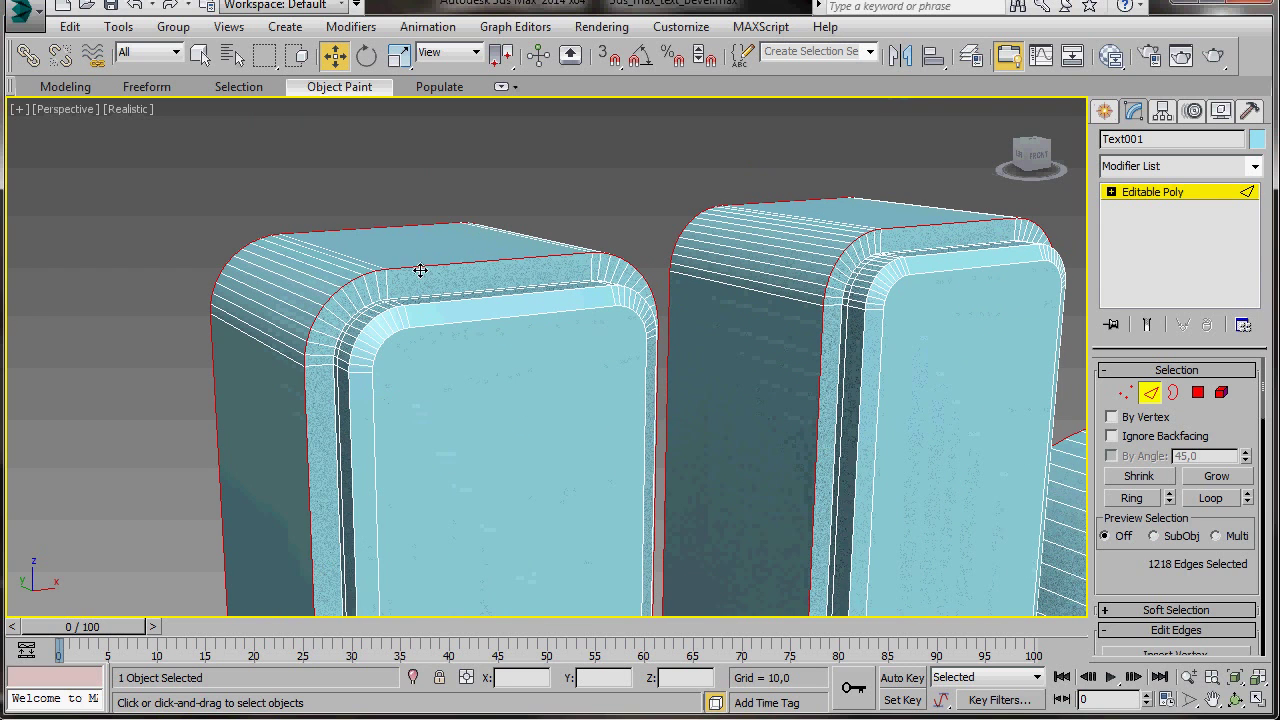
left_click_drag(1125, 574, 1115, 362)
left_click(1166, 506)
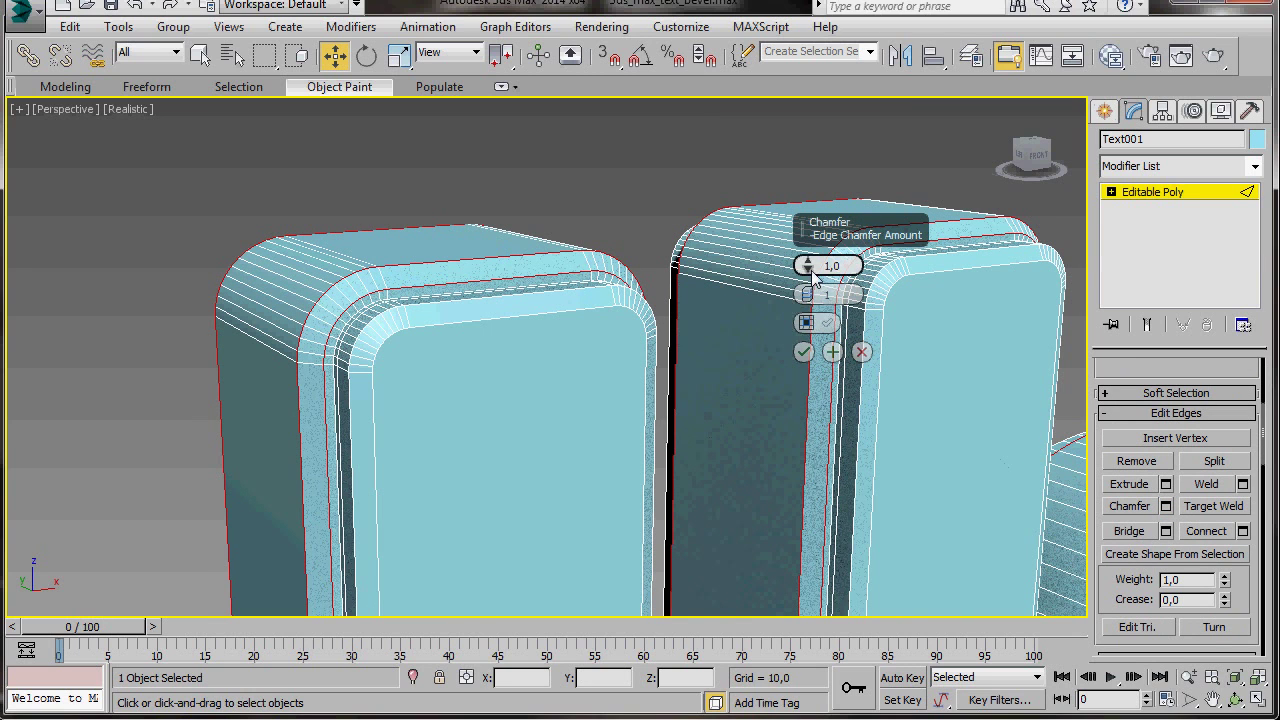
left_click(809, 291)
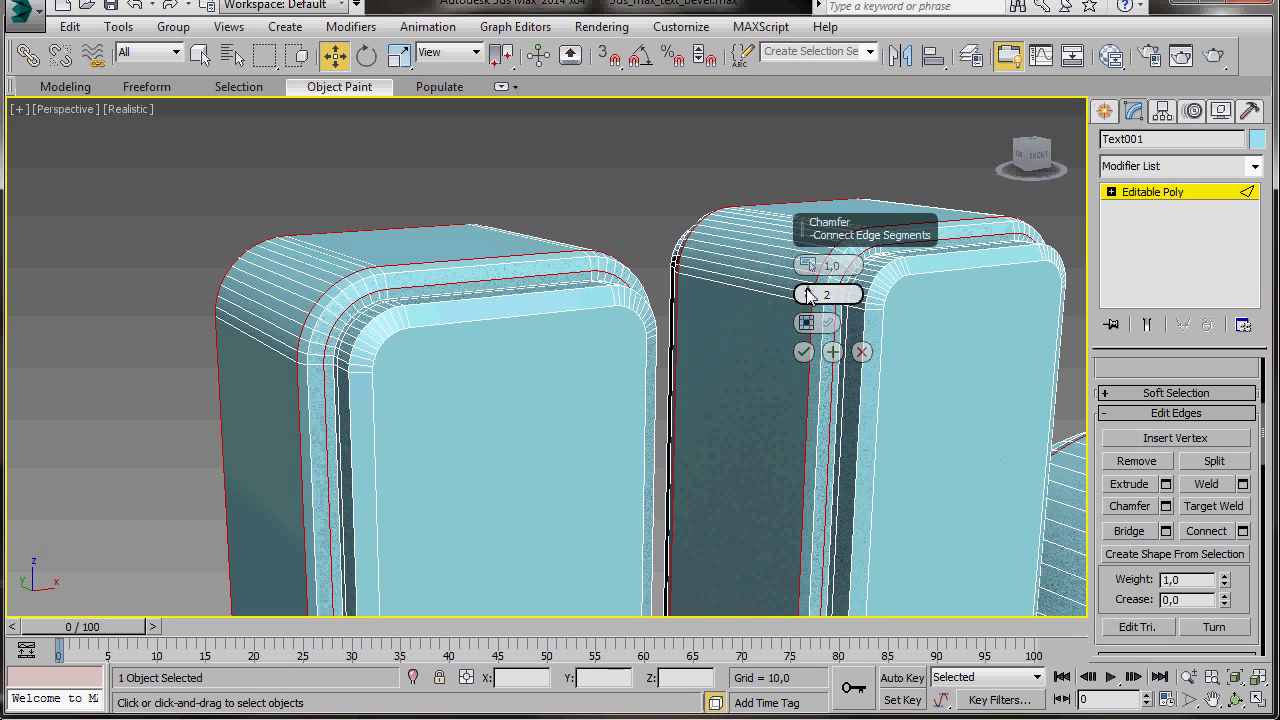
left_click(809, 291)
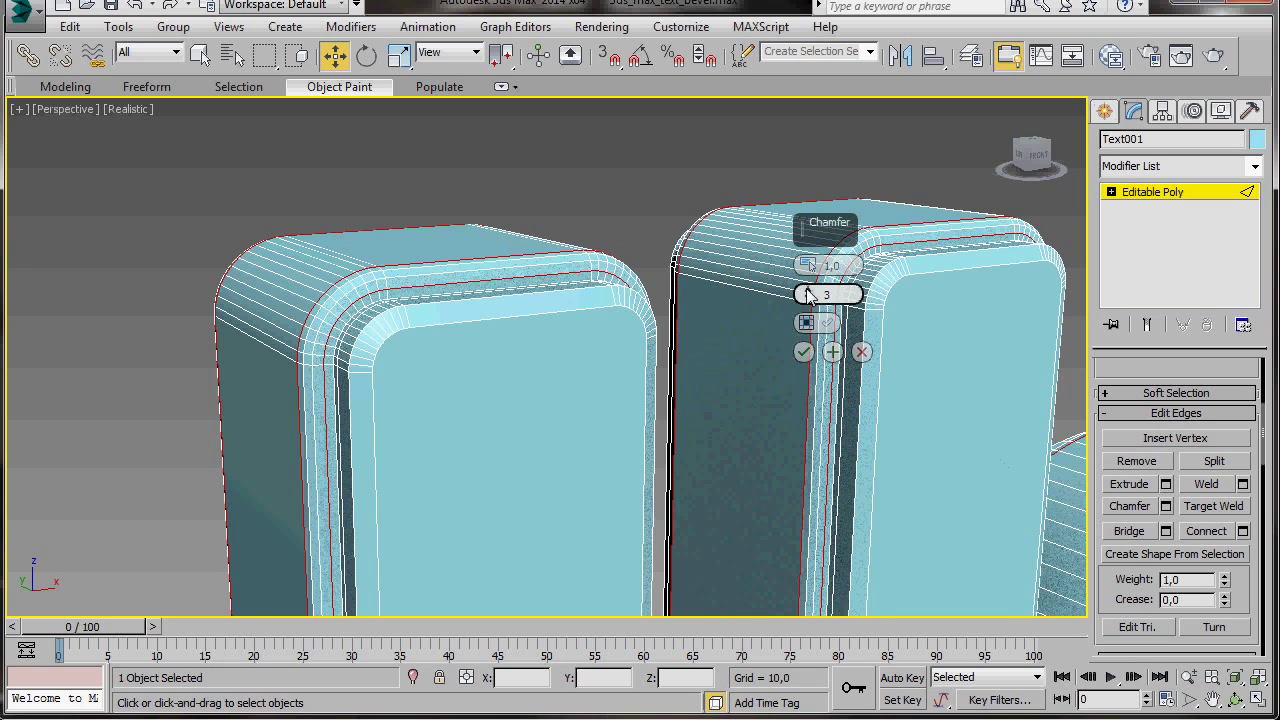
left_click(803, 351)
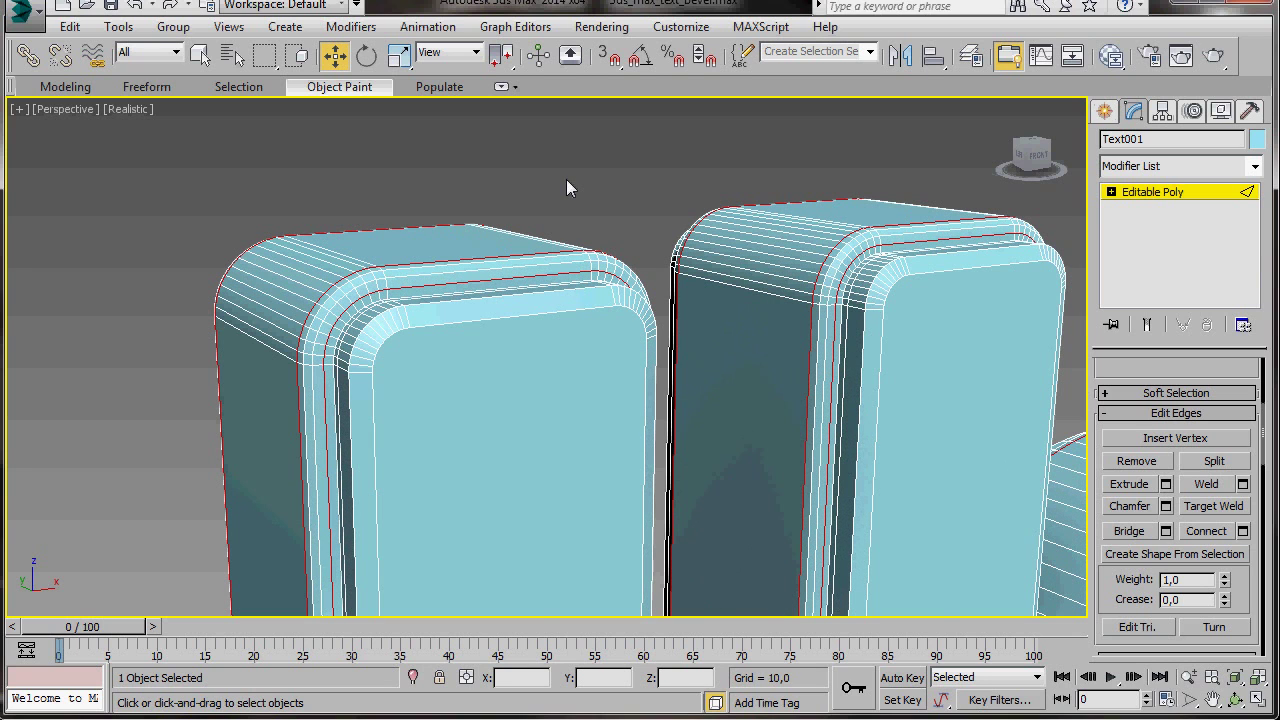
Switch to polygon selection and grow the side polygon selection to take in the chamfered band, leaving out the front and back faces
key("alt+w")
middle_click_drag(399, 499, 389, 512)
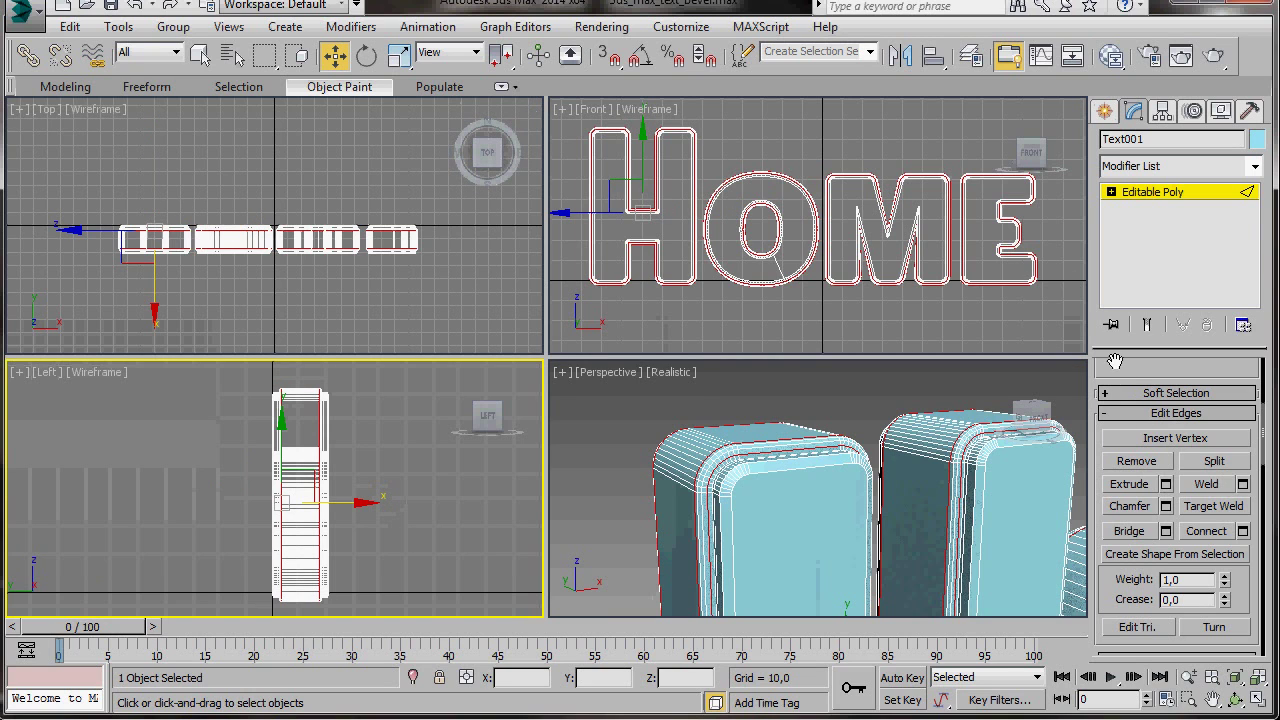
left_click(1111, 192)
left_click(1151, 256)
key("ctrl+a")
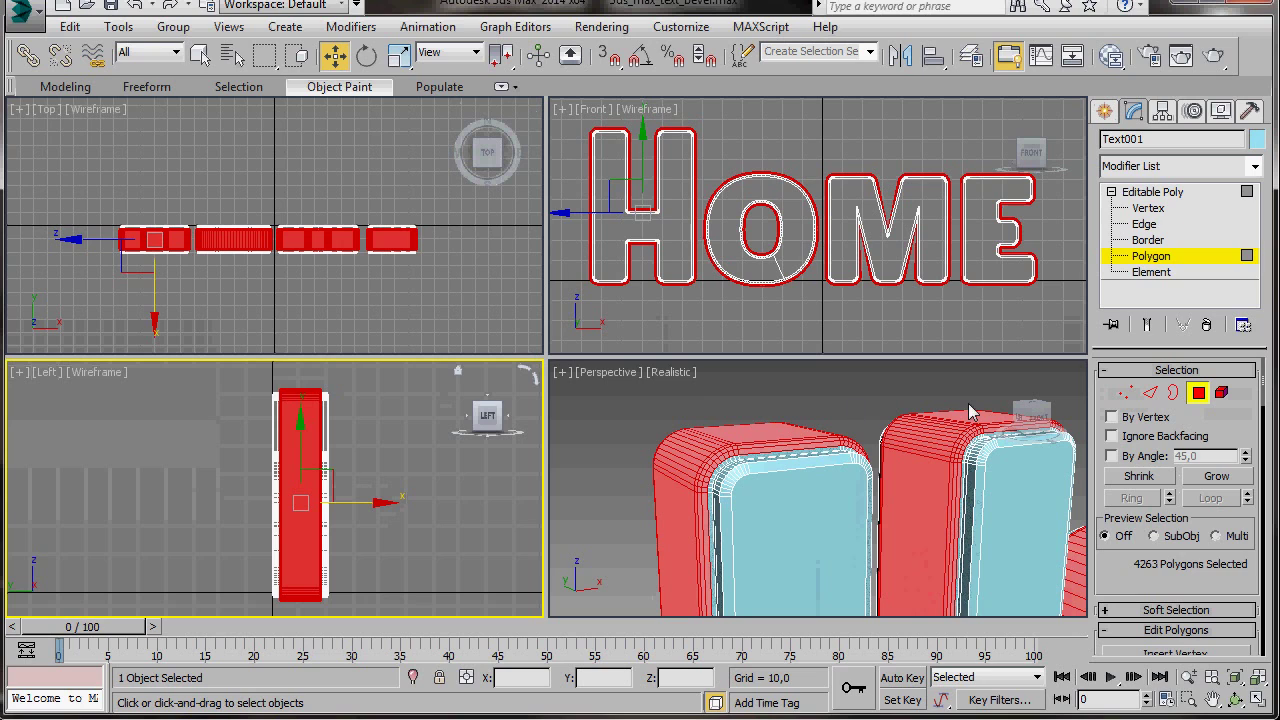
left_click(1216, 478)
left_click(1216, 478)
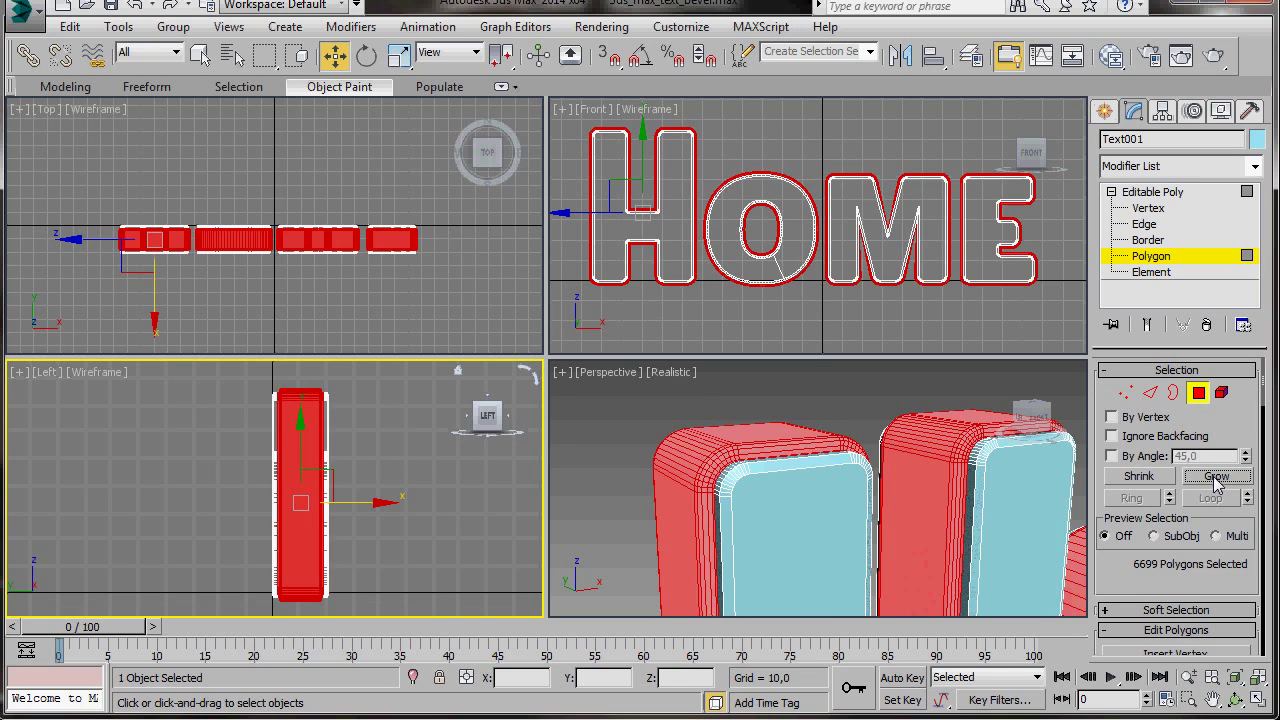
left_click(1146, 478)
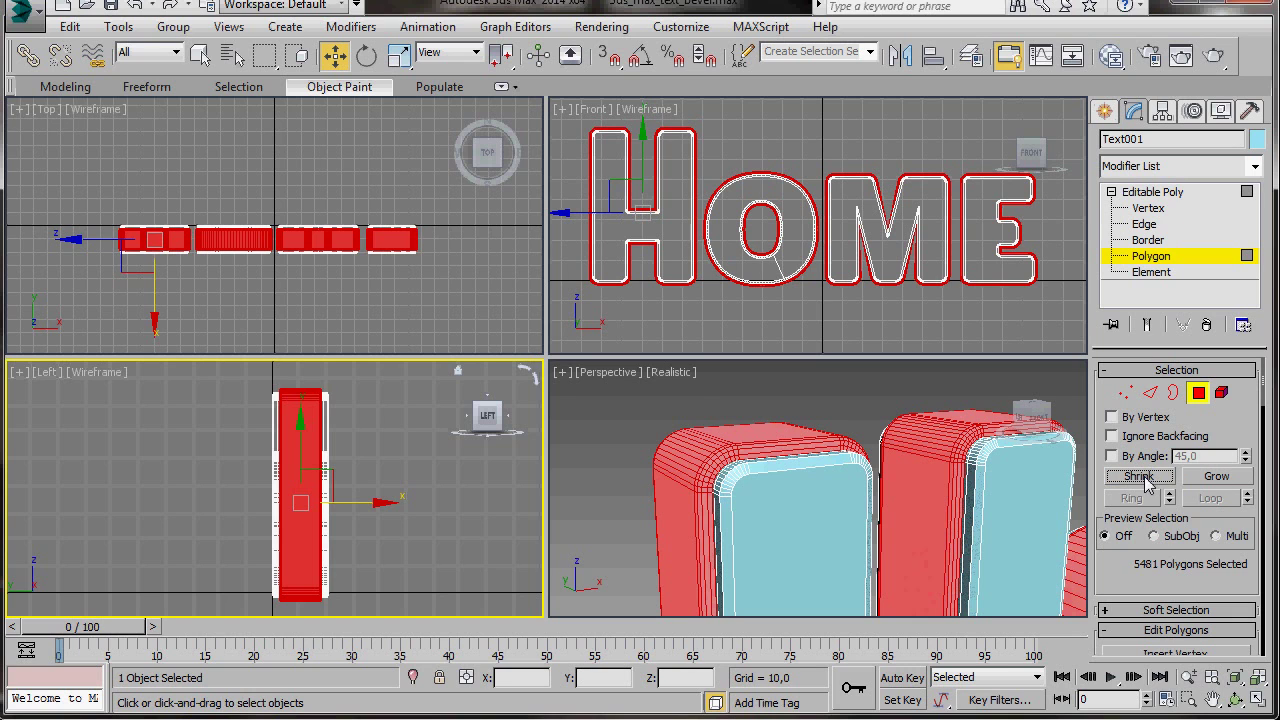
Assign a new, lower material ID to the selected side and band polygons
scroll(1125, 565, "down", 10)
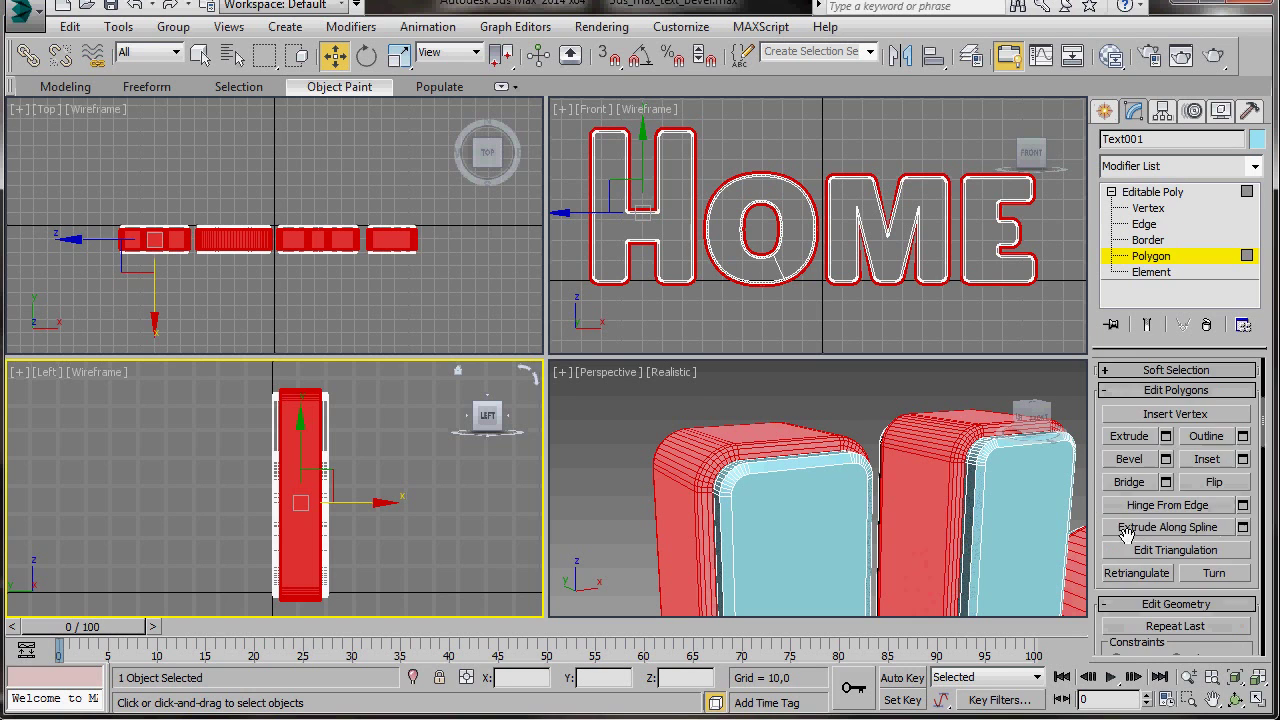
scroll(1127, 543, "down", 10)
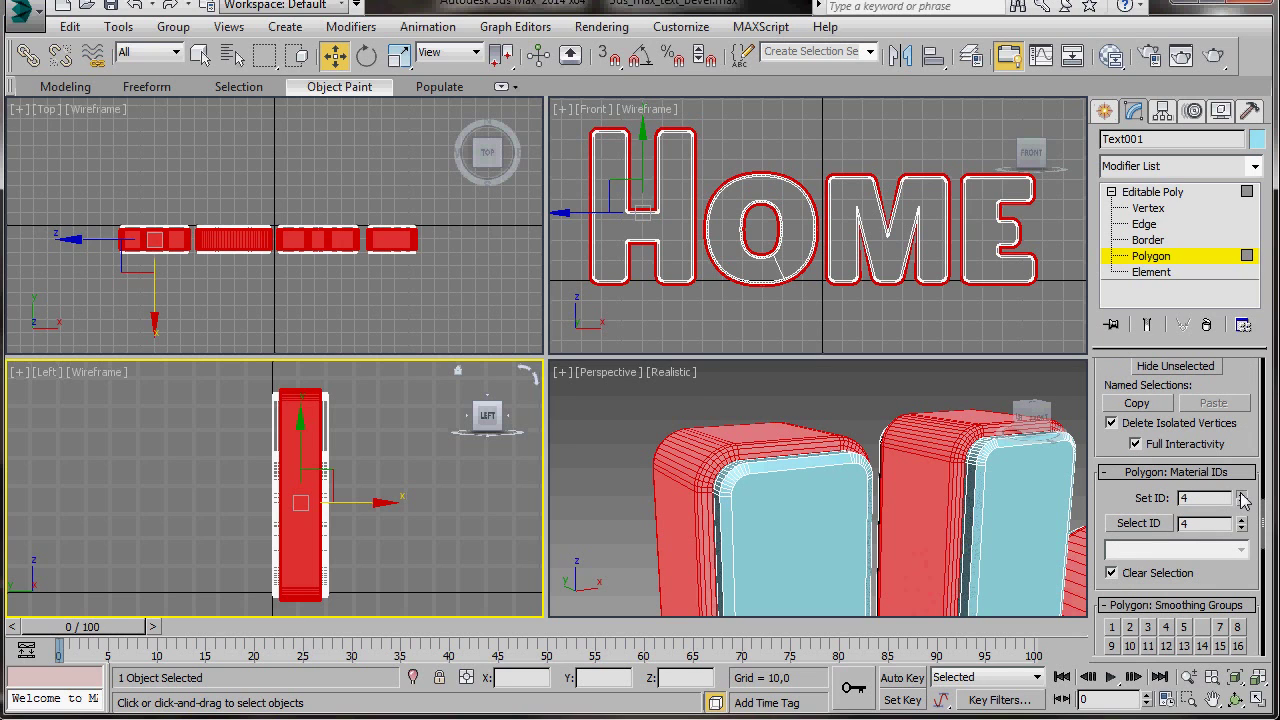
left_click(1241, 503)
left_click(1241, 503)
Invert the selection, give the front and back polygons their own material ID, and return to the whole-object level
key("ctrl+i")
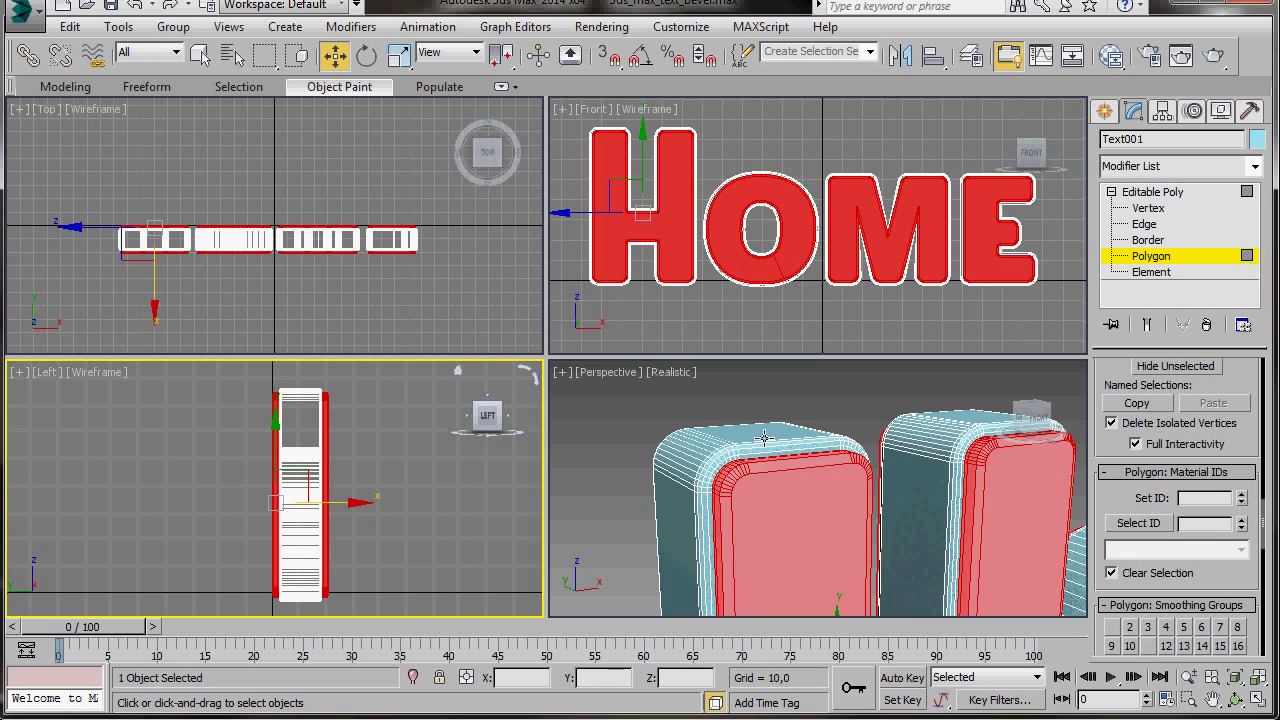
left_click(1241, 496)
left_click(1152, 192)
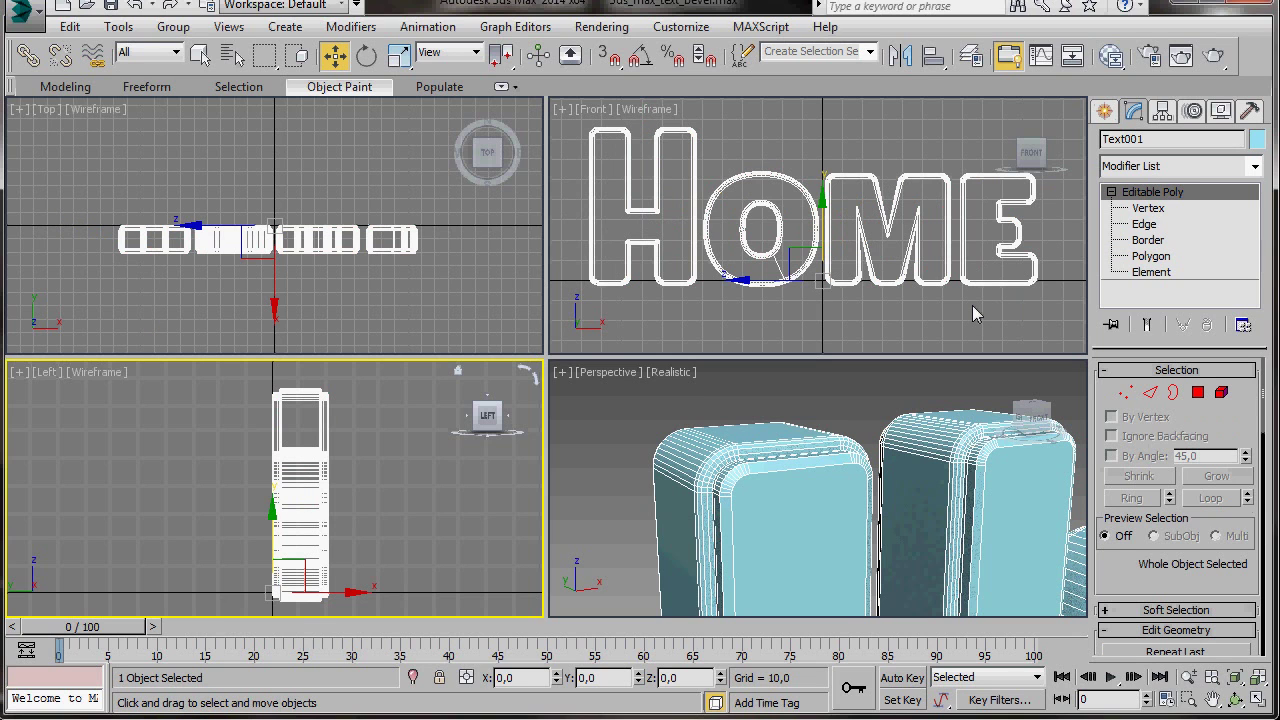
right_click(972, 305)
key("q")
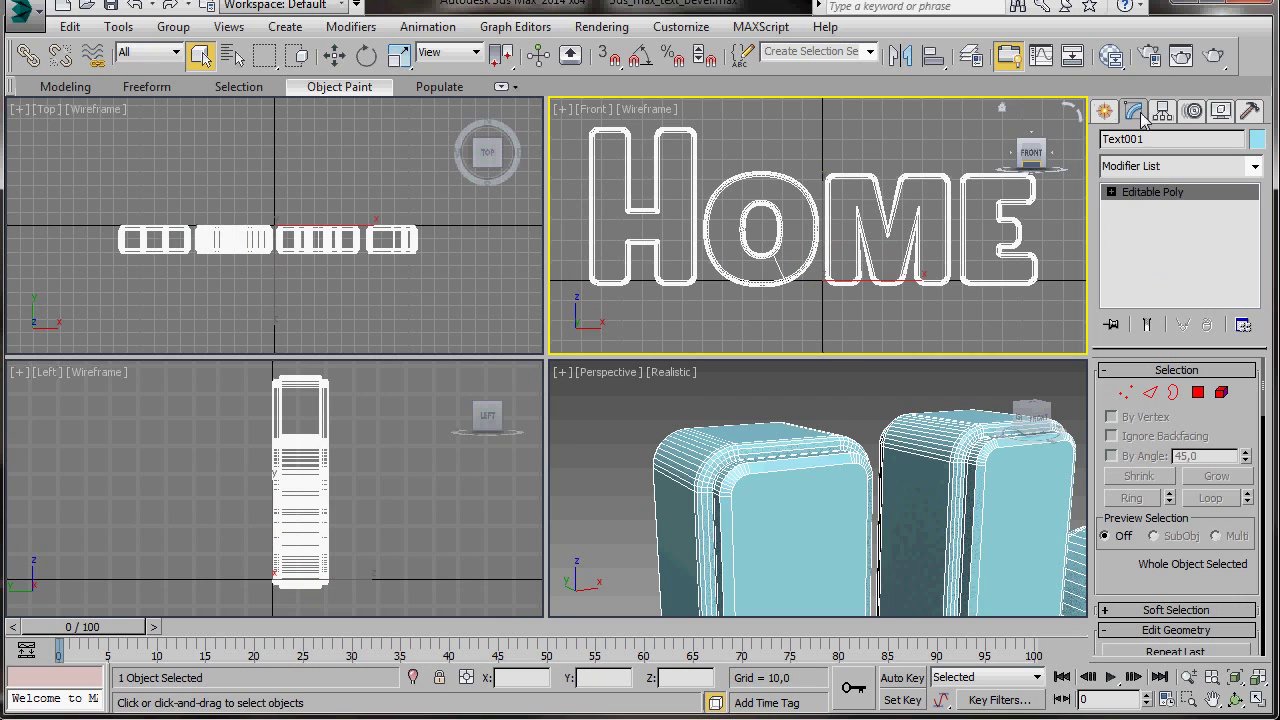
Create a Multi/Sub-Object material in the Slate Material Editor and name it "home"
left_click(1110, 58)
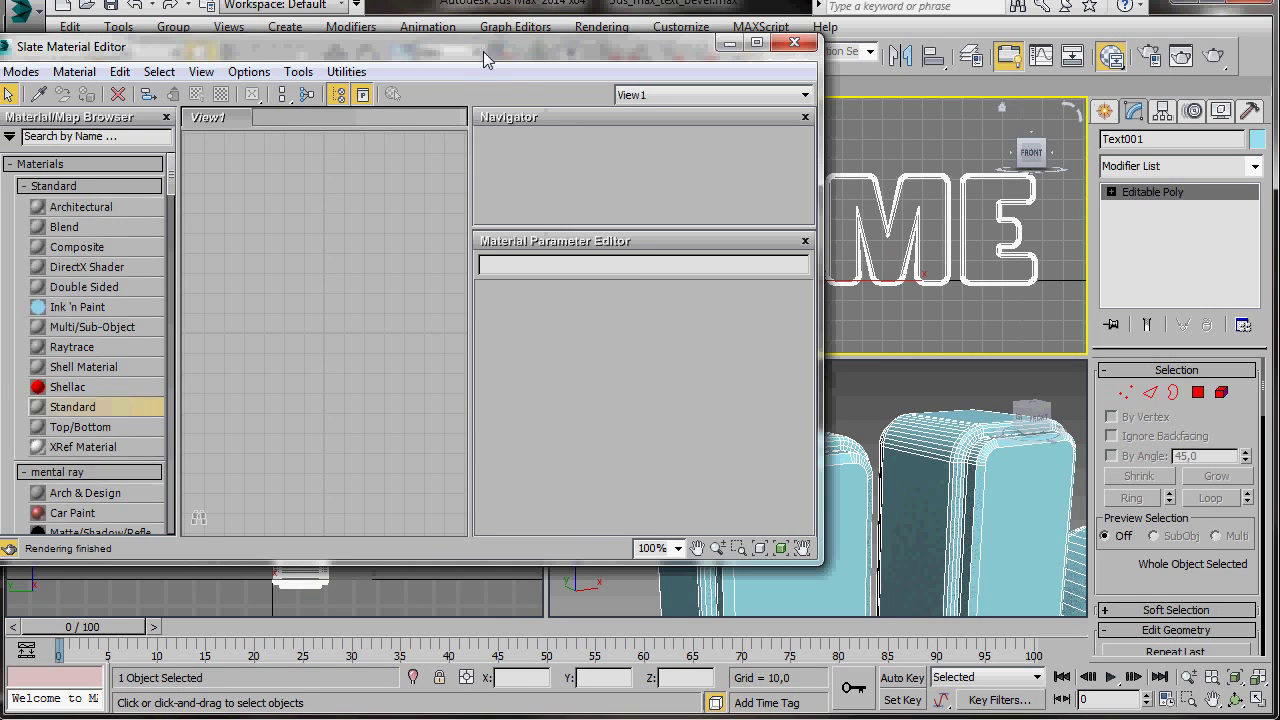
left_click_drag(450, 57, 520, 52)
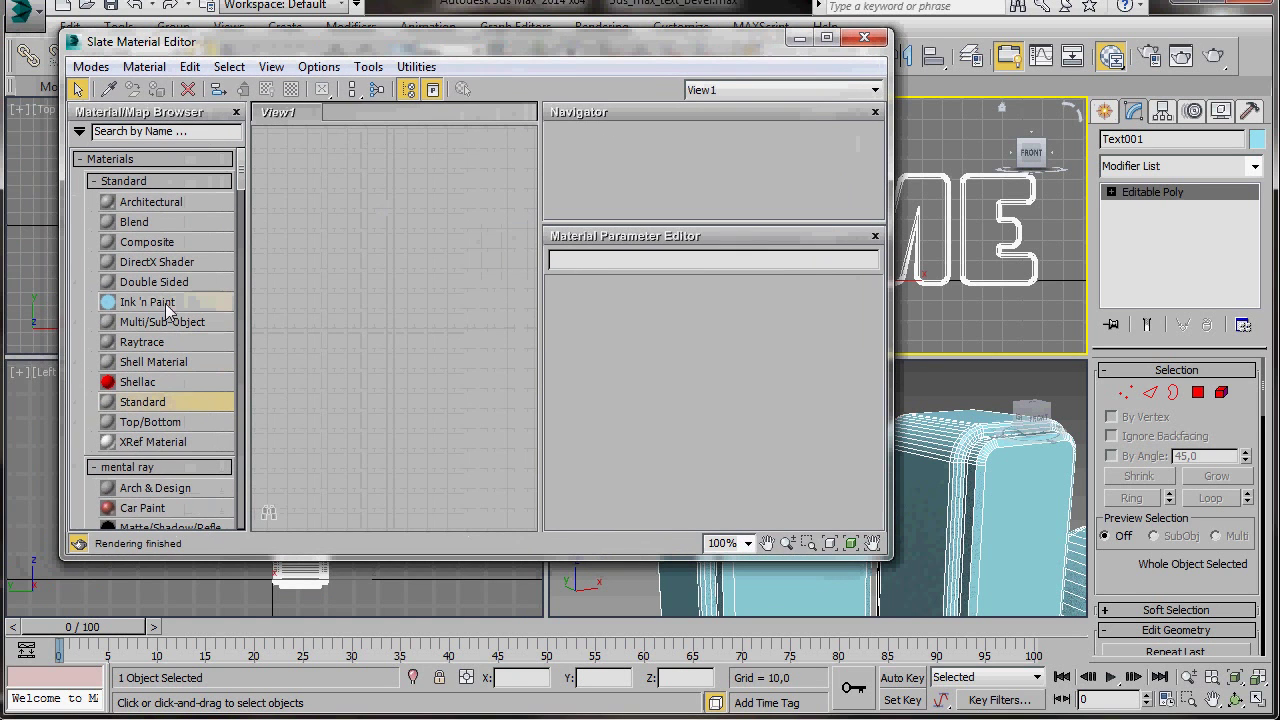
left_click_drag(165, 320, 453, 197)
double_click(478, 212)
left_click_drag(625, 261, 540, 260)
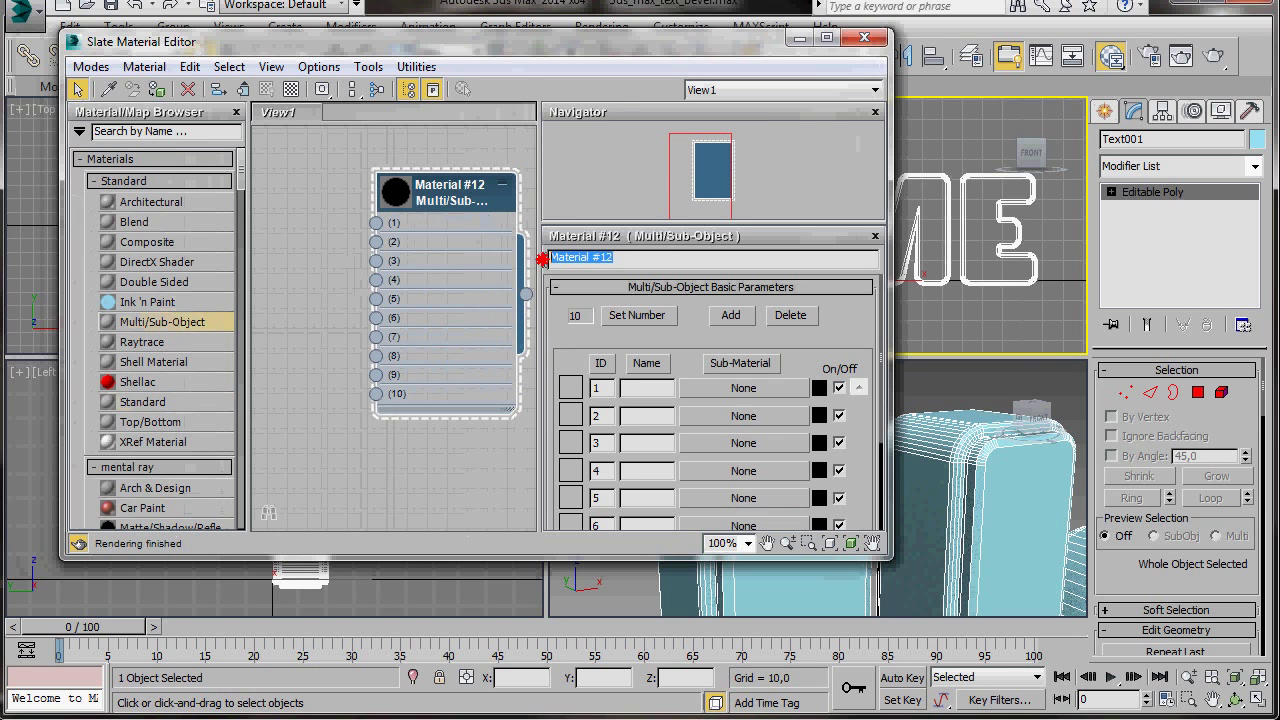
type("home")
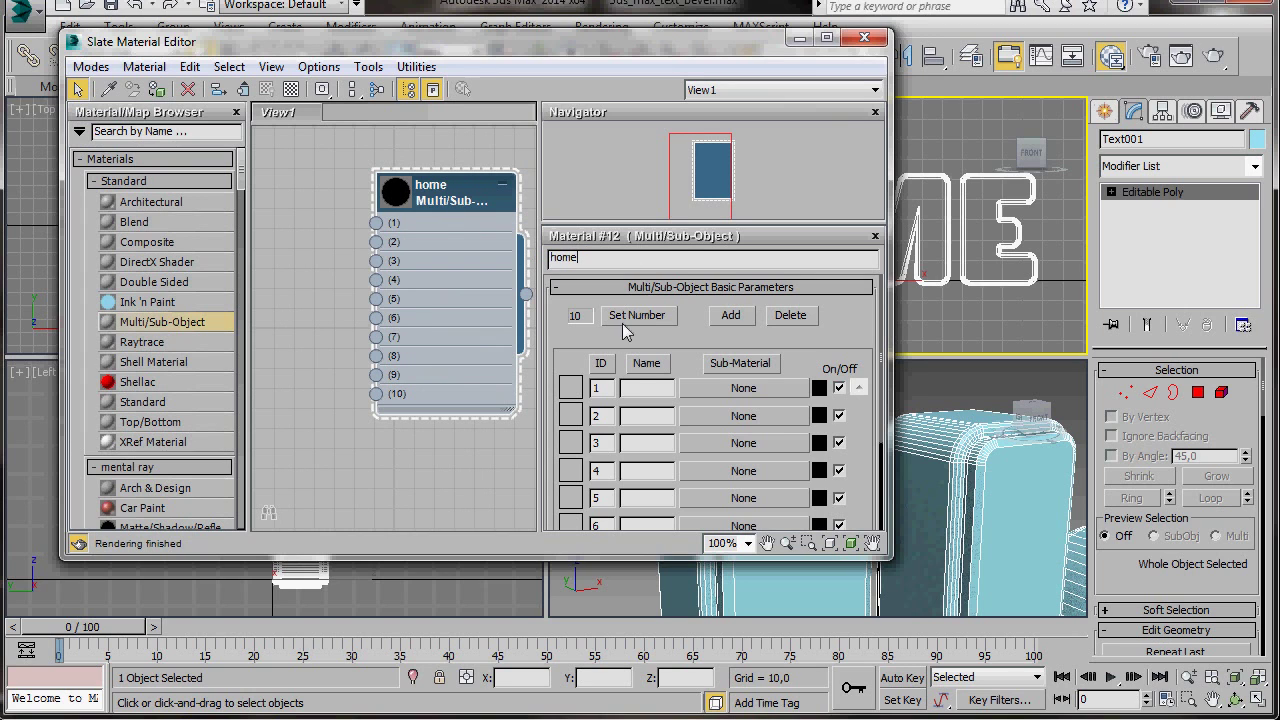
Reduce the home material to 2 sub-materials and move its node slightly upward
left_click(637, 315)
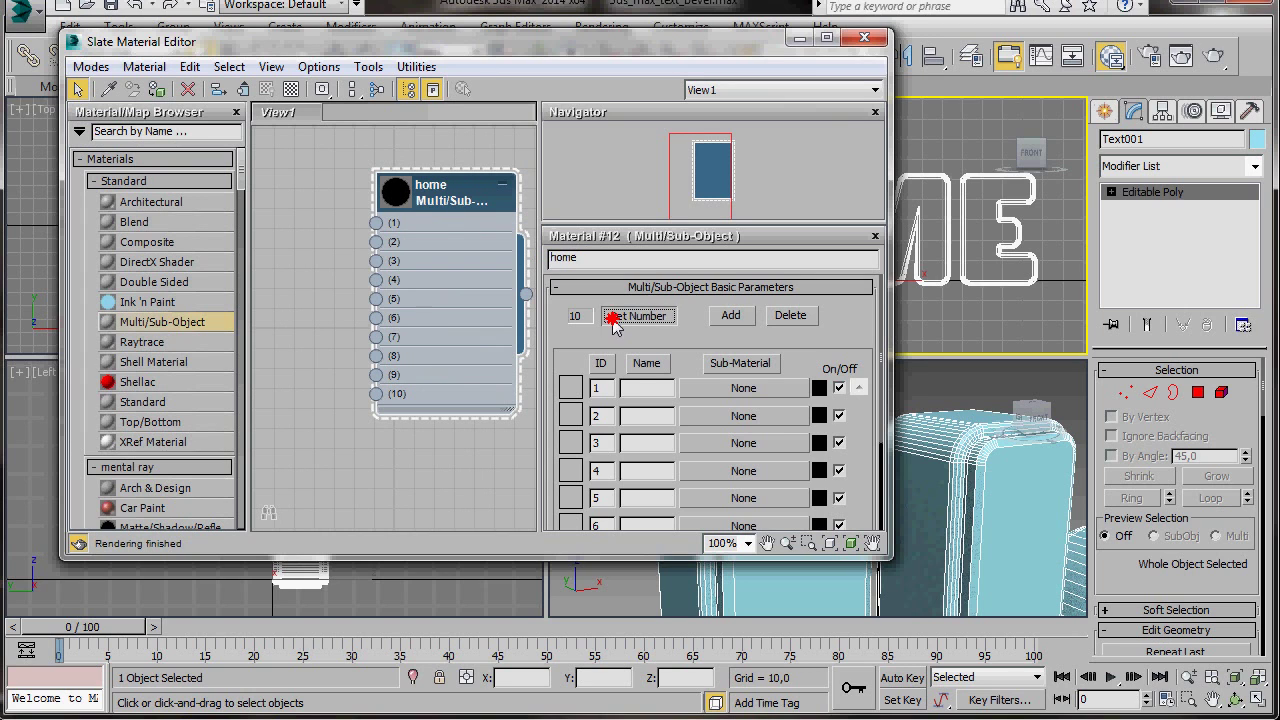
type("2")
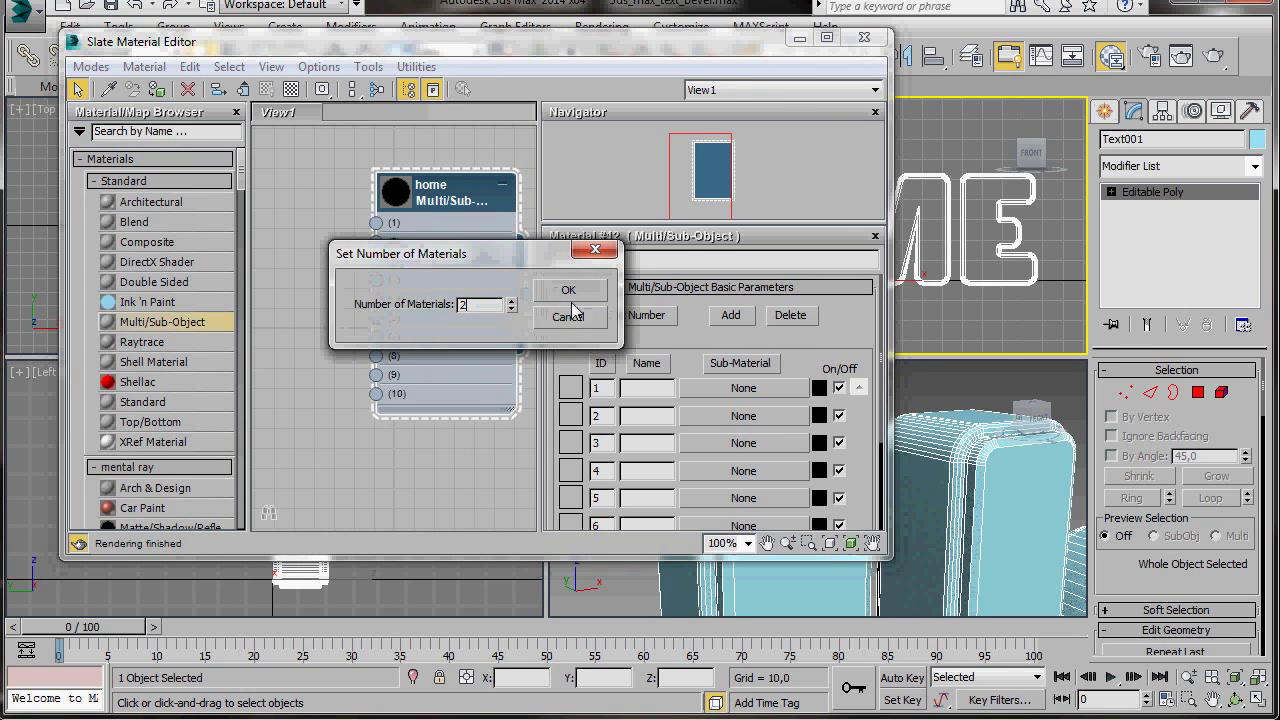
left_click(567, 290)
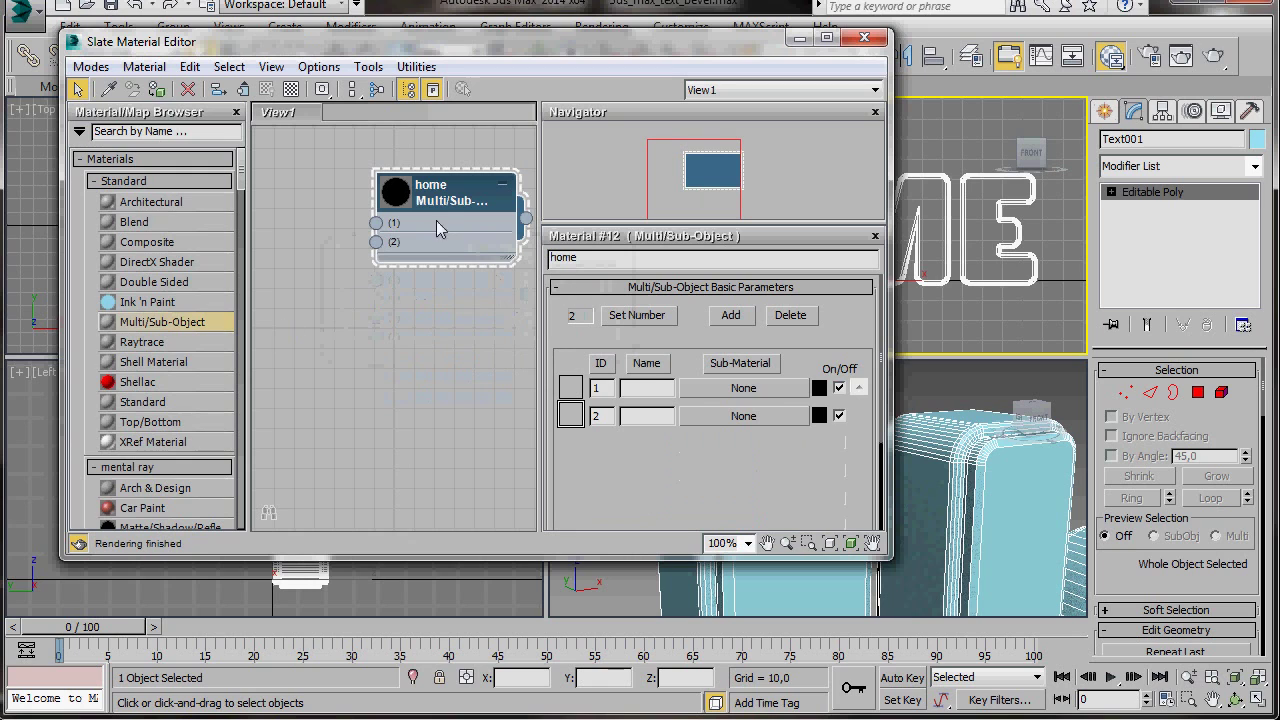
left_click_drag(438, 192, 436, 172)
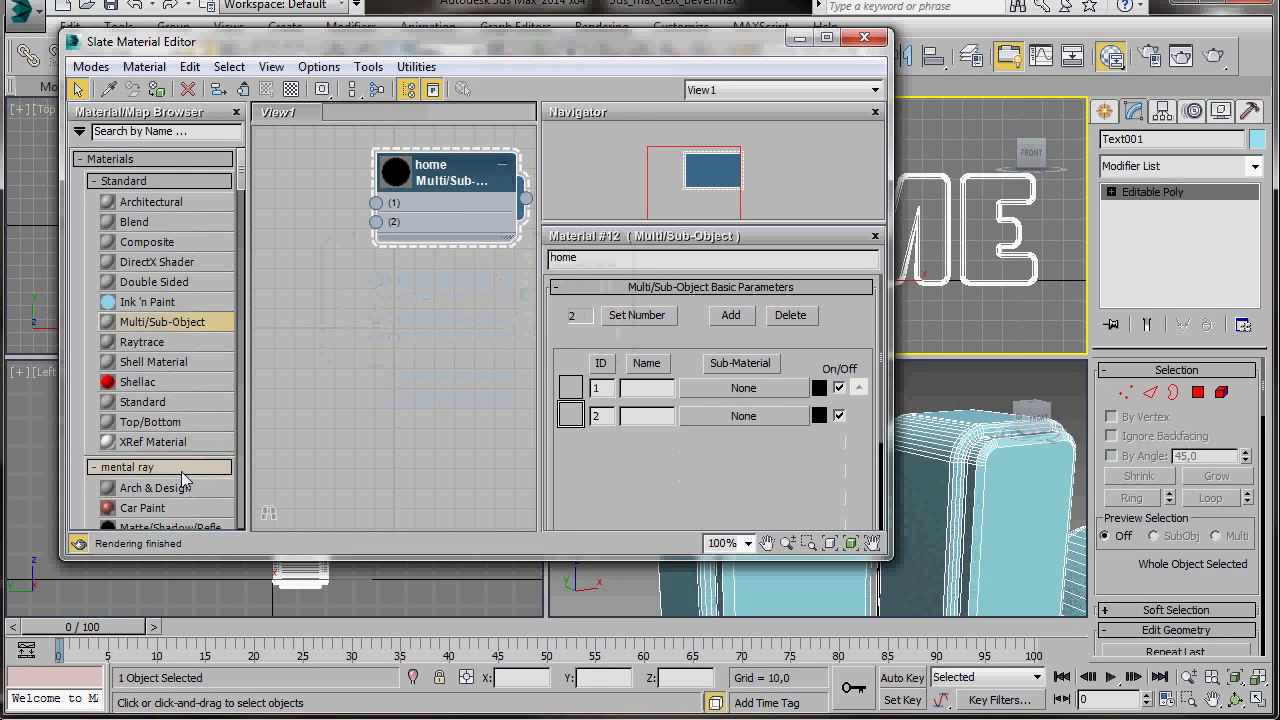
Add a mental ray Arch & Design material, connect it to slot 1 of the home material and apply the Copper template
scroll(232, 277, "down", 3)
left_click_drag(140, 227, 342, 252)
double_click(369, 306)
left_click_drag(426, 493, 485, 158)
left_click_drag(352, 244, 313, 165)
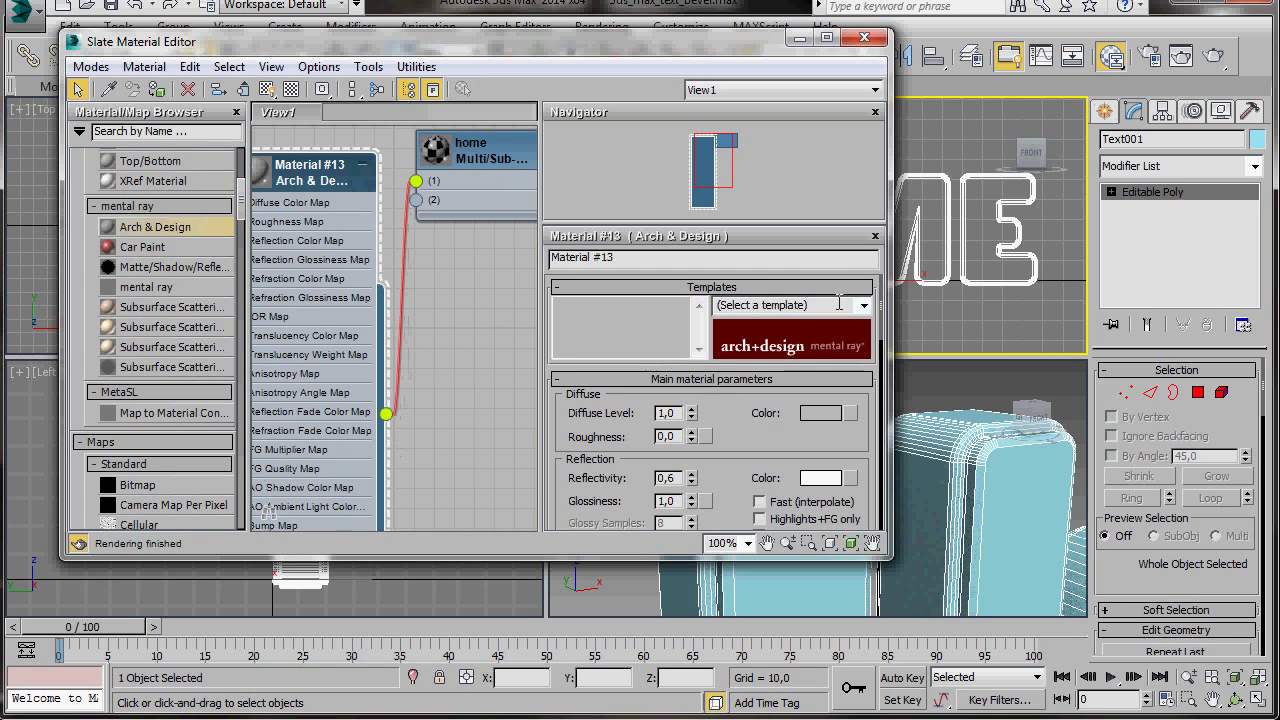
left_click(753, 308)
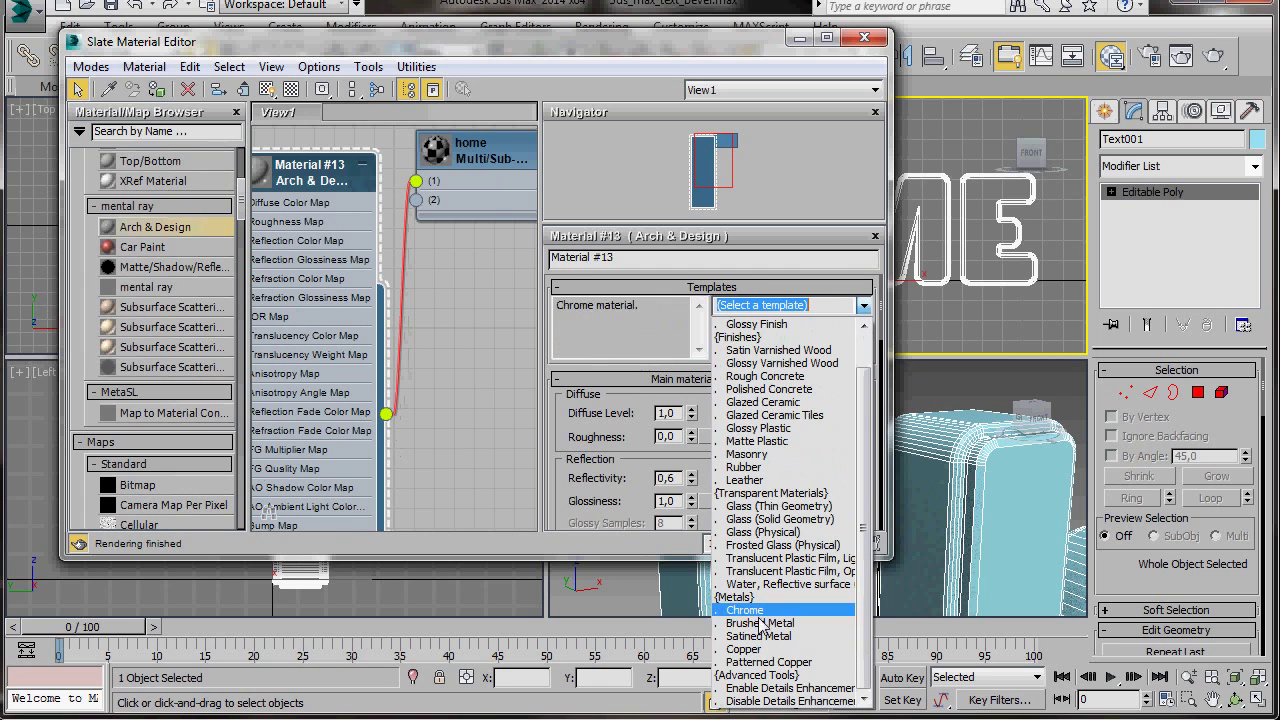
left_click(757, 652)
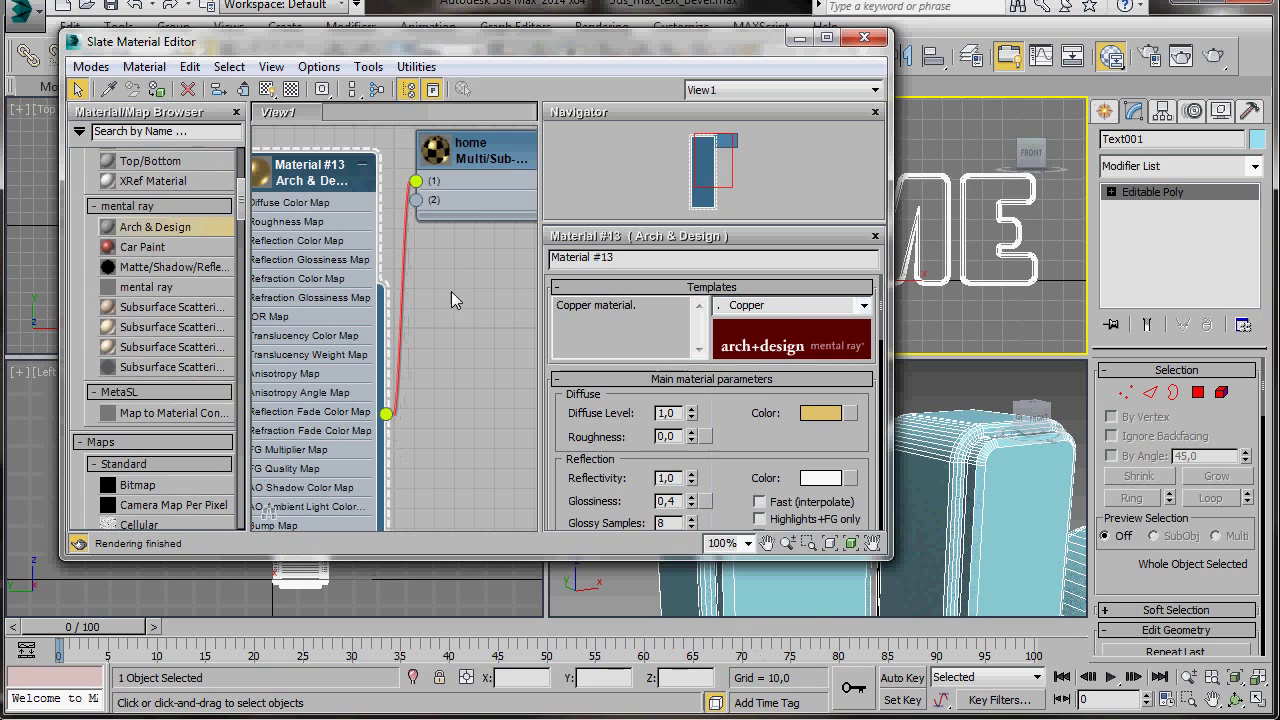
Add a Standard material and connect it to slot 2 of the home material
left_click_drag(241, 200, 242, 177)
left_click_drag(150, 297, 437, 313)
double_click(425, 312)
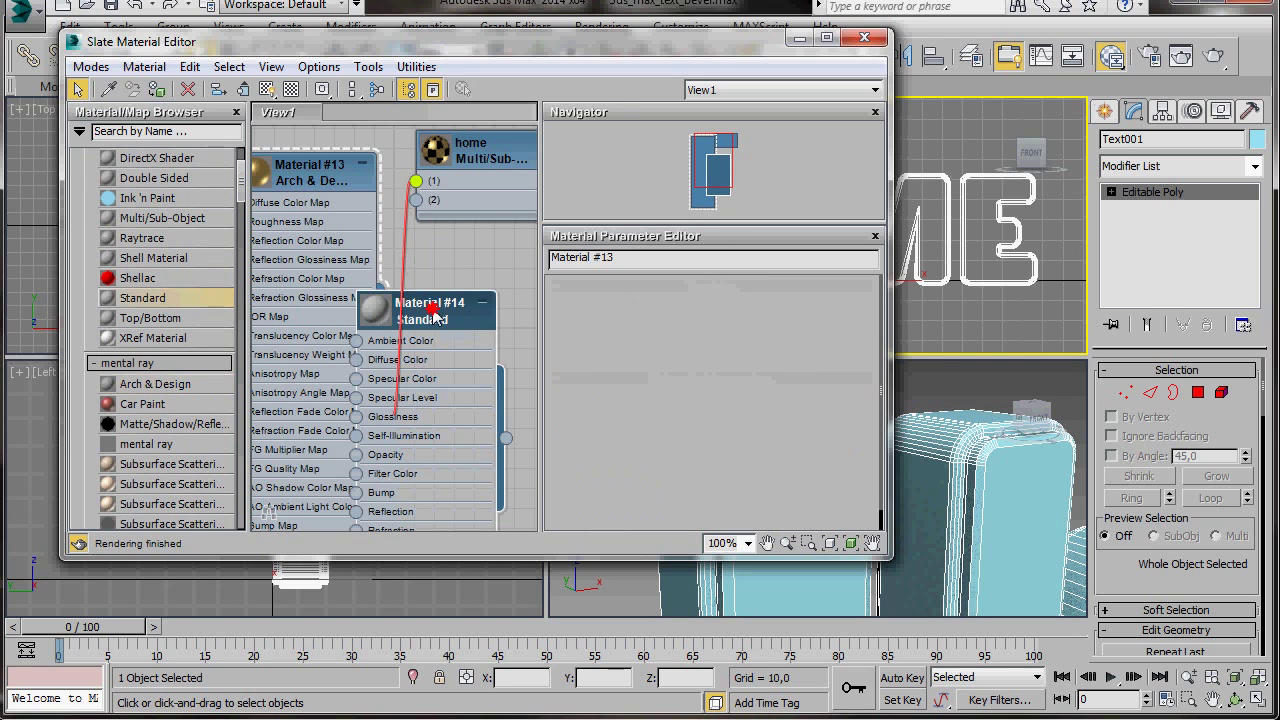
left_click_drag(508, 442, 422, 202)
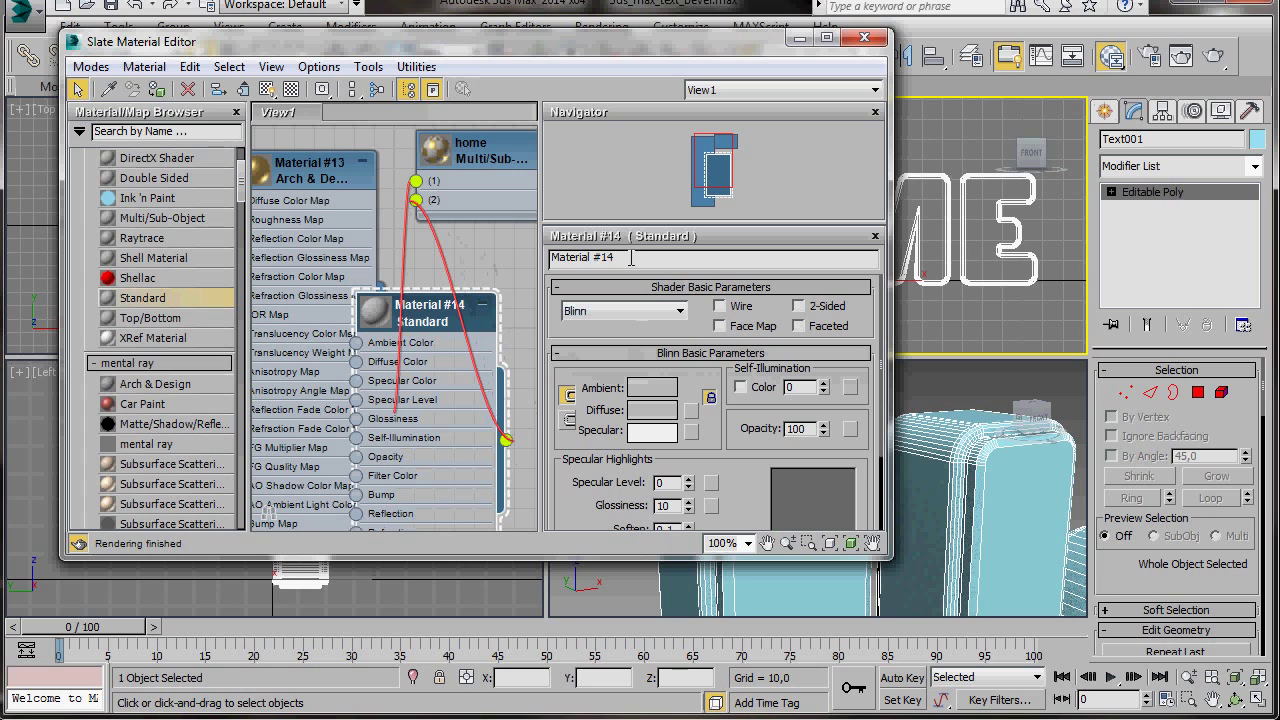
Change the Standard material's diffuse color to black
left_click(660, 410)
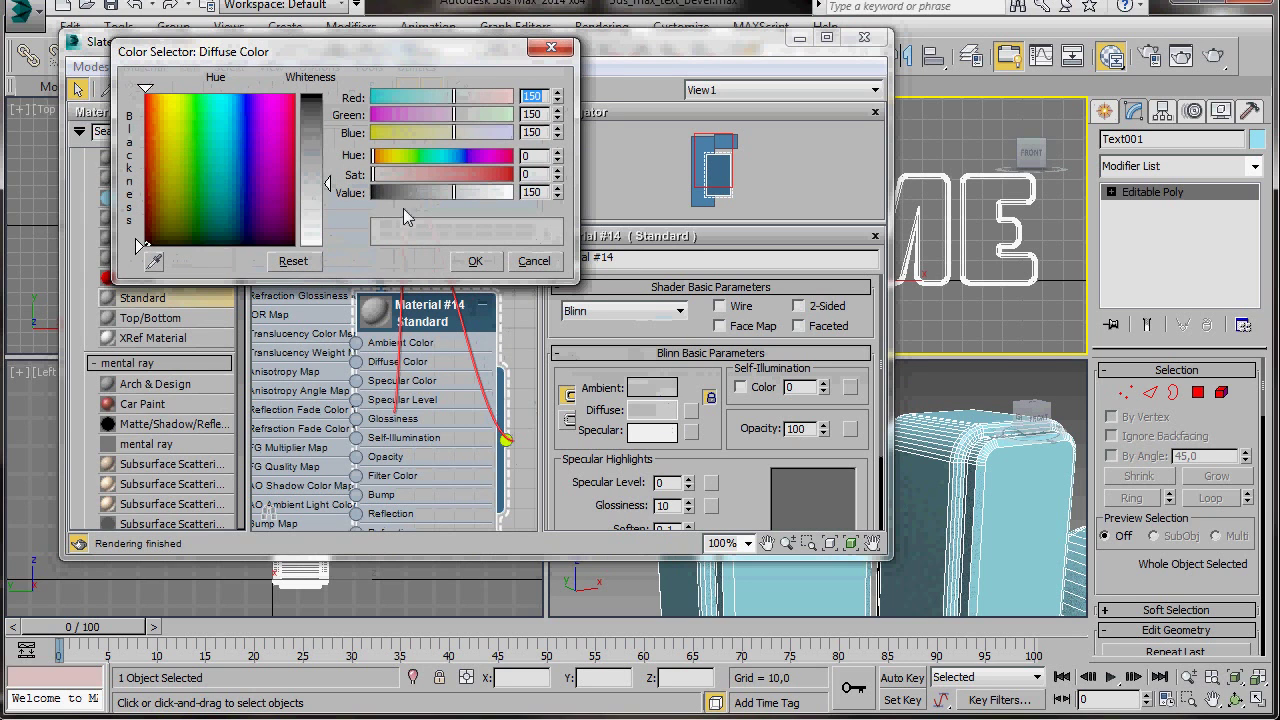
left_click_drag(450, 192, 390, 194)
left_click(472, 263)
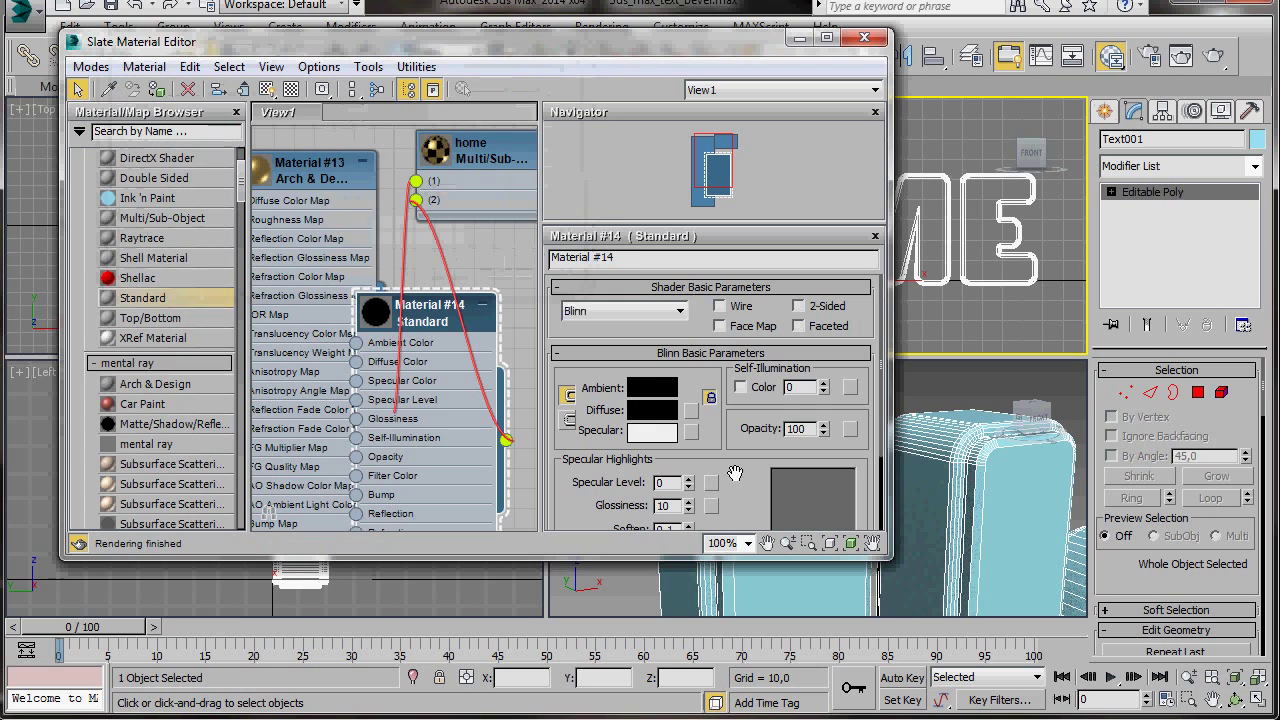
Set the Standard material's Specular Level to 70 and Glossiness to 40, and arrange all material nodes with an automatic layout
scroll(718, 440, "down", 2)
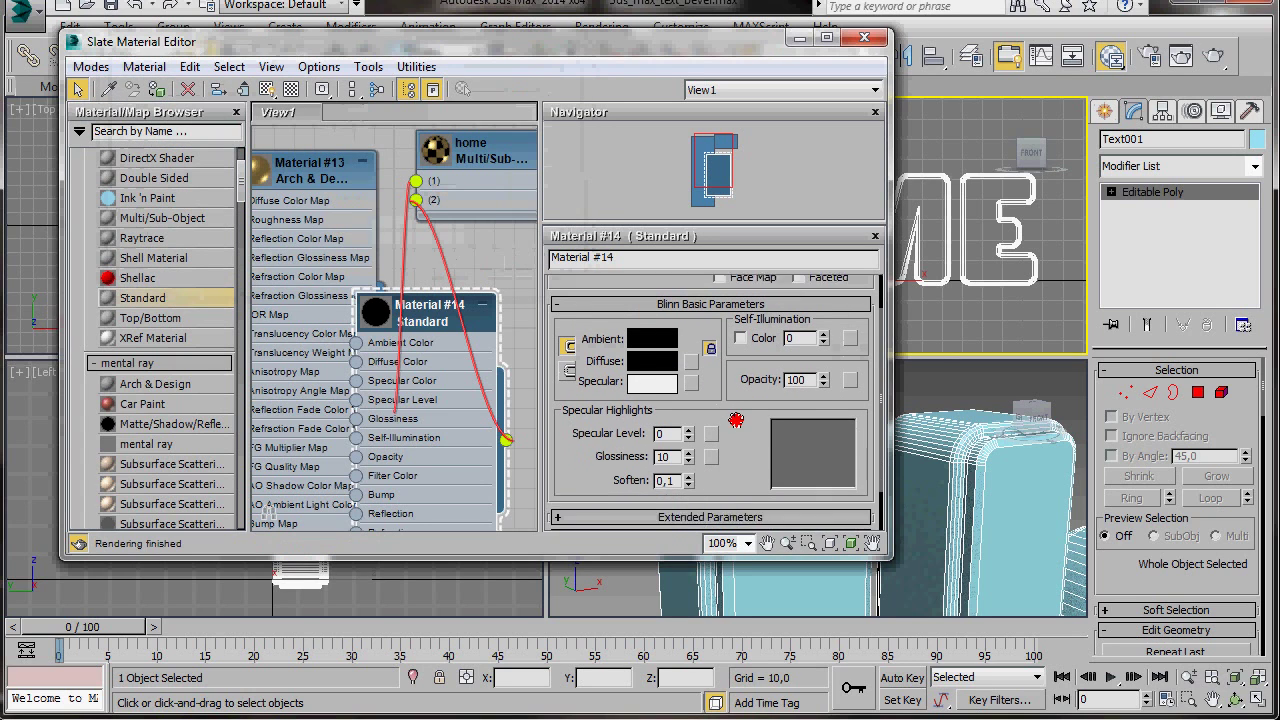
double_click(664, 423)
type("70")
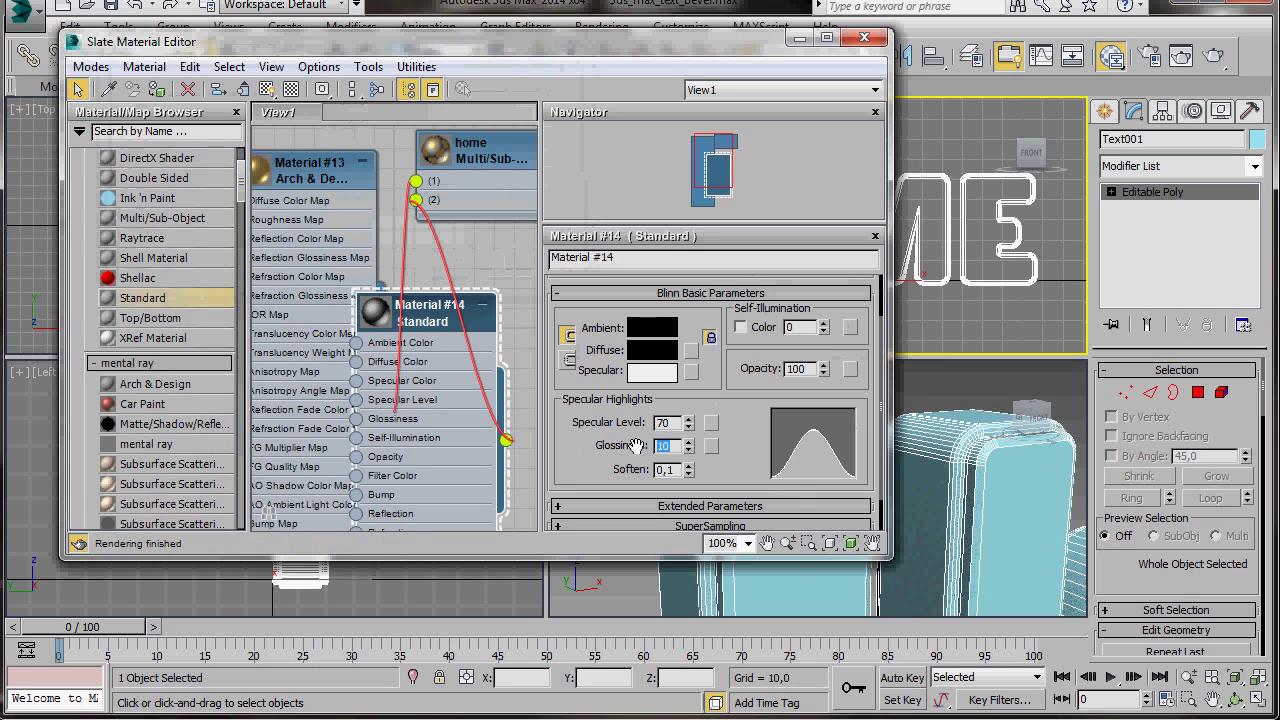
type("40")
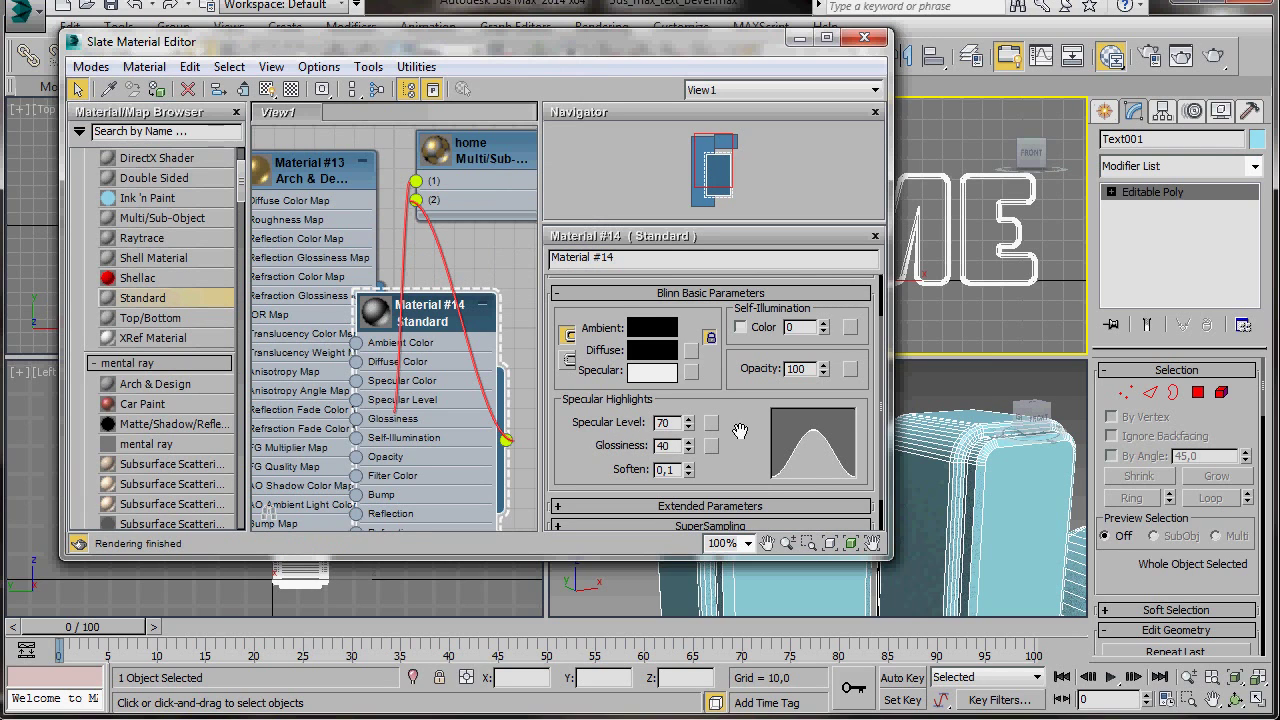
key("Return")
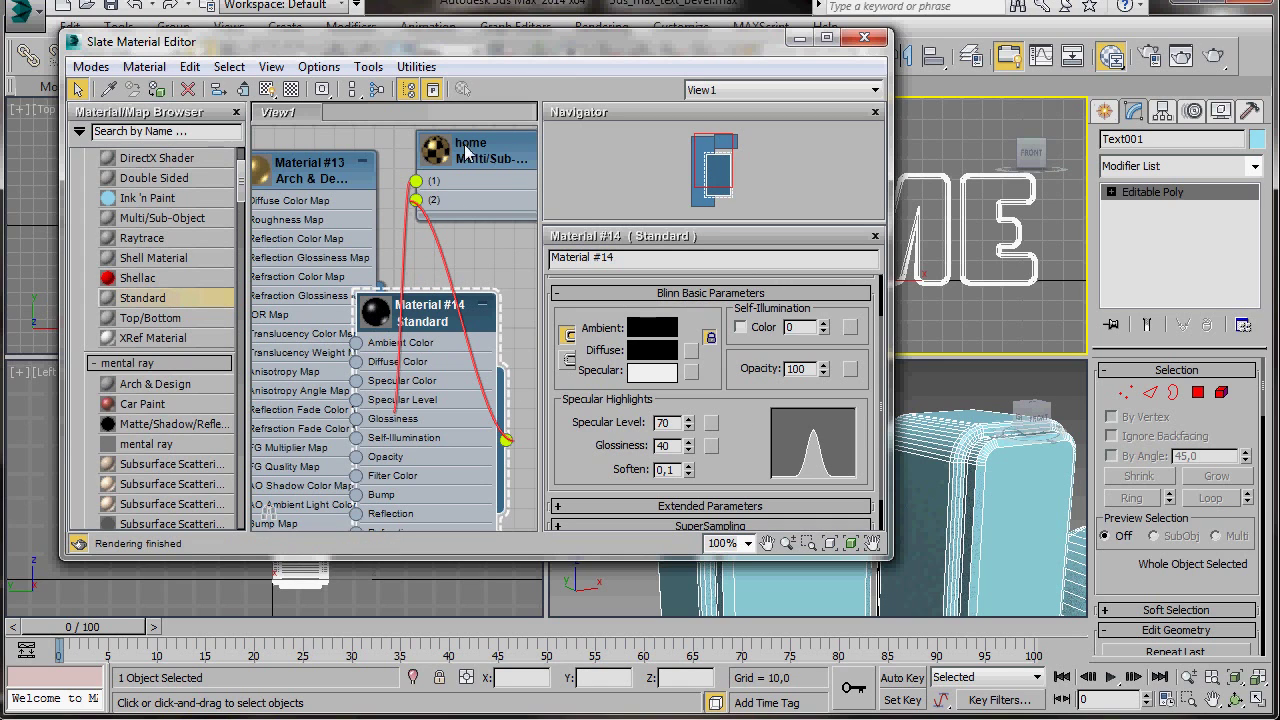
left_click(352, 90)
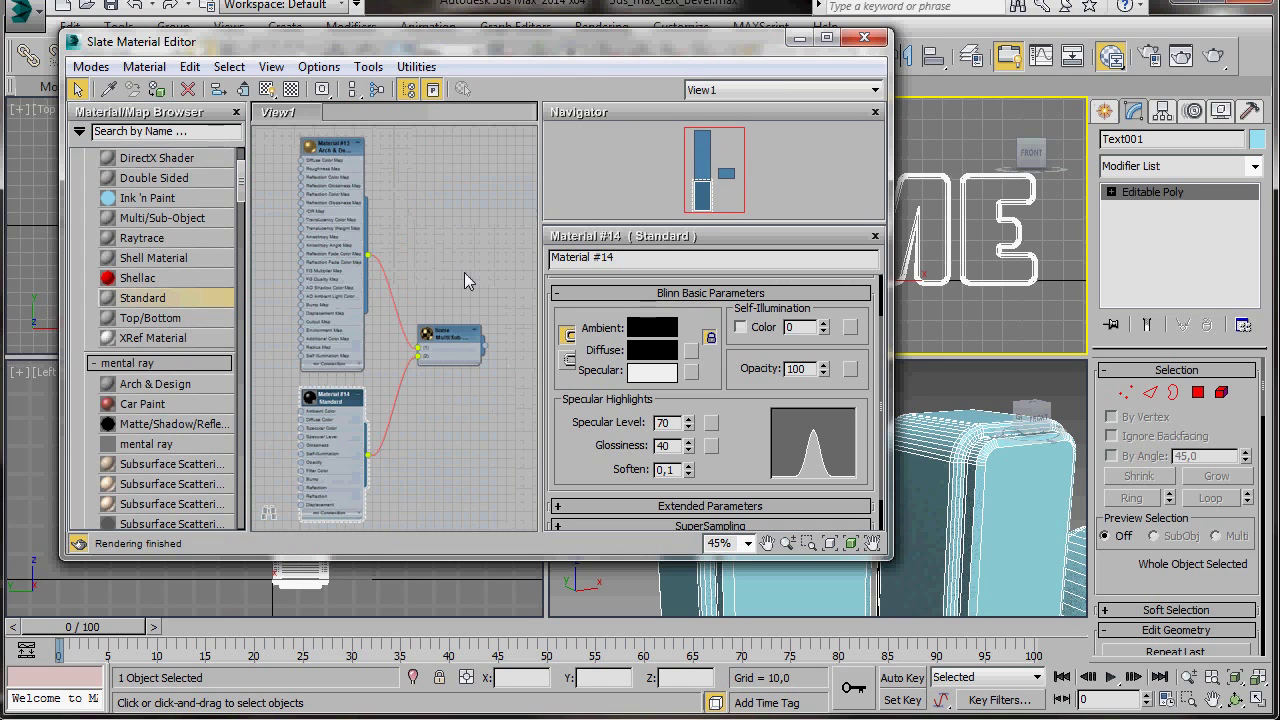
Assign the two-part home material from its node to the 3D text and close the material editor
middle_click_drag(457, 420, 389, 366)
scroll(401, 368, "up", 4)
scroll(380, 363, "up", 2)
middle_click_drag(380, 363, 423, 409)
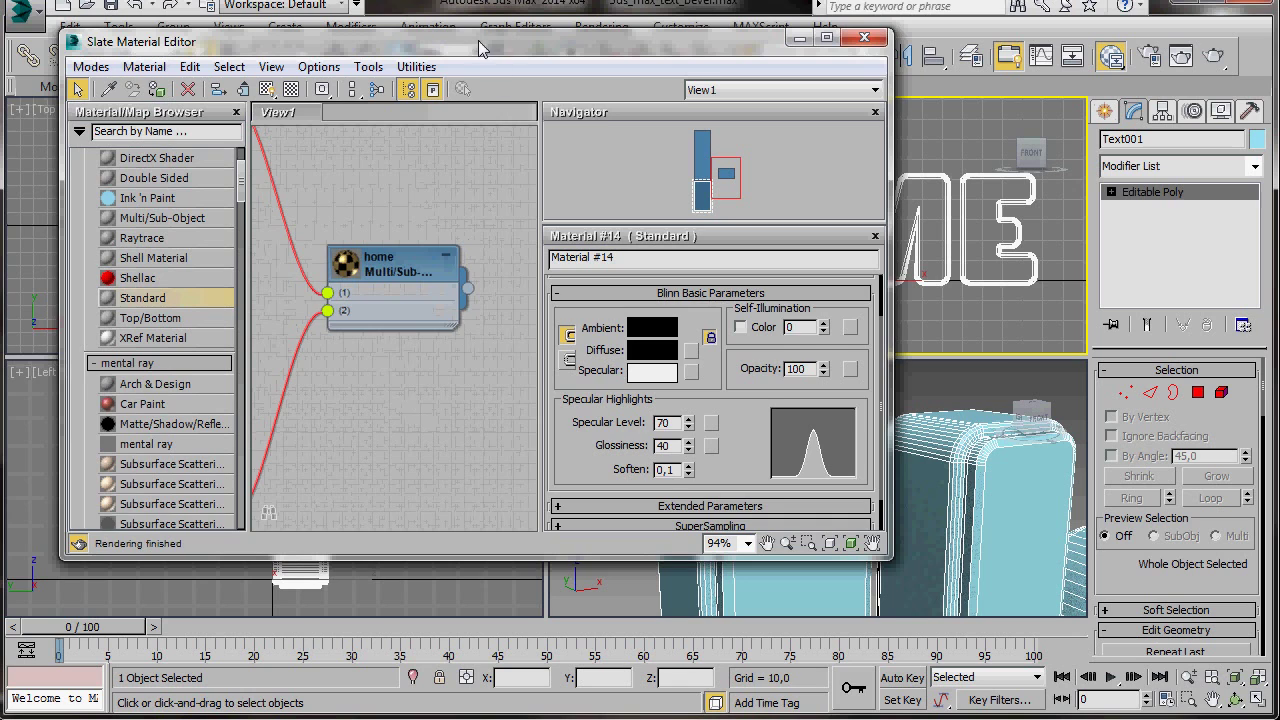
left_click_drag(480, 42, 418, 42)
mouse_move(408, 295)
left_mouse_down()
mouse_move(783, 430)
mouse_move(971, 478)
left_mouse_up()
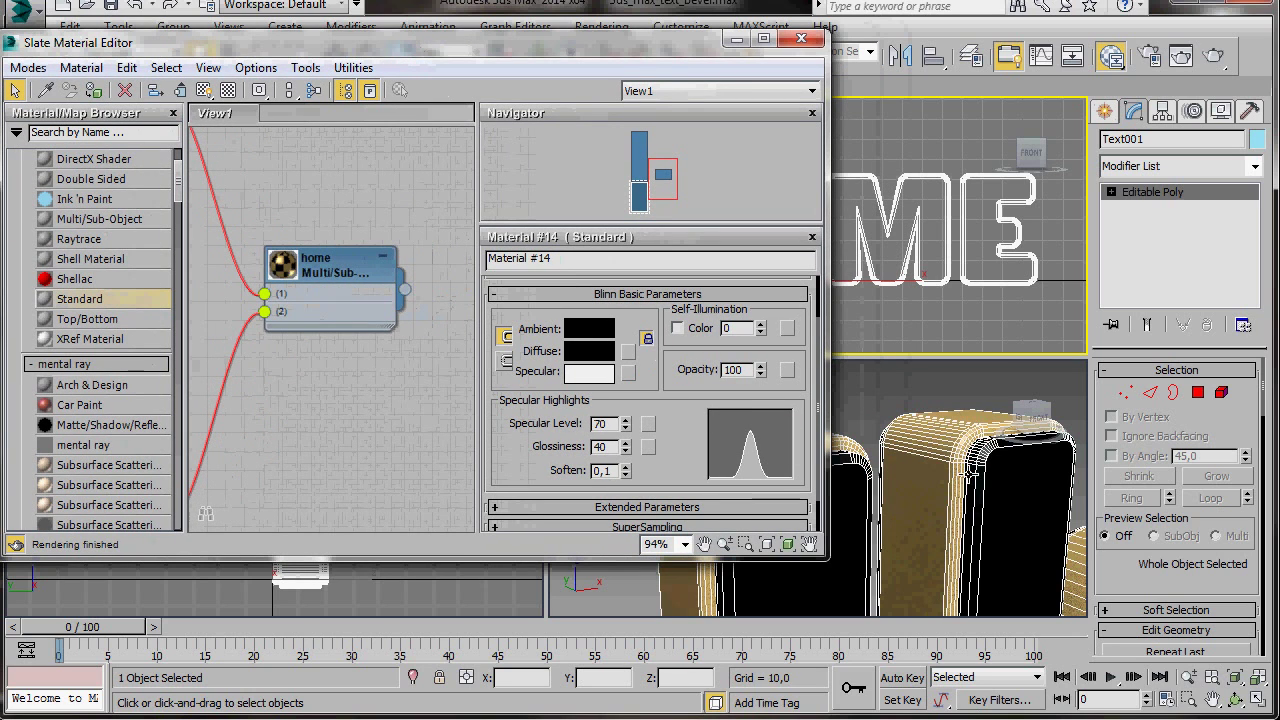
left_click(801, 38)
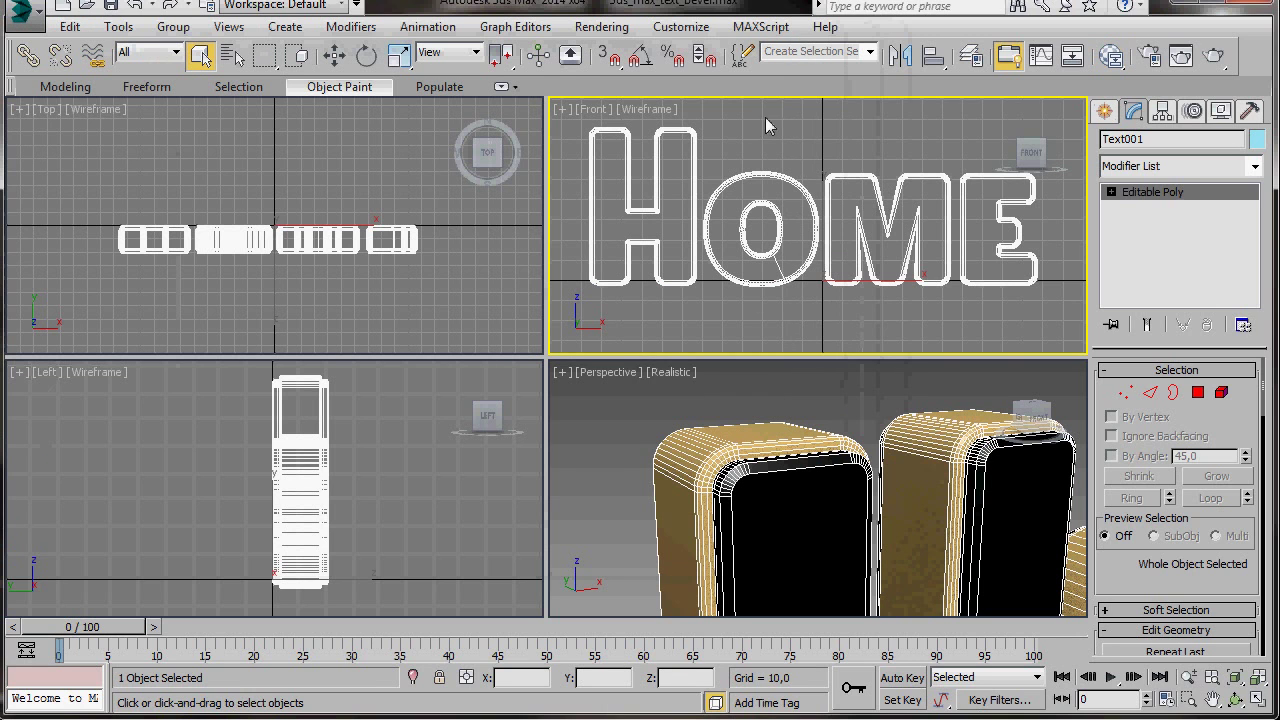
In the maximized Perspective view, detach the H element of the text as a separate object named letterH
left_click(598, 433)
key("alt+w")
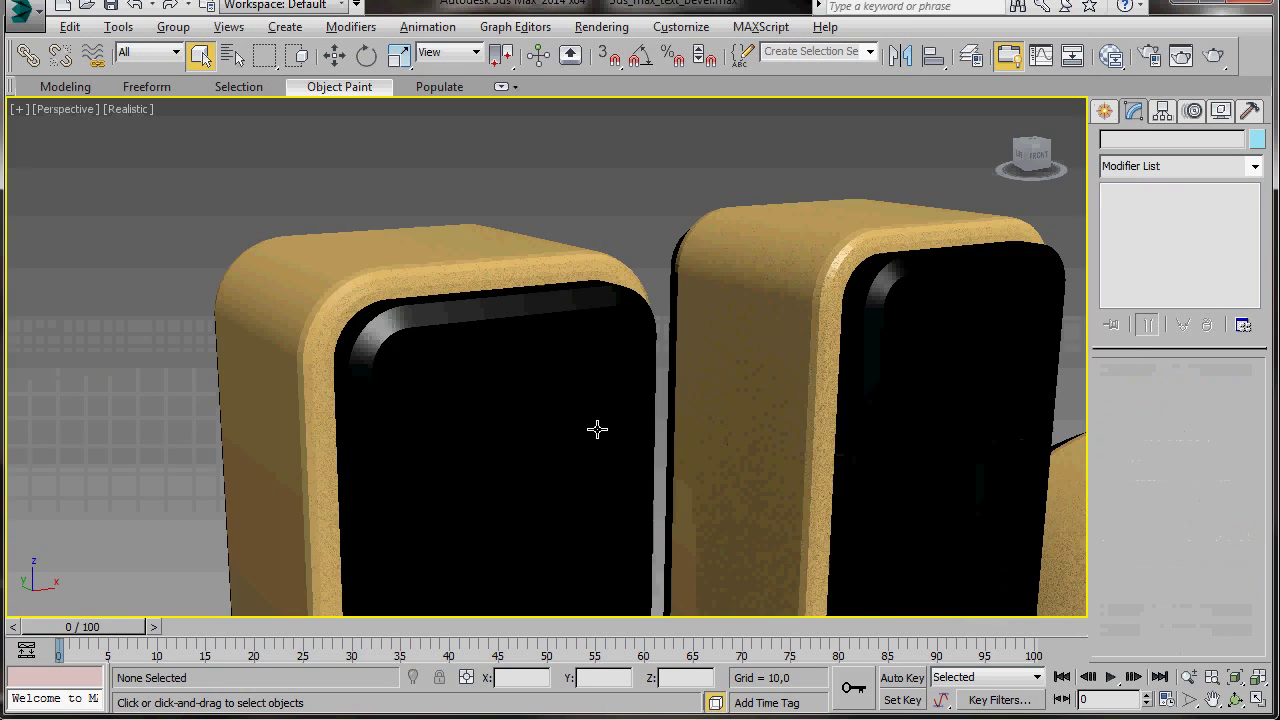
left_click(511, 395)
scroll(522, 391, "down", 4)
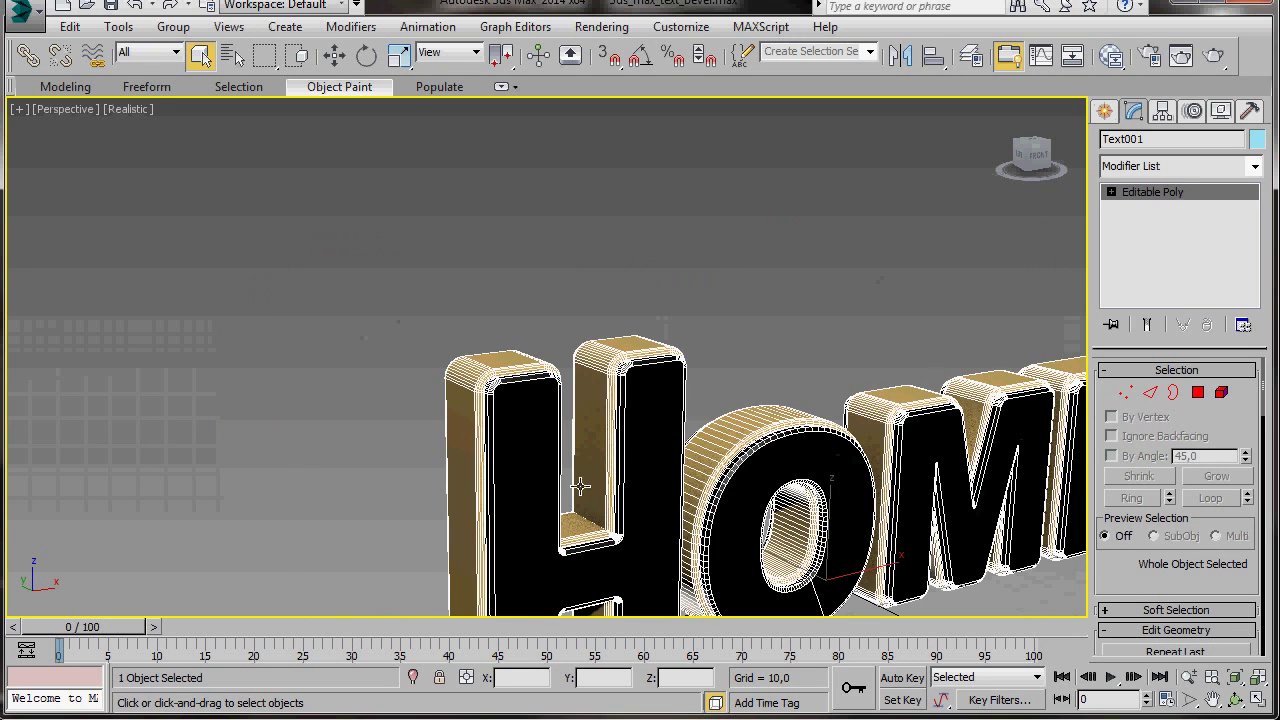
scroll(414, 400, "down", 3)
middle_click_drag(414, 400, 412, 380)
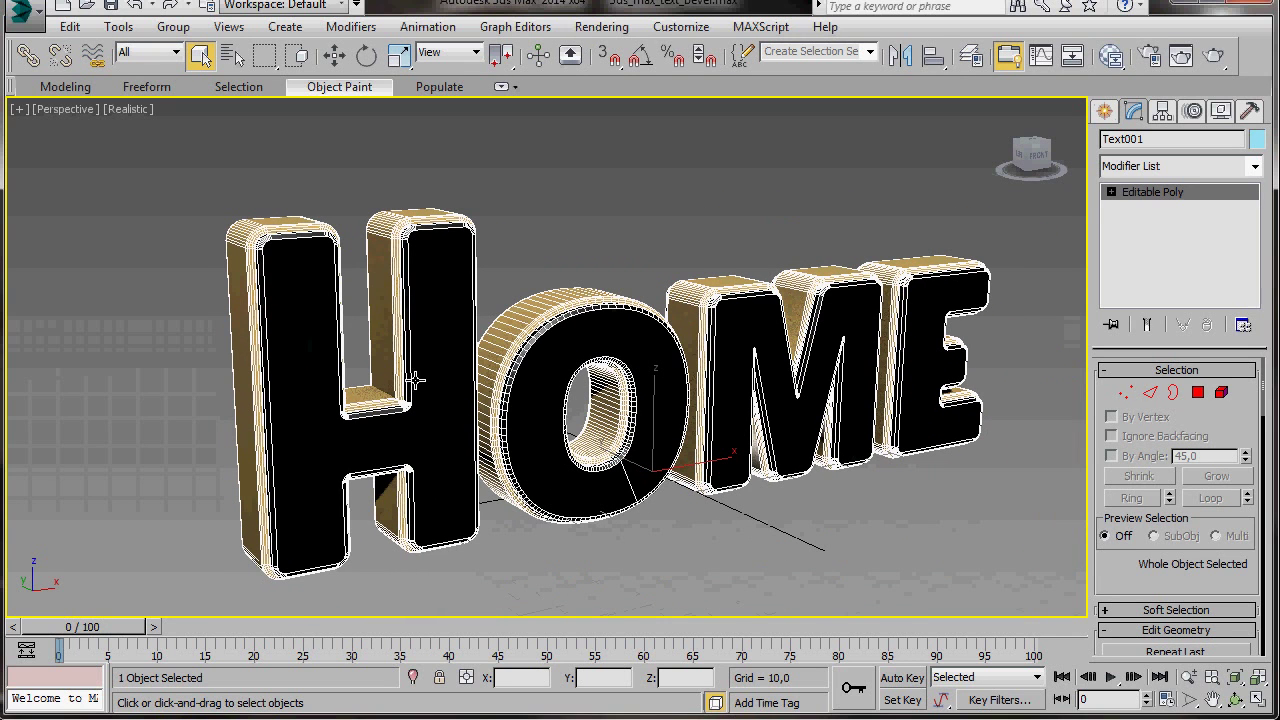
left_click(1222, 395)
left_click(434, 344)
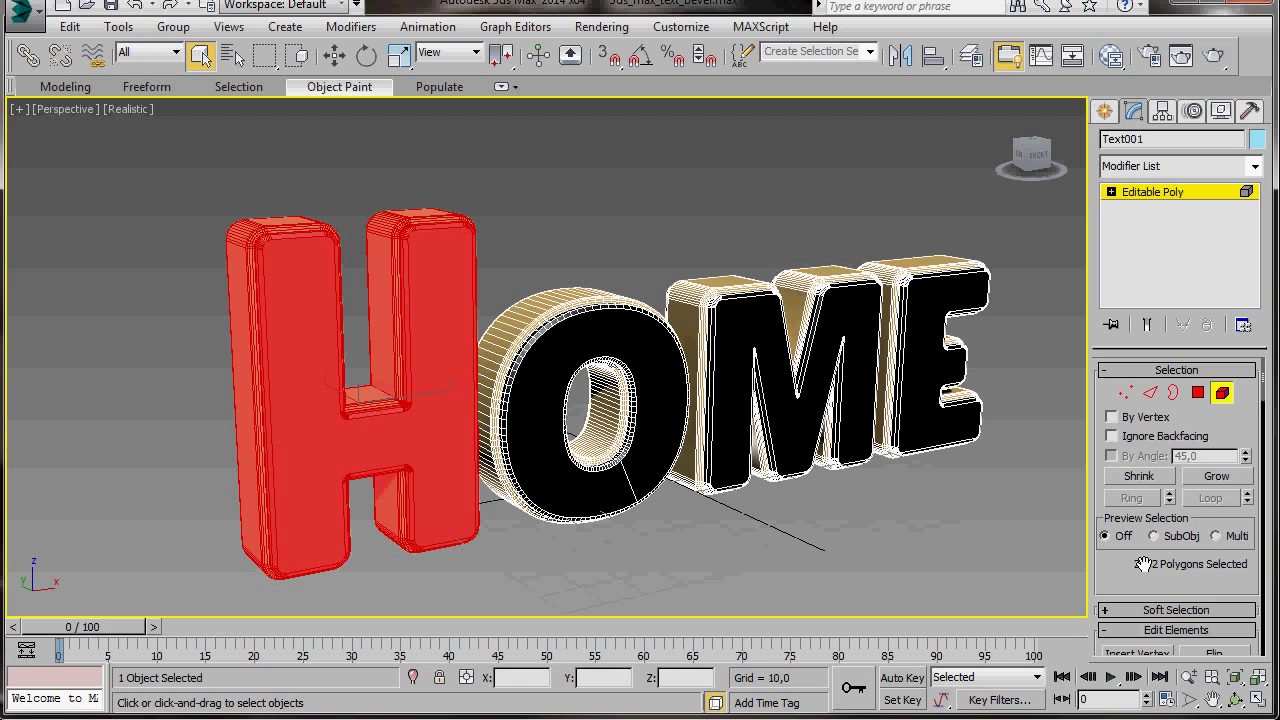
scroll(1146, 557, "down", 5)
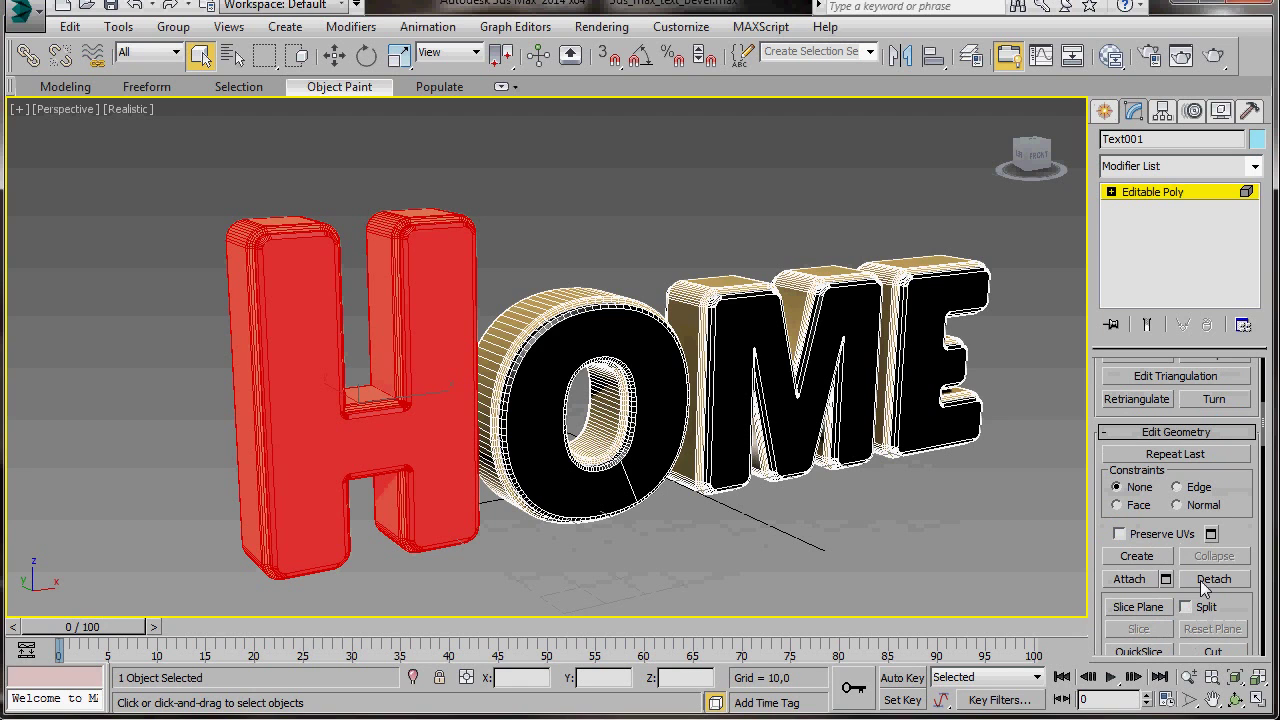
left_click(1212, 579)
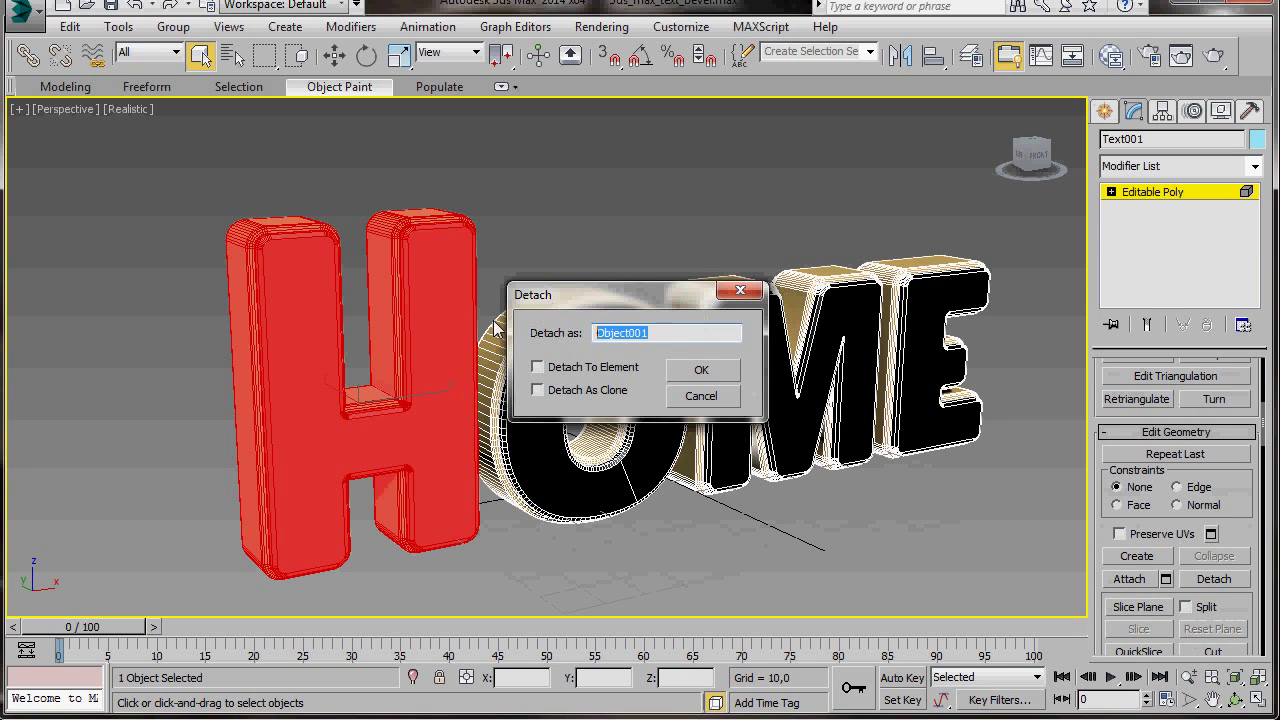
type("letterH")
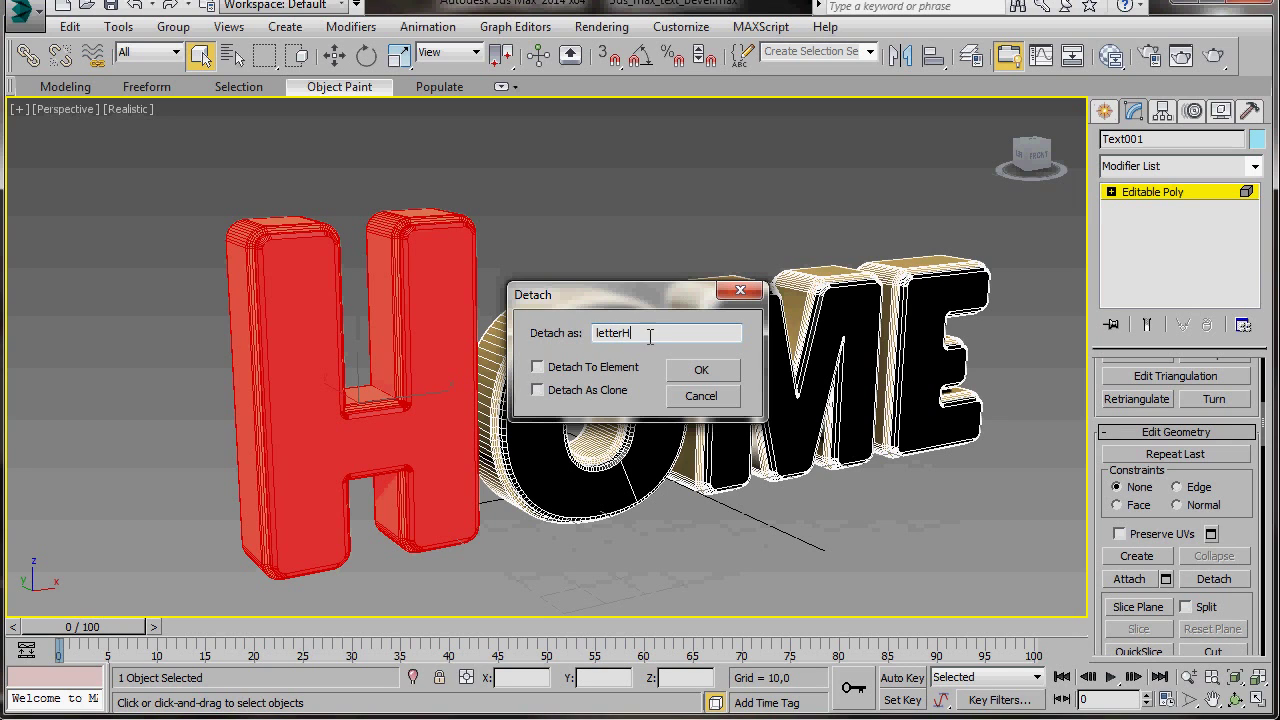
left_click_drag(650, 337, 567, 328)
left_click(688, 375)
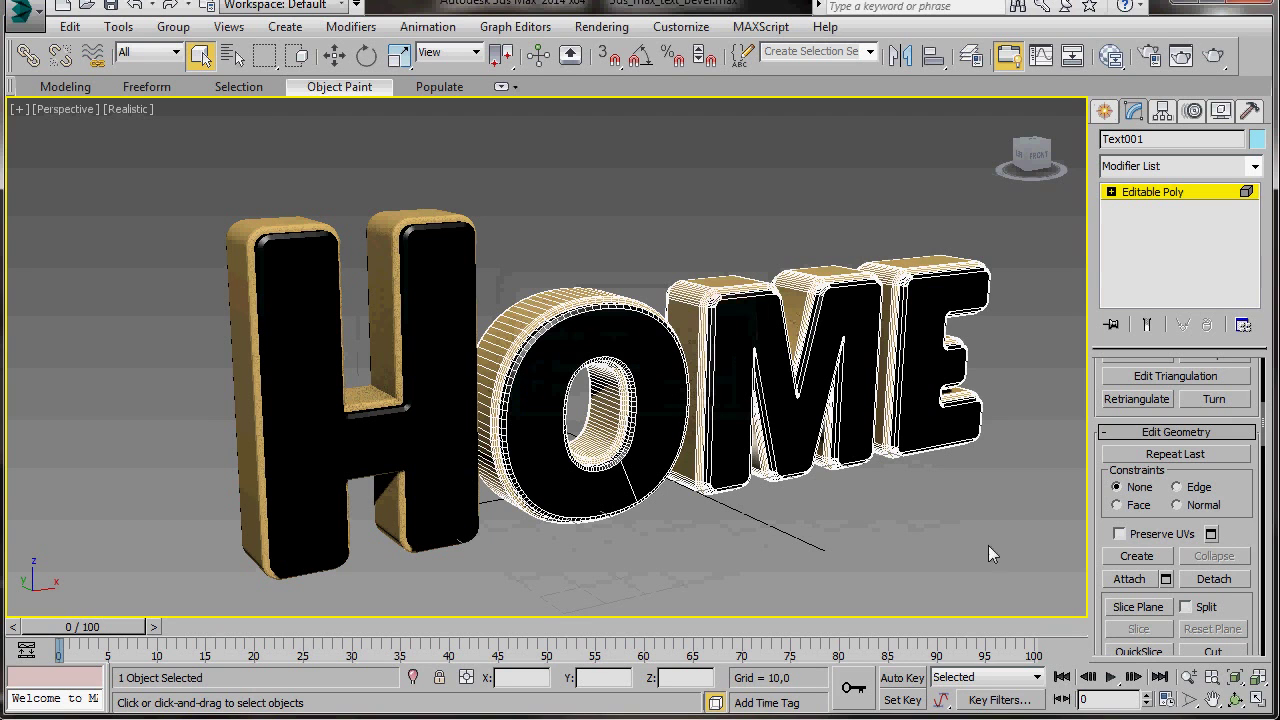
Detach the O element of the text as a separate object named letterO
left_click(597, 342)
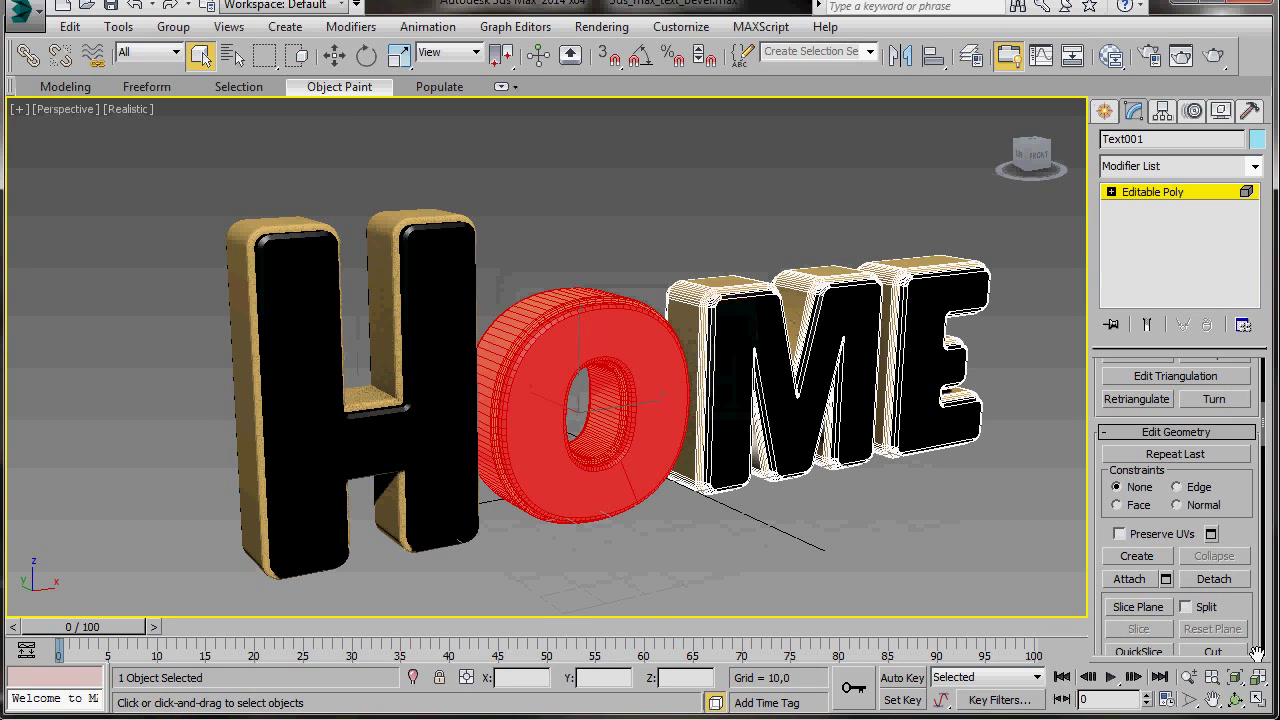
left_click(1213, 579)
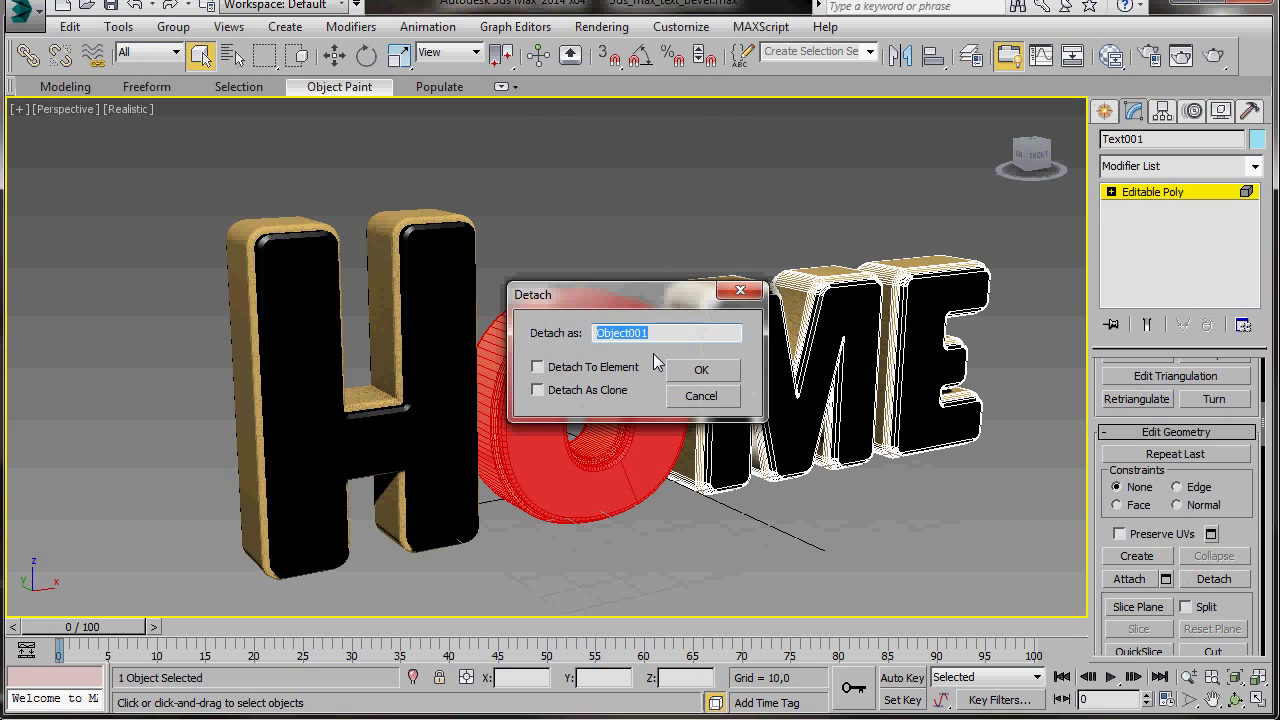
type("letterHO")
left_click(695, 370)
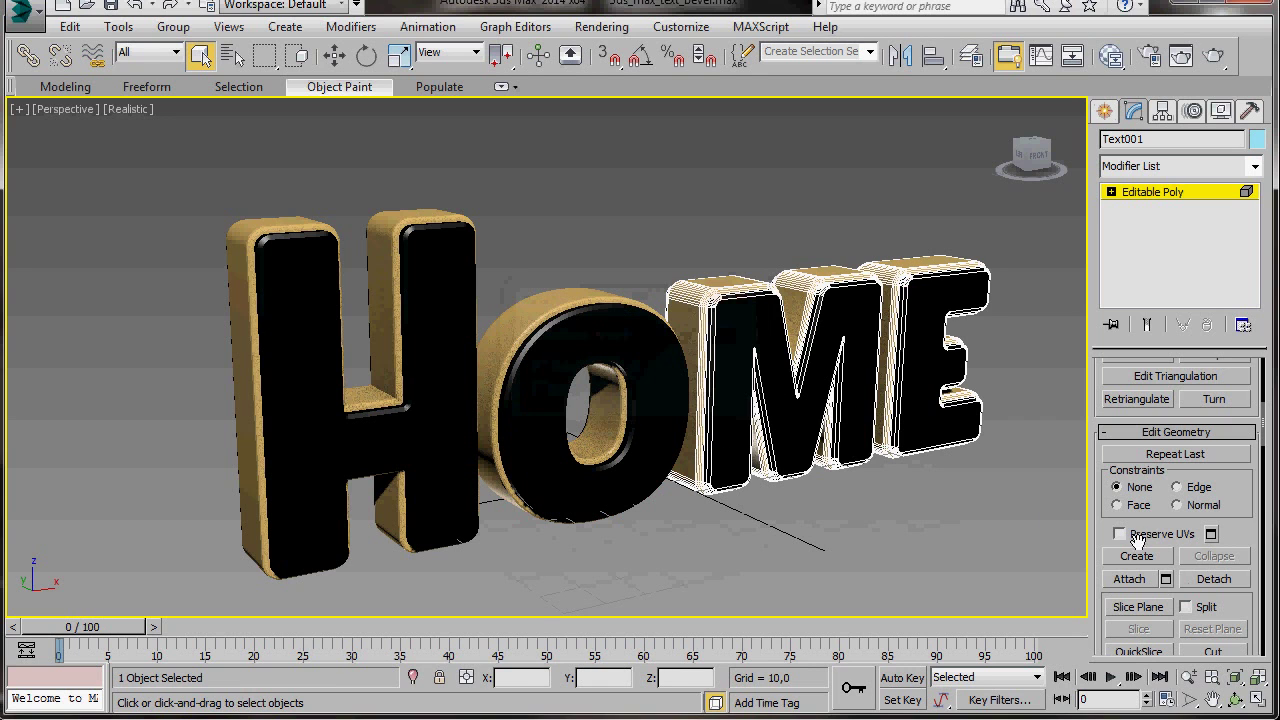
Detach the M element of the text as a separate object named letterM
left_click(756, 374)
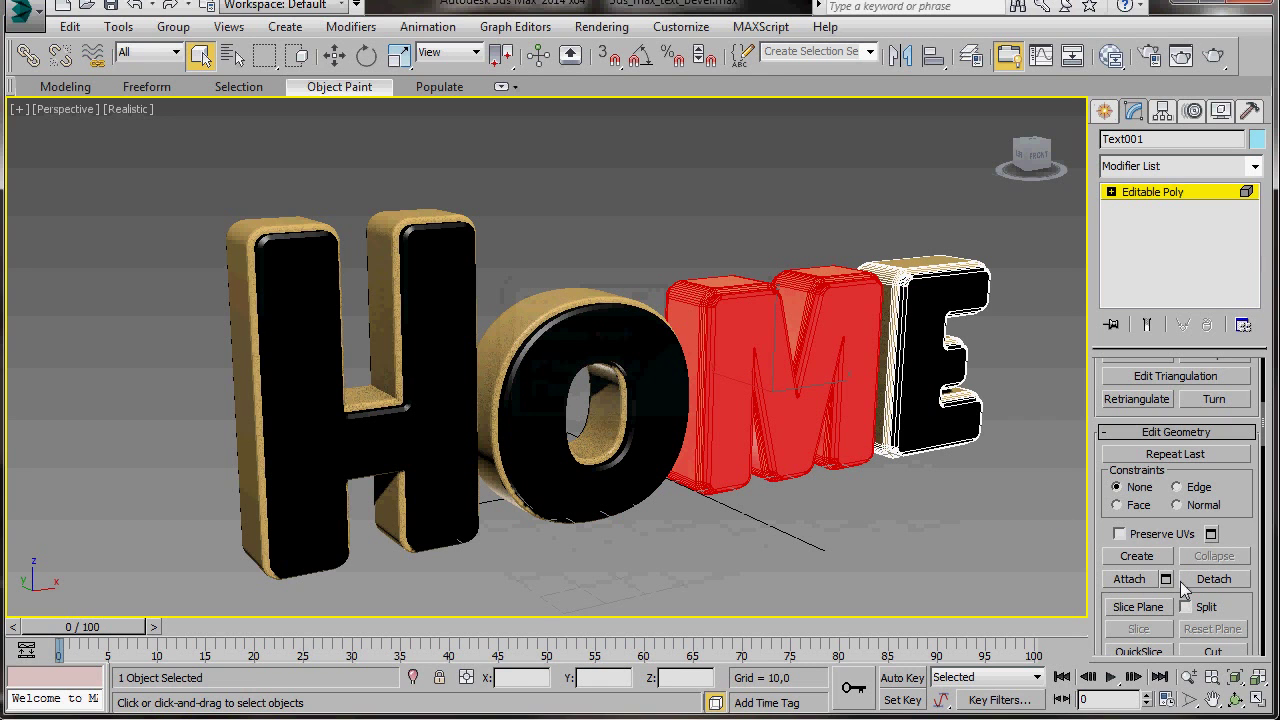
left_click(1212, 580)
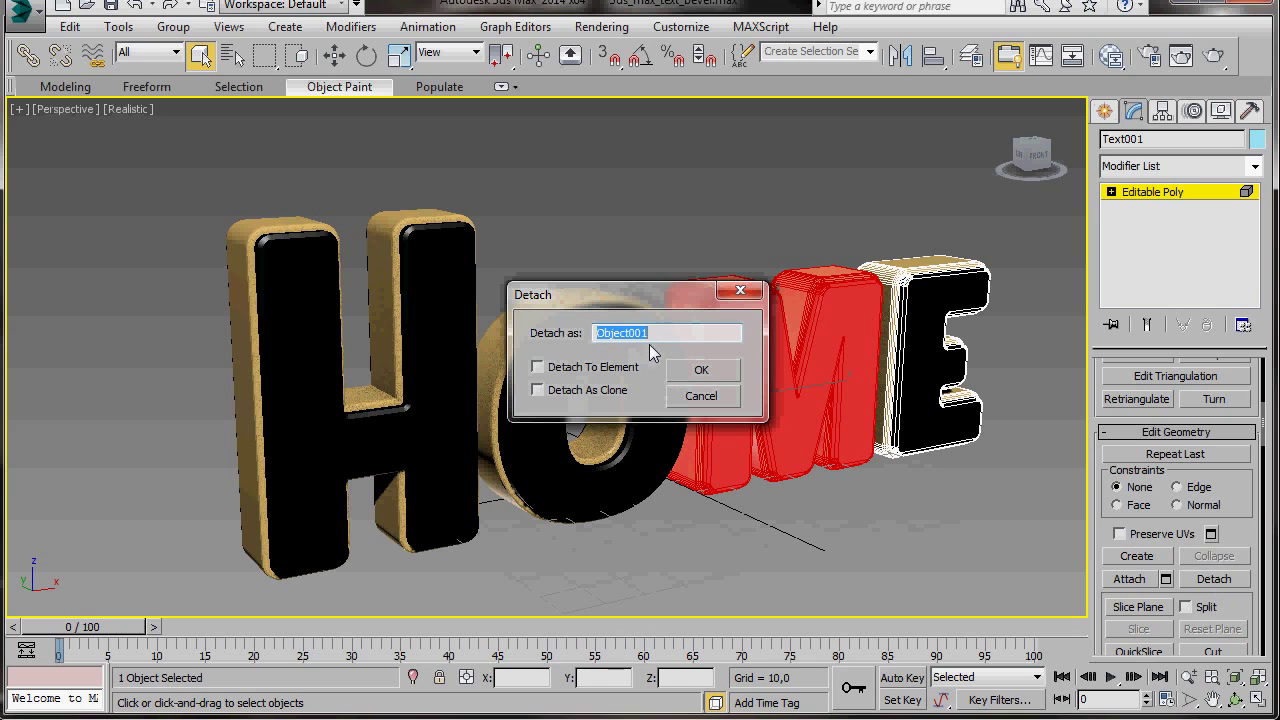
type("letterH")
left_click(701, 369)
Rename the remaining text object, the E, as letterE and leave element editing
left_click(920, 295)
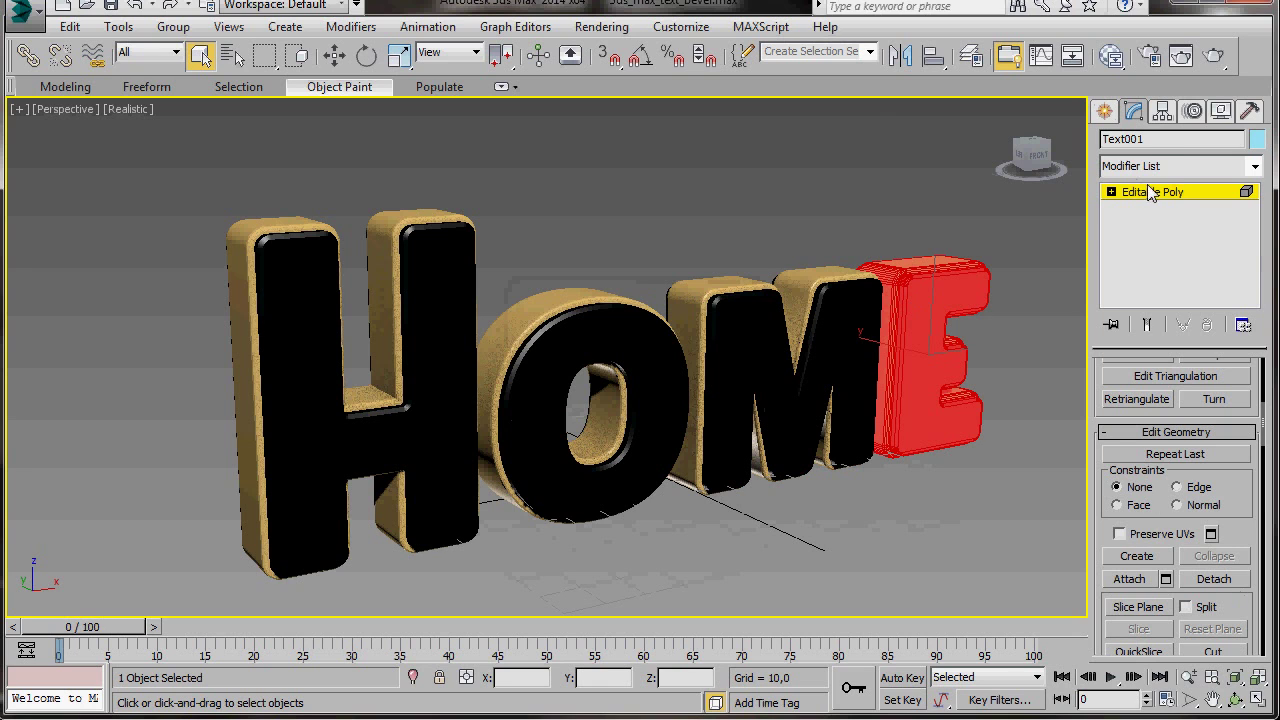
left_click(1150, 140)
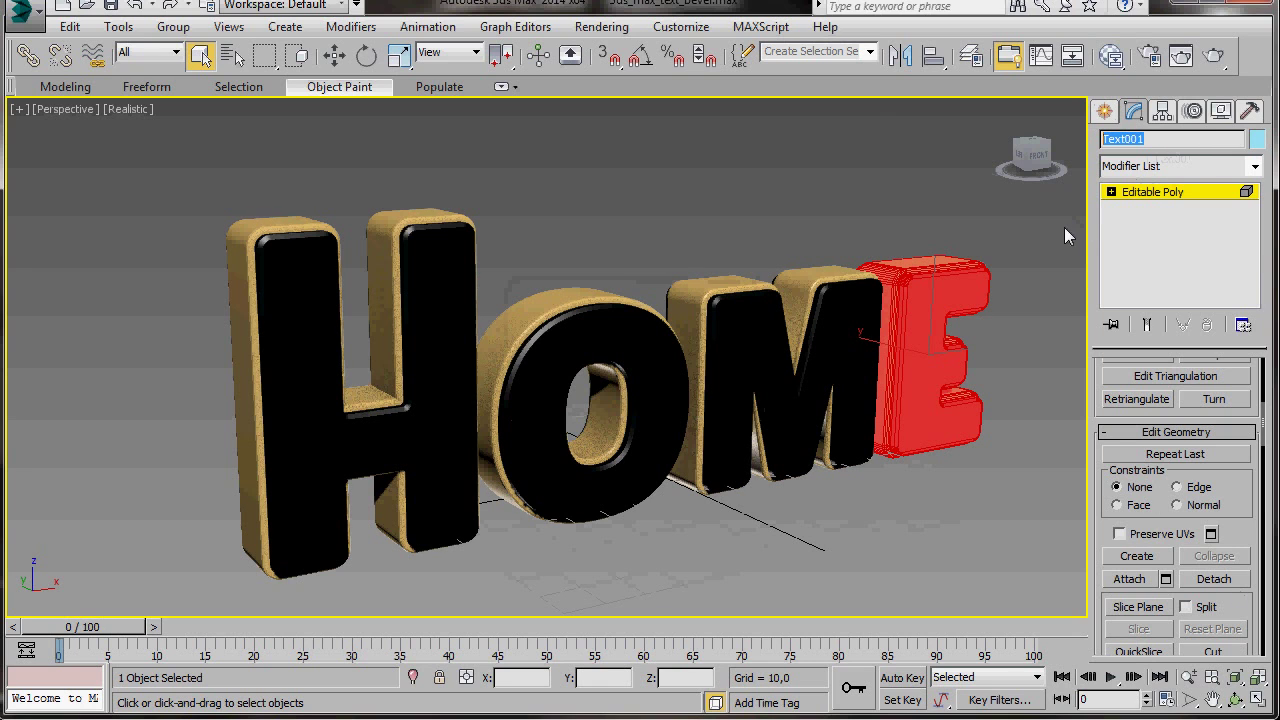
type("letterHE")
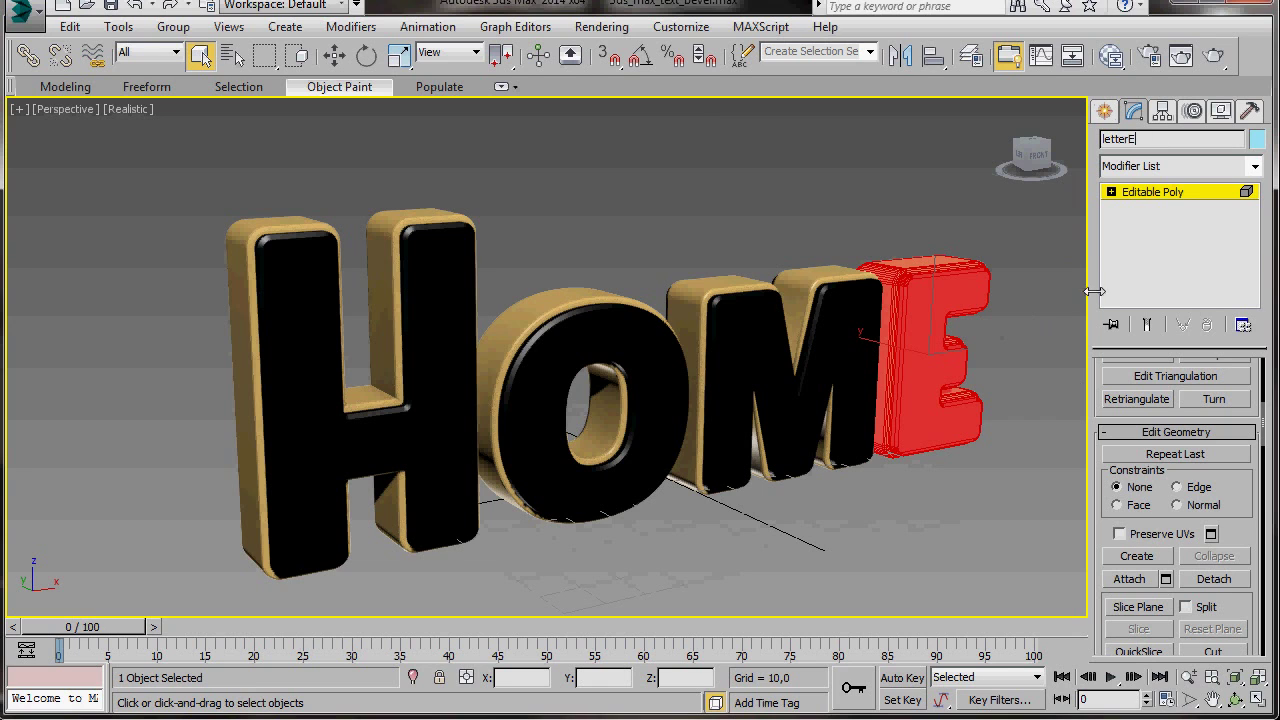
key("Return")
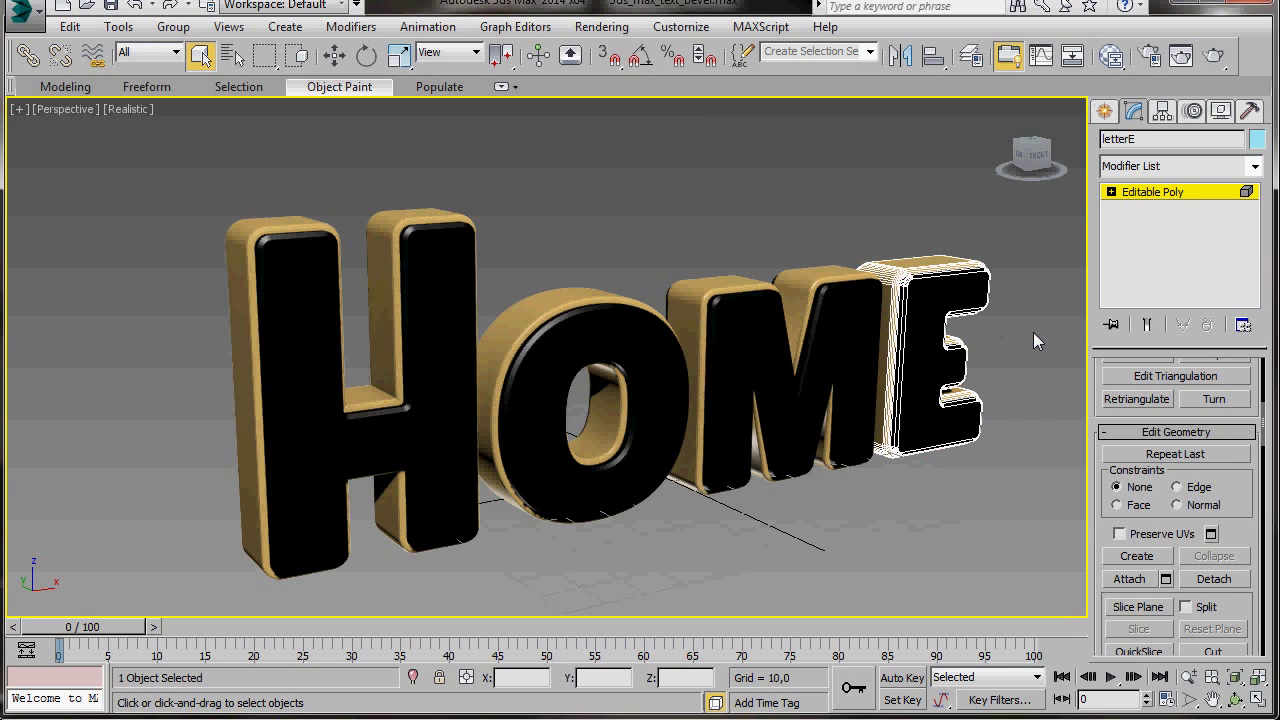
left_click(1146, 196)
left_click(1138, 191)
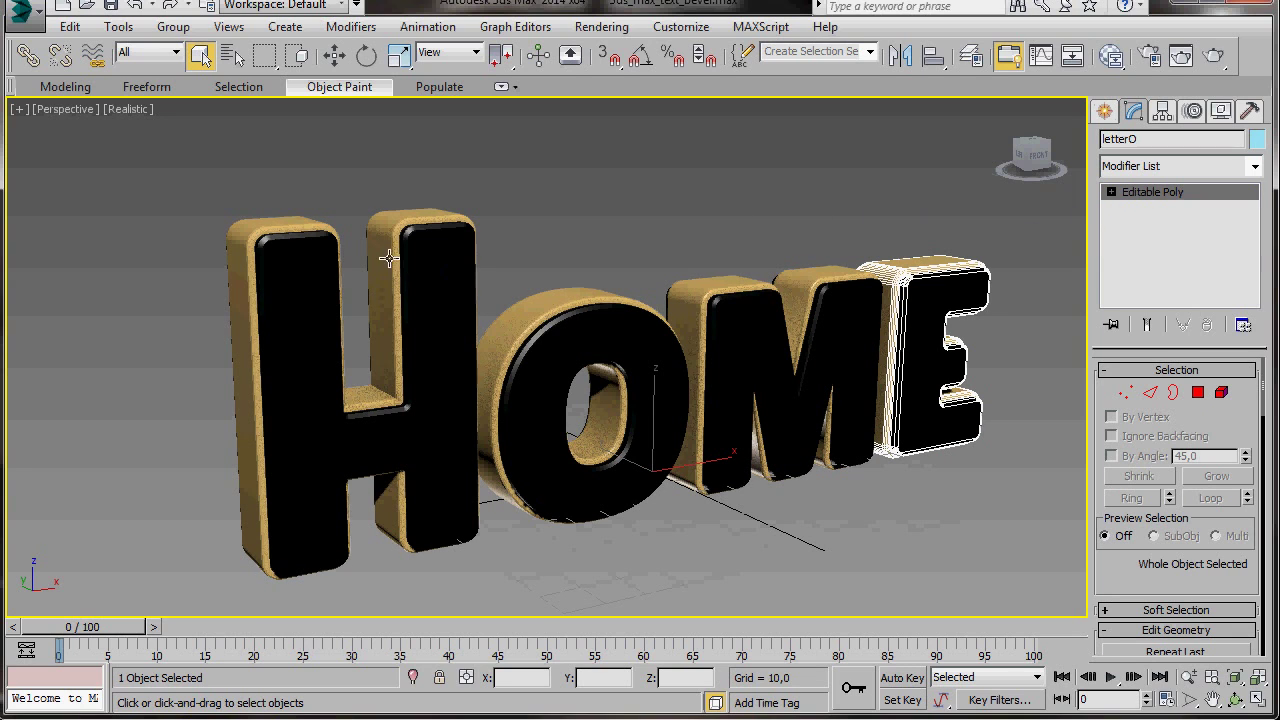
Select all four letters and center each pivot point to its own object
left_click_drag(170, 200, 969, 514)
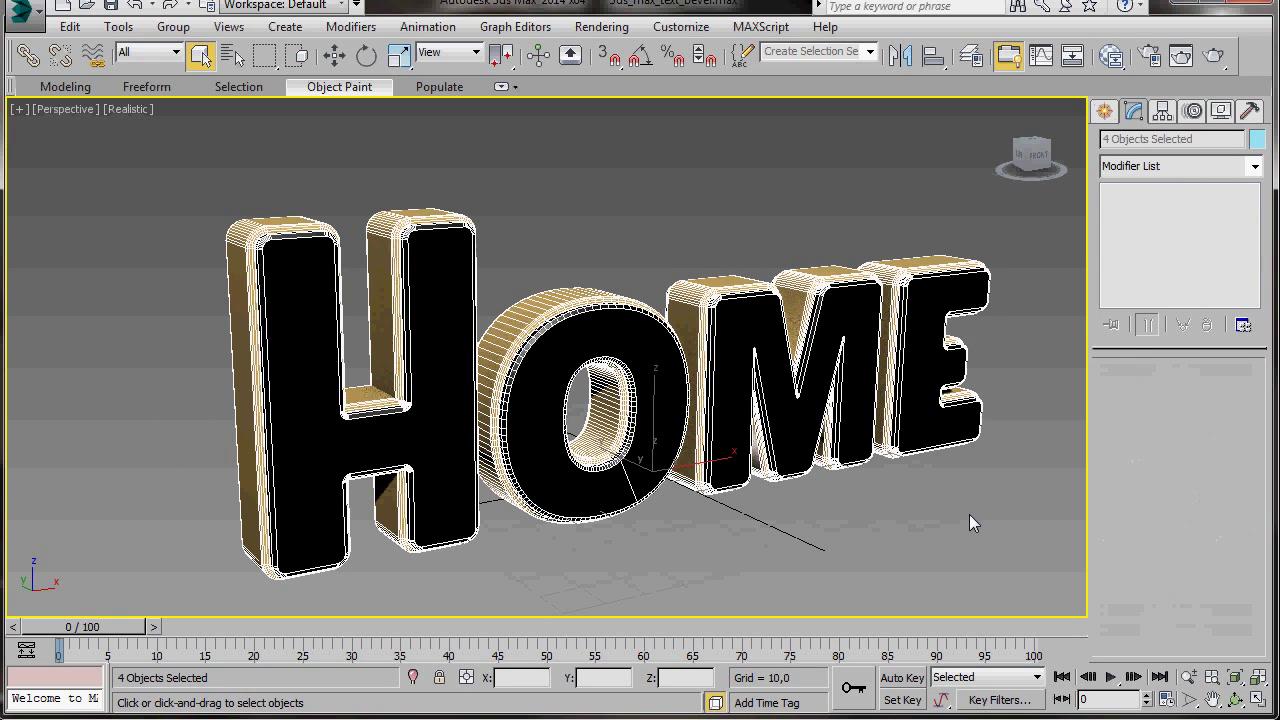
left_click(1162, 112)
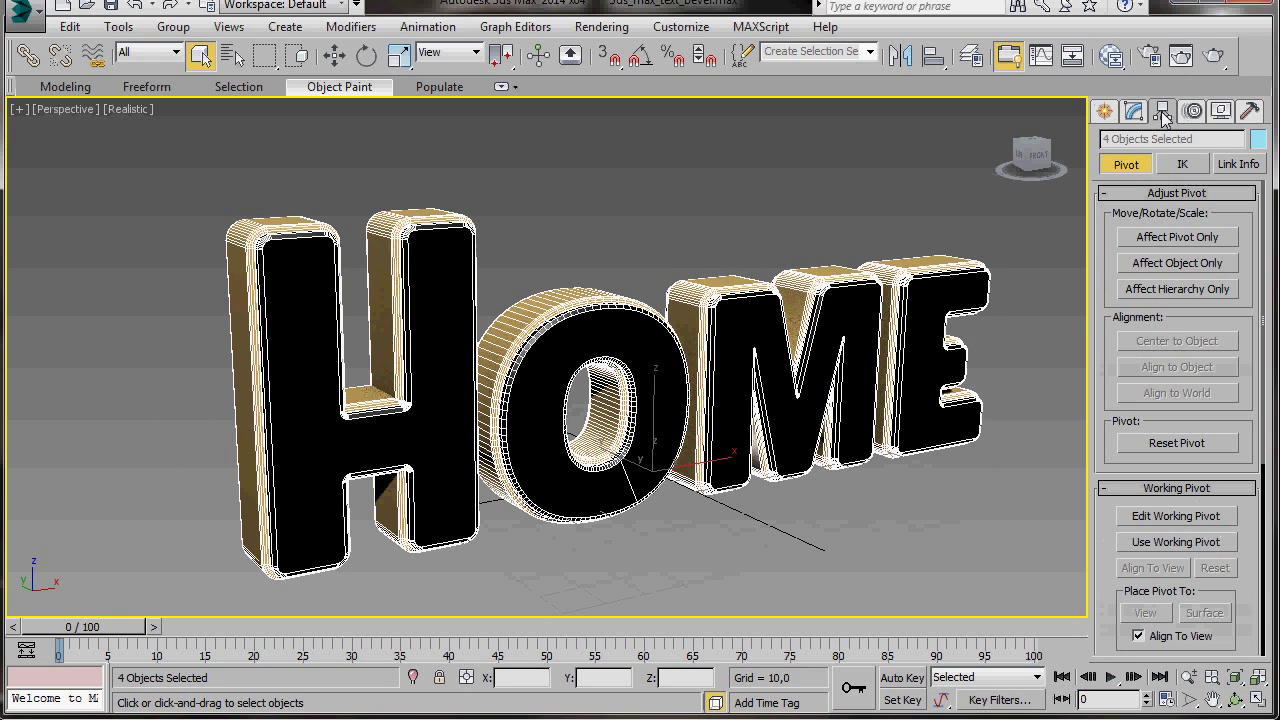
left_click(1163, 242)
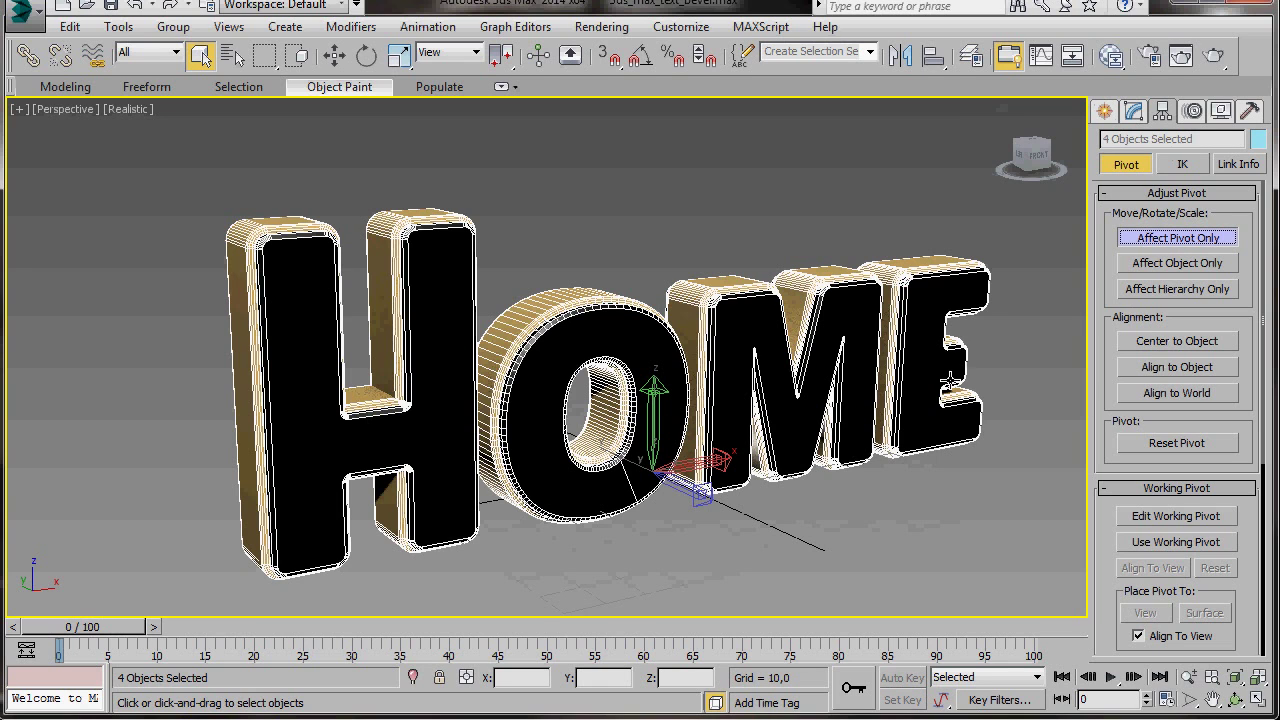
left_click(1163, 345)
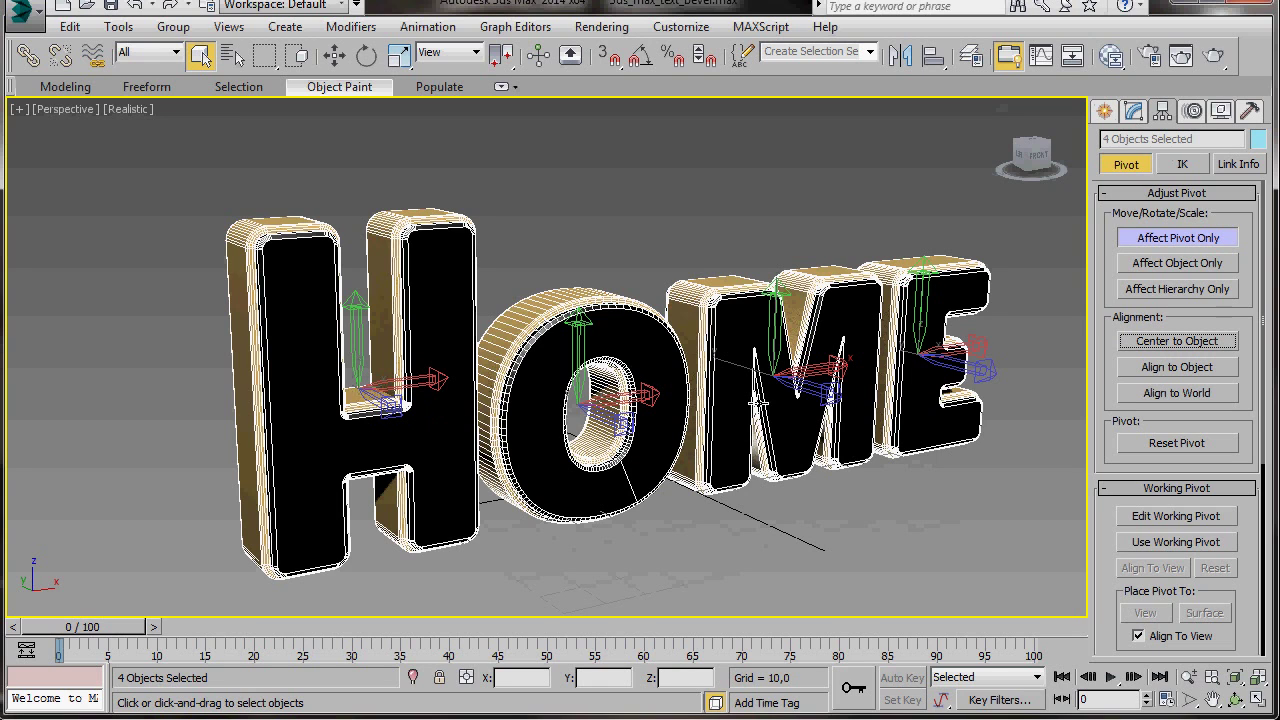
left_click(1160, 242)
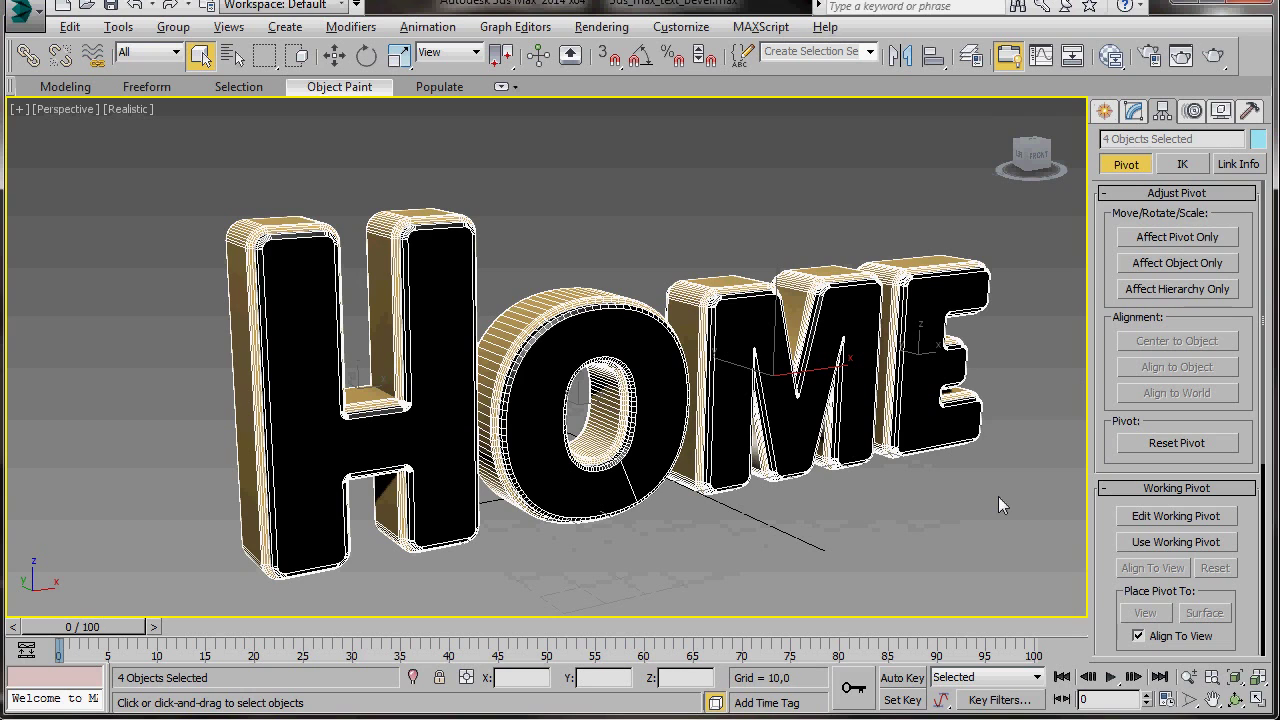
Return to the four-view layout and rotate the letter H slightly counterclockwise in the Top view
key("alt+w")
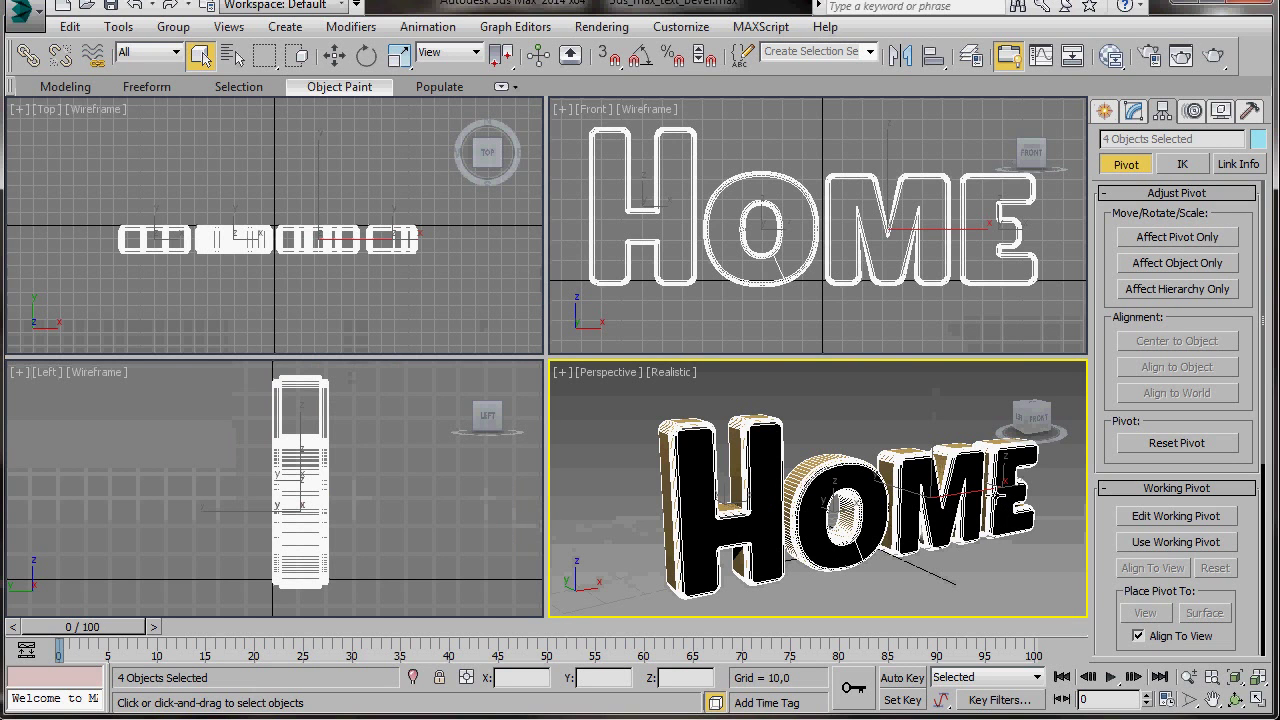
left_click(155, 236)
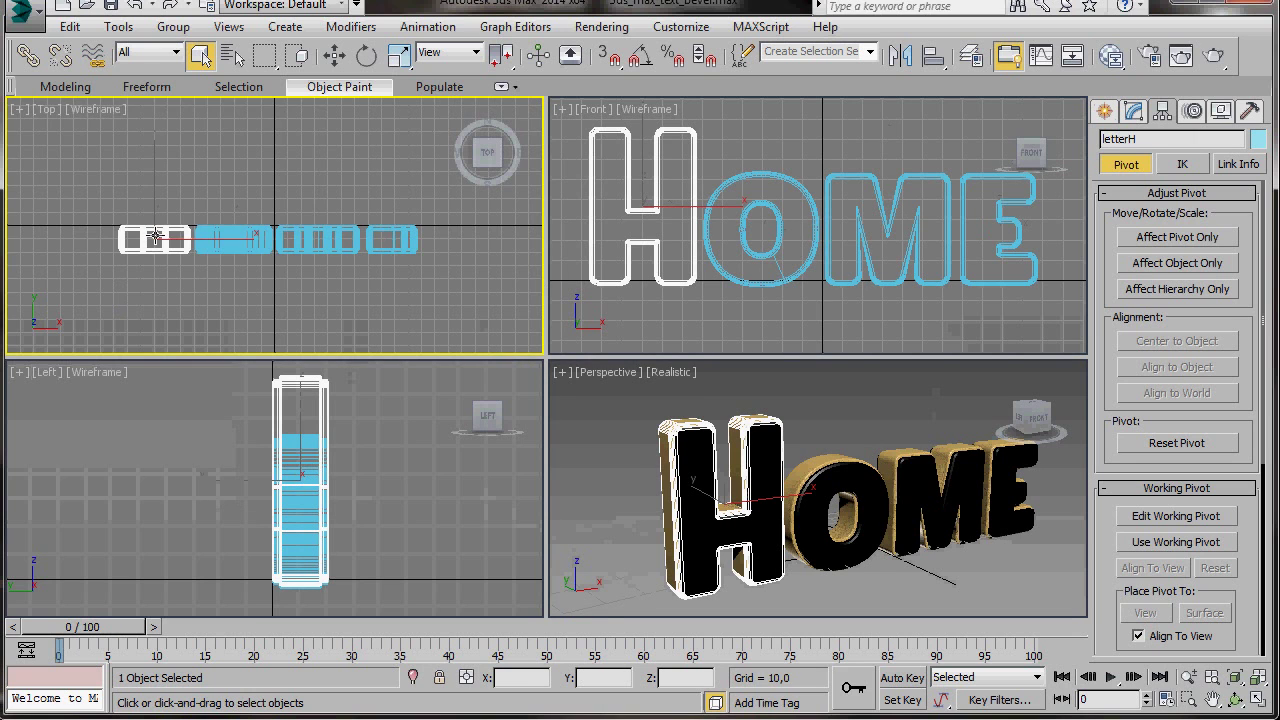
right_click(155, 236)
left_click(200, 266)
left_click_drag(224, 205, 191, 194)
Move the letter O backward along the Y axis to about Y 5.26 in the Top view
left_click(255, 239)
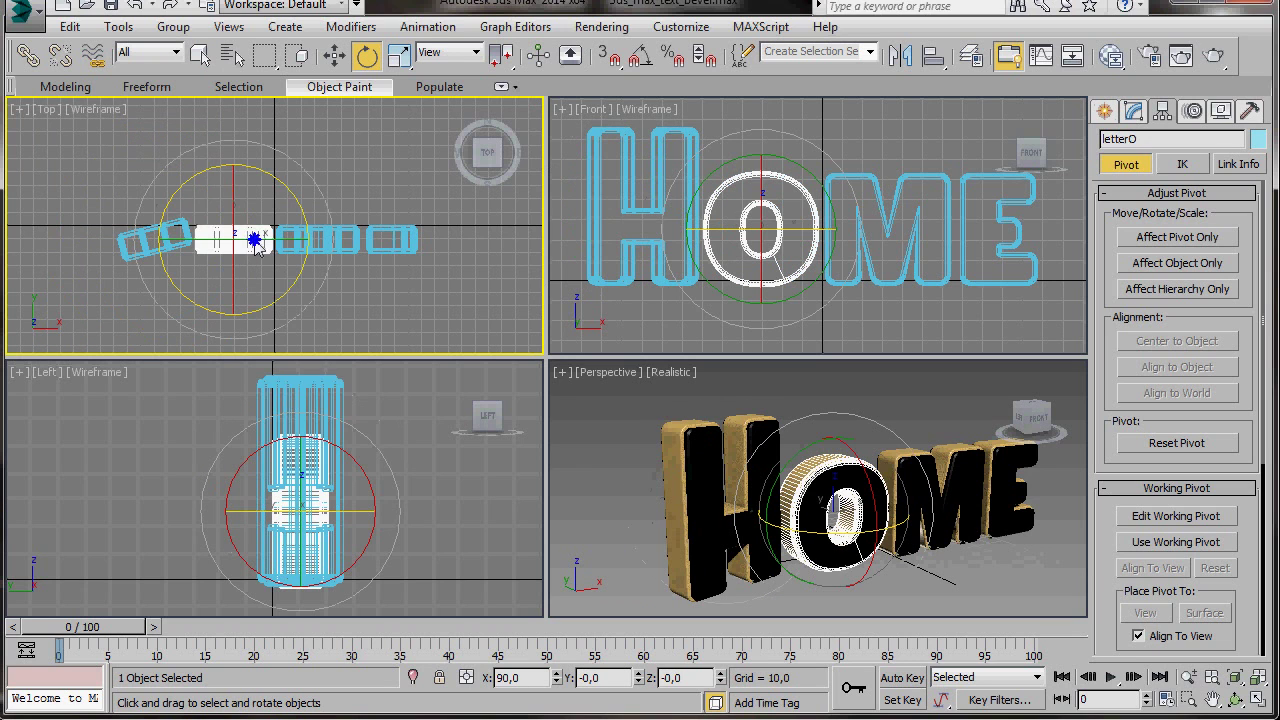
right_click(255, 239)
left_click(268, 258)
left_click_drag(232, 212, 228, 191)
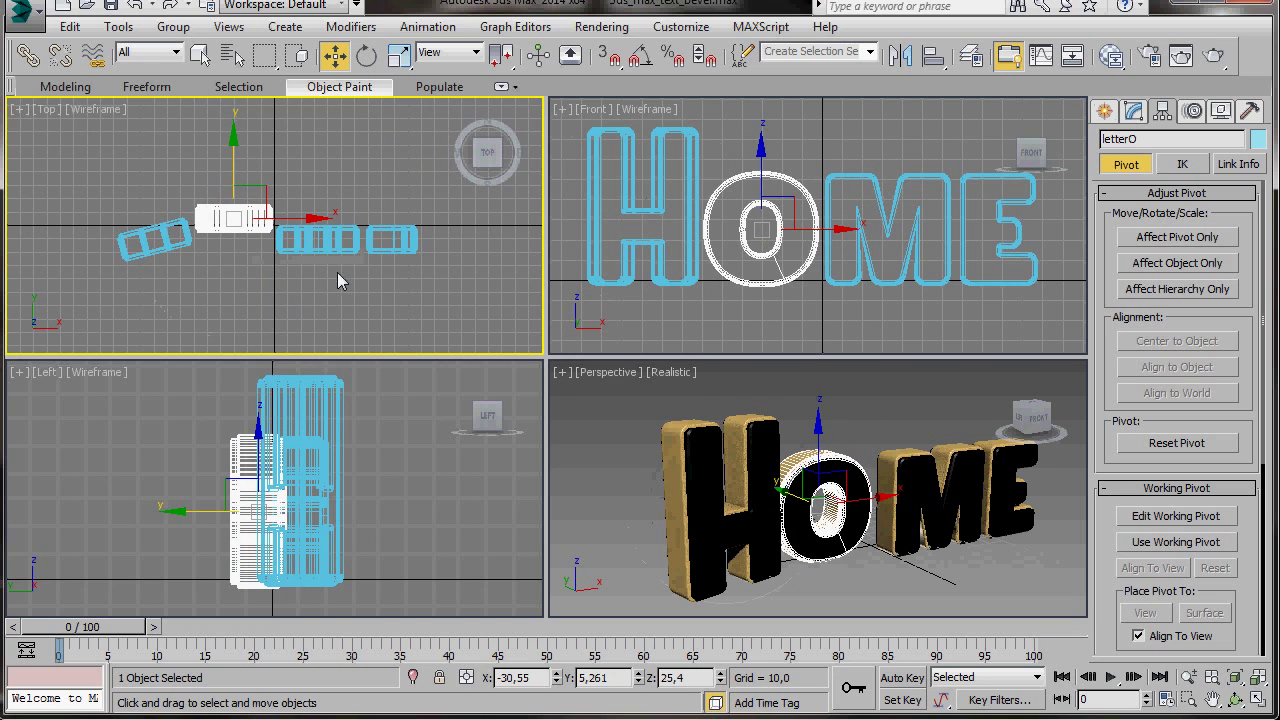
Rotate the letter M slightly clockwise in the Top view
left_click(318, 242)
right_click(322, 246)
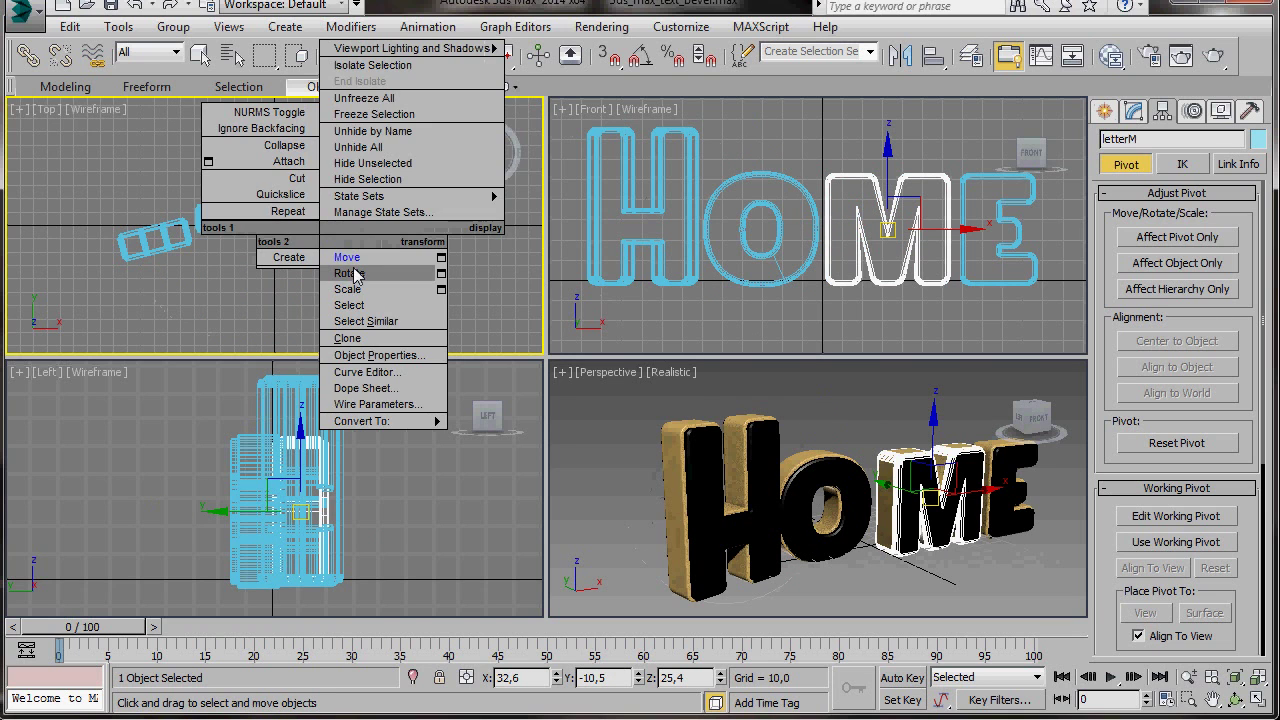
left_click(350, 273)
left_click_drag(374, 207, 399, 240)
Rotate the letter E clockwise in the Top view to about -80.7° around Z and activate the Move tool
left_click(405, 246)
left_click_drag(340, 187, 329, 251)
right_click(329, 251)
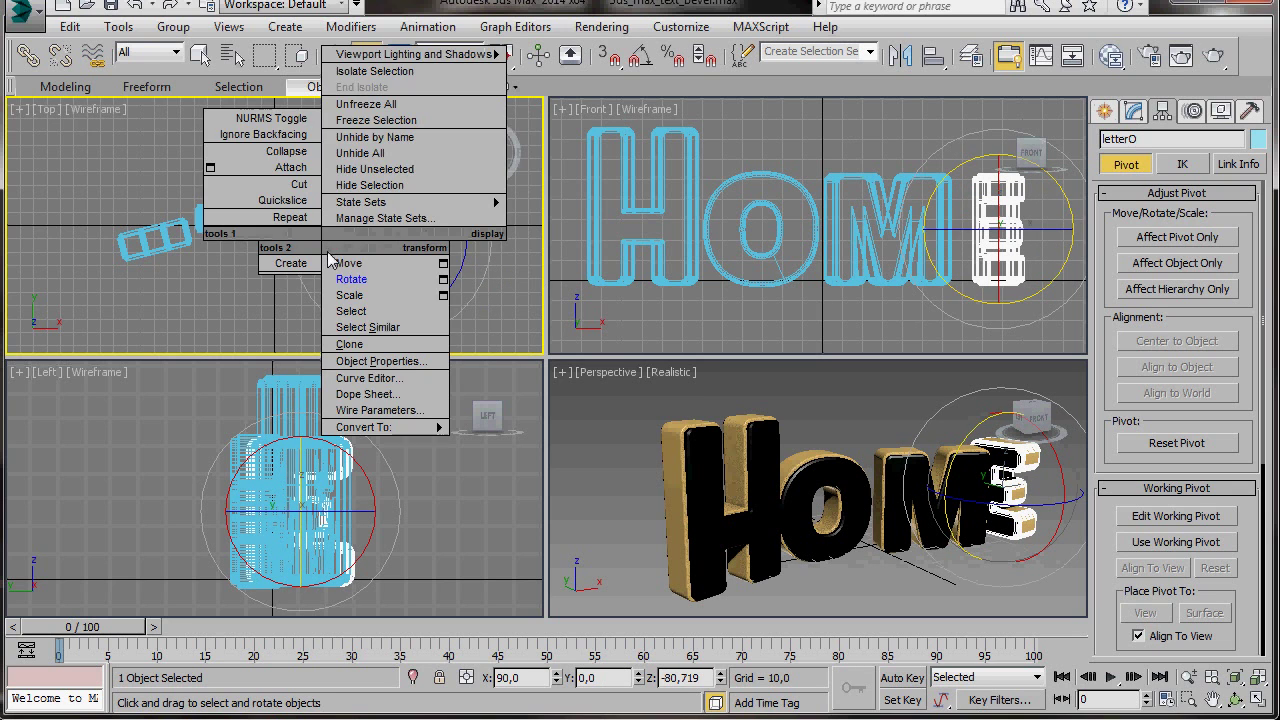
left_click(348, 263)
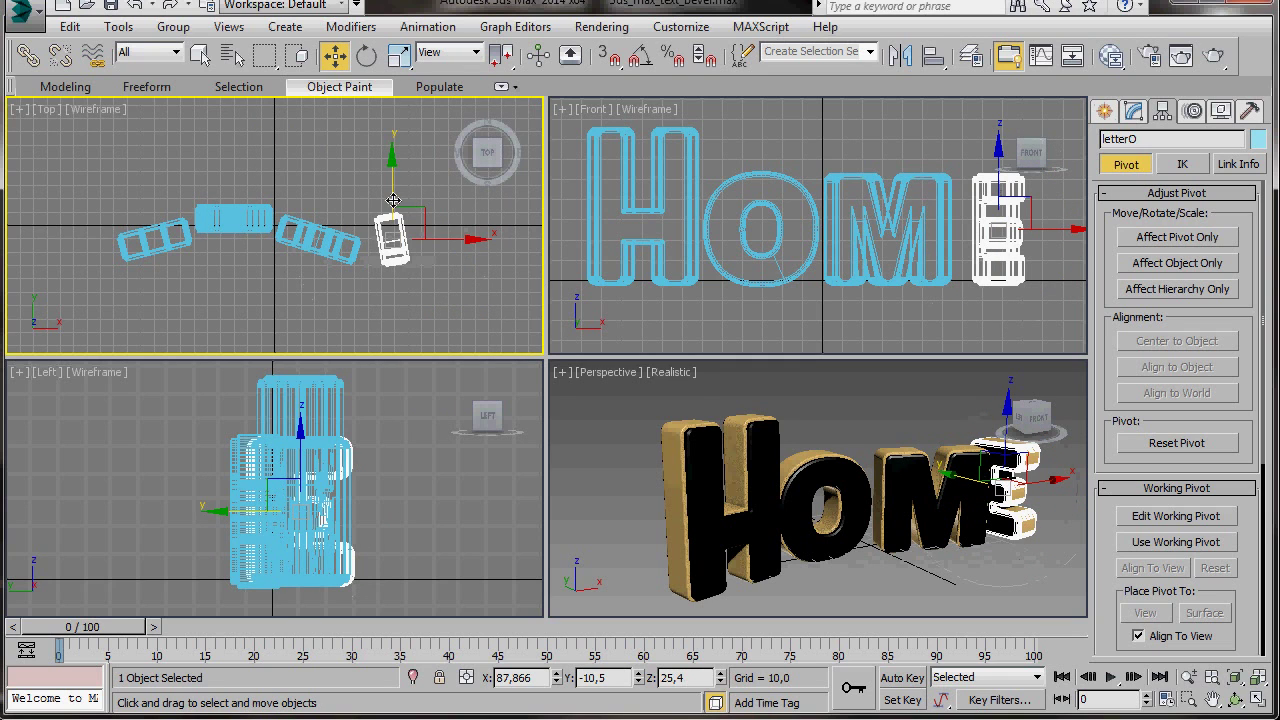
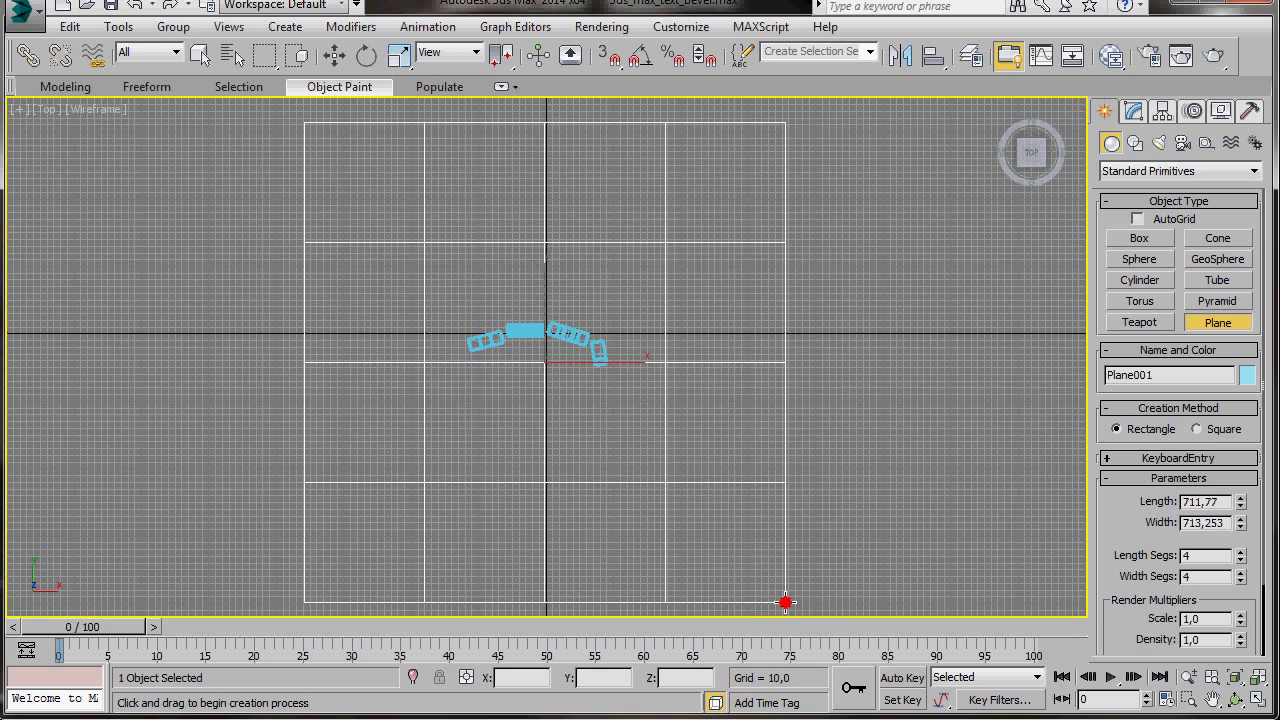
Set the floor plane's length and width to 1200 each
left_click(1133, 111)
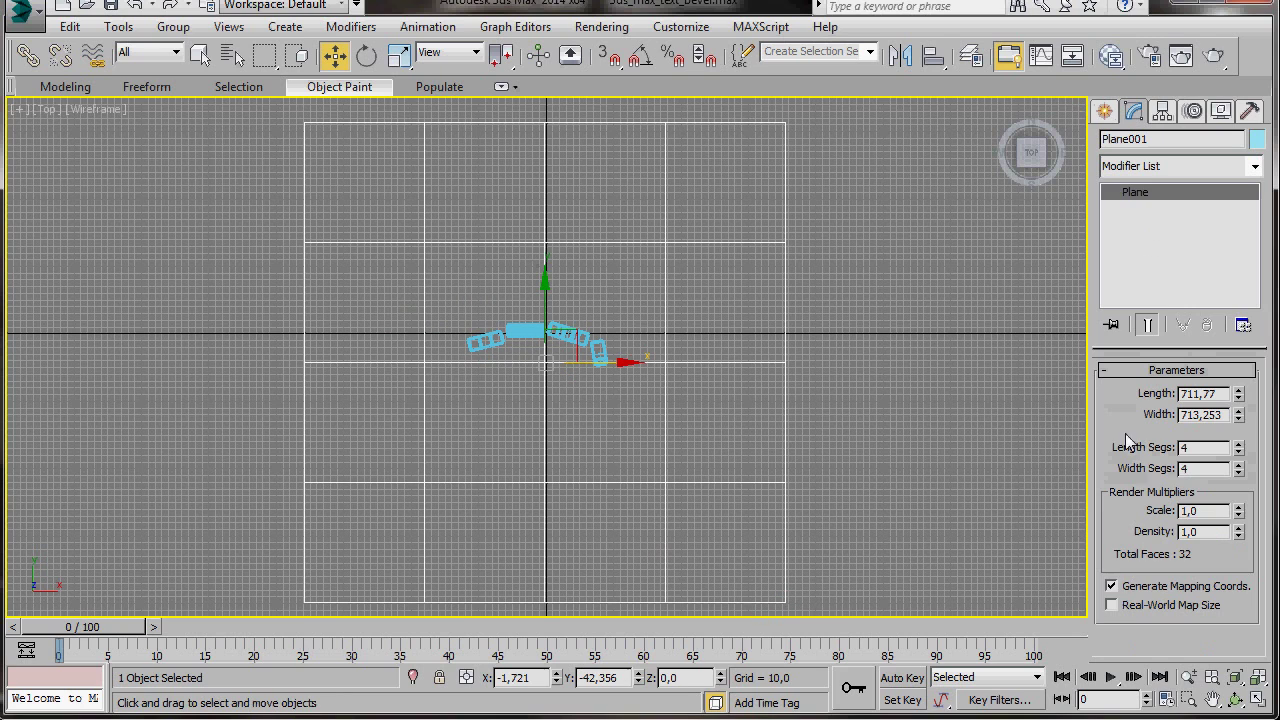
left_click_drag(1221, 395, 1155, 398)
type("1200")
left_click_drag(1228, 415, 1160, 420)
type("1200")
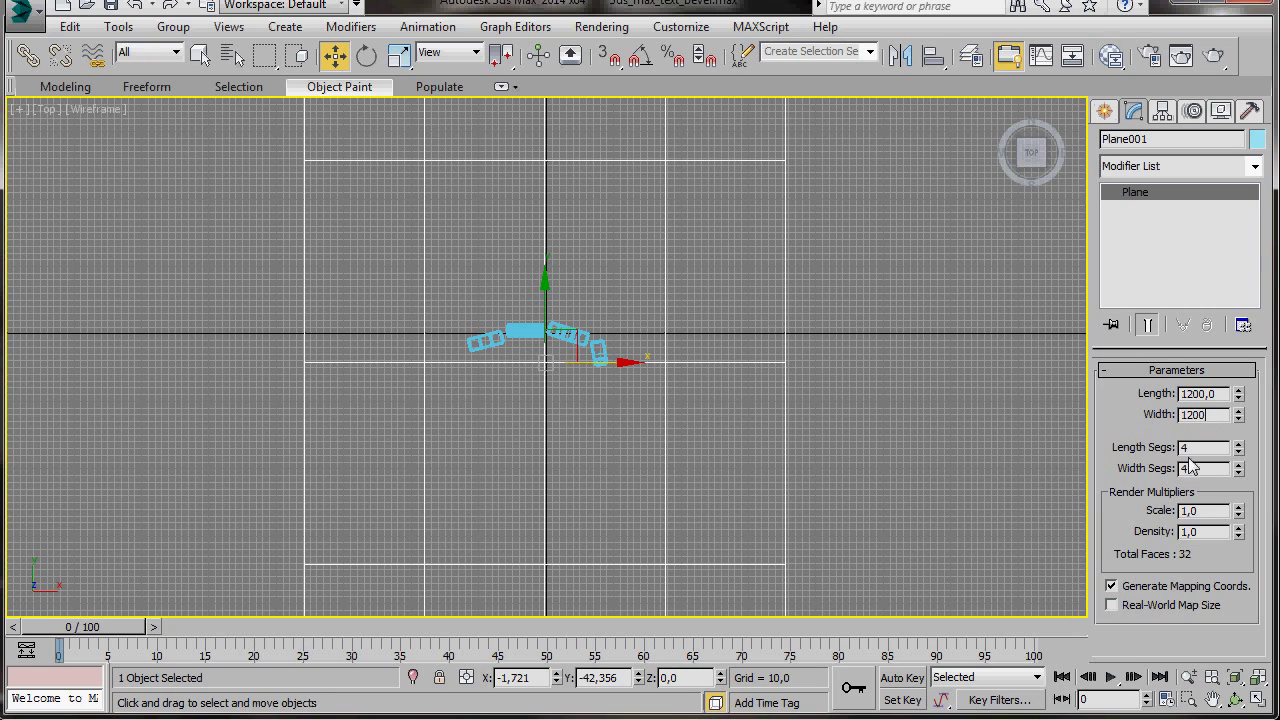
Reduce the floor plane to 2 length segments and 1 width segment
left_click(1240, 452)
left_click(1240, 452)
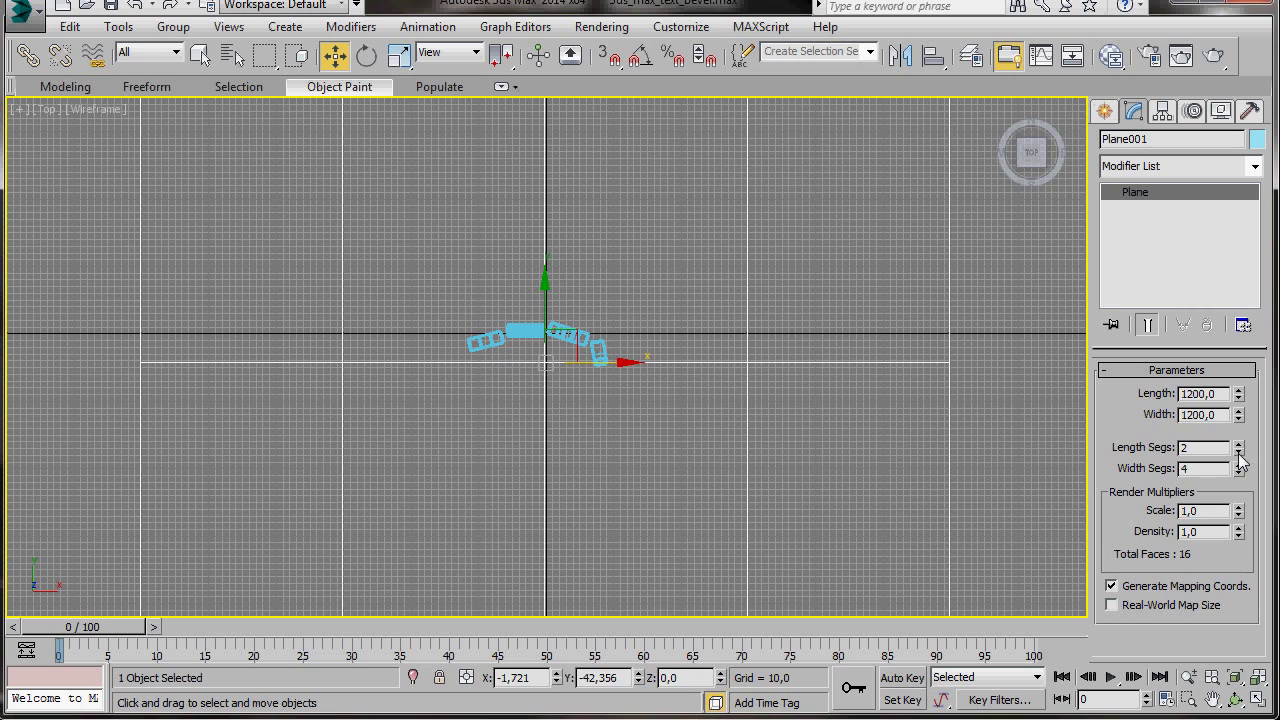
left_click(1240, 473)
left_click(1240, 473)
left_click(1240, 473)
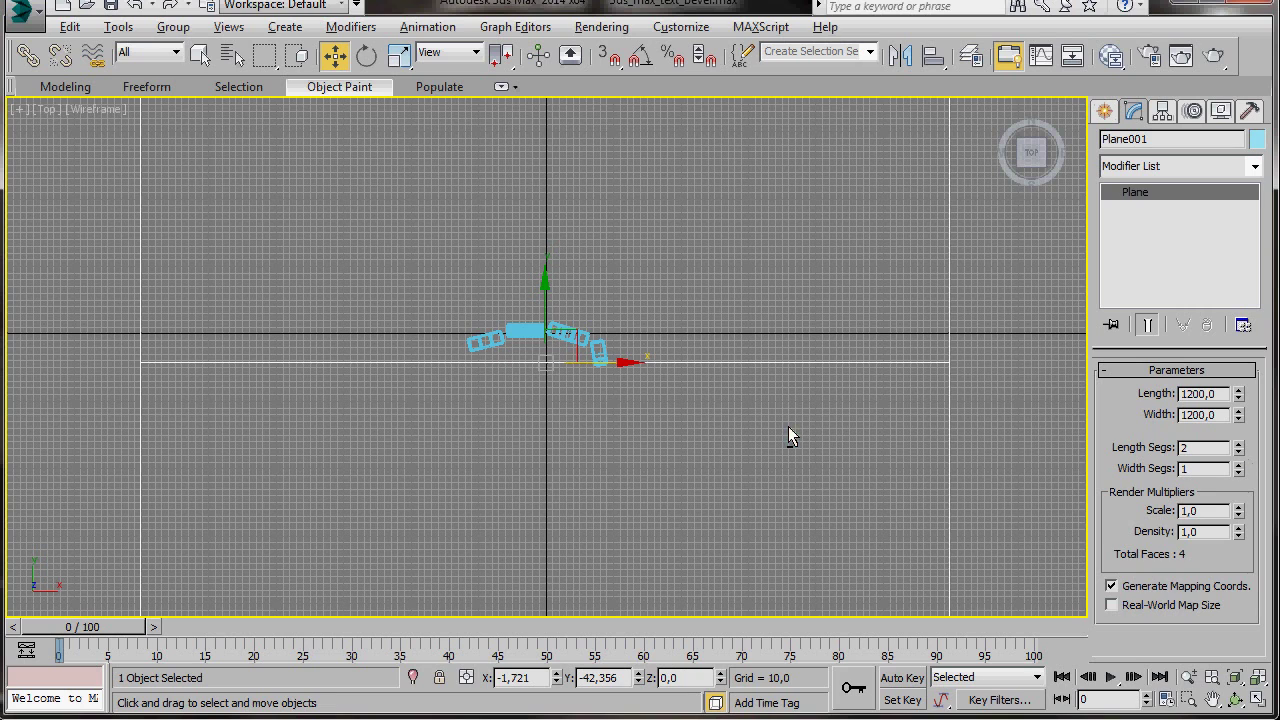
Return to the four-view layout and convert the floor plane to an Editable Poly
key("alt+w")
right_click(475, 459)
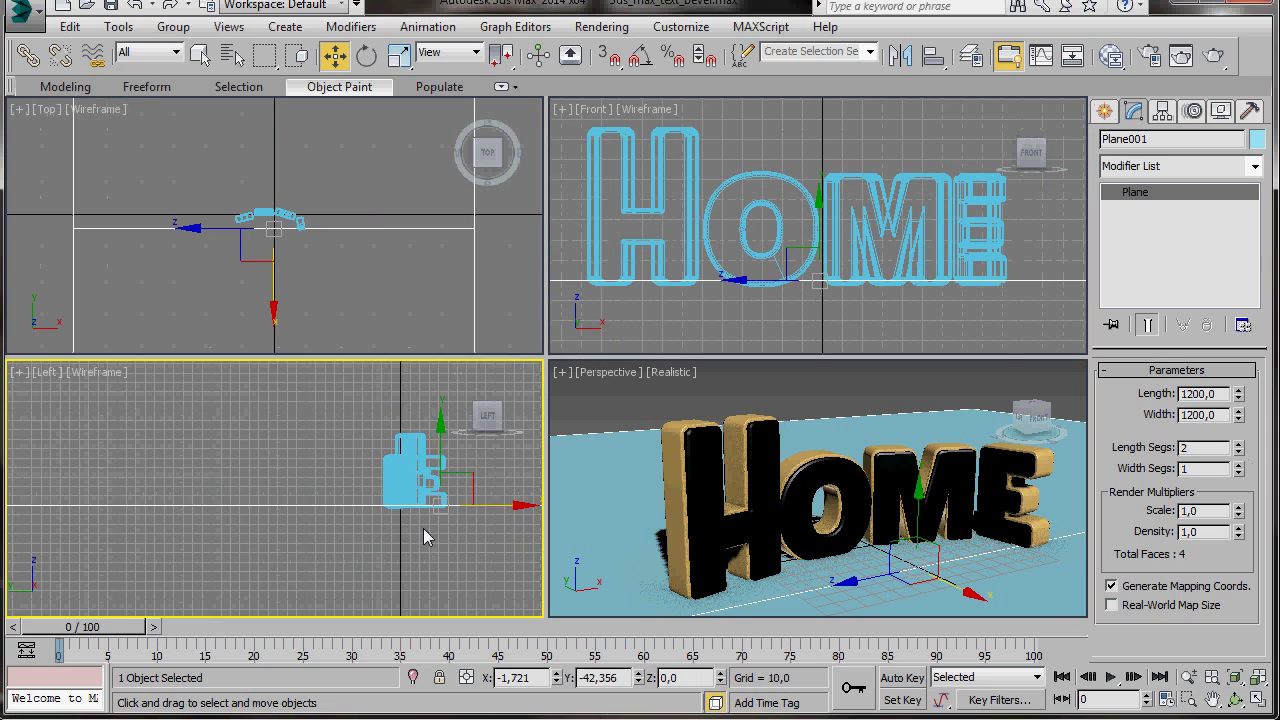
scroll(400, 545, "down", 3)
middle_click_drag(394, 549, 256, 545)
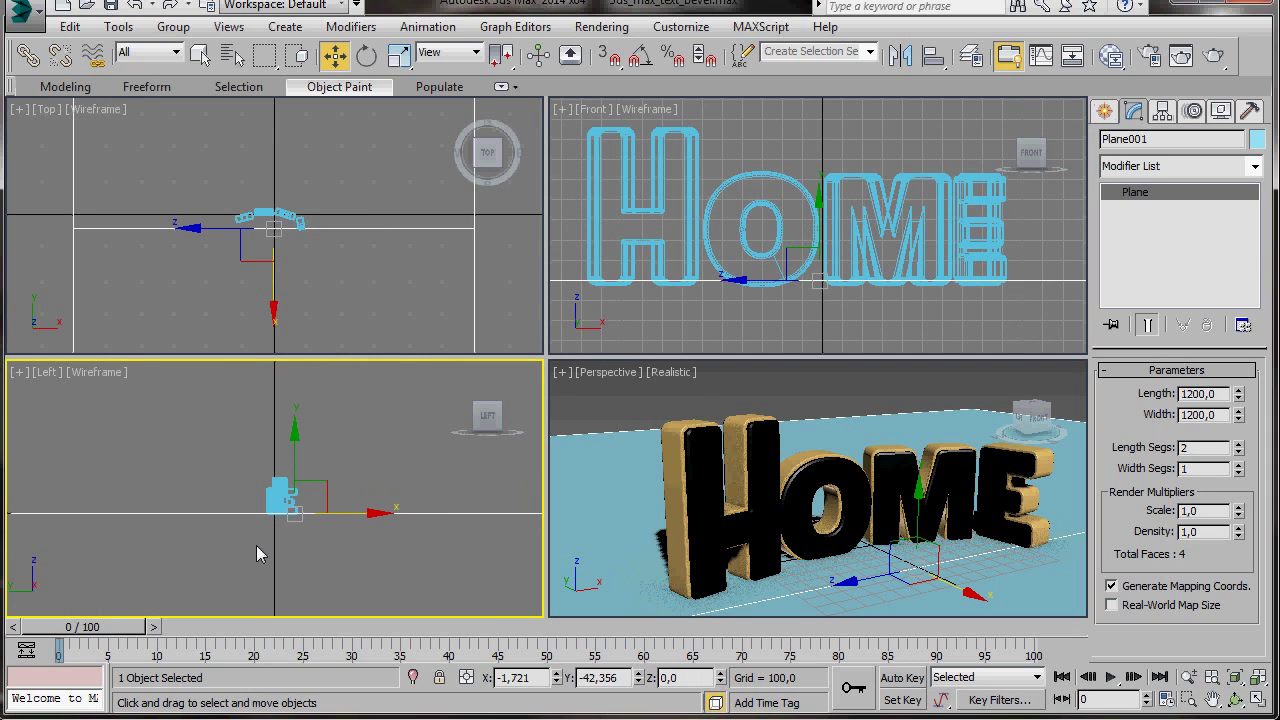
right_click(476, 241)
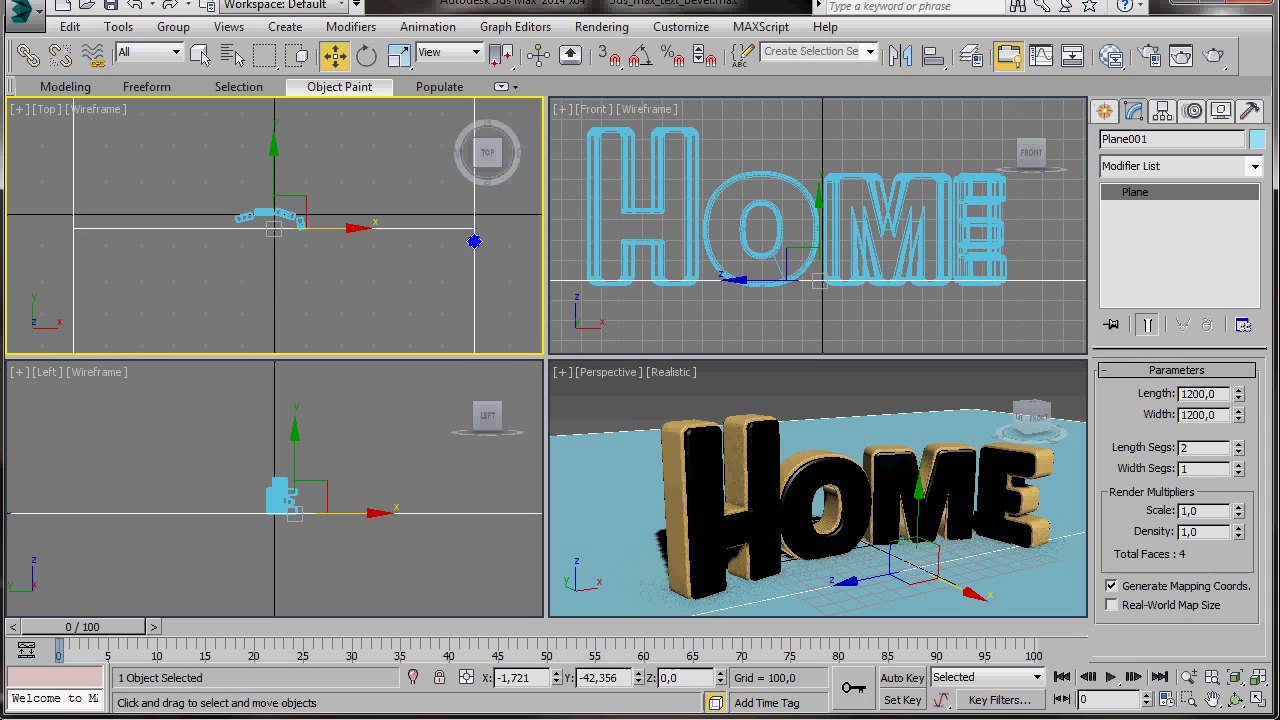
right_click(476, 241)
mouse_move(537, 430)
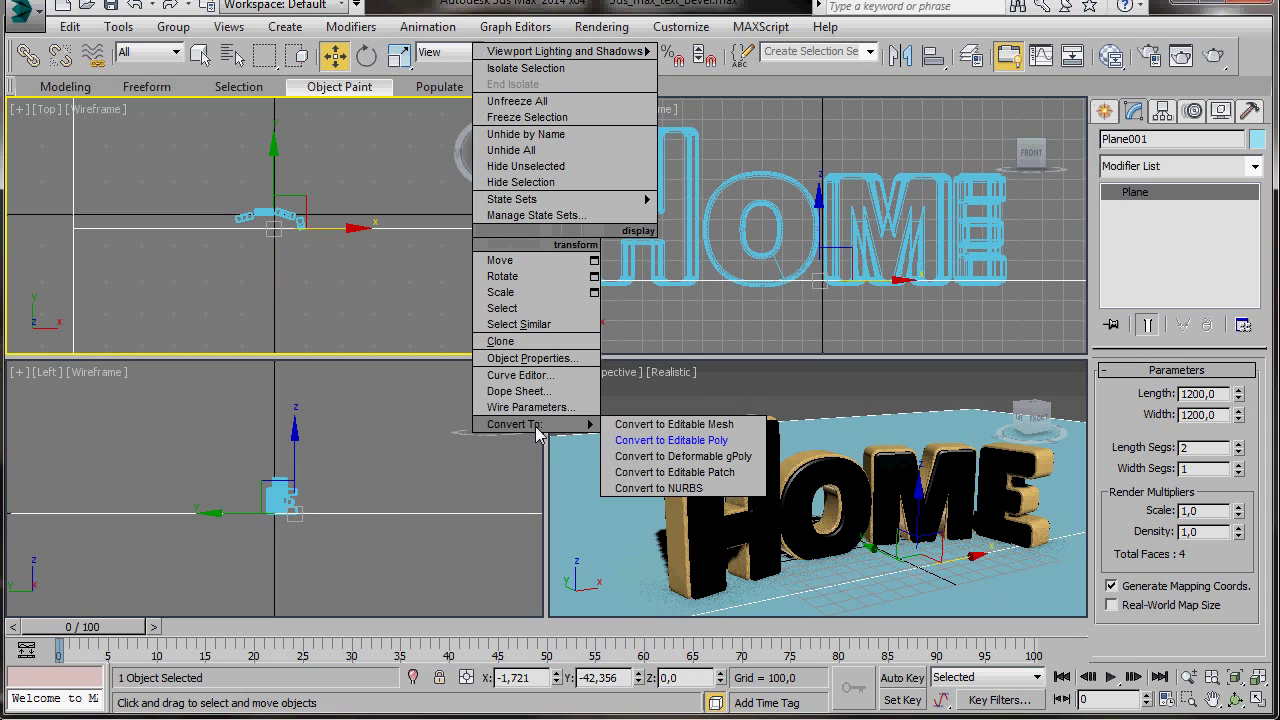
left_click(641, 441)
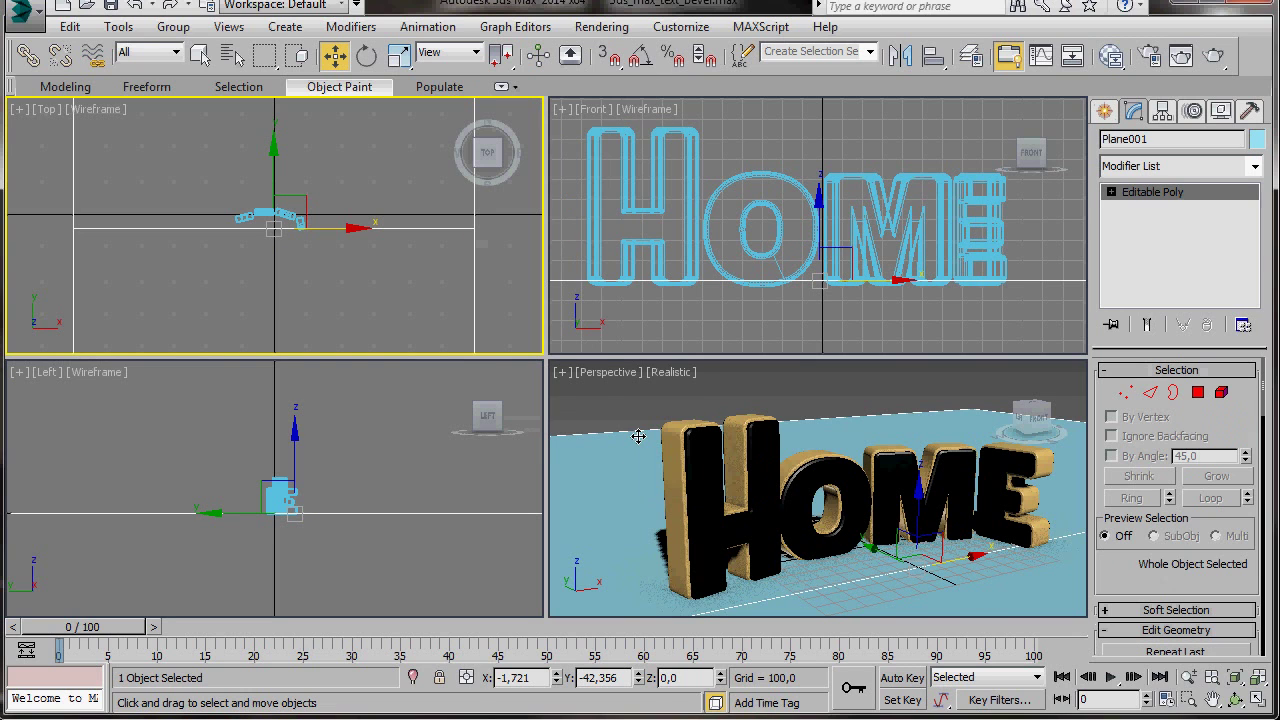
At vertex level, raise the plane's rear vertices in the Left view to form a tall sloping backdrop
left_click(1126, 392)
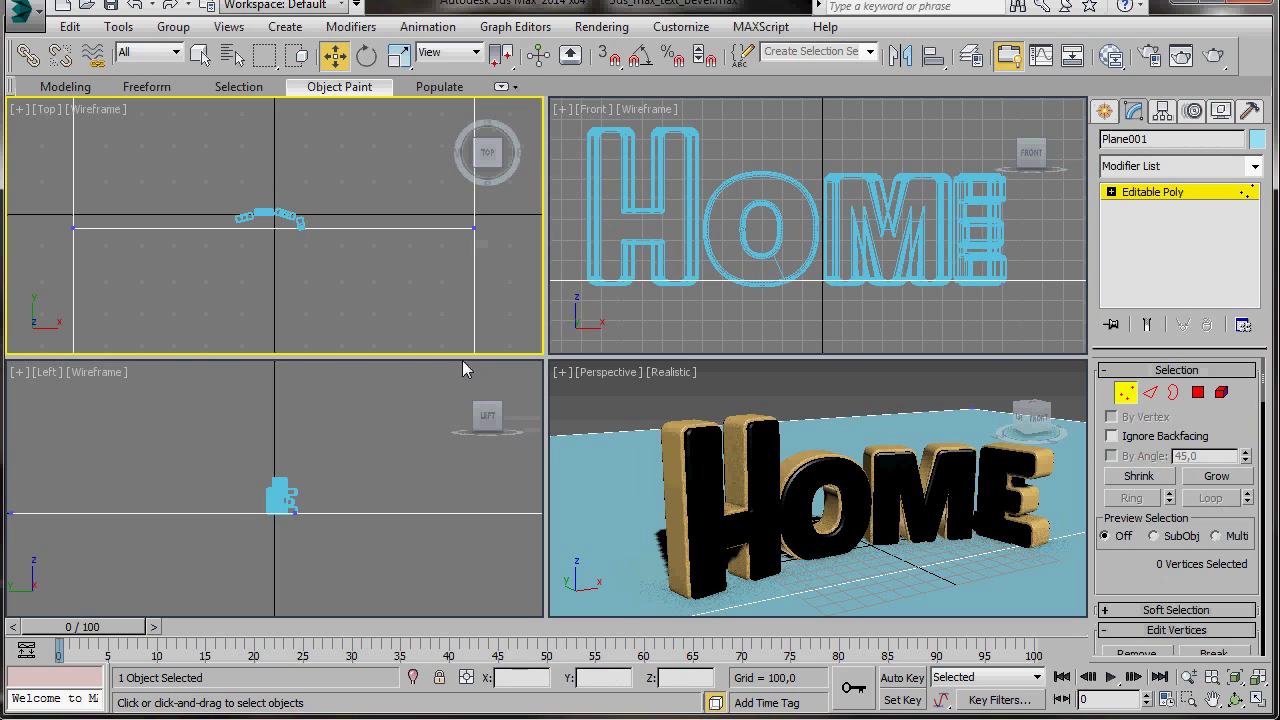
middle_click_drag(83, 504, 109, 498)
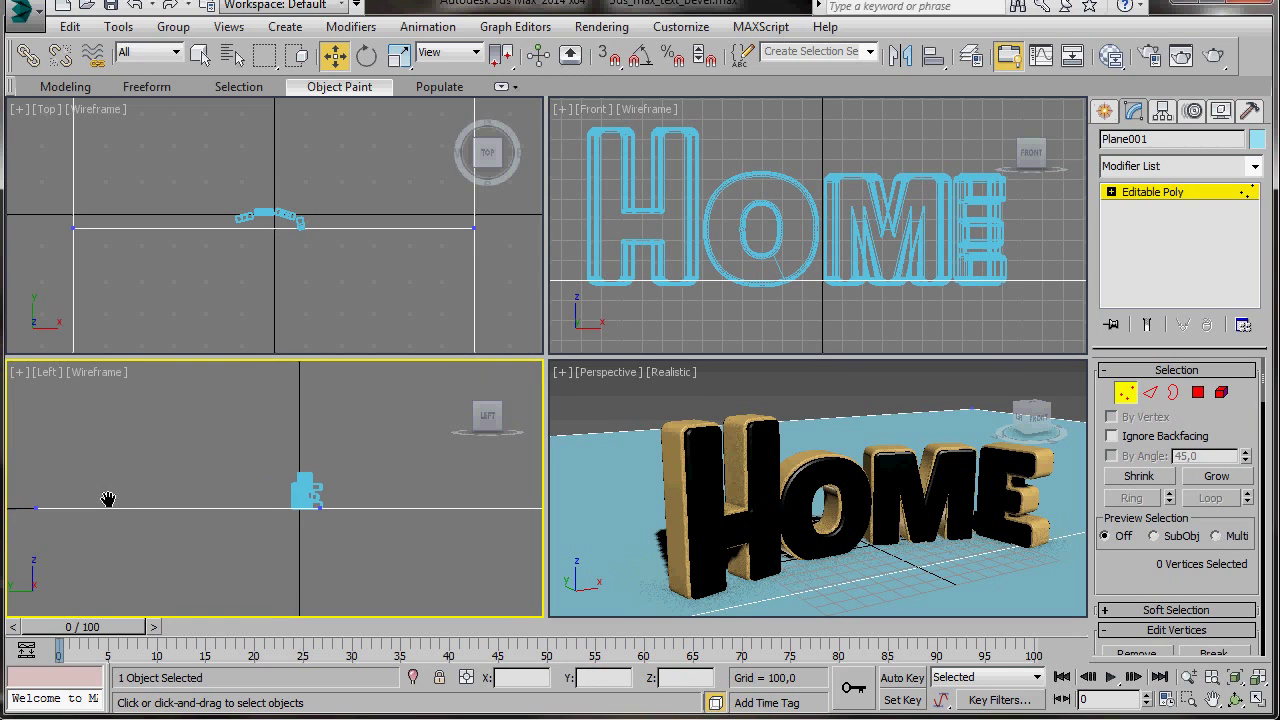
left_click_drag(52, 536, 78, 382)
middle_click_drag(333, 544, 338, 610)
left_click_drag(40, 405, 40, 380)
Move the plane's two middle vertices back behind the text in the Left view to about Y 190.16
left_click_drag(372, 552, 286, 608)
left_click_drag(410, 578, 207, 582)
left_click_drag(308, 578, 300, 578)
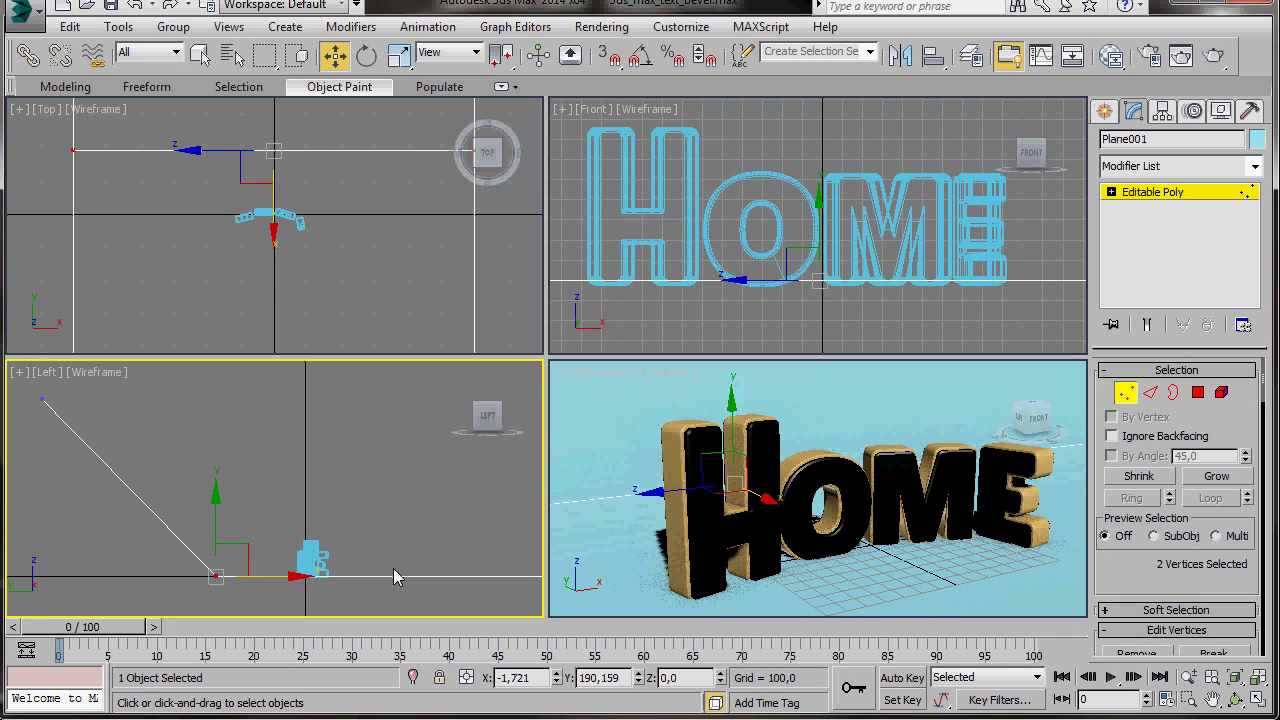
Chamfer the bend edge between floor and backdrop by 90.72 with 16 segments and leave edge sub-object mode
left_click(1157, 402)
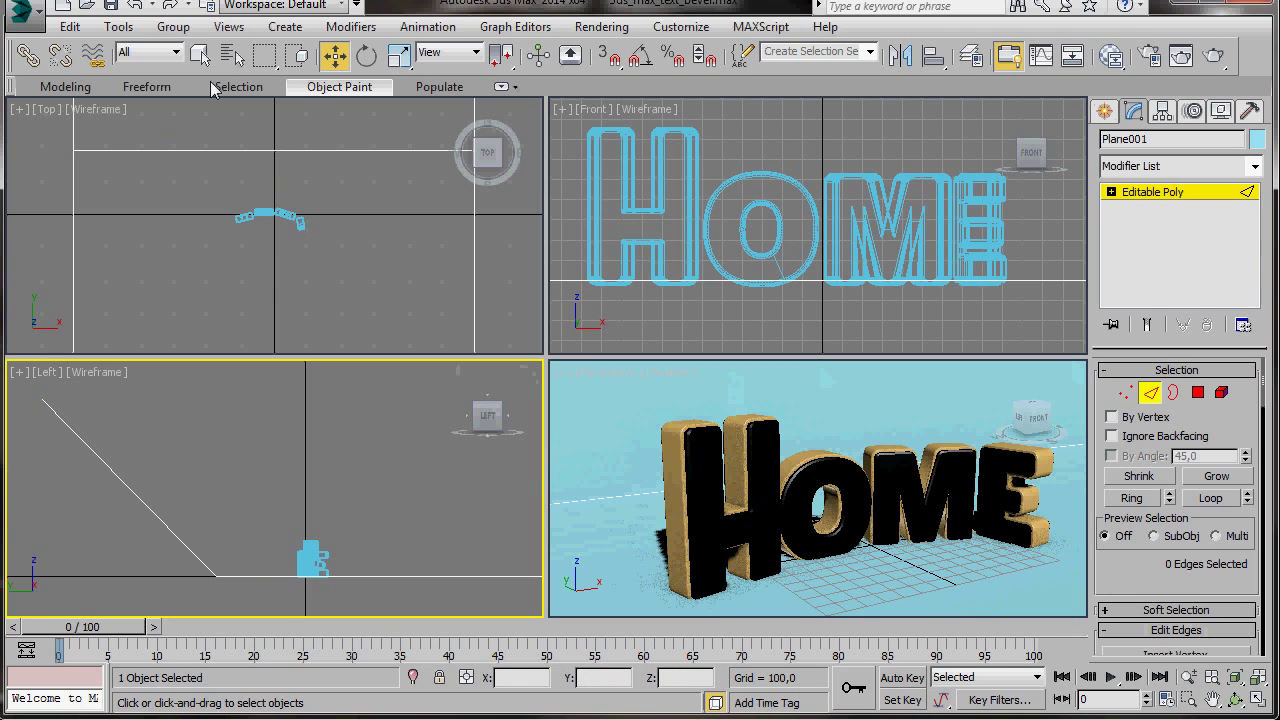
left_click(300, 152)
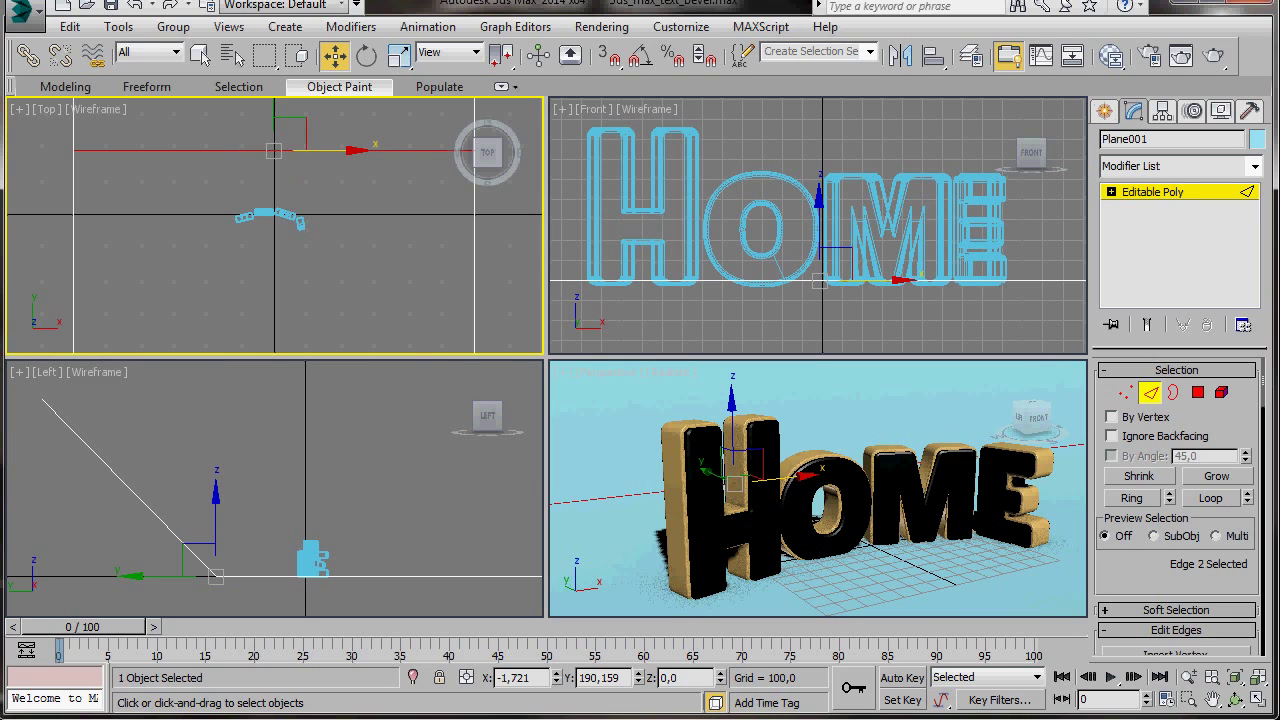
scroll(1123, 567, "down", 3)
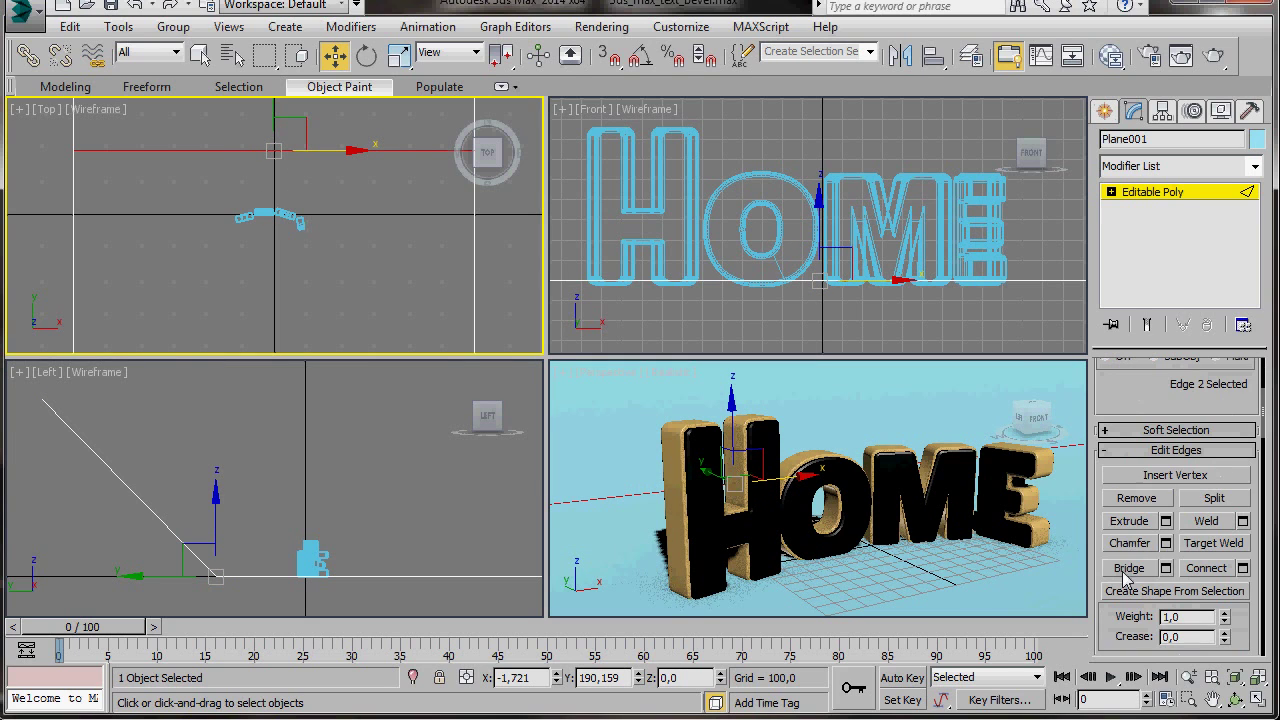
left_click(1165, 543)
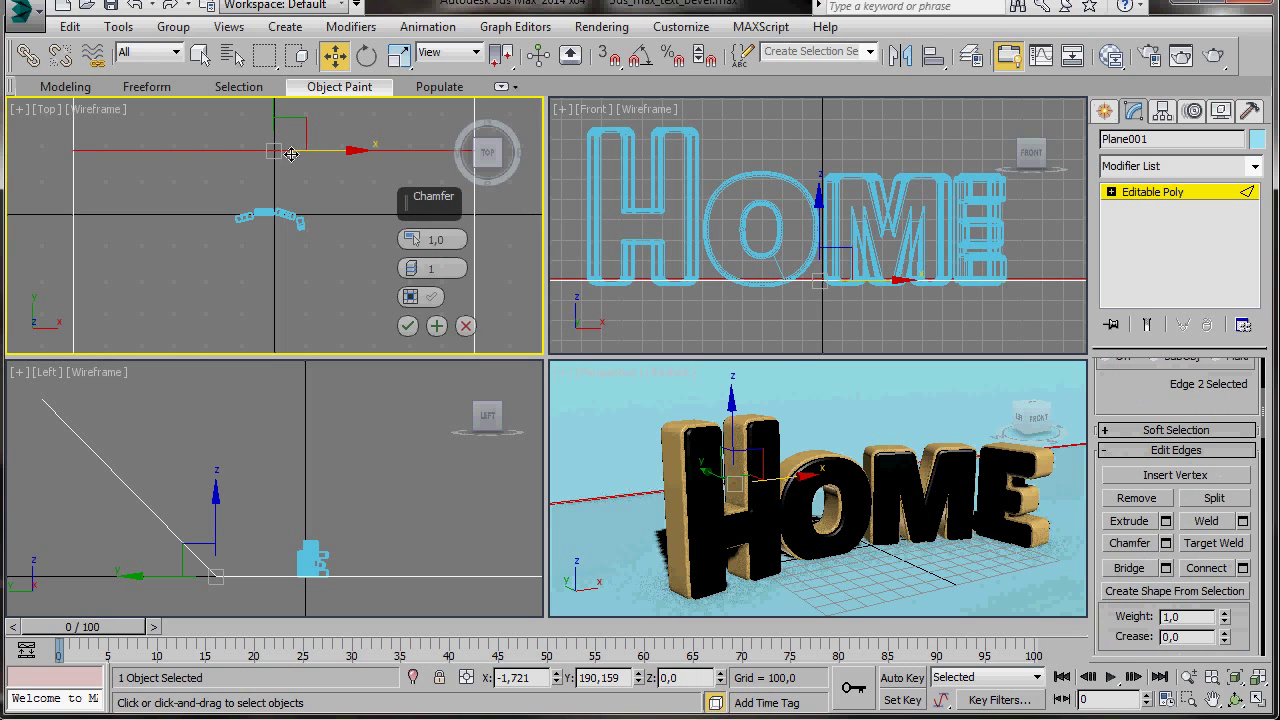
left_click_drag(412, 238, 411, 205)
left_click_drag(413, 270, 410, 203)
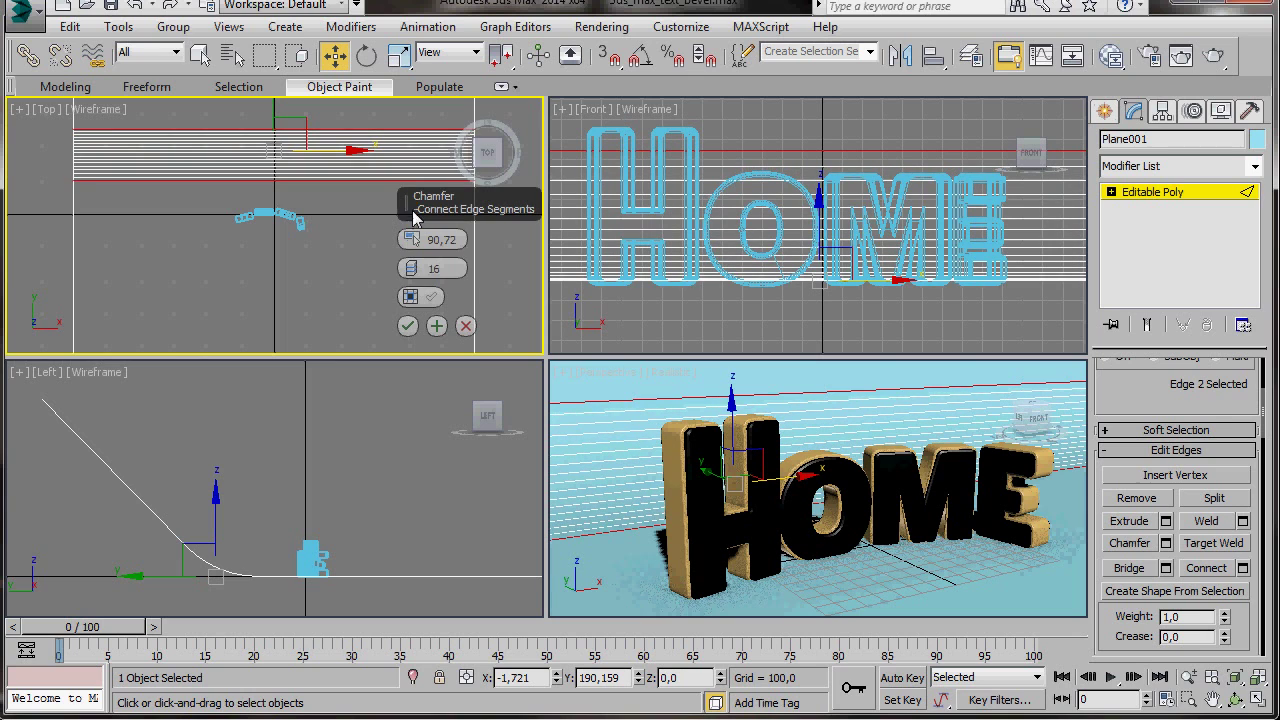
left_click(408, 327)
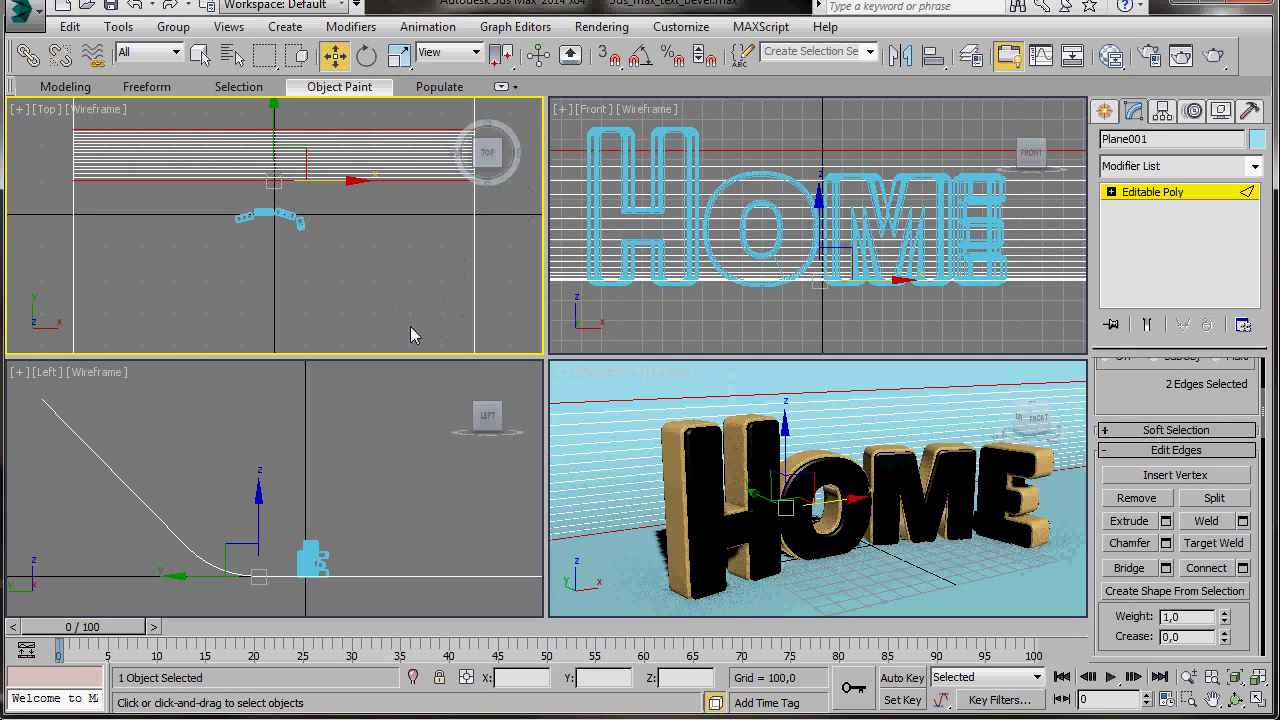
key("q")
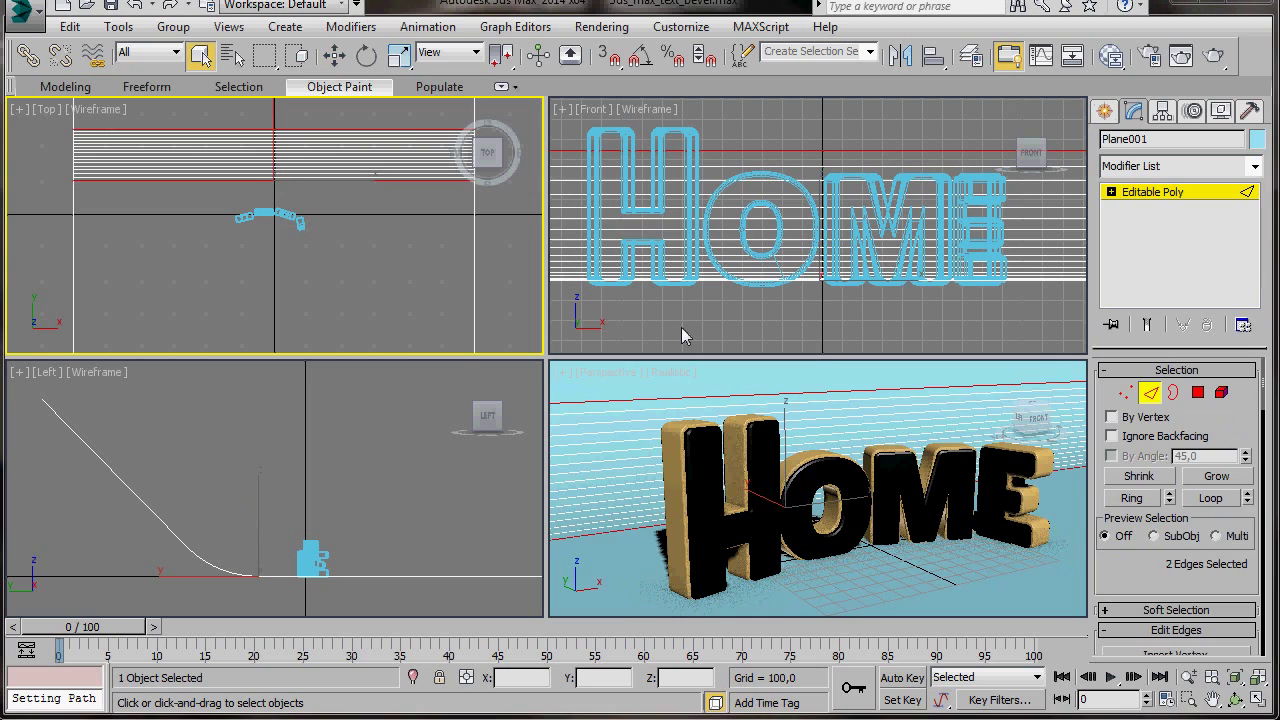
left_click(1156, 193)
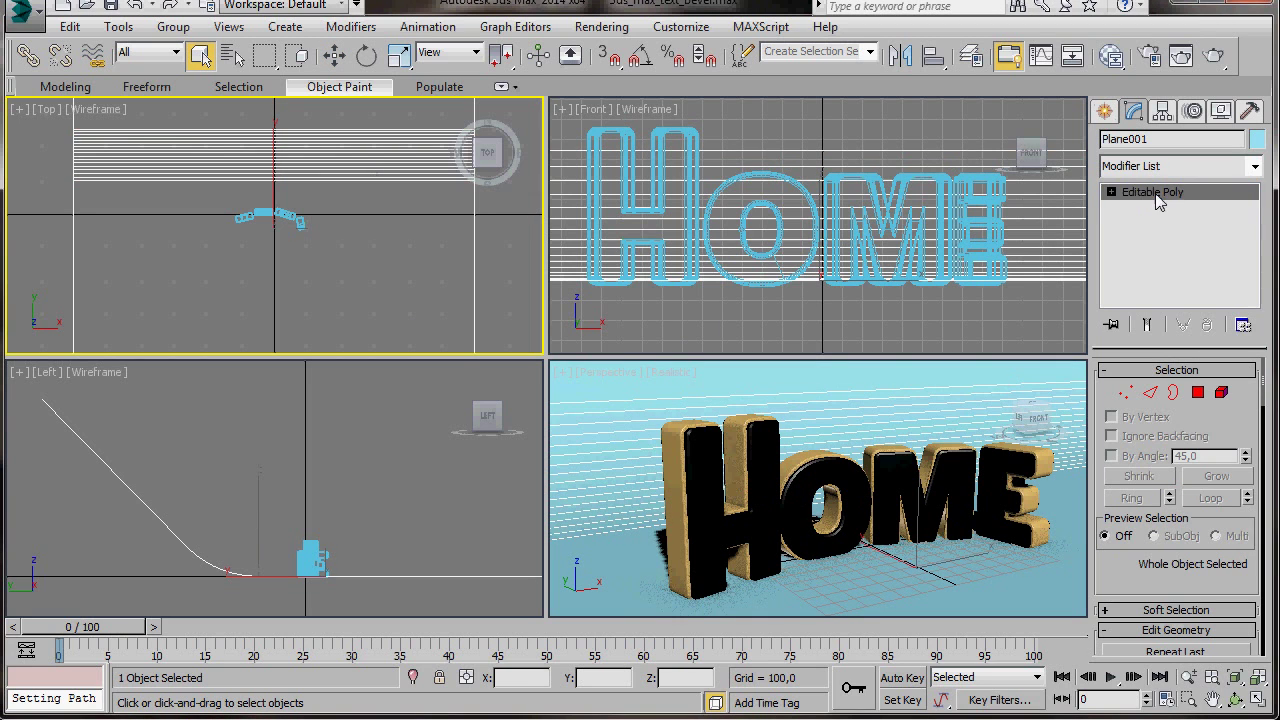
Maximize the Front view and raise the letter O slightly to about Z 26.16, aligning its base with the other letters
left_click(859, 324)
key("alt+w")
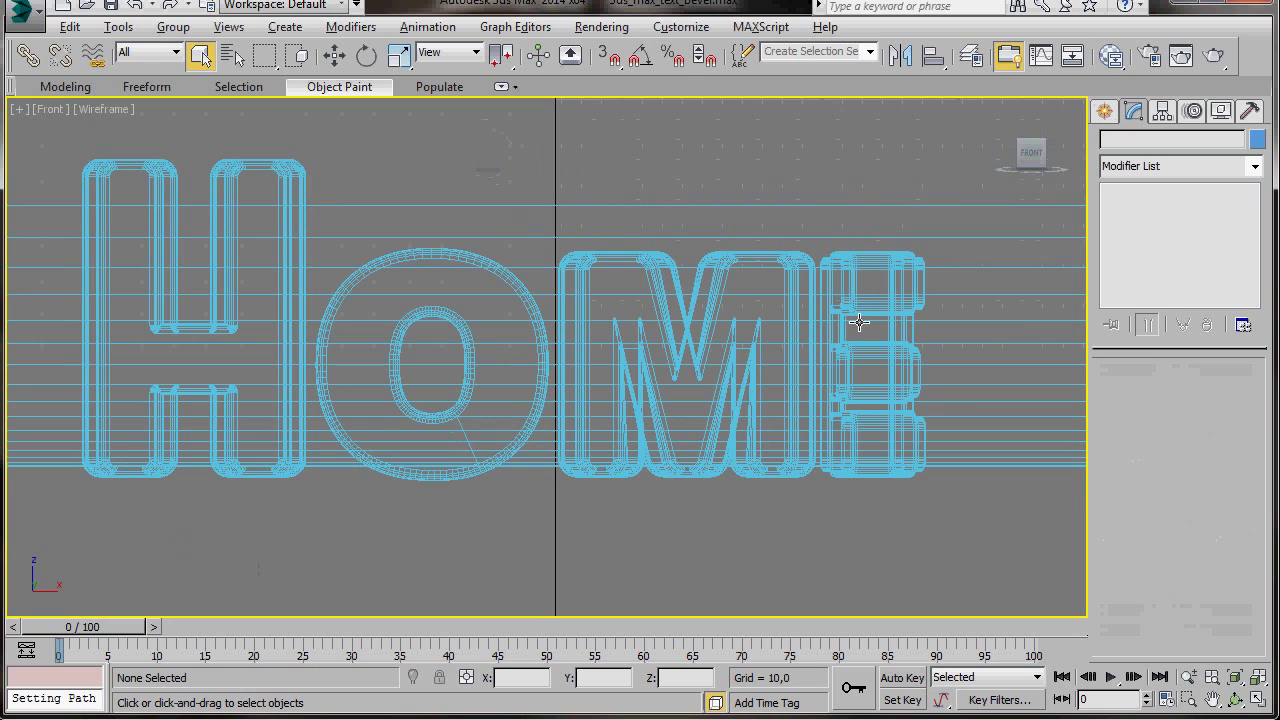
middle_click_drag(528, 543, 534, 543)
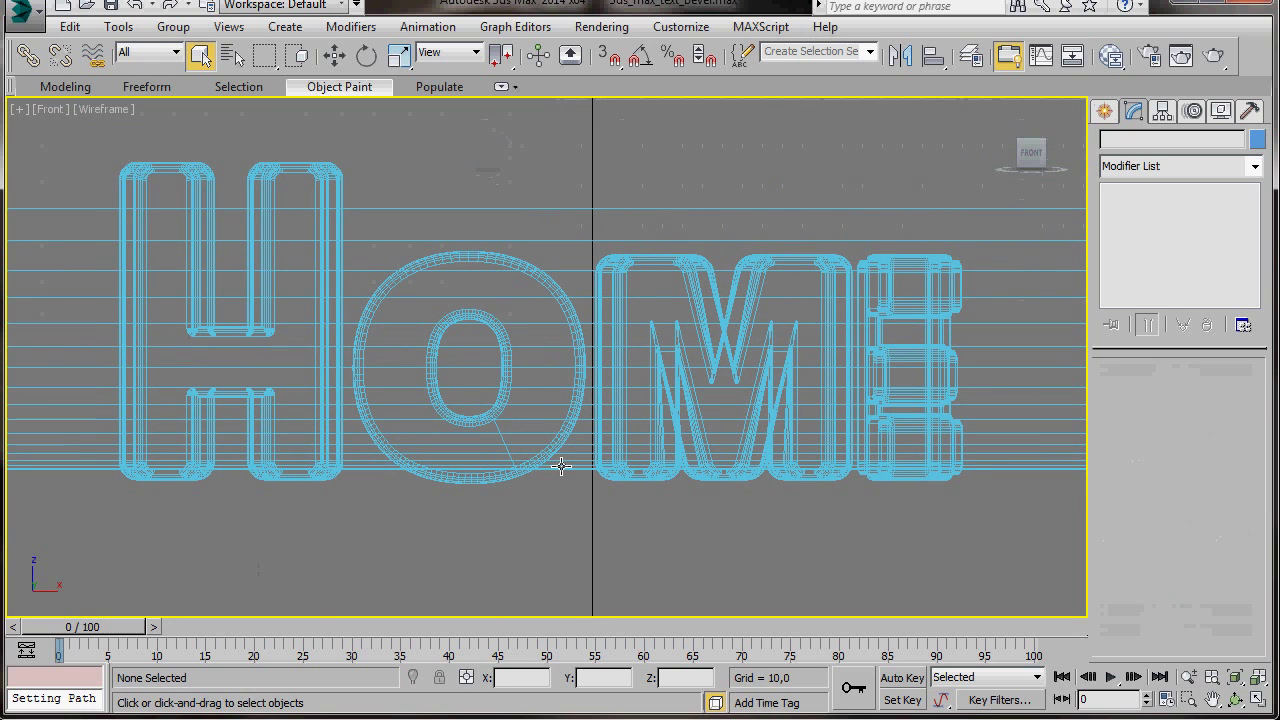
left_click(494, 480)
right_click(495, 393)
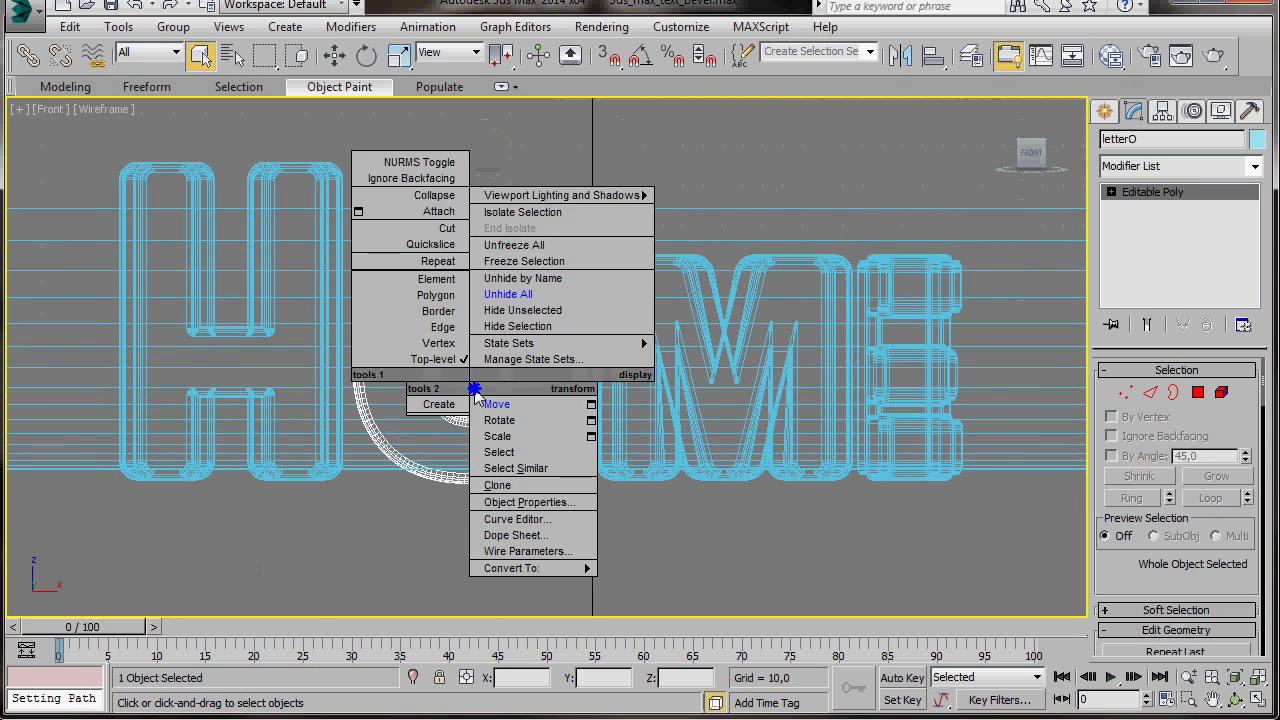
left_click(585, 406)
left_click_drag(470, 331, 469, 330)
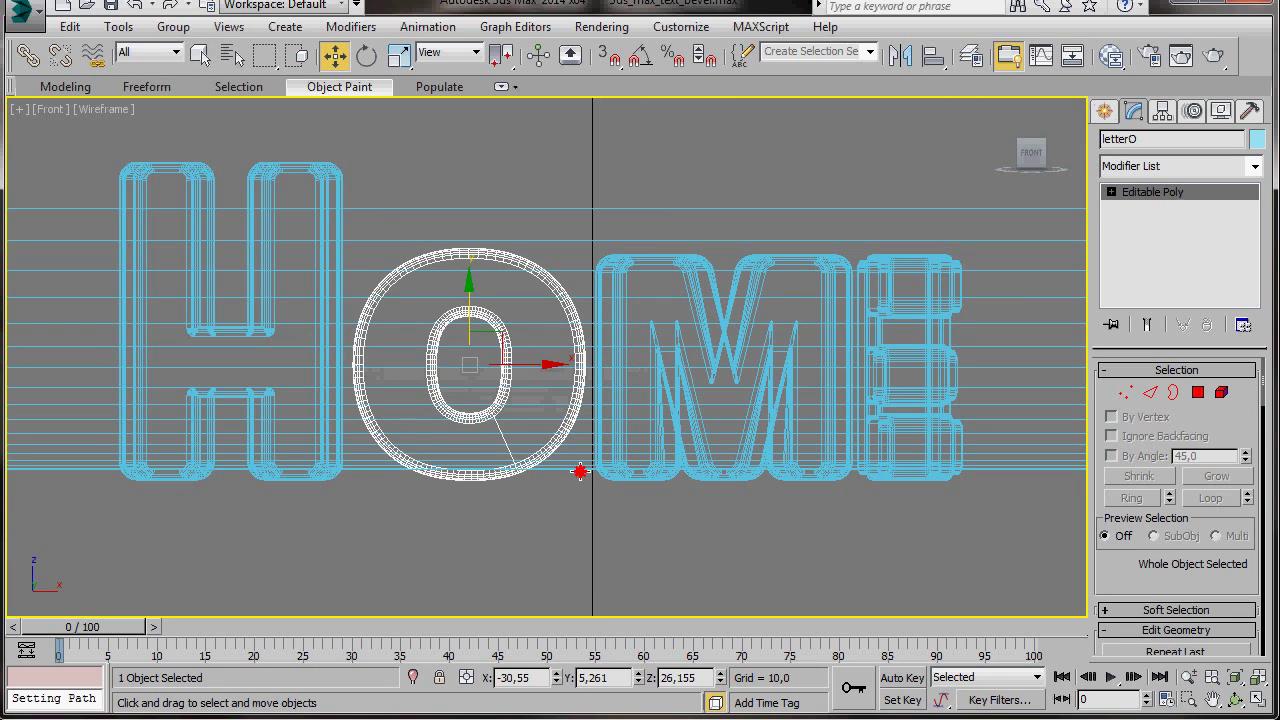
Lower the floor plane to about Z -3.16 at the base of the letters and restore the four-view layout
left_click(580, 471)
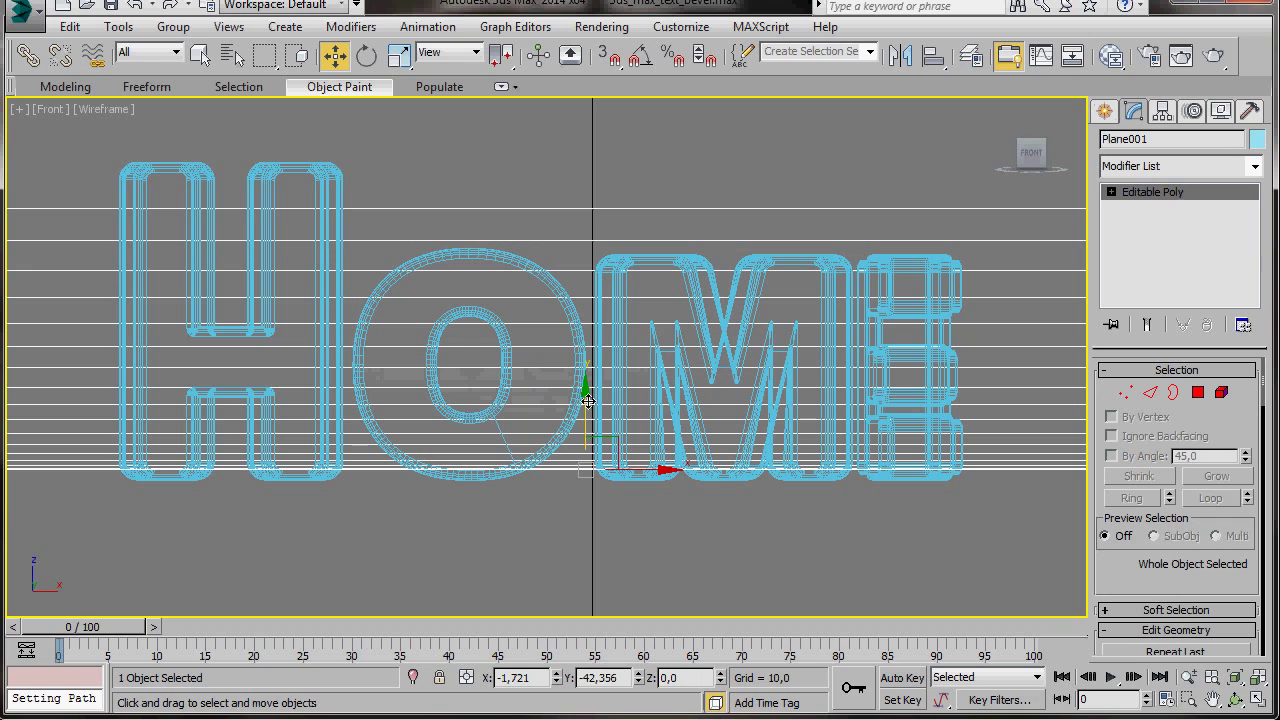
left_click_drag(586, 400, 586, 412)
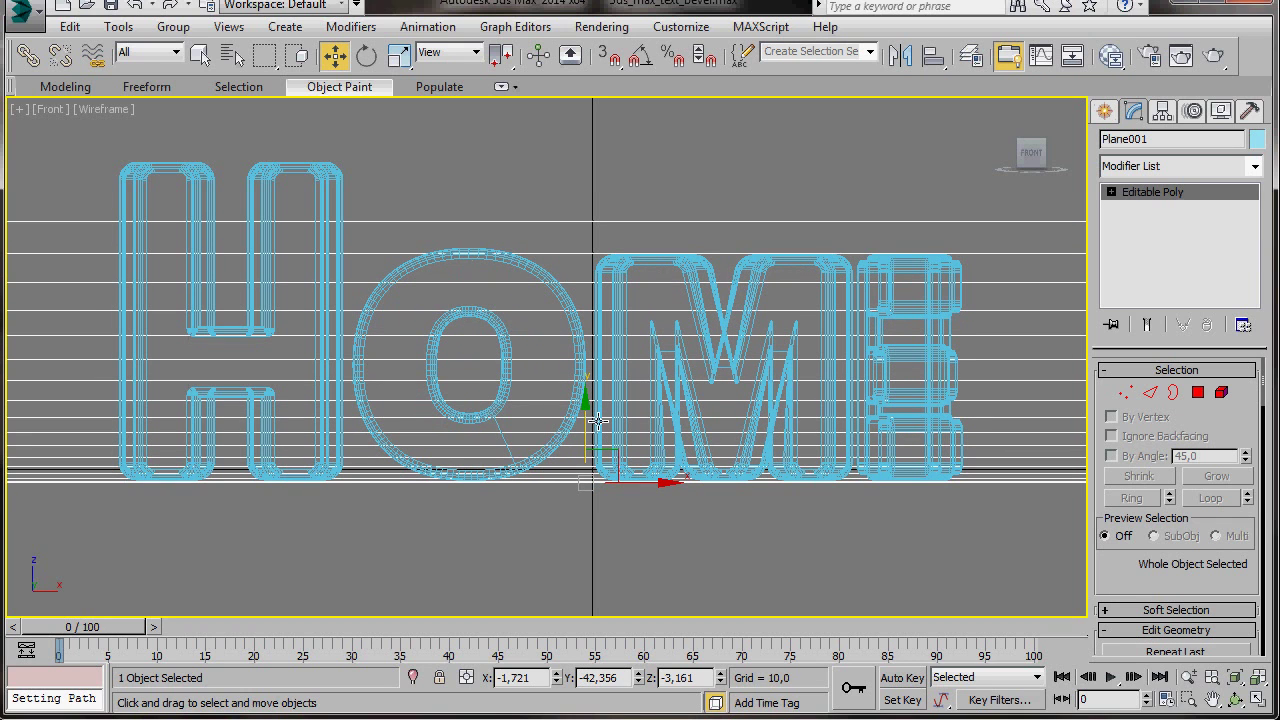
key("alt+w")
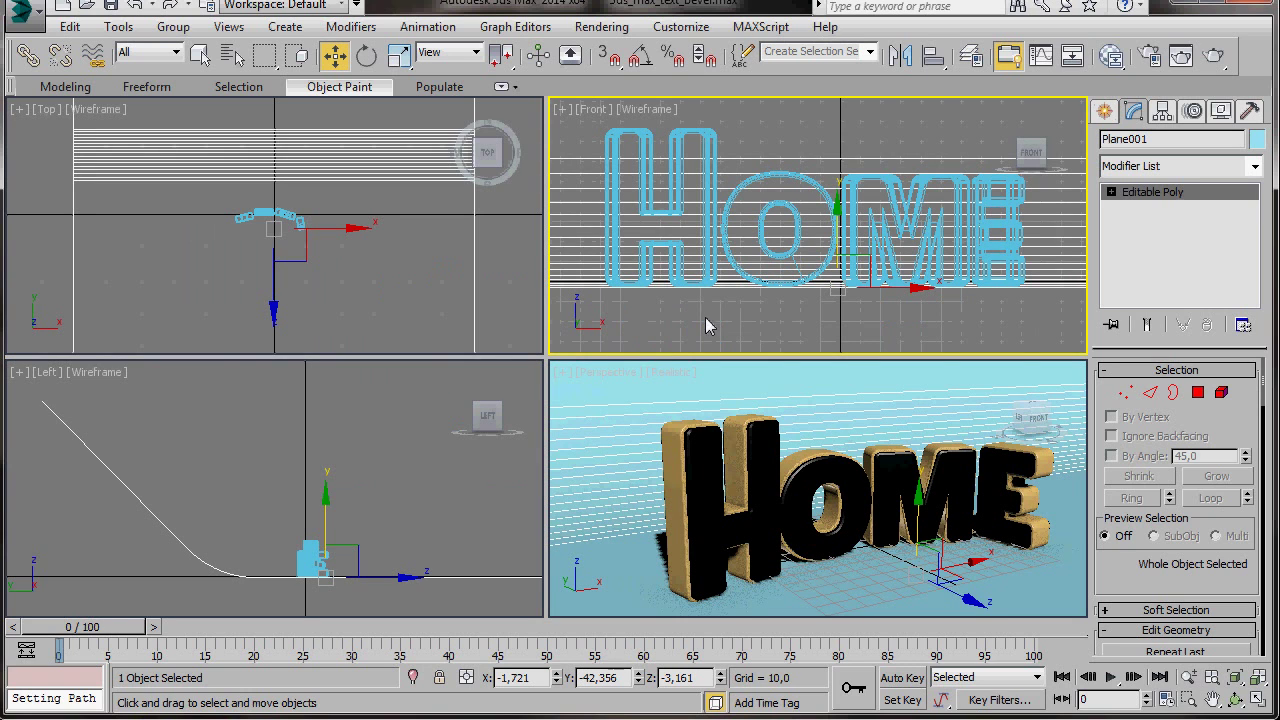
Rename the floor plane "ground" and activate the Perspective view
double_click(1160, 140)
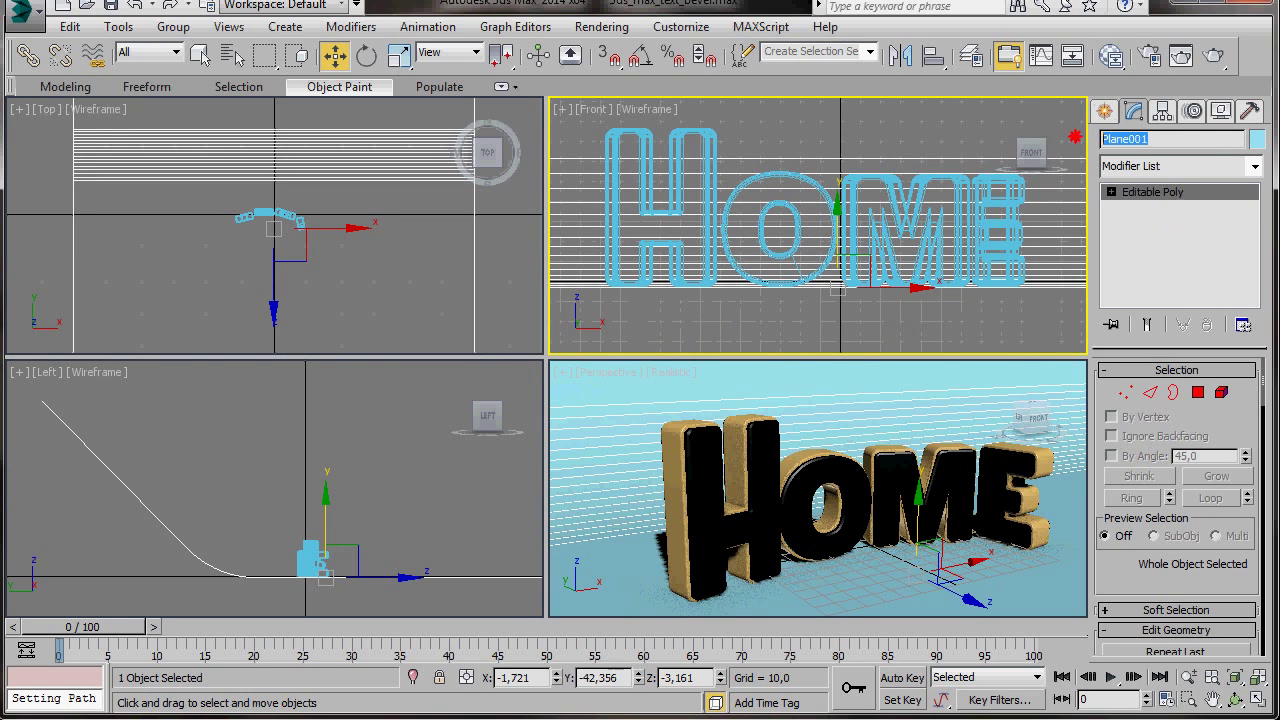
type("ground")
left_click(638, 603)
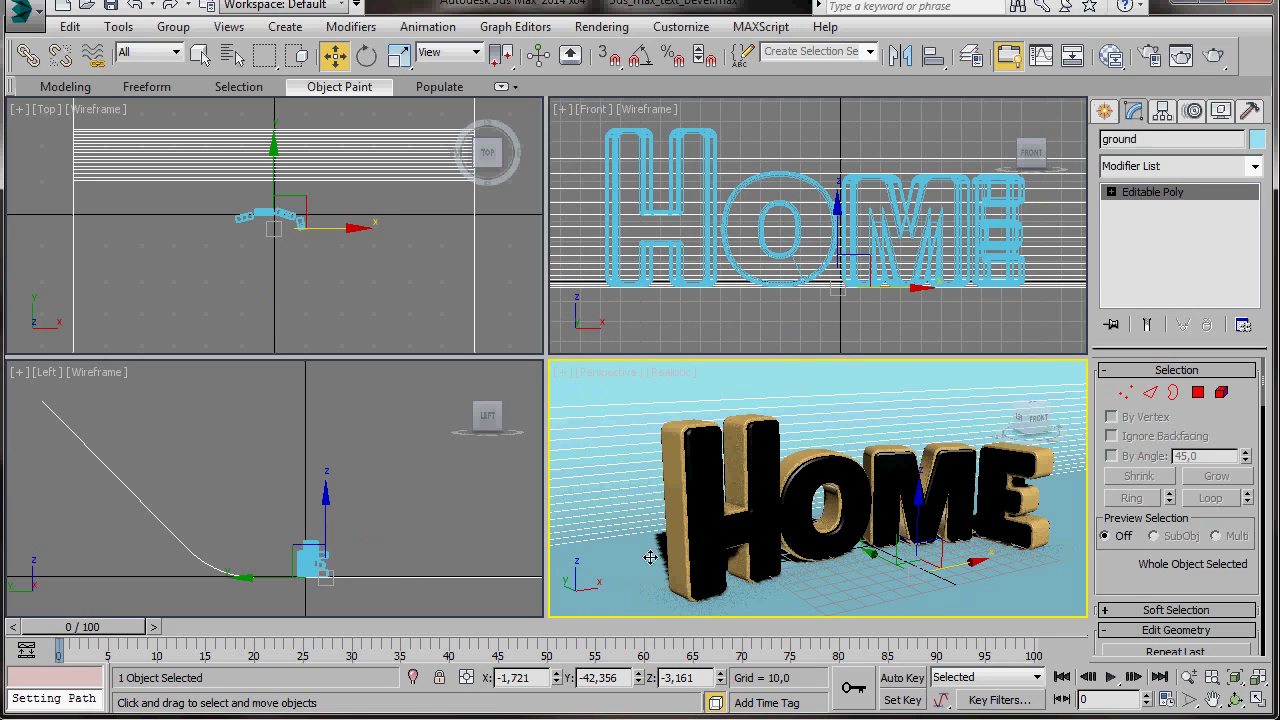
Add a Standard material below the home material in the Slate Material Editor and name it "ground"
left_click(1112, 55)
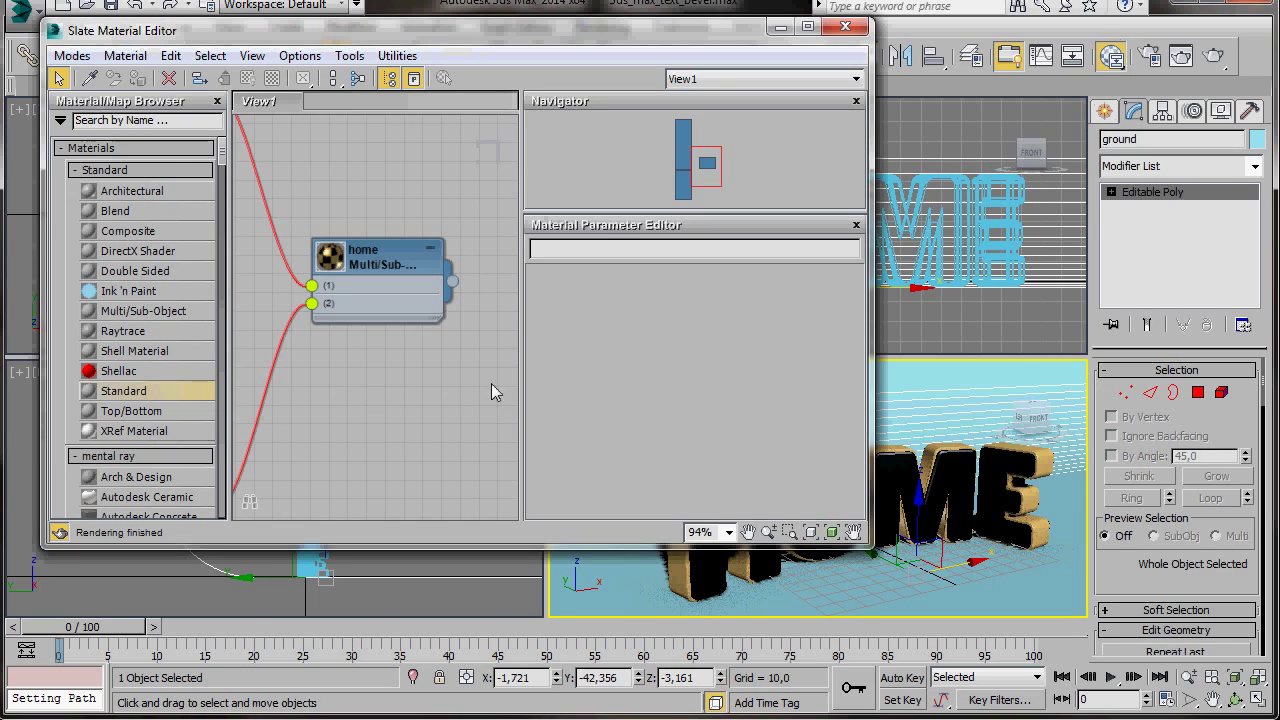
left_click_drag(145, 389, 378, 381)
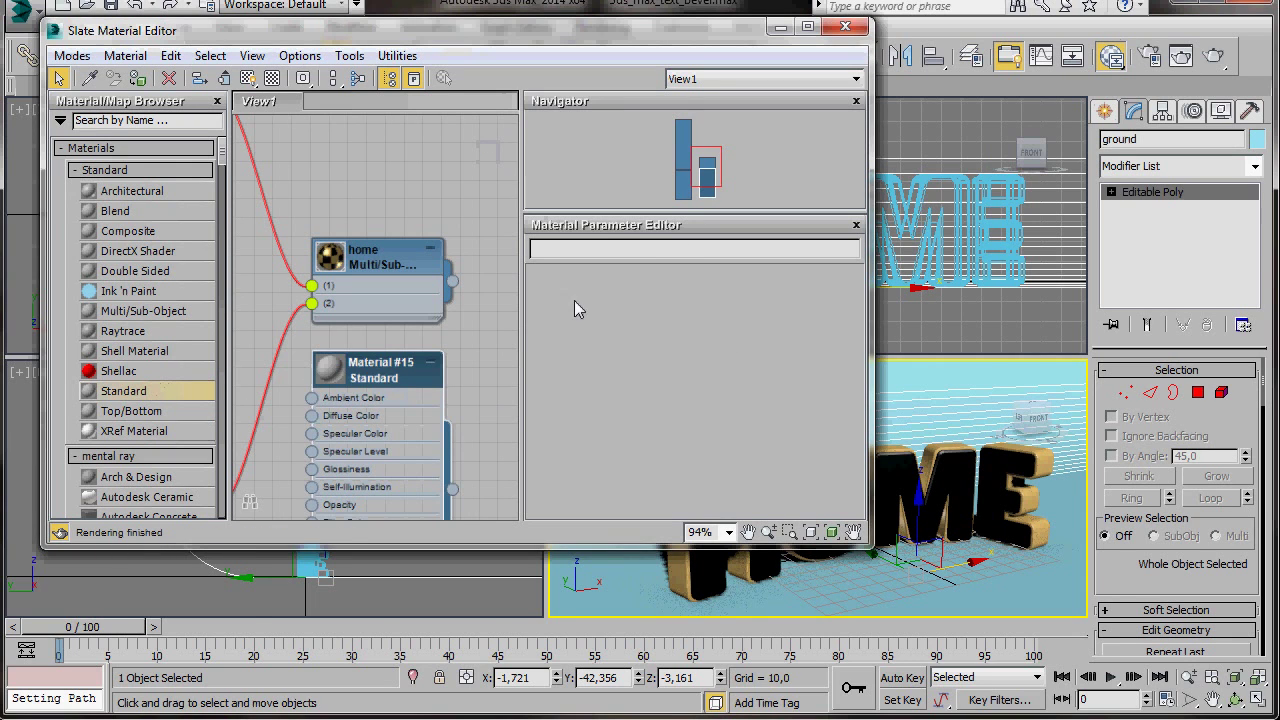
double_click(381, 370)
left_click_drag(605, 248, 512, 240)
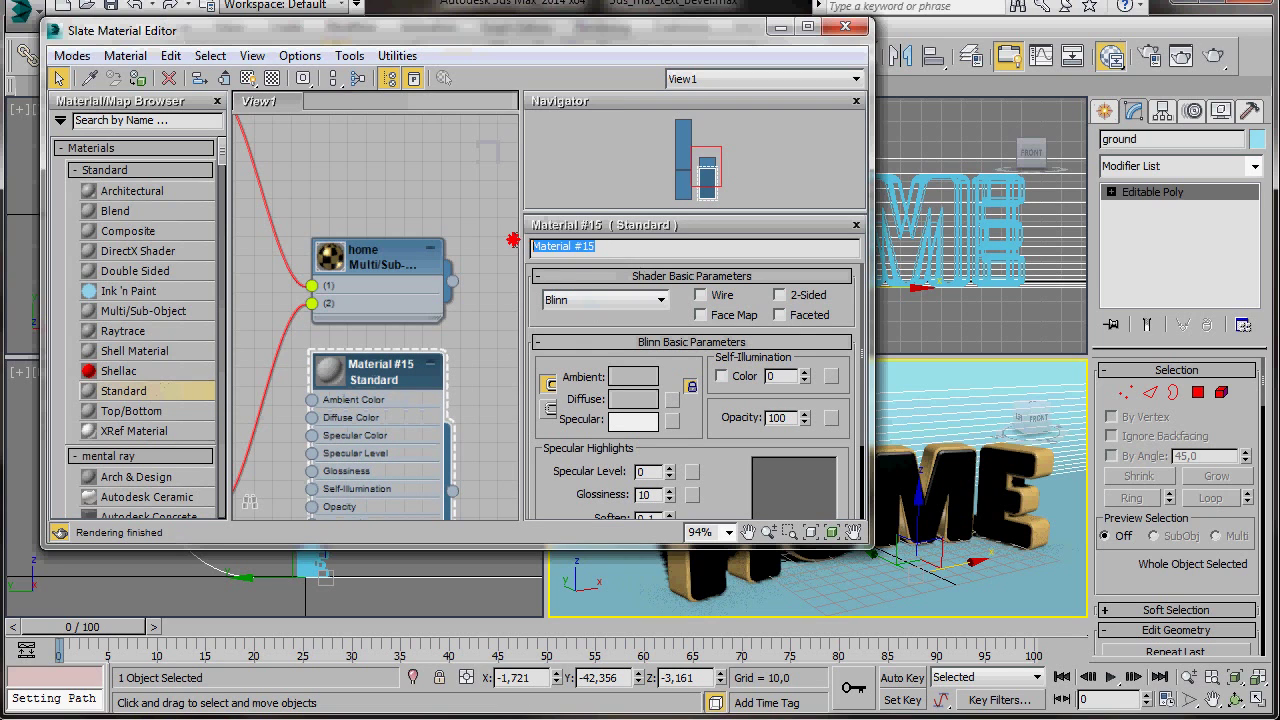
type("ground")
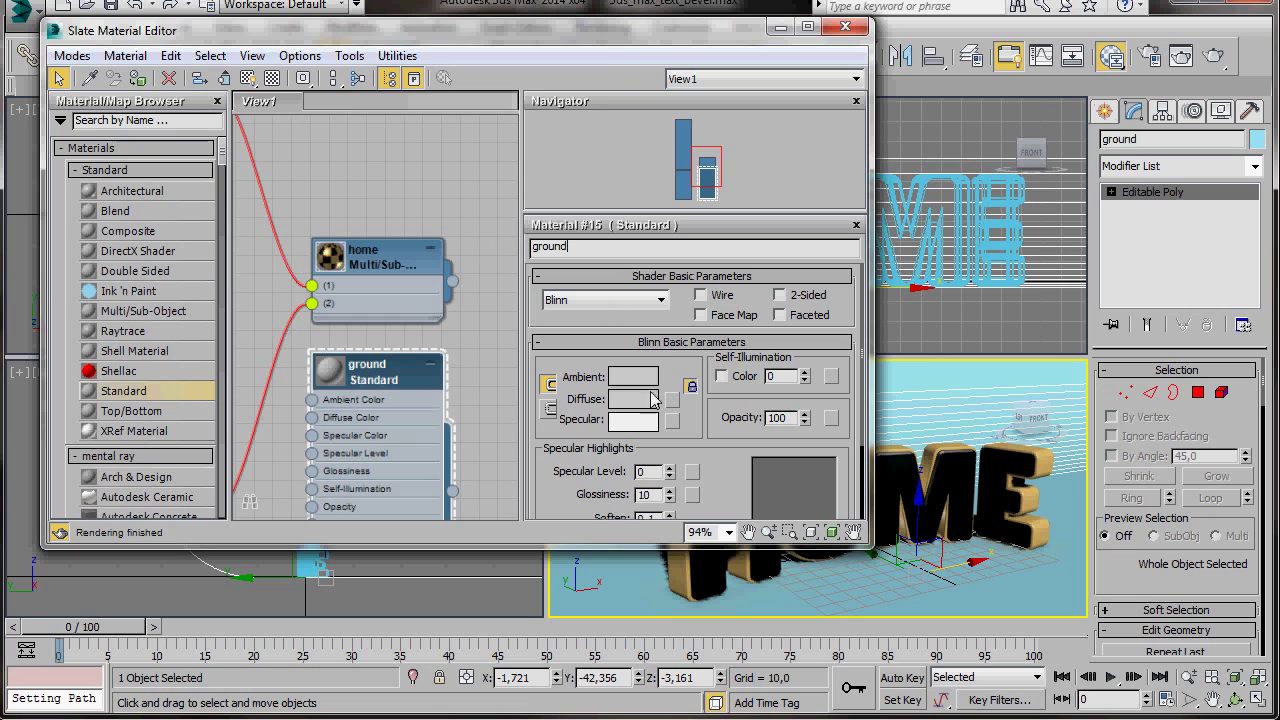
Set the ground material's diffuse colour to a light grey of value 185 and apply the material to the ground plane
left_click(636, 398)
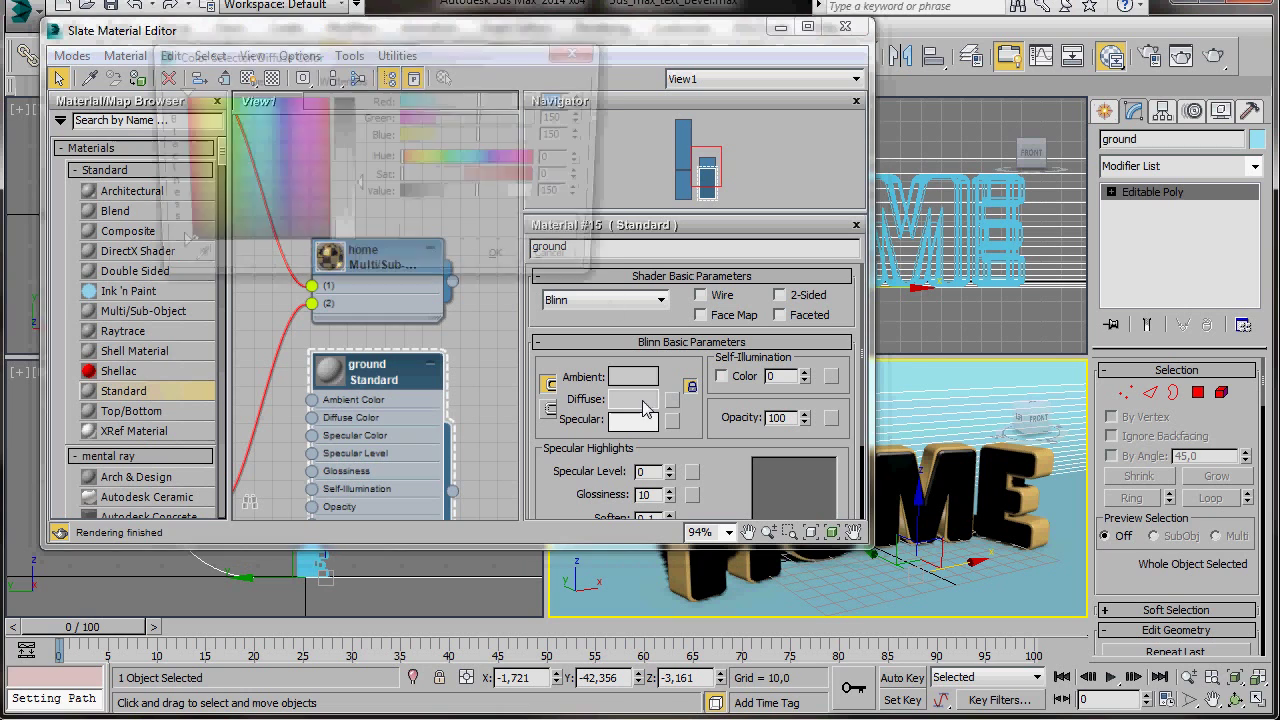
left_click_drag(362, 190, 360, 207)
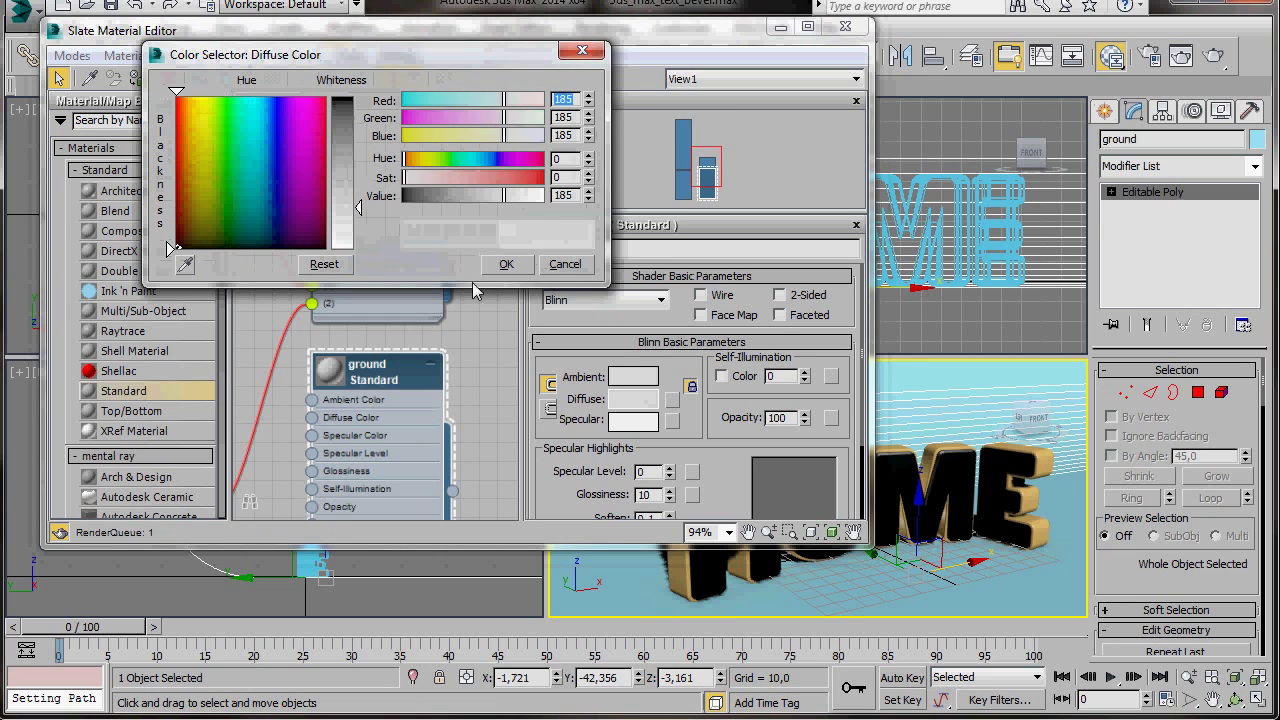
left_click(506, 266)
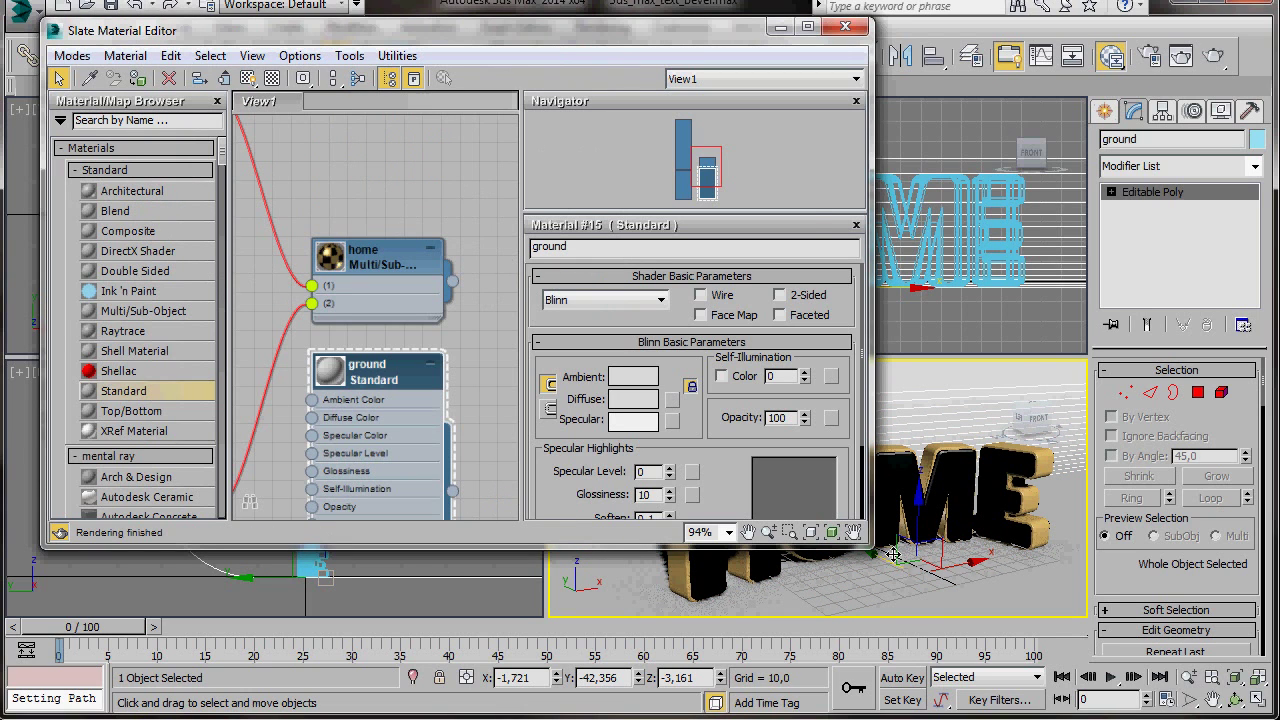
left_click(846, 32)
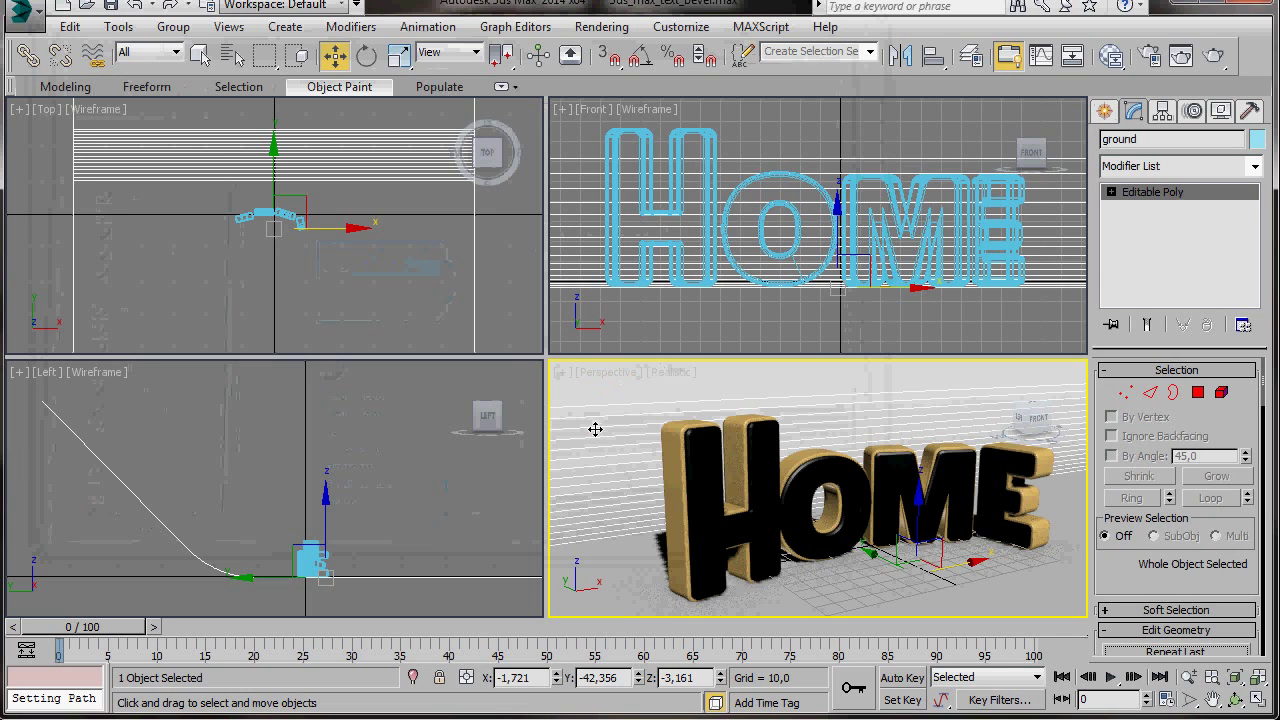
Create a target camera from the Perspective view and move it to about X -68.13, Y -347.98, Z 115.30
left_click(228, 27)
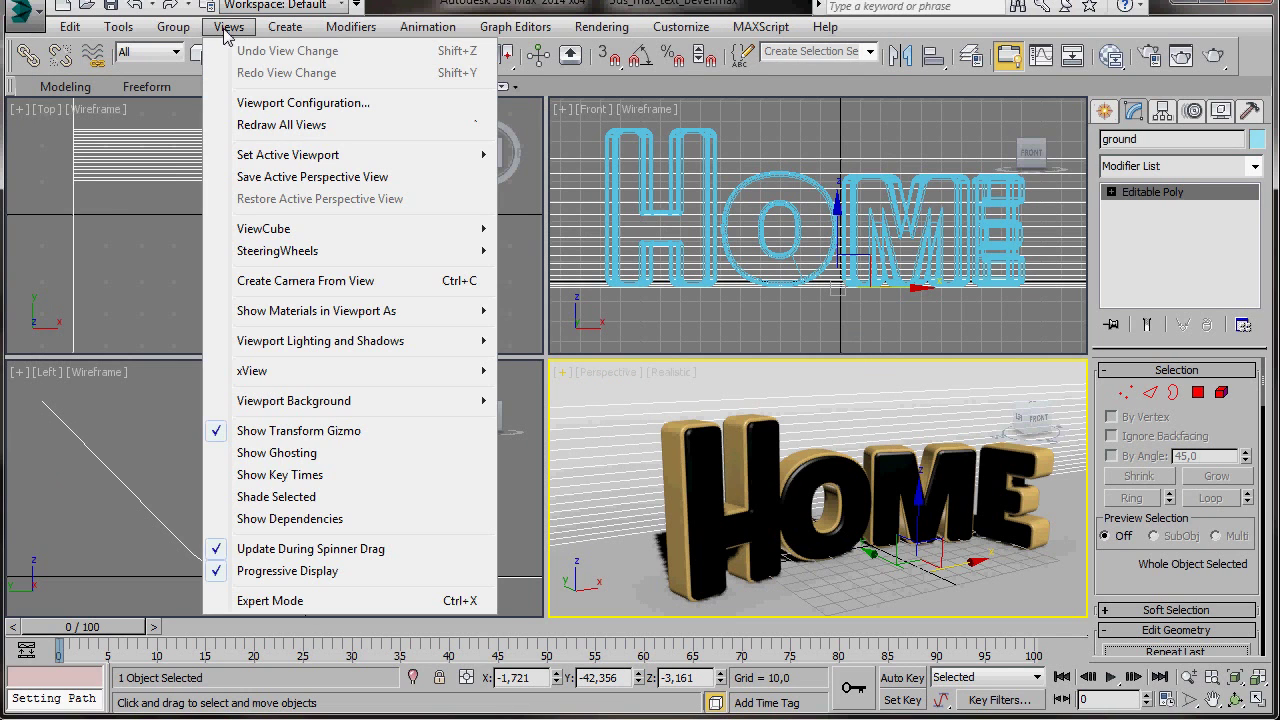
left_click(245, 284)
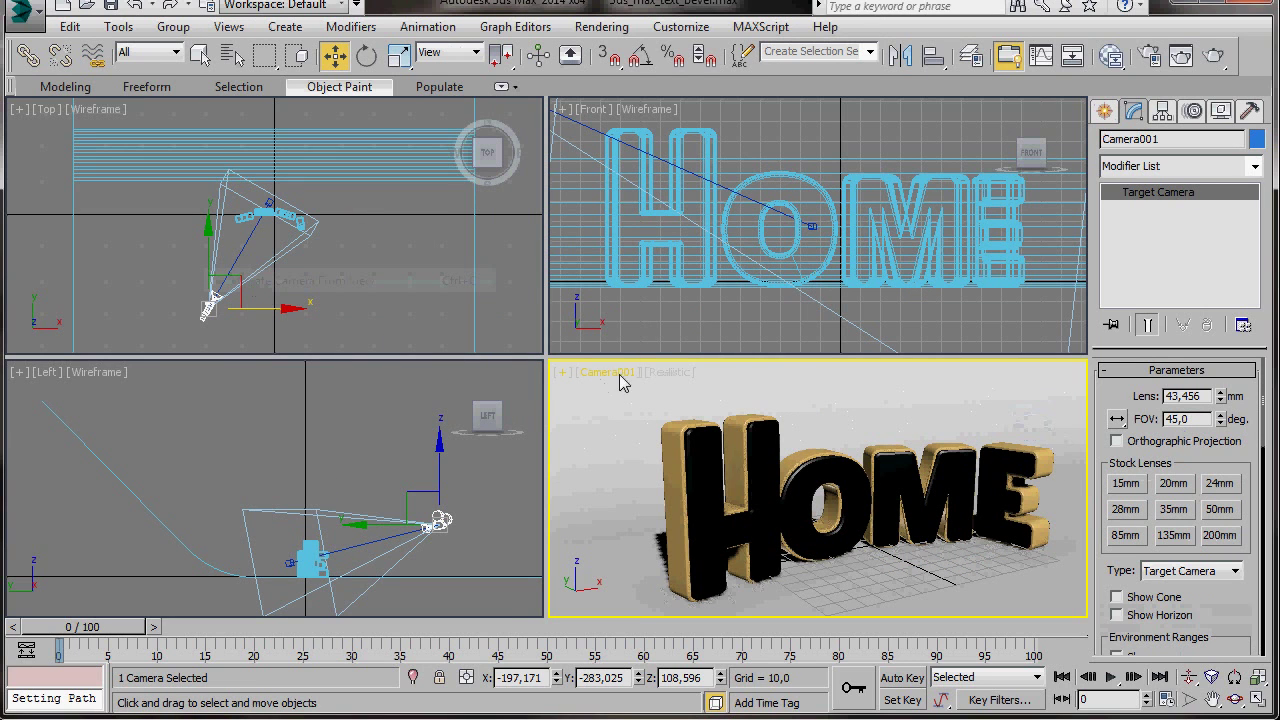
left_click(287, 313)
left_click_drag(287, 309, 325, 313)
left_click(440, 521)
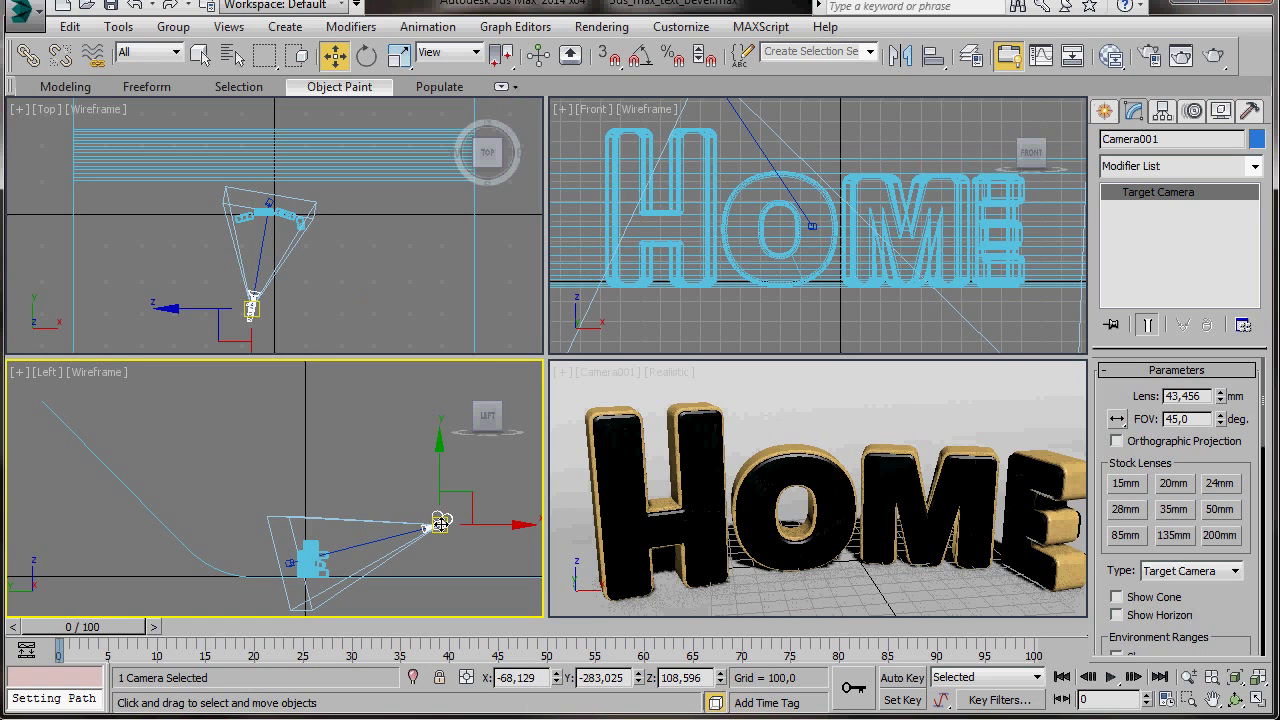
mouse_move(463, 514)
left_mouse_down()
mouse_move(481, 510)
mouse_move(468, 520)
left_mouse_up()
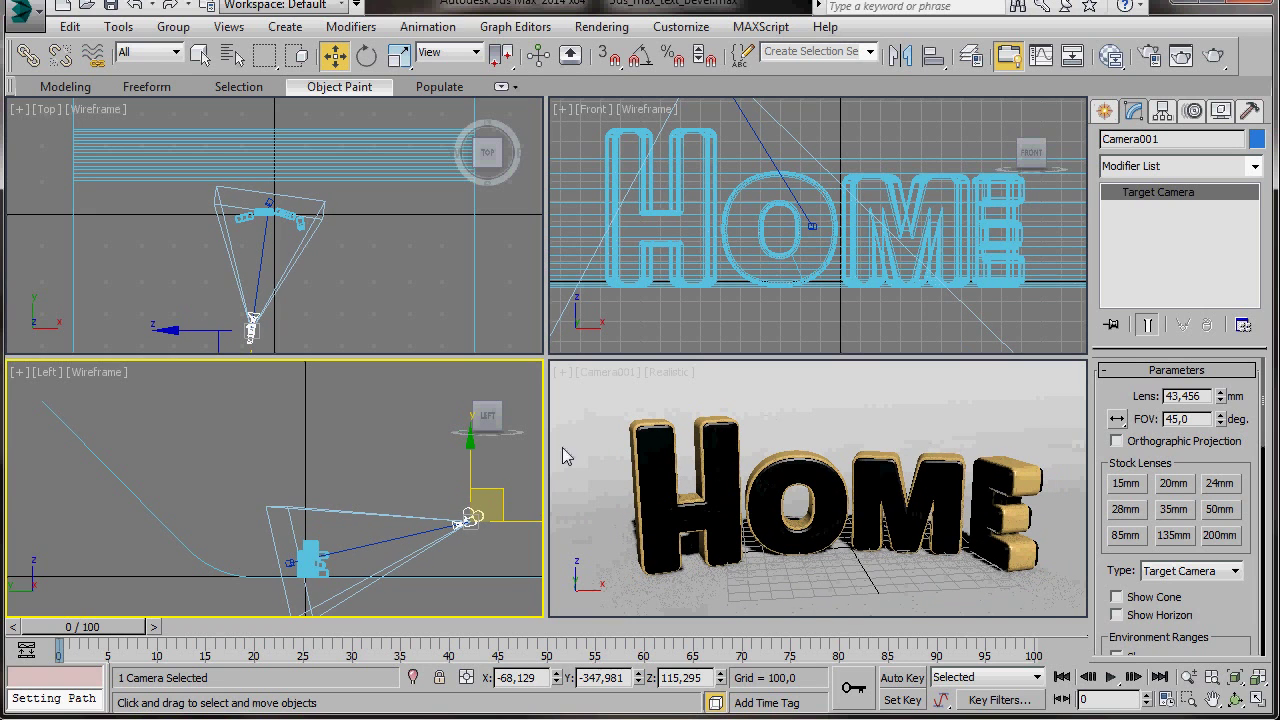
Show the safe frames in the camera view
right_click(593, 385)
left_click(595, 377)
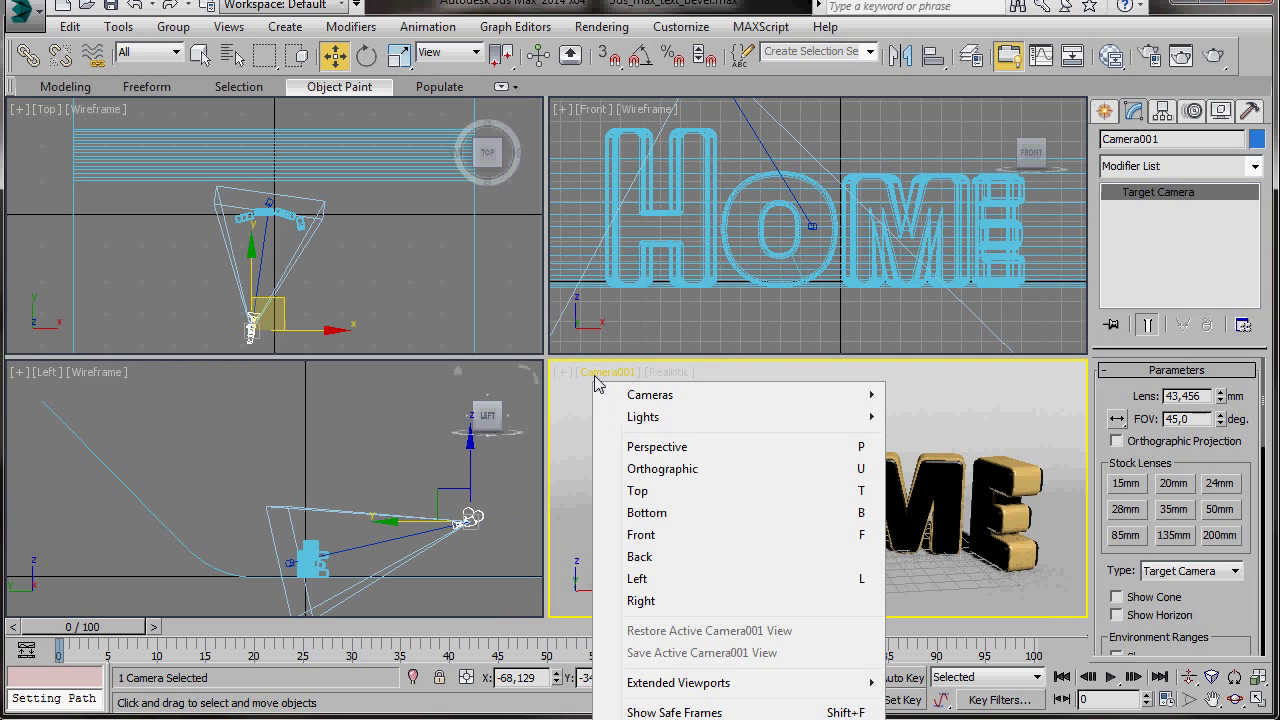
left_click(665, 712)
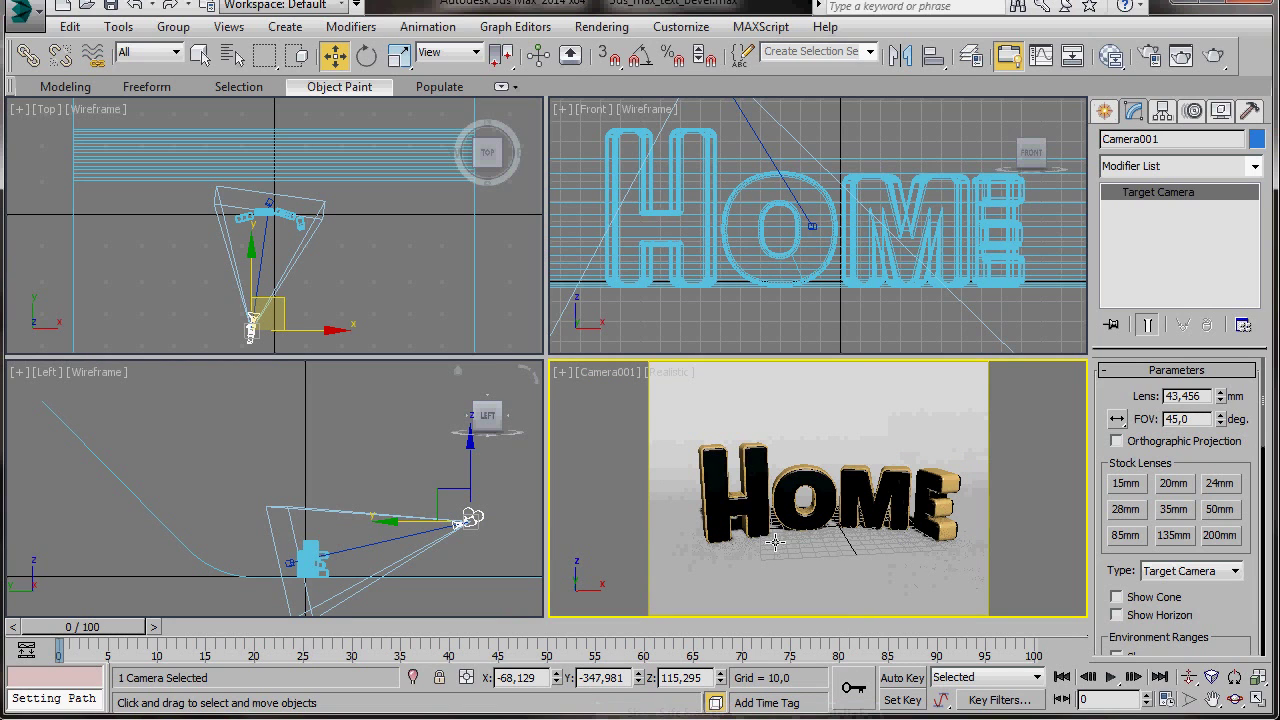
Set the render output size to HDTV (video) with a width of 640 pixels
left_click(598, 27)
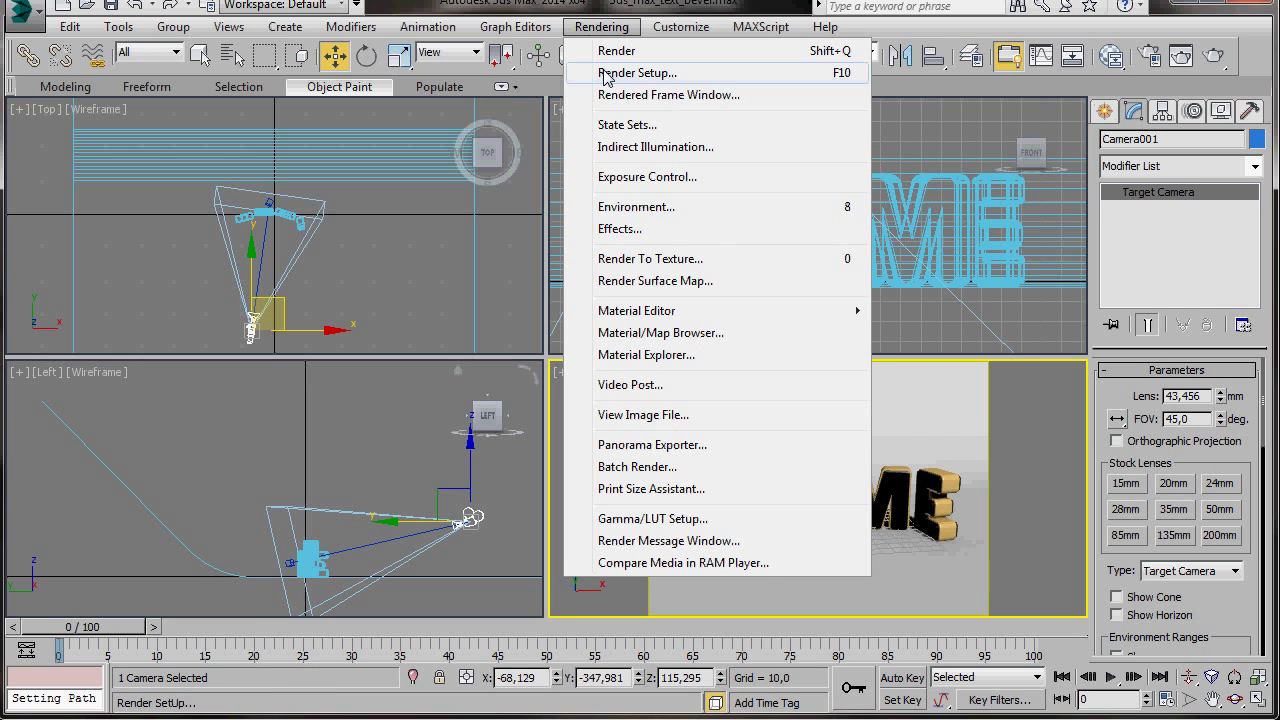
left_click(607, 73)
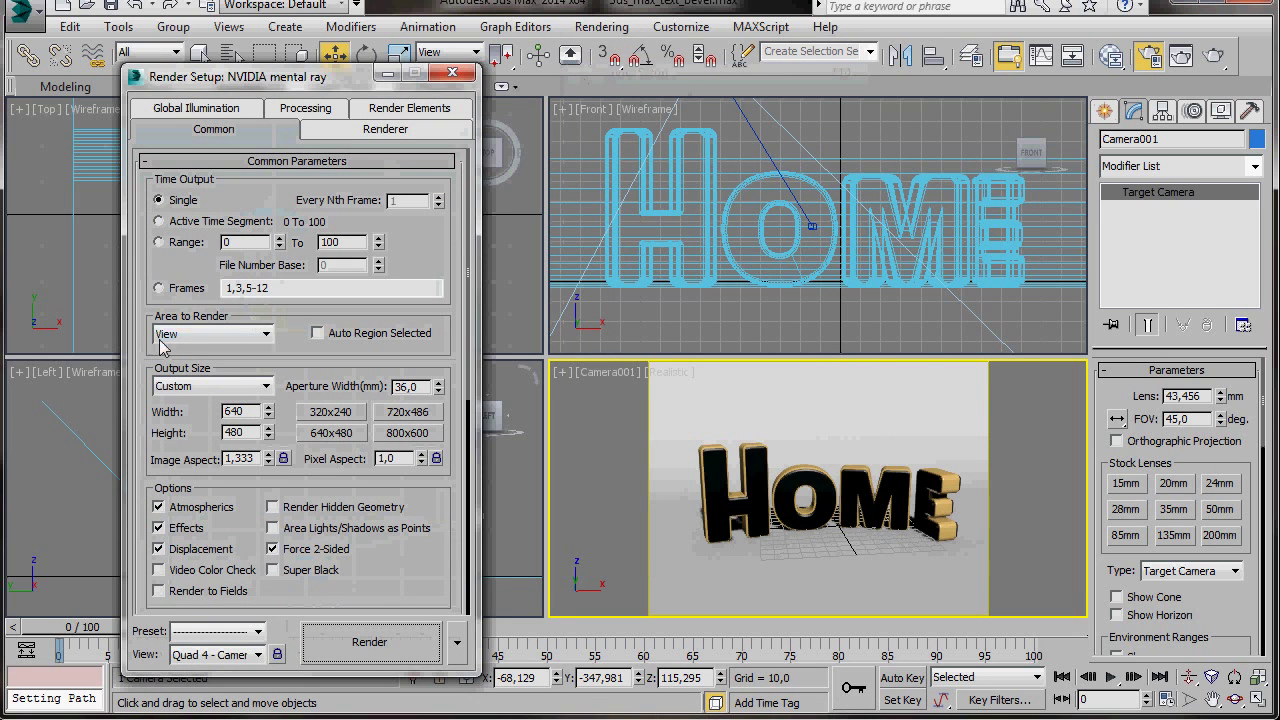
left_click(258, 389)
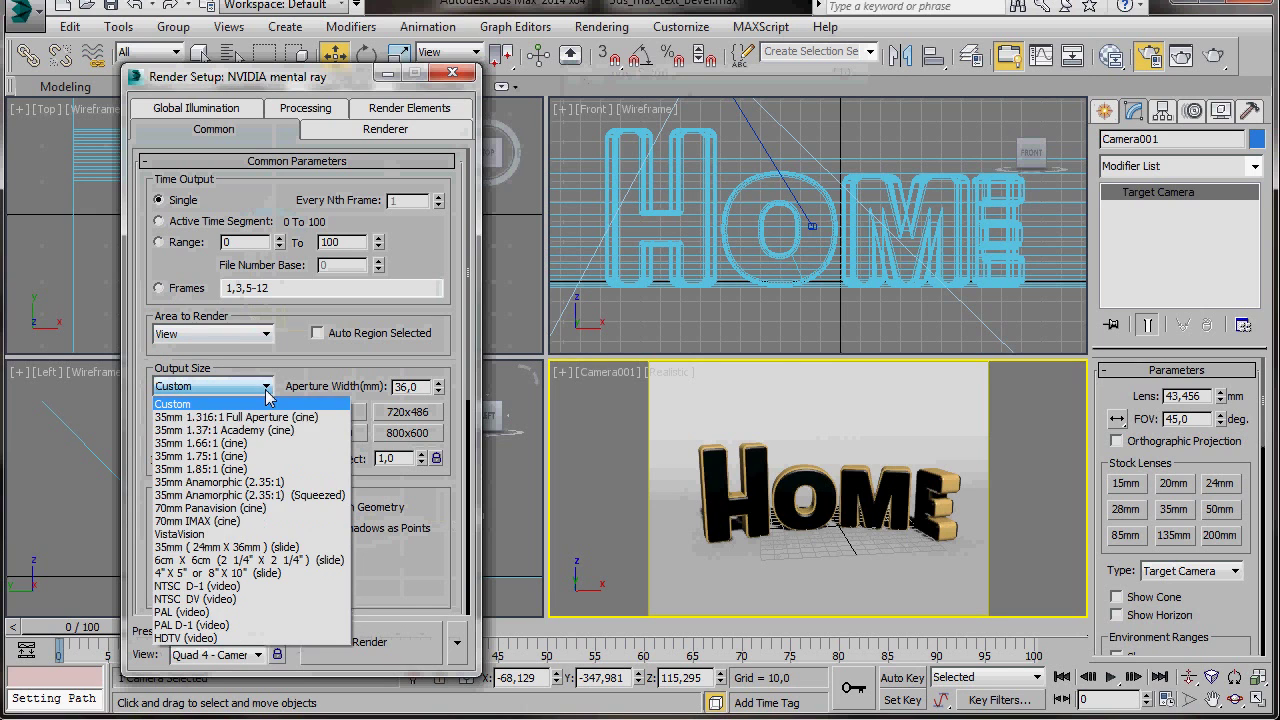
left_click(226, 639)
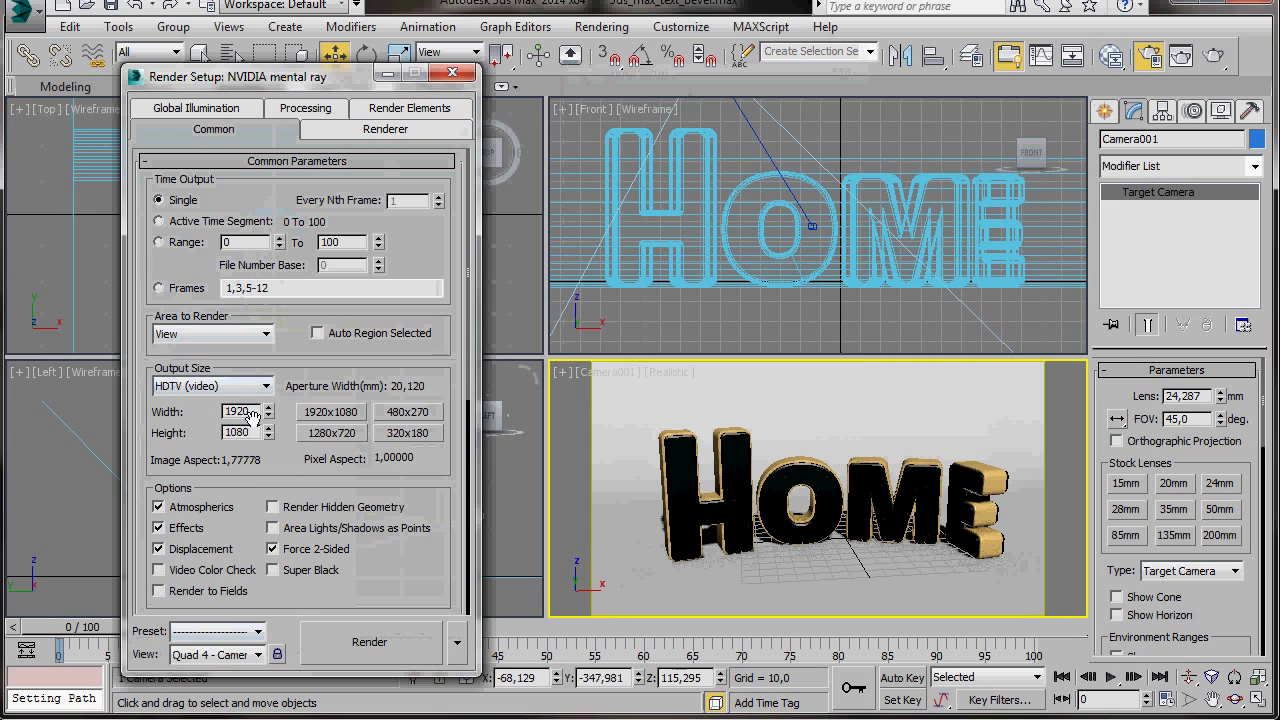
left_click_drag(250, 411, 207, 413)
type("640")
key("Return")
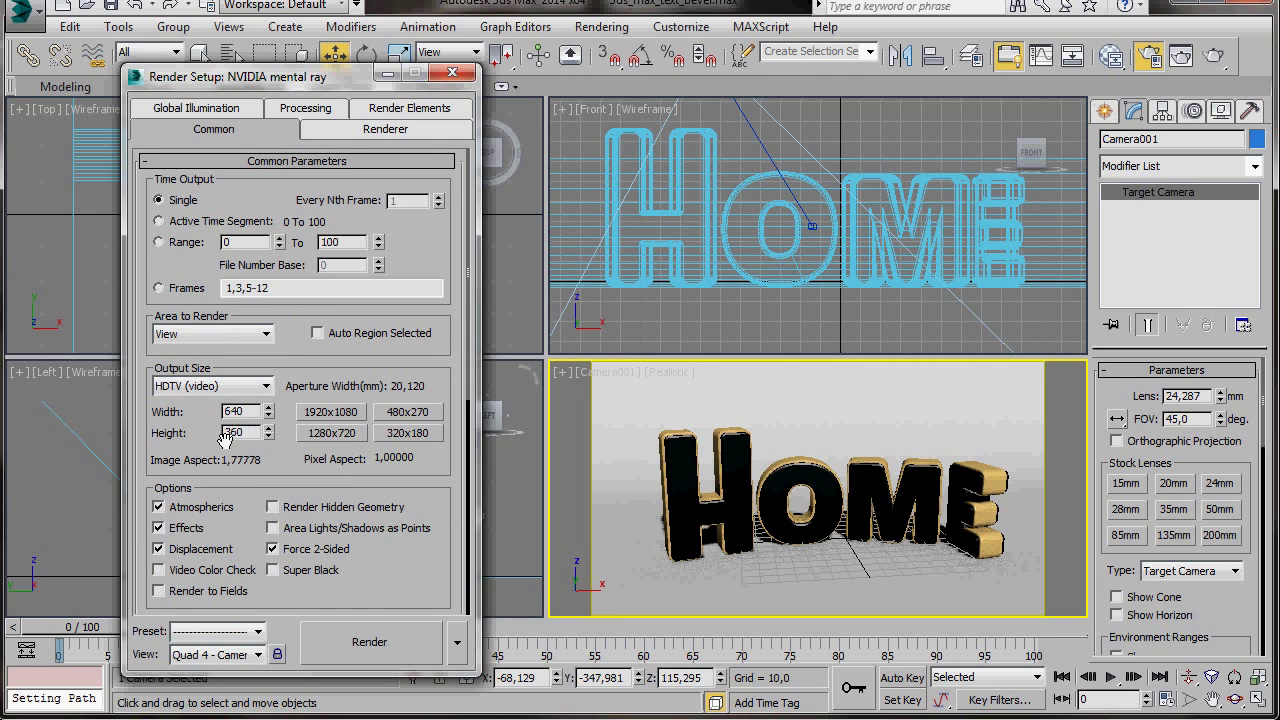
left_click(451, 76)
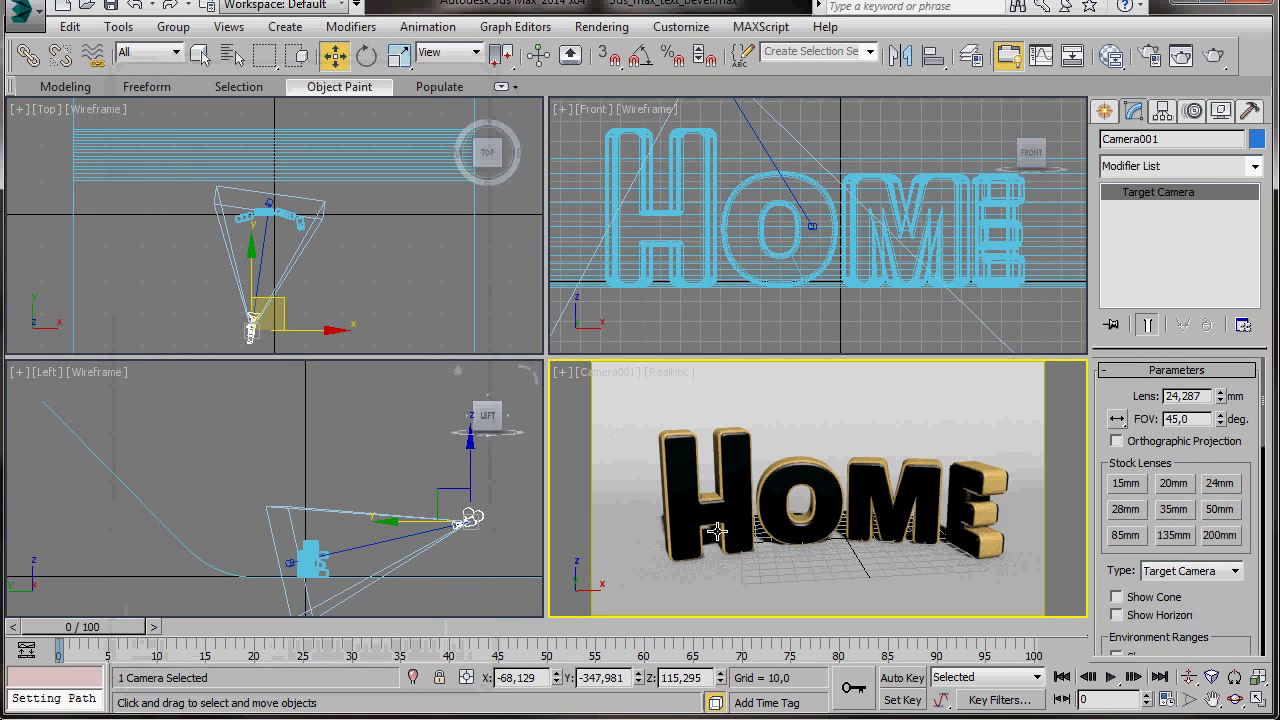
Truck the camera slightly to reframe the text, and rotate the letter H about its vertical axis to about 32.98 degrees
left_click(1212, 698)
left_click_drag(829, 555, 815, 552)
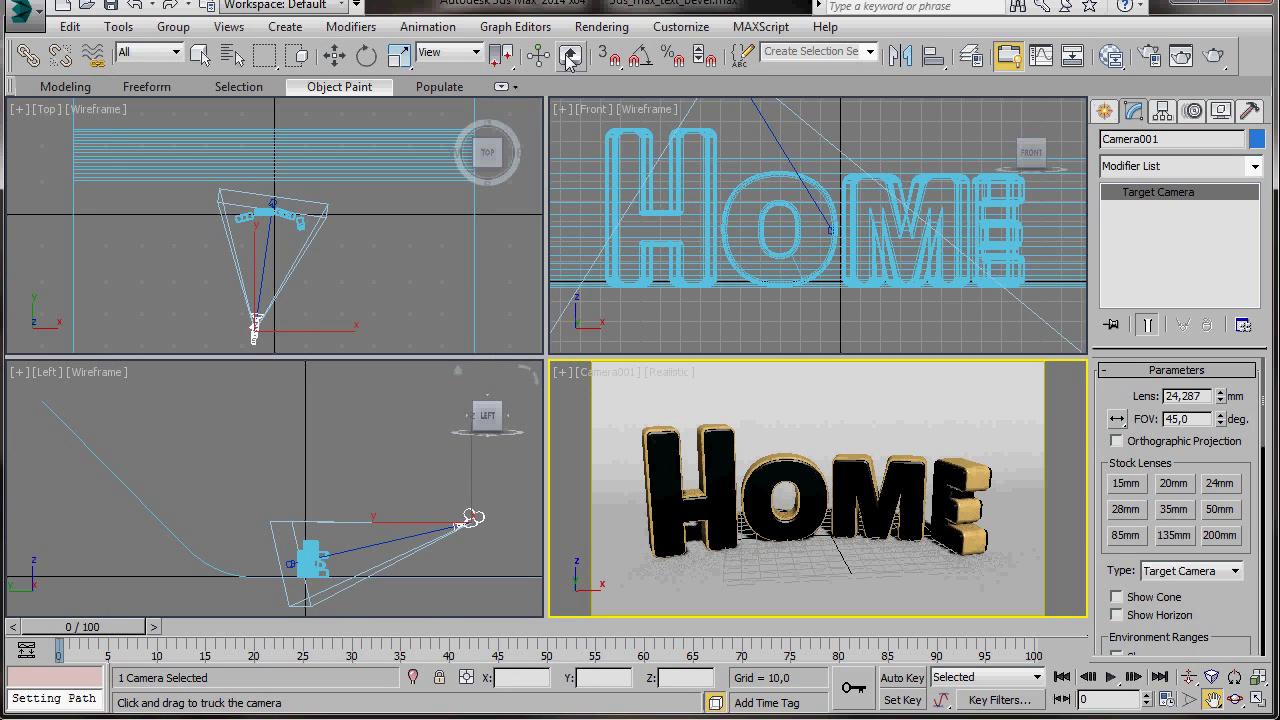
left_click(367, 56)
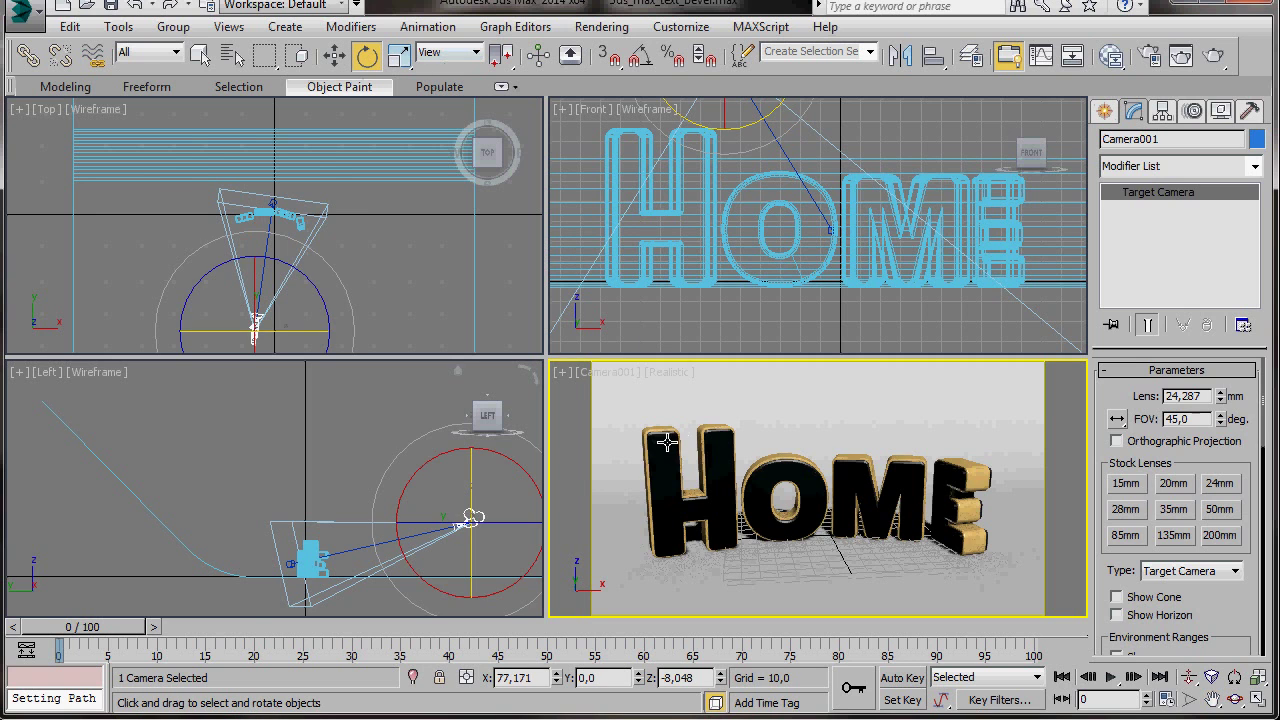
left_click(698, 492)
left_click_drag(633, 508, 668, 512)
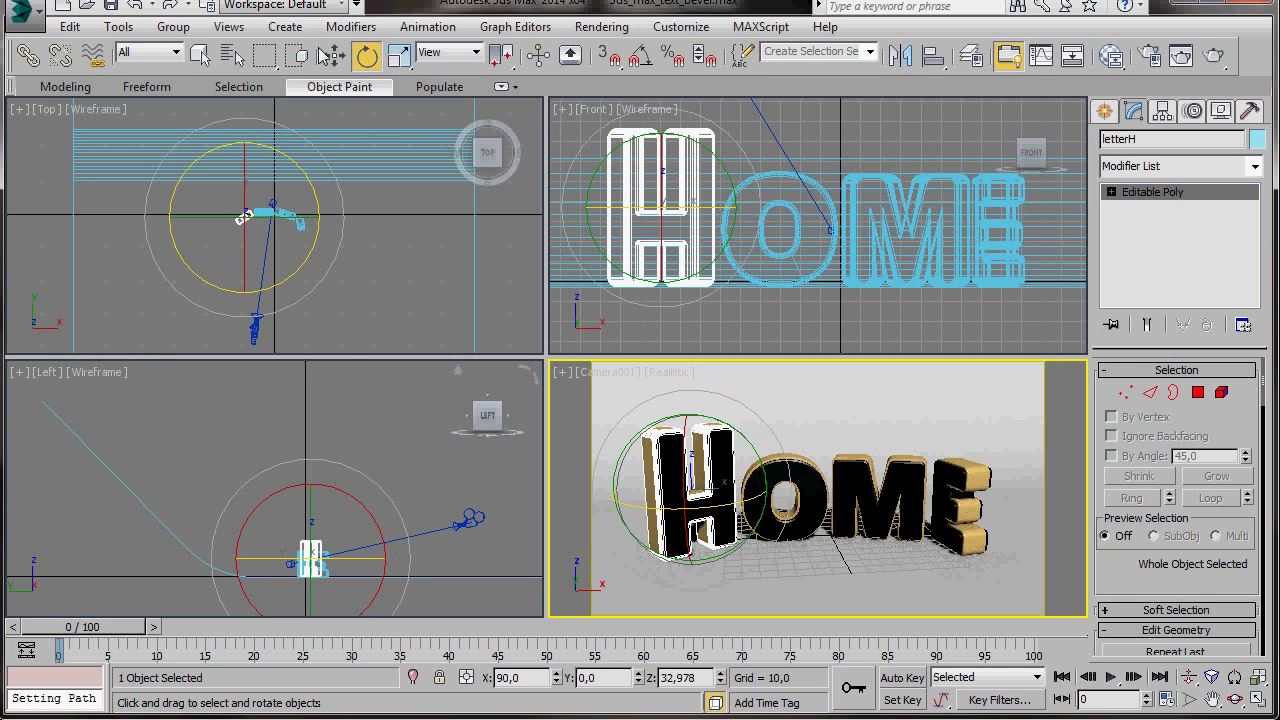
key("ctrl+z")
key("w")
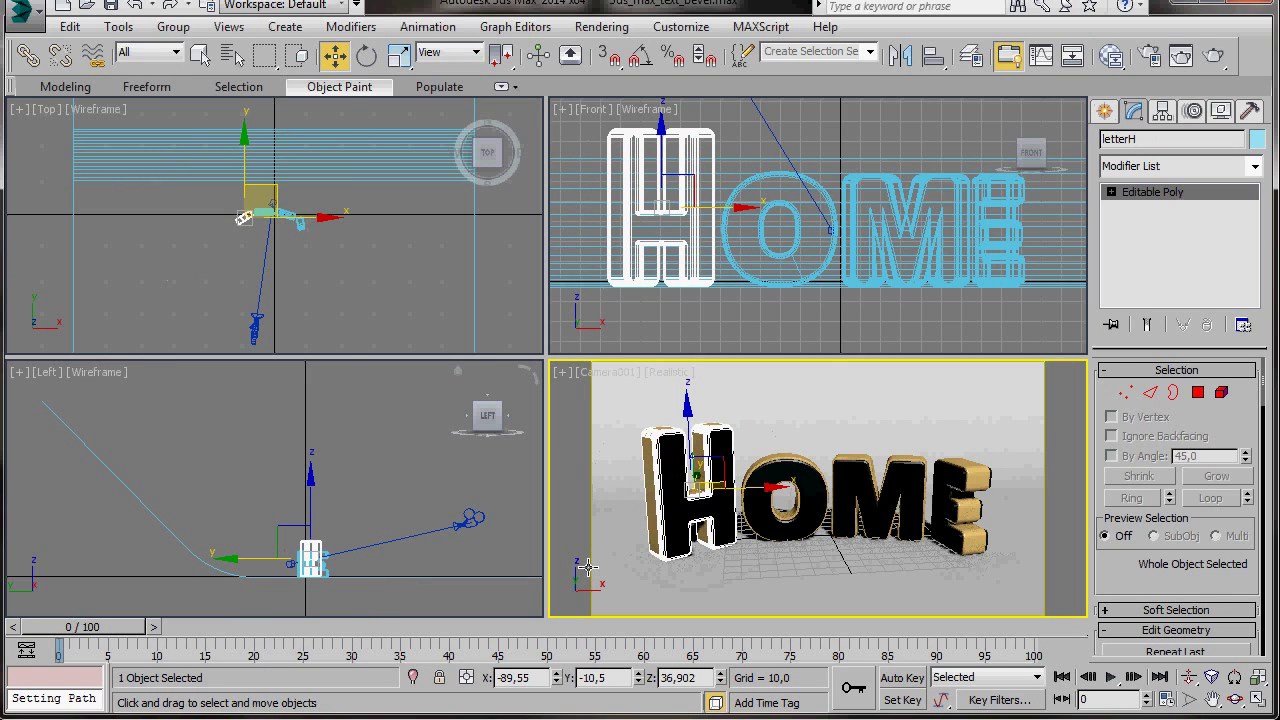
Create an mr Area Spot light in the Top view, aimed at the letters from about 398 units in front
right_click(960, 250)
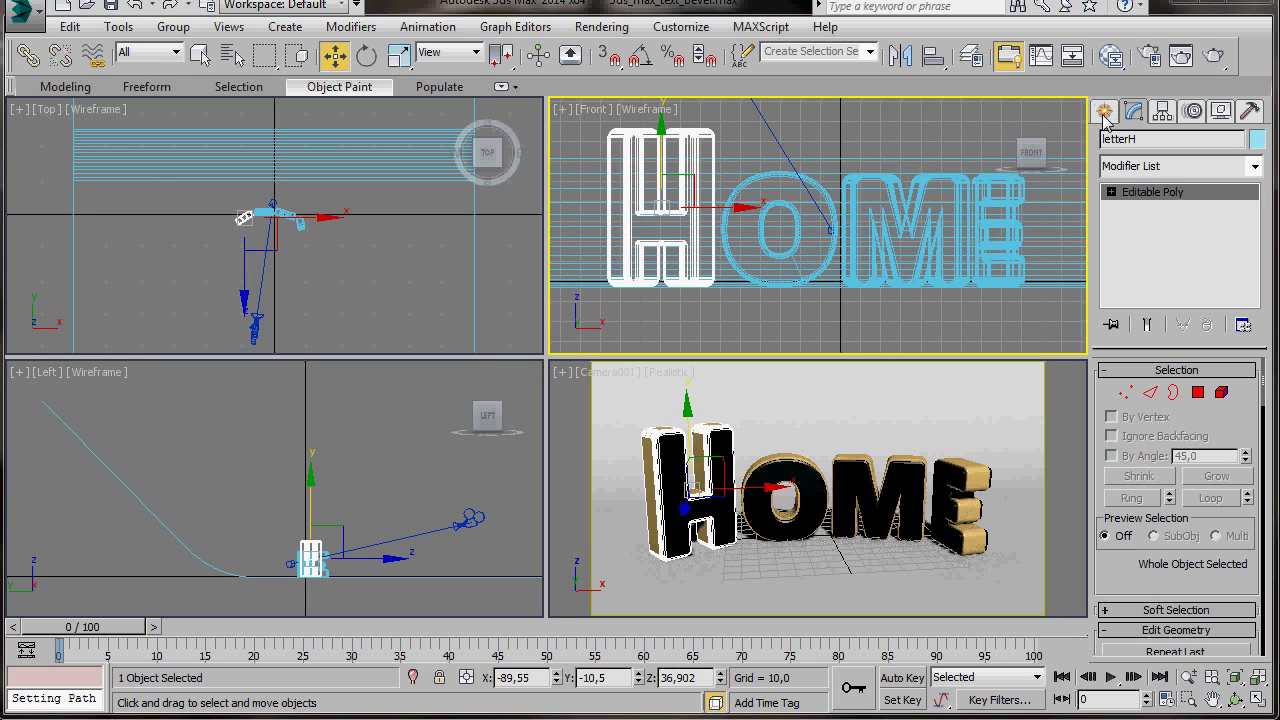
left_click(1104, 112)
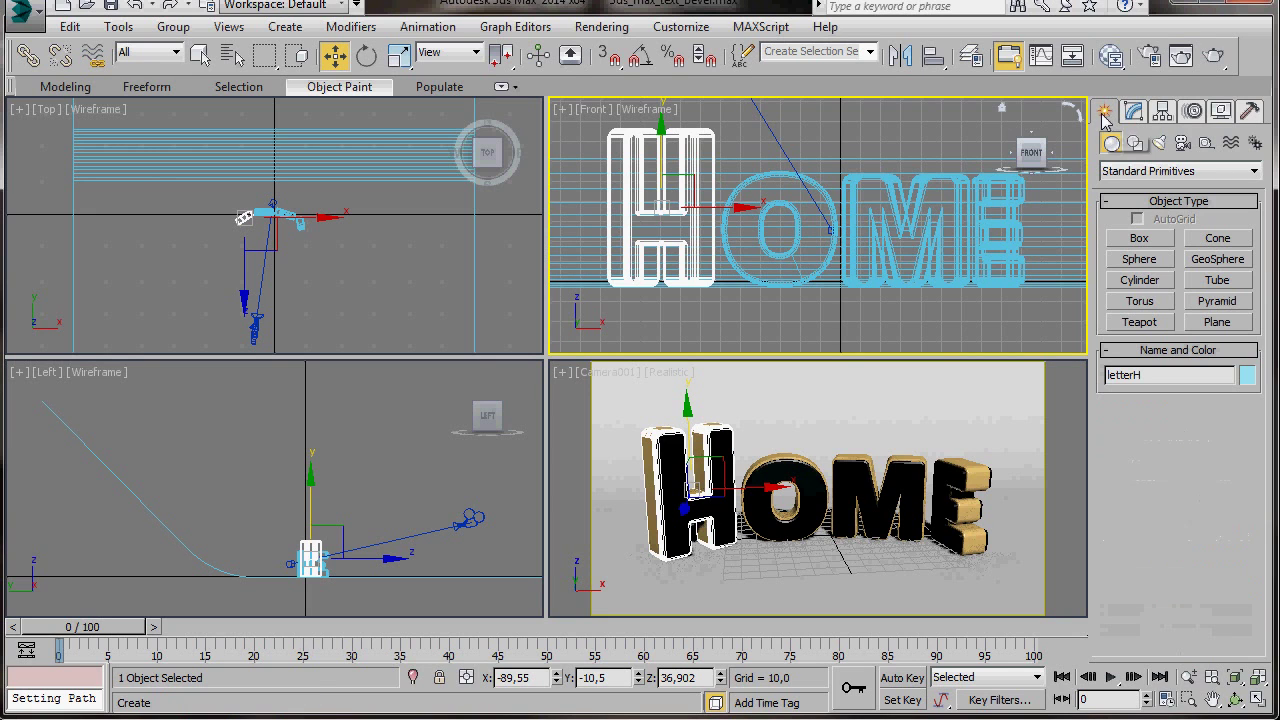
left_click(1159, 144)
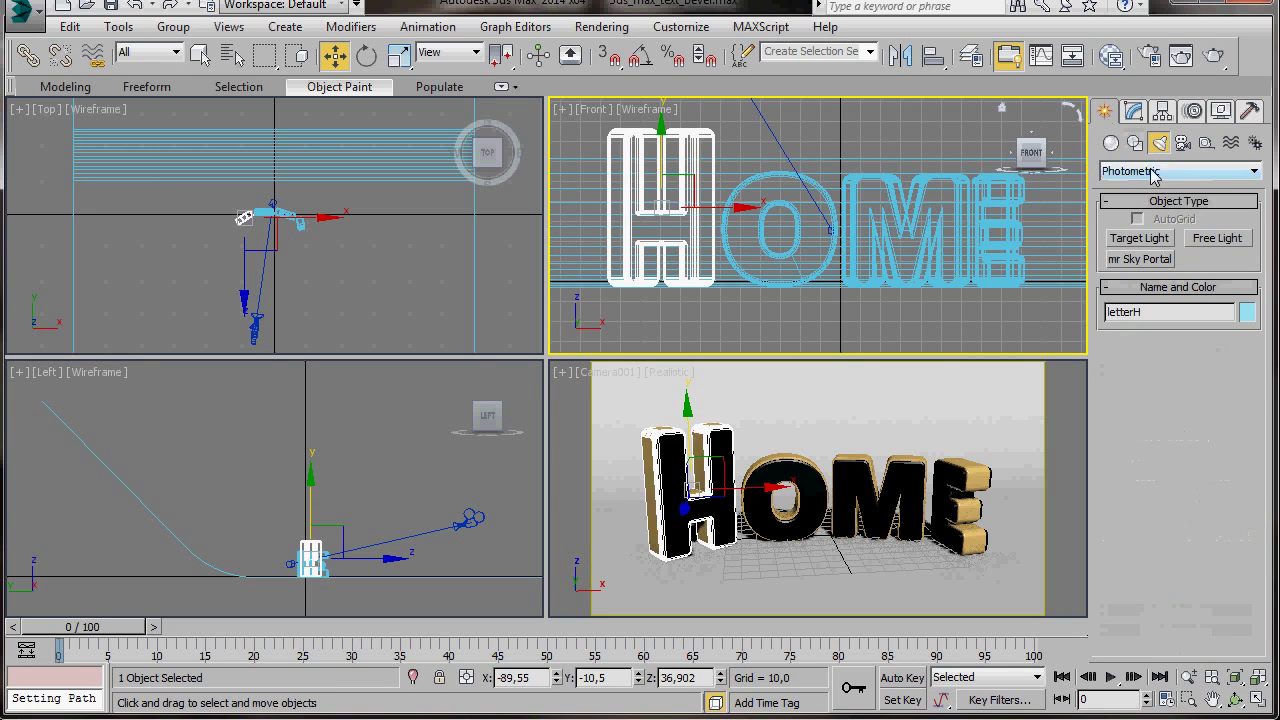
left_click(1254, 171)
left_click(1170, 196)
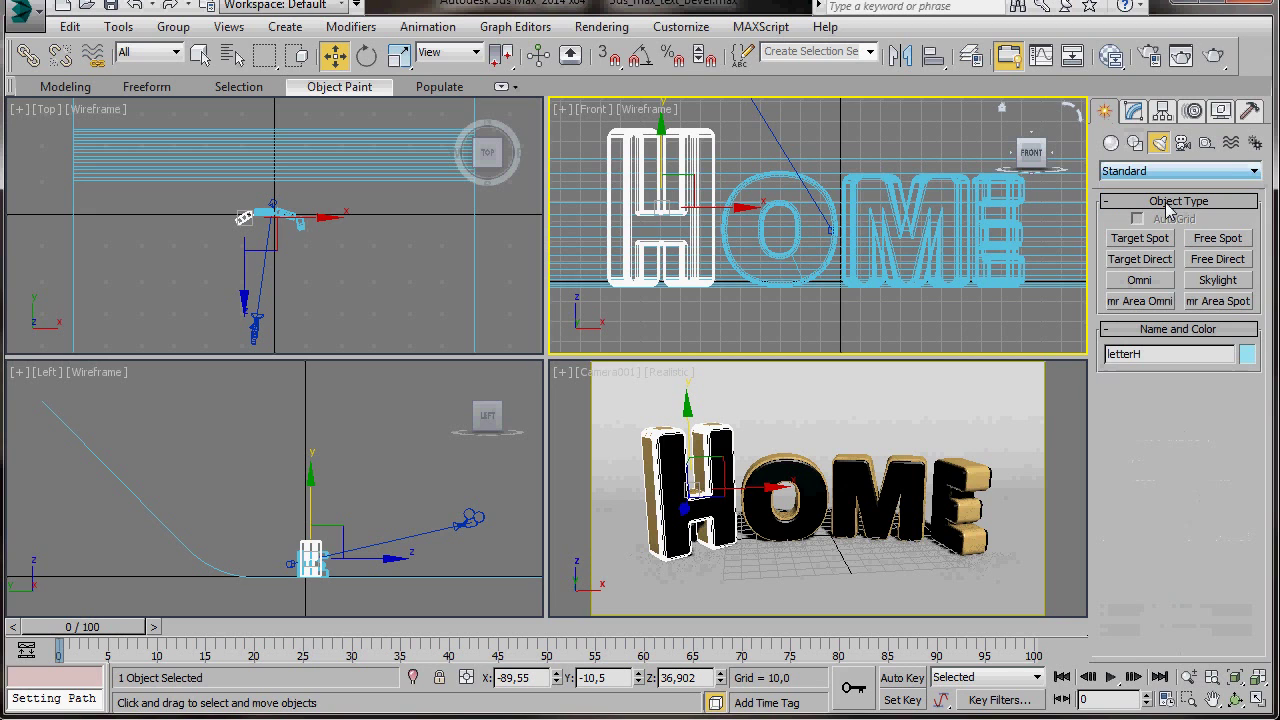
left_click(1220, 303)
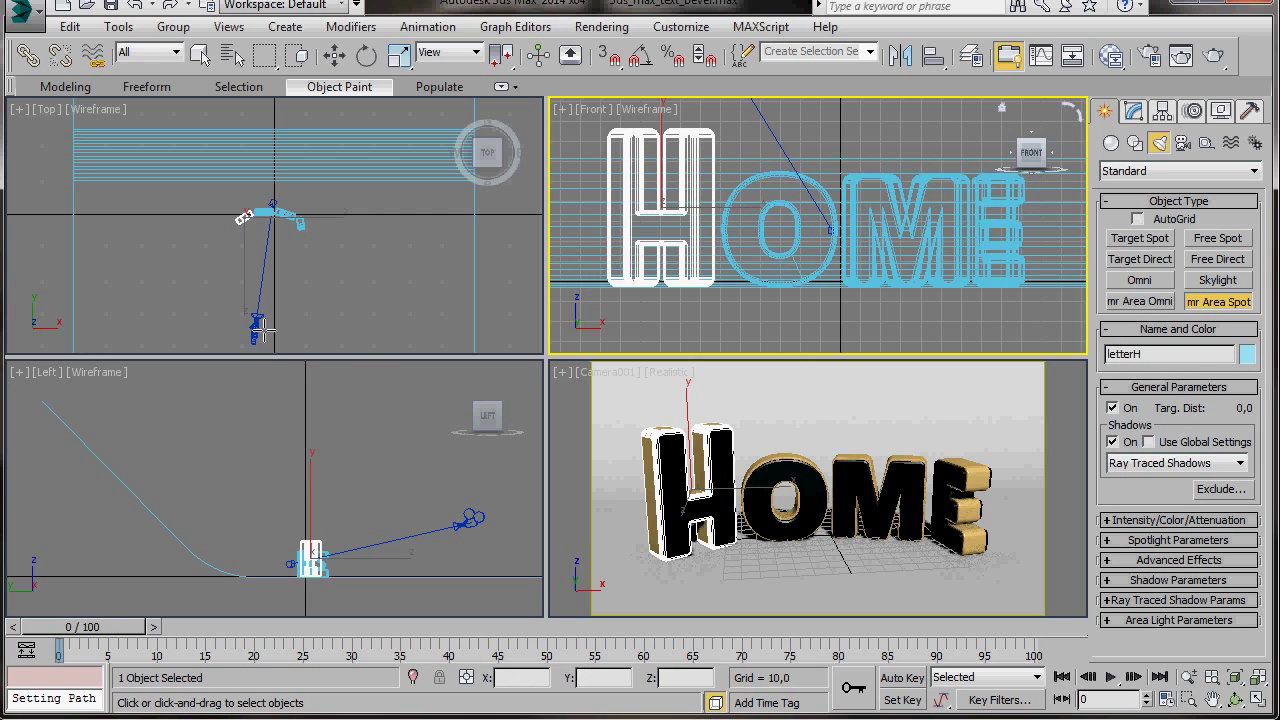
left_click_drag(274, 336, 272, 207)
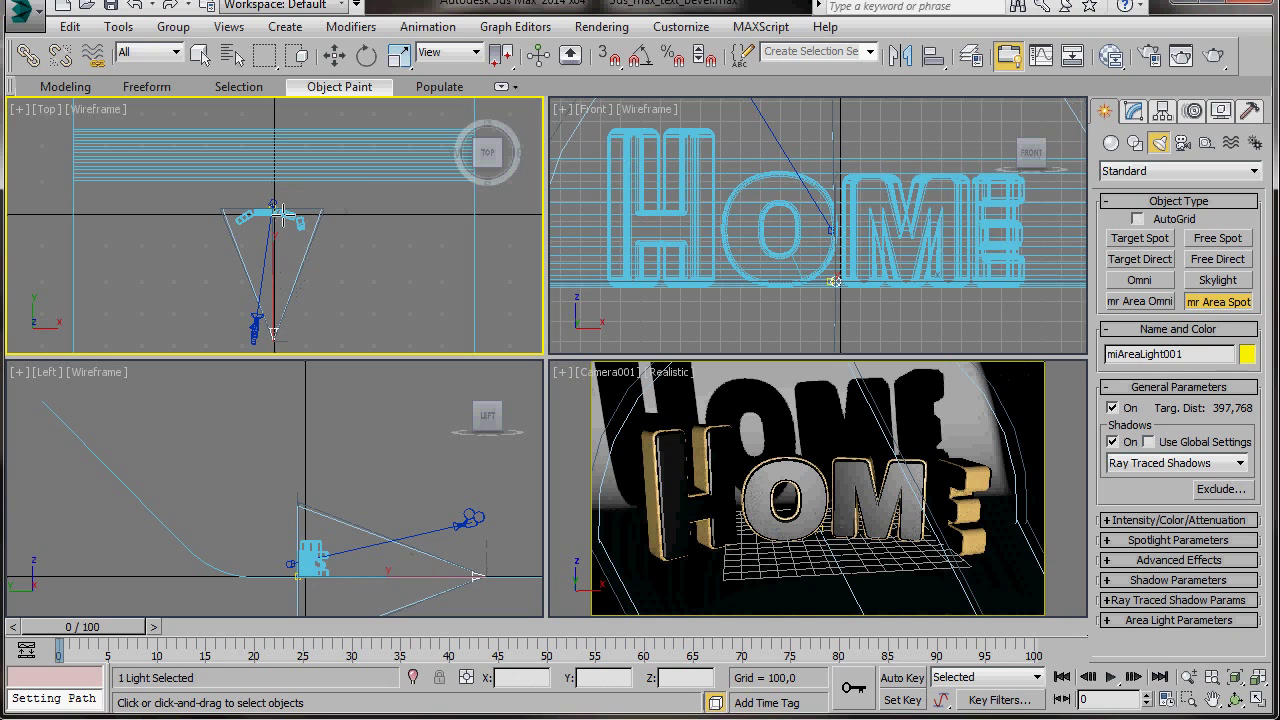
Raise the area spotlight and move it to the front left of the letters, about X -478.94, Y -308.50, Z 300.81
left_click(476, 576)
key("w")
left_click_drag(488, 553, 543, 411)
middle_click_drag(352, 330, 350, 308)
scroll(350, 308, "down", 2)
left_click_drag(301, 300, 200, 264)
mouse_move(257, 296)
left_mouse_down()
mouse_move(197, 275)
mouse_move(185, 287)
left_mouse_up()
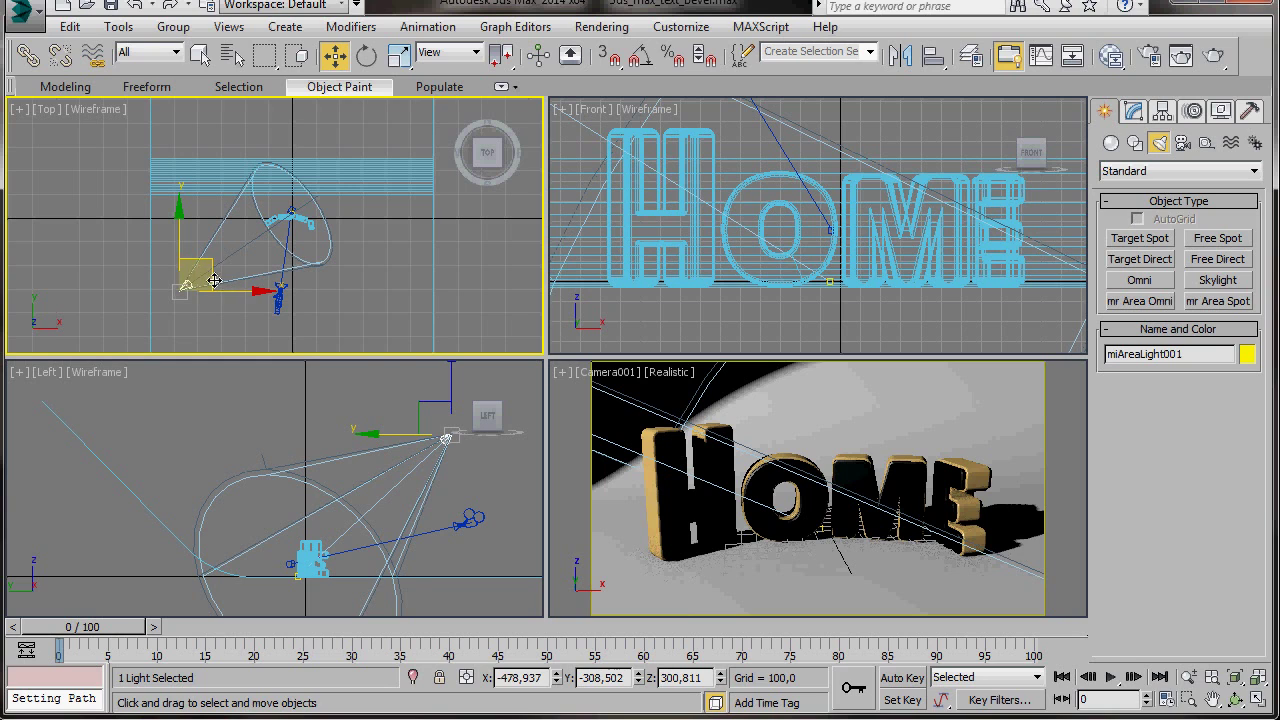
Rename the area spotlight "keylight"
left_click(1134, 112)
left_click_drag(1180, 139, 1102, 139)
type("keylight")
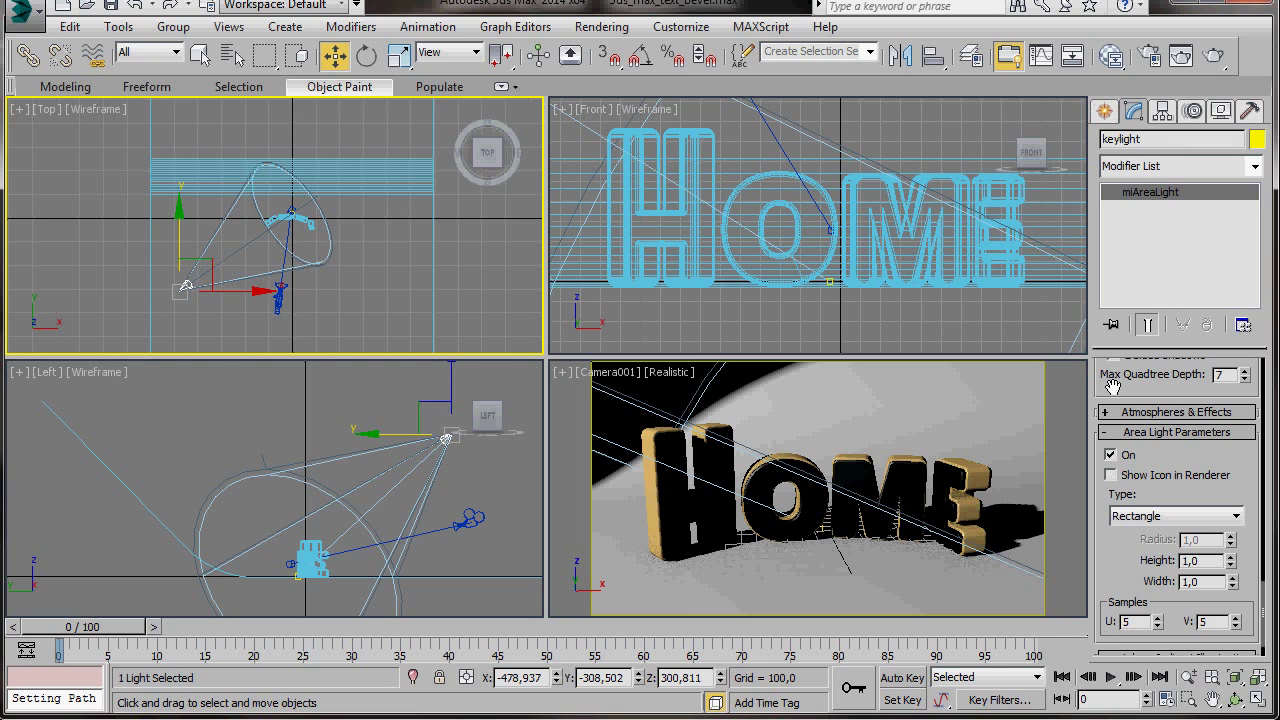
Widen the keylight's cone to a Hotspot/Beam of 64.9 and enlarge its Falloff/Field well beyond the hotspot
left_click_drag(1114, 380, 1106, 532)
scroll(1118, 480, "up", 10)
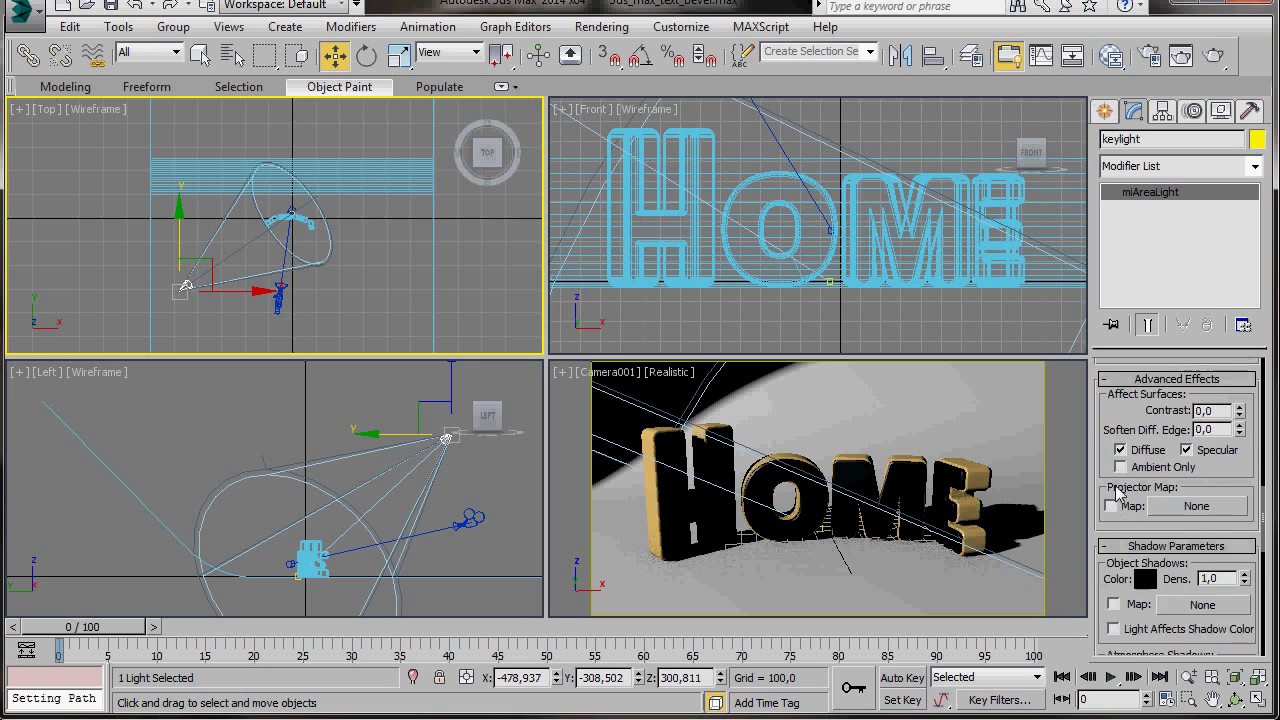
scroll(1118, 480, "up", 10)
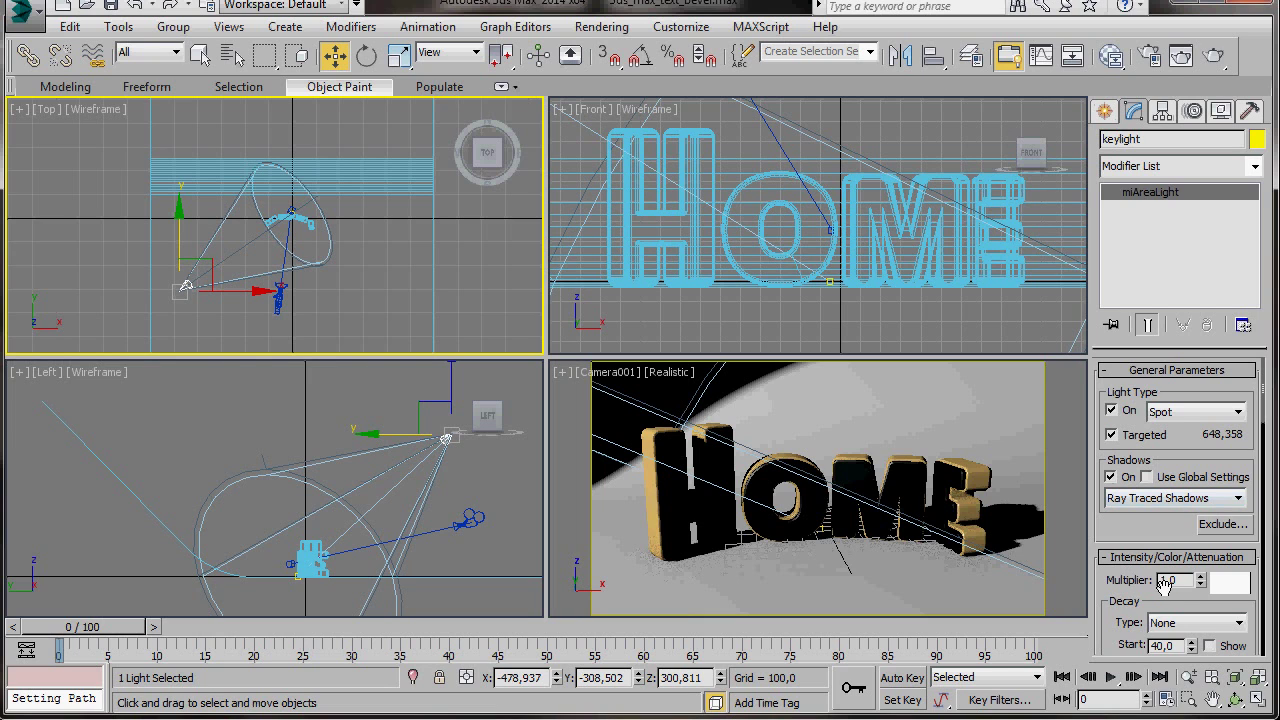
left_click_drag(1111, 617, 1094, 366)
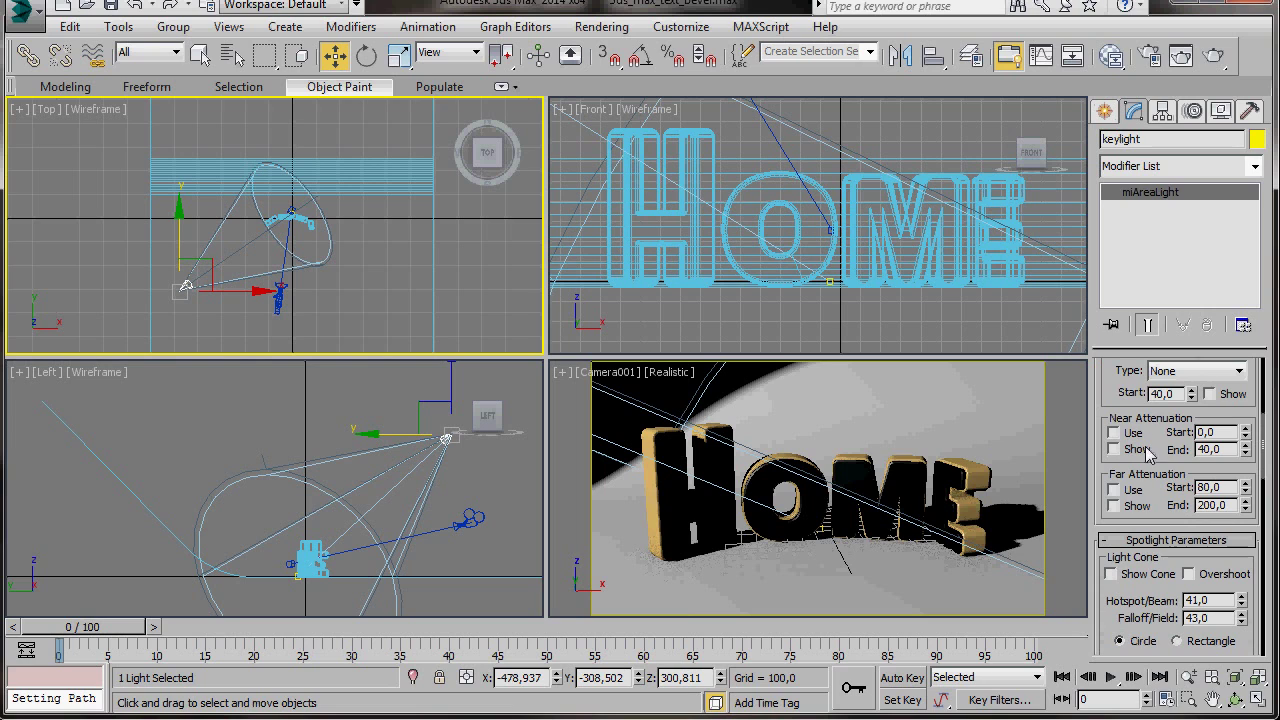
left_click_drag(1107, 600, 1110, 447)
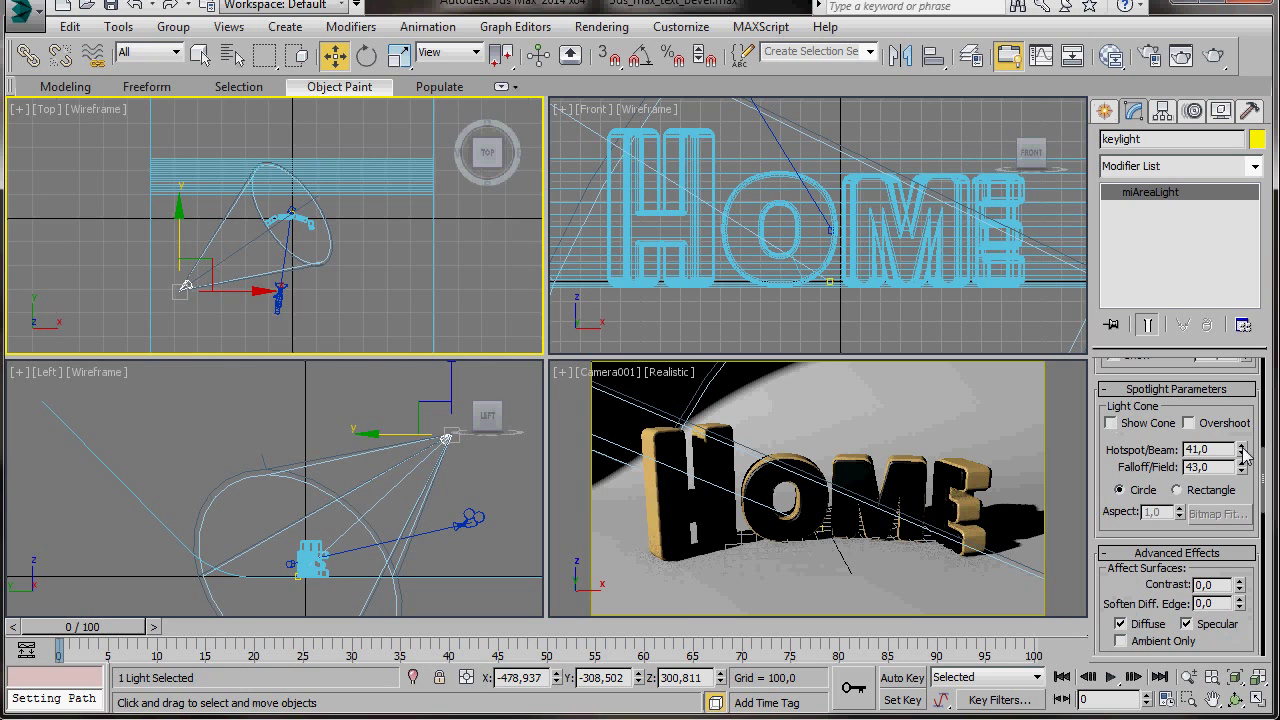
left_click_drag(1243, 452, 1201, 205)
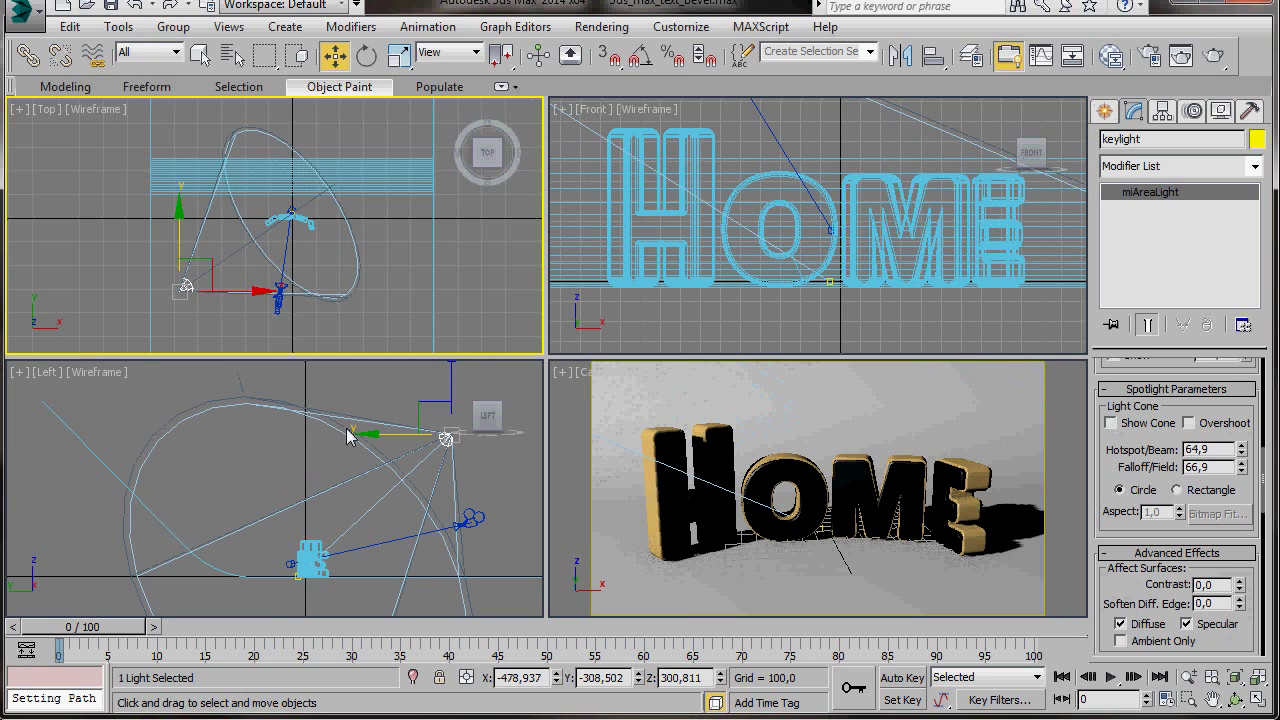
left_click_drag(1241, 470, 1213, 316)
scroll(1107, 586, "down", 5)
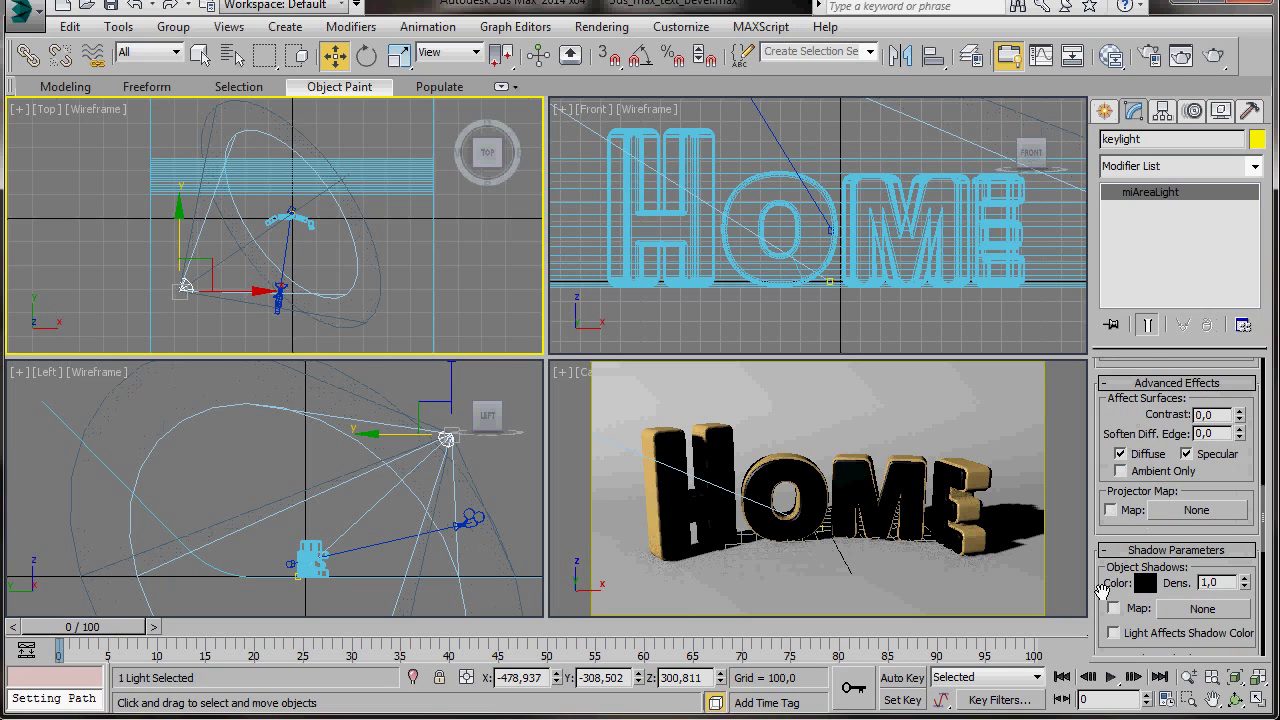
scroll(1103, 591, "down", 5)
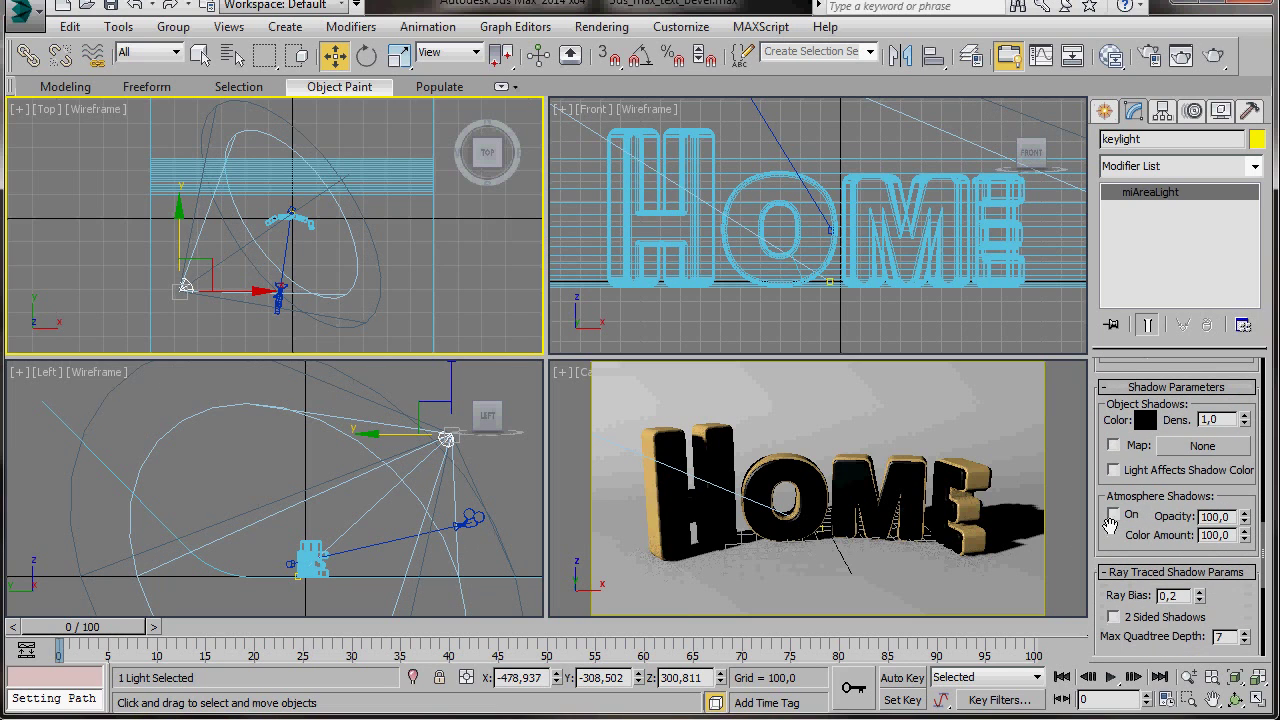
Set the keylight's area light shape to Disc and its U and V samples to 15, and adjust the disc radius
left_click_drag(1110, 598, 1122, 465)
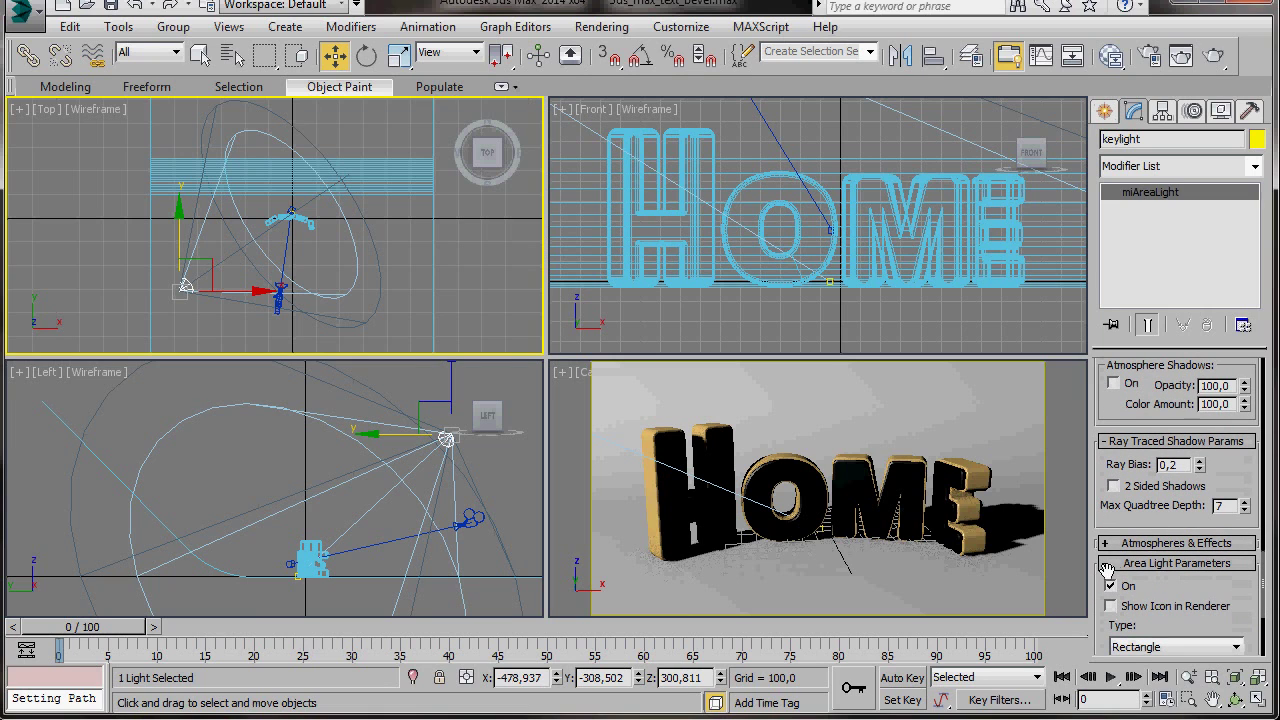
left_click_drag(1103, 571, 1097, 406)
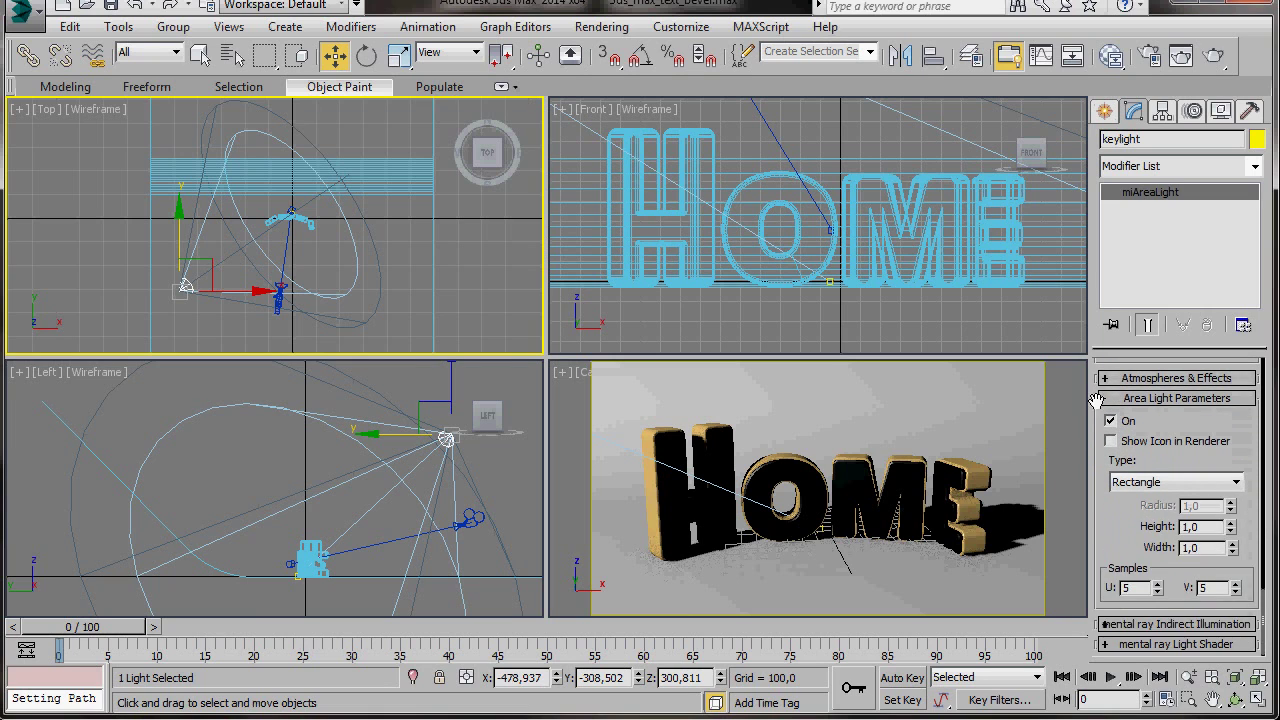
left_click(1240, 484)
left_click(1148, 510)
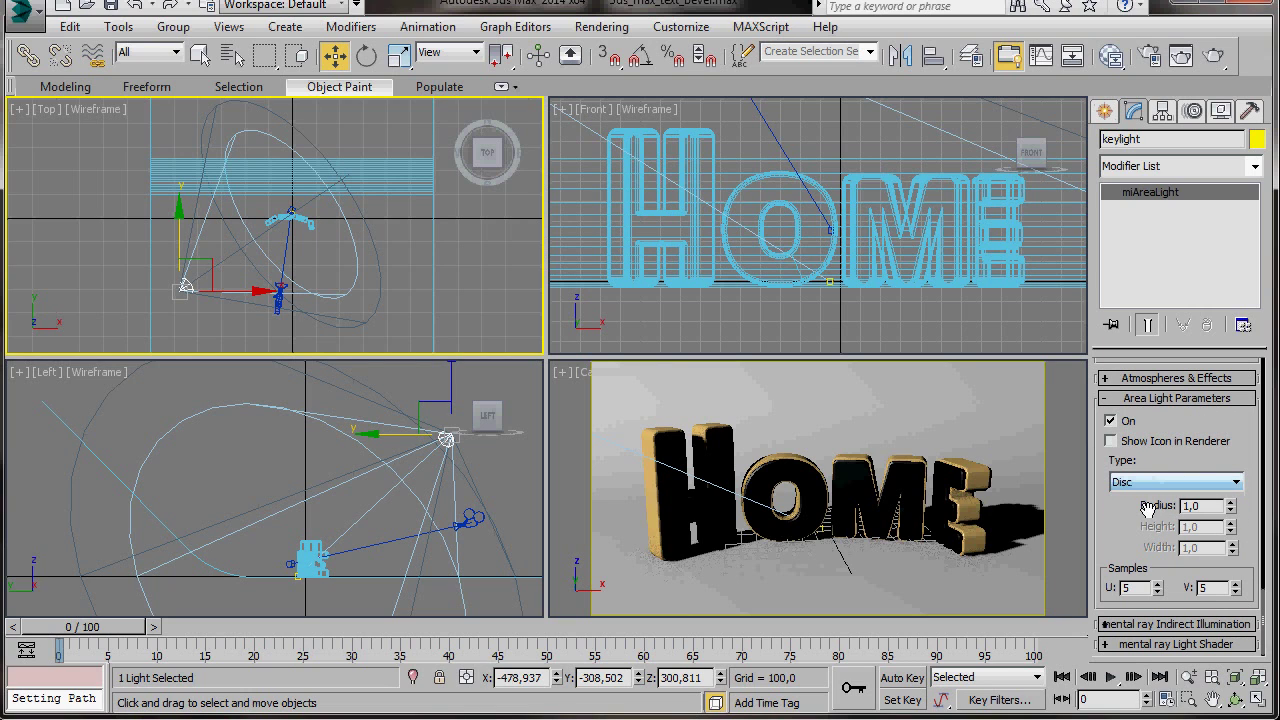
double_click(1130, 588)
type("15")
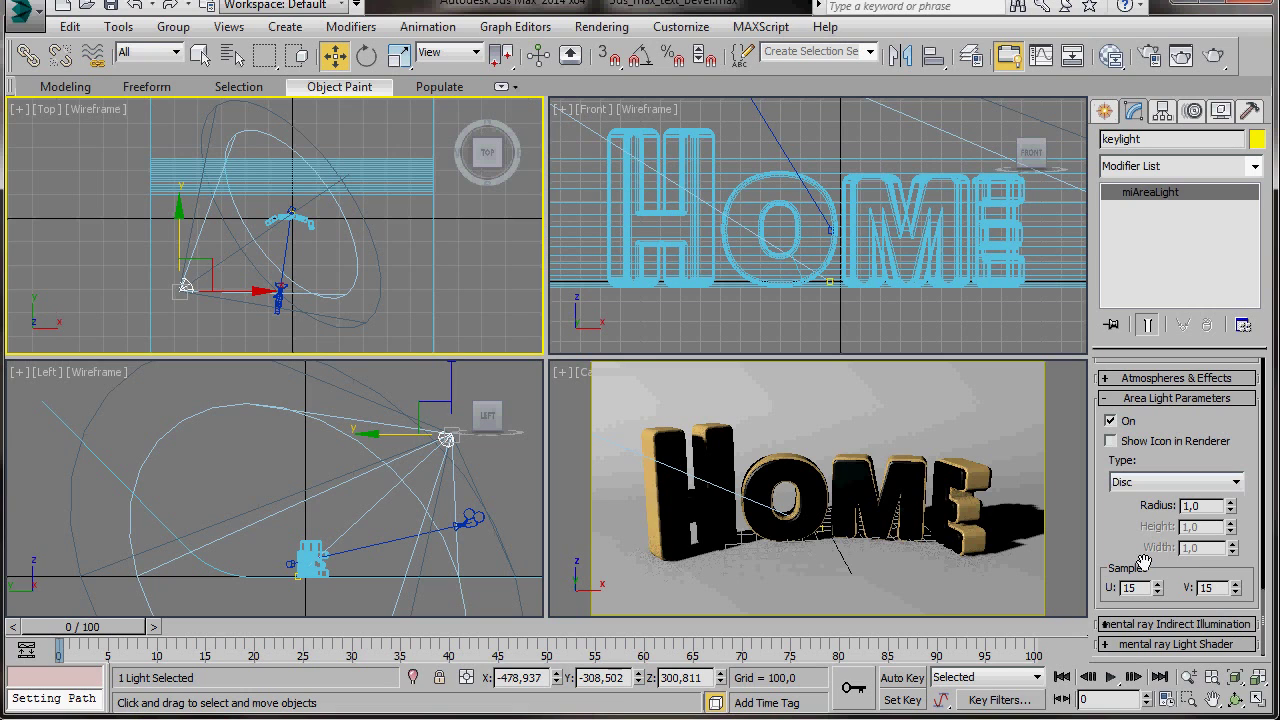
left_click_drag(1210, 506, 1166, 510)
type("1")
key("Return")
Create an mr Area Omni light at the front right of the letters and raise it to about X 334.04, Y -293.24, Z 258.78
left_click(1105, 113)
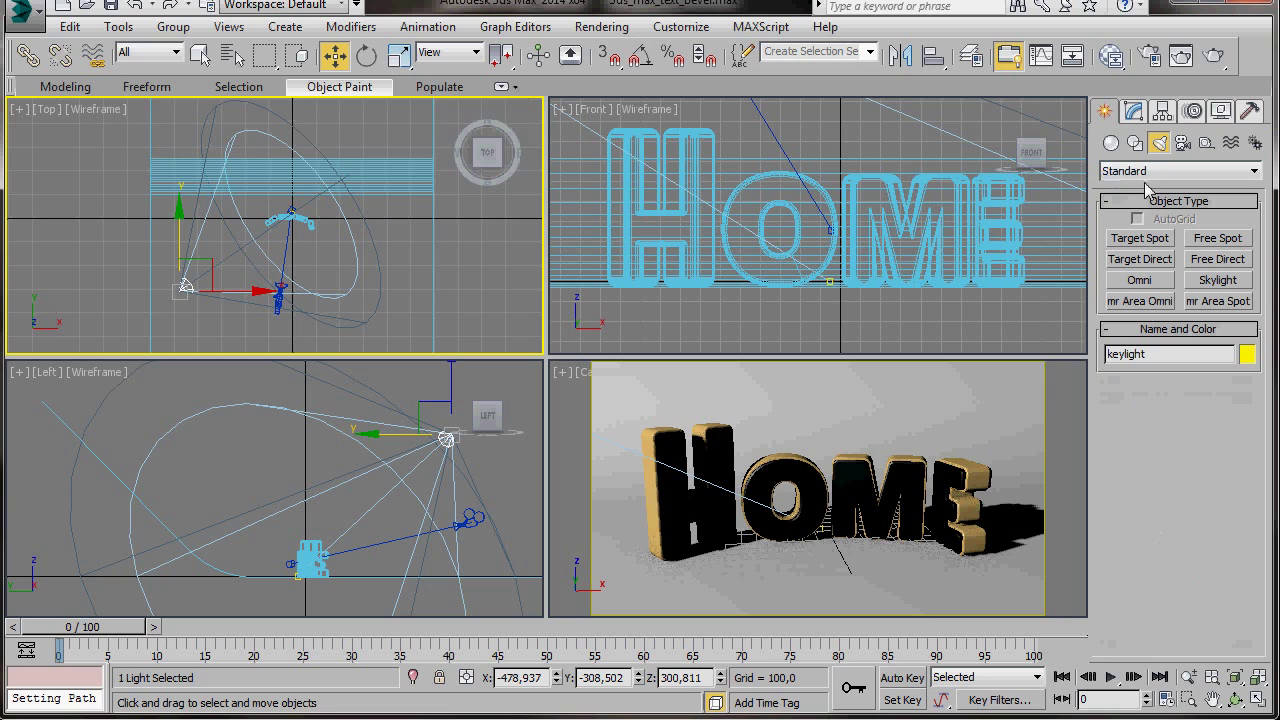
left_click(1148, 302)
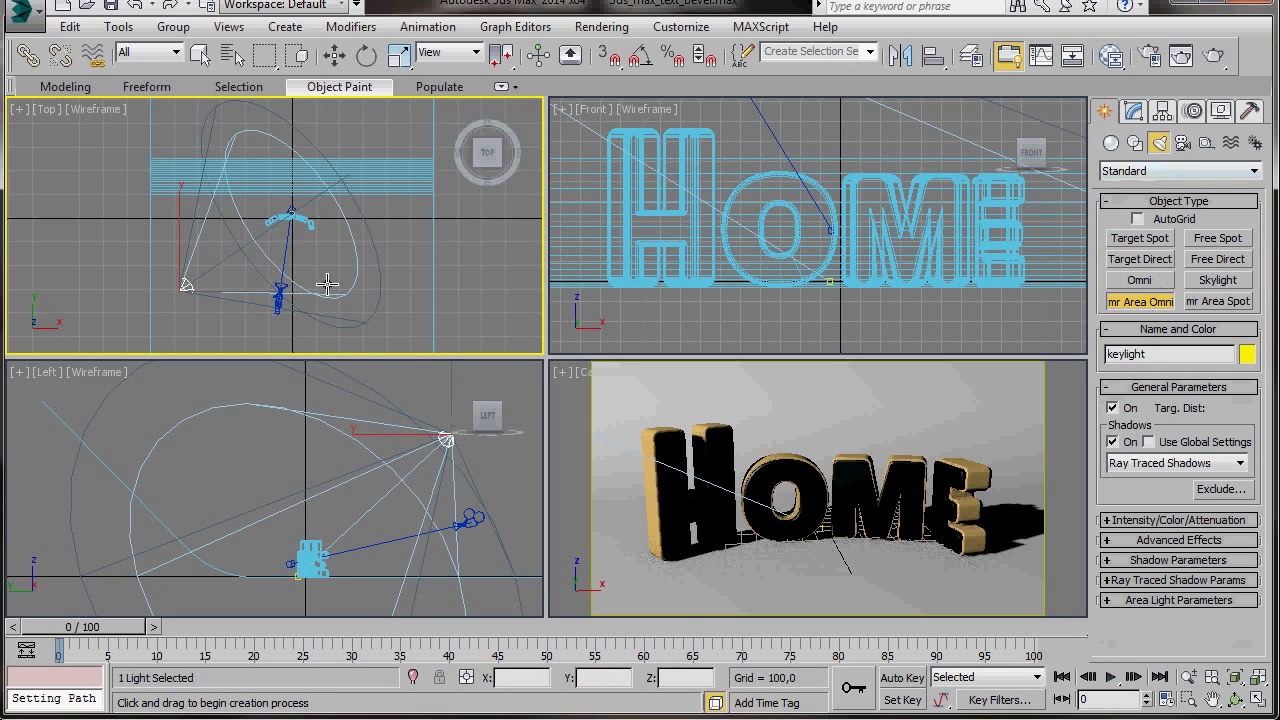
left_click(370, 287)
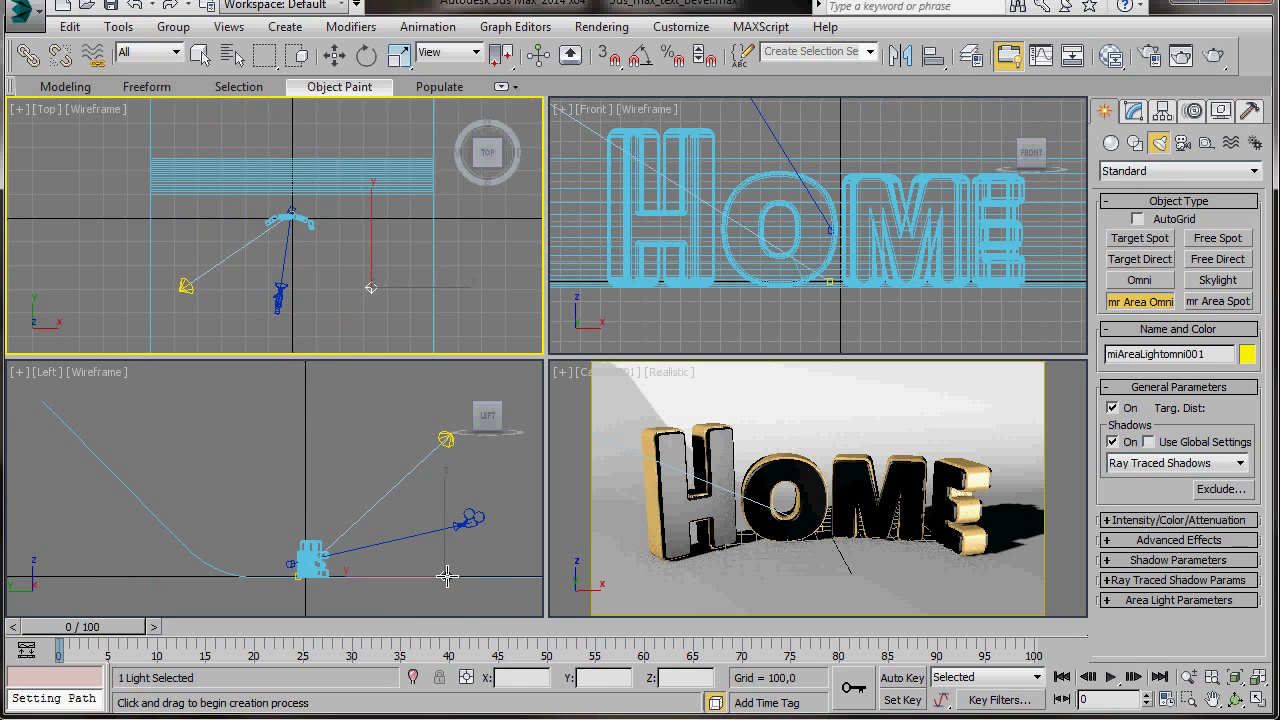
right_click(447, 575)
key("w")
left_click_drag(444, 576, 444, 454)
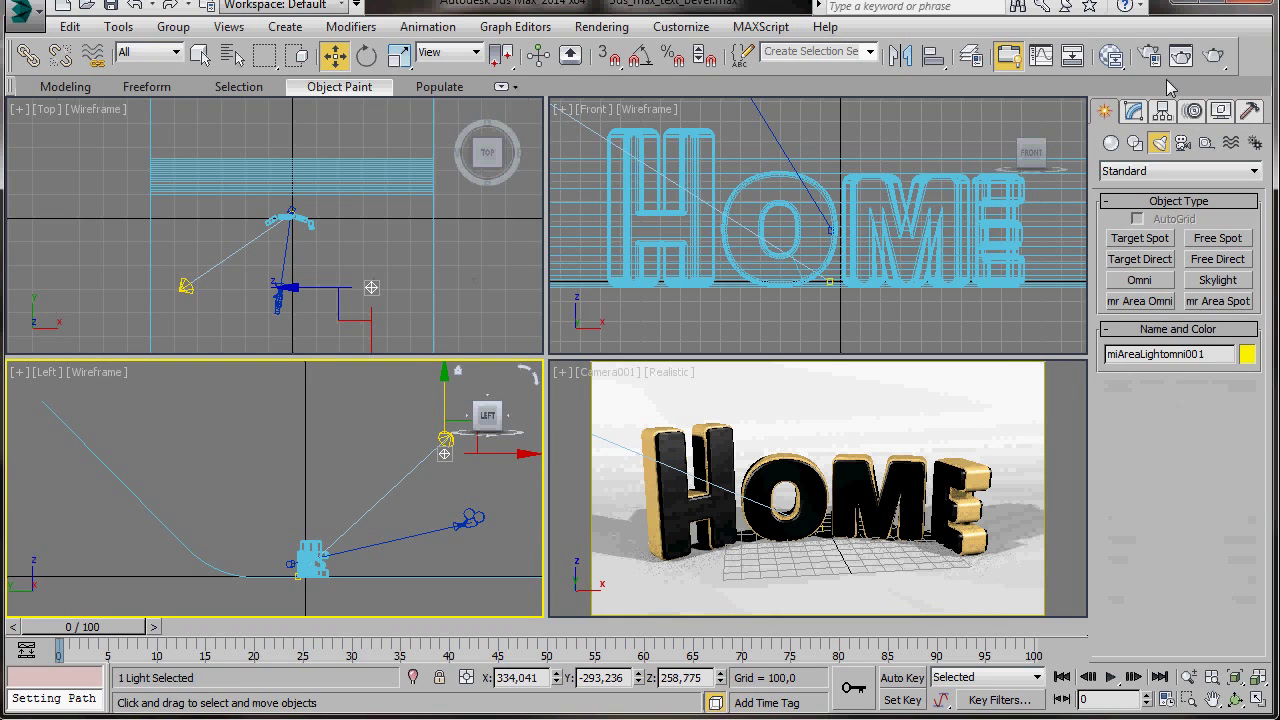
Rename the area omni light "filllight"
left_click(1135, 112)
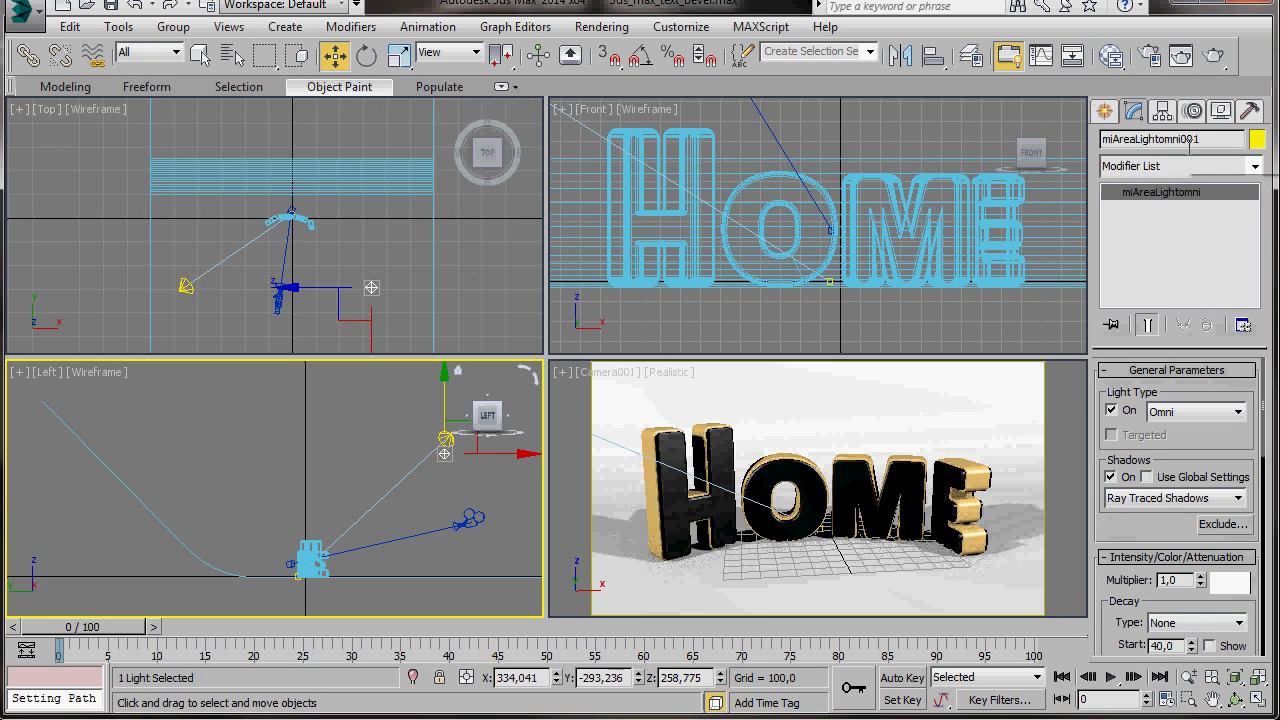
left_click(1150, 139)
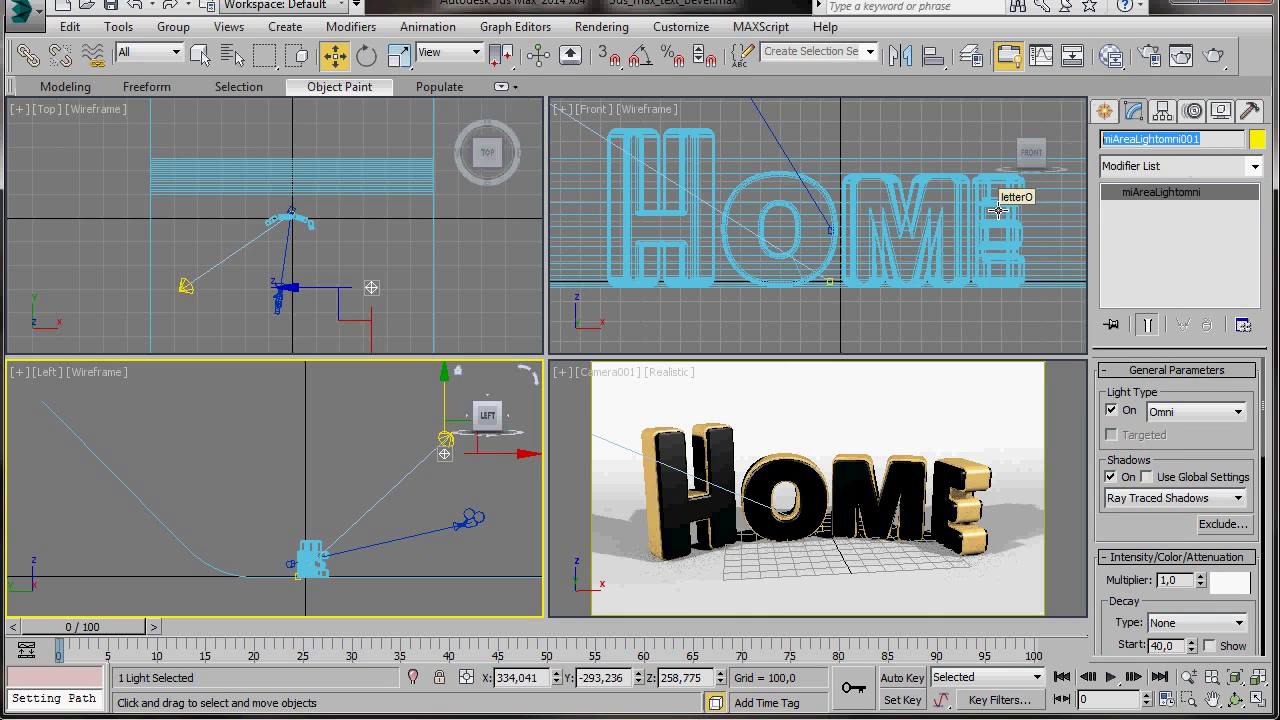
type("filllight")
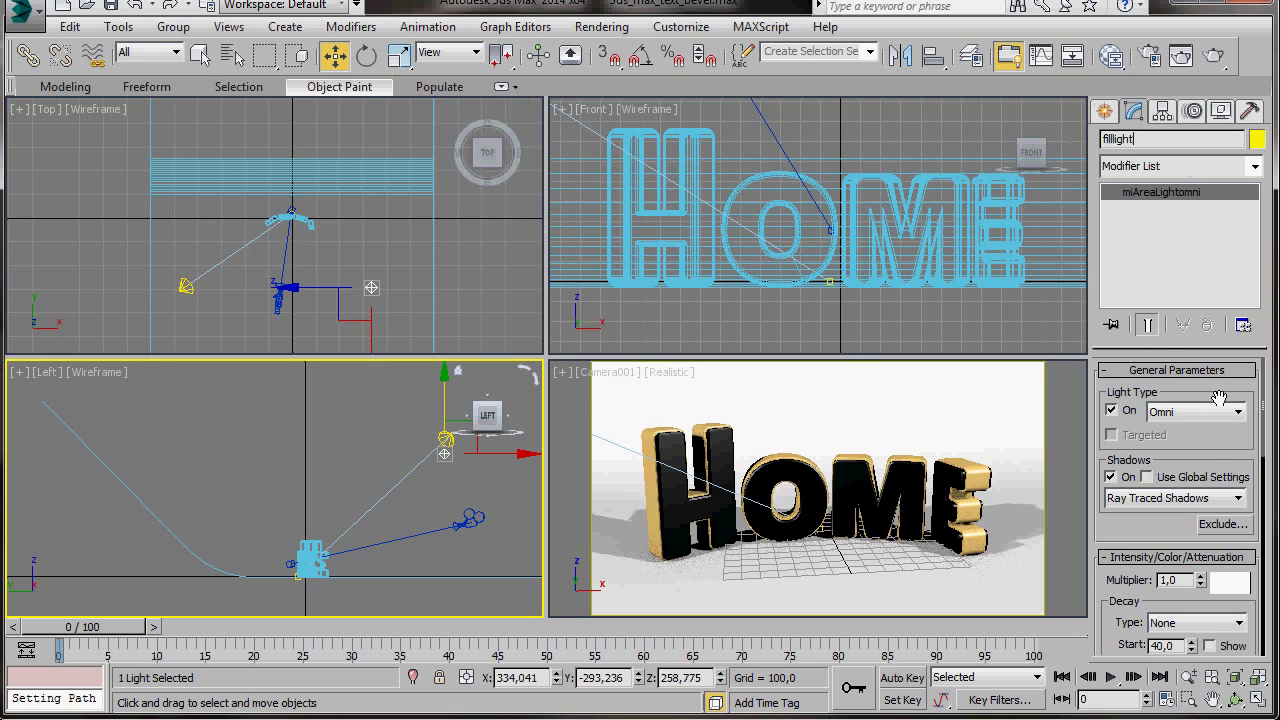
Turn off the filllight's shadows and set its intensity multiplier to 0,3
left_click(1110, 478)
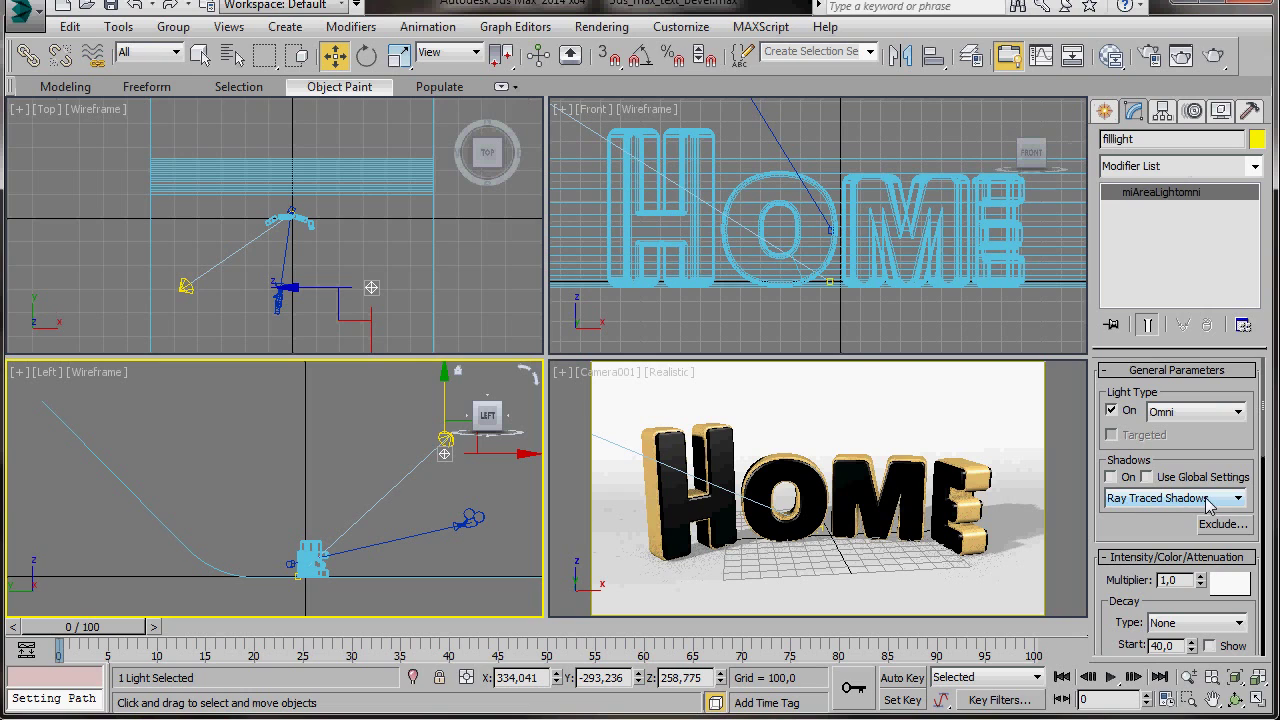
left_click_drag(1181, 583, 1143, 581)
type("0,3")
key("Return")
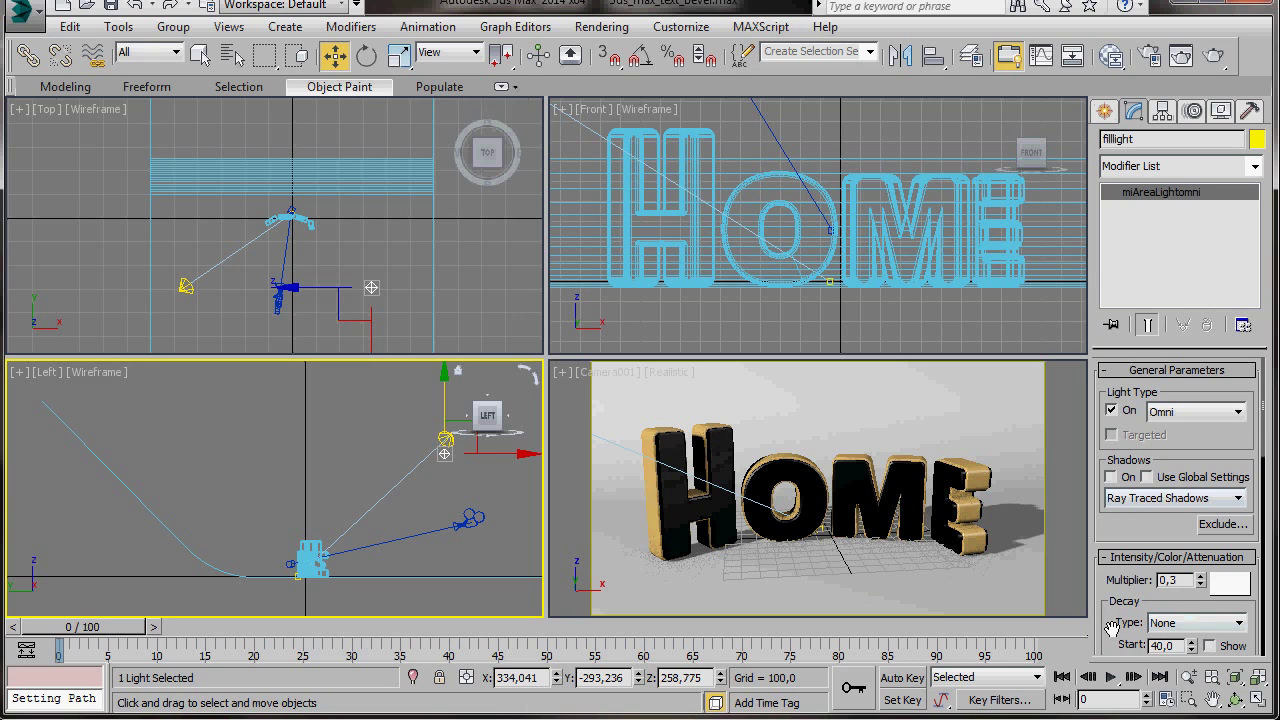
Stop the filllight from affecting specular highlights on surfaces, keeping only its diffuse contribution
scroll(1104, 628, "down", 3)
scroll(1108, 563, "down", 4)
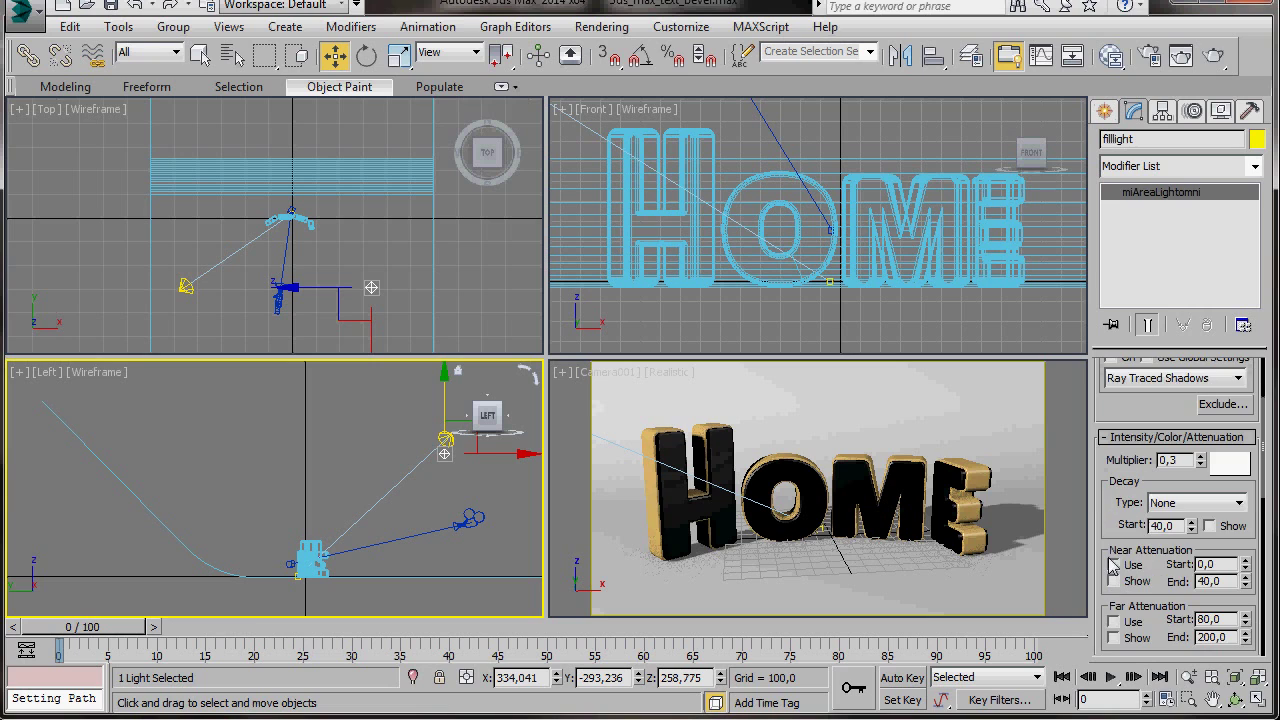
scroll(1110, 560, "down", 2)
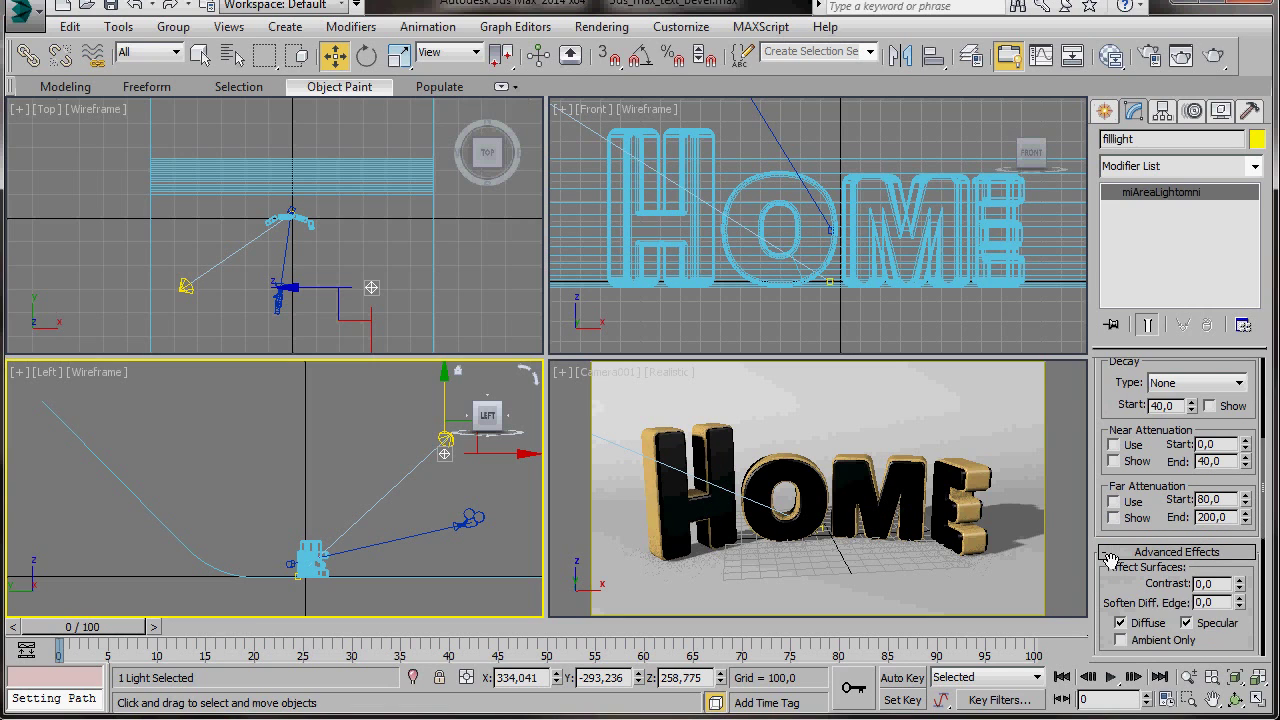
left_click(1185, 593)
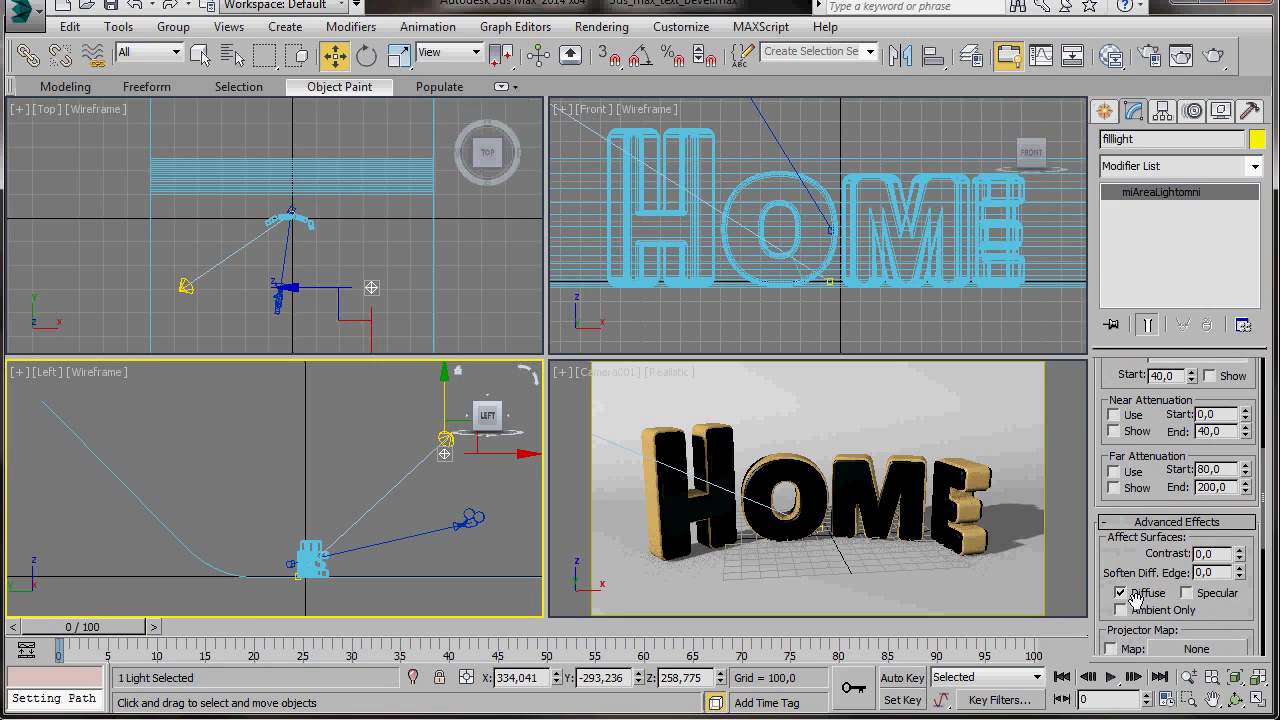
scroll(1105, 625, "down", 10)
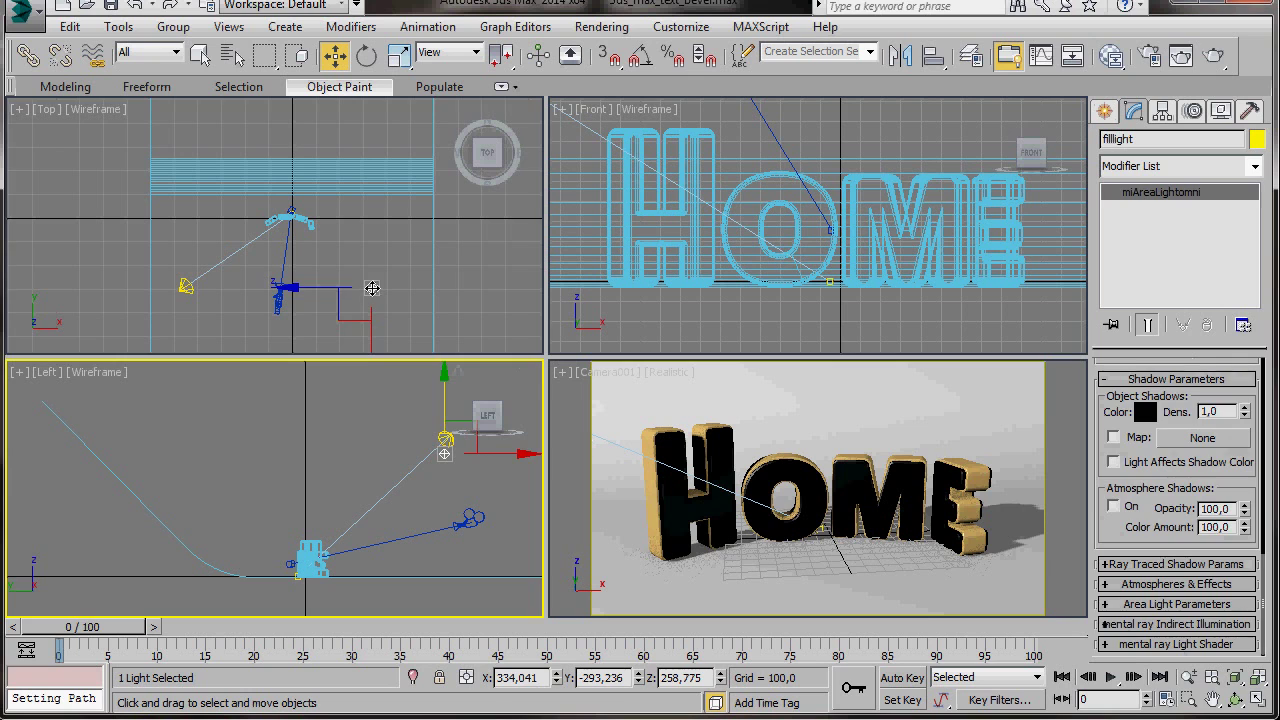
Clone the filllight along Y in the Top view as an independent copy named "backlight"
left_click(372, 288)
left_click_drag(372, 272, 371, 208, "shift")
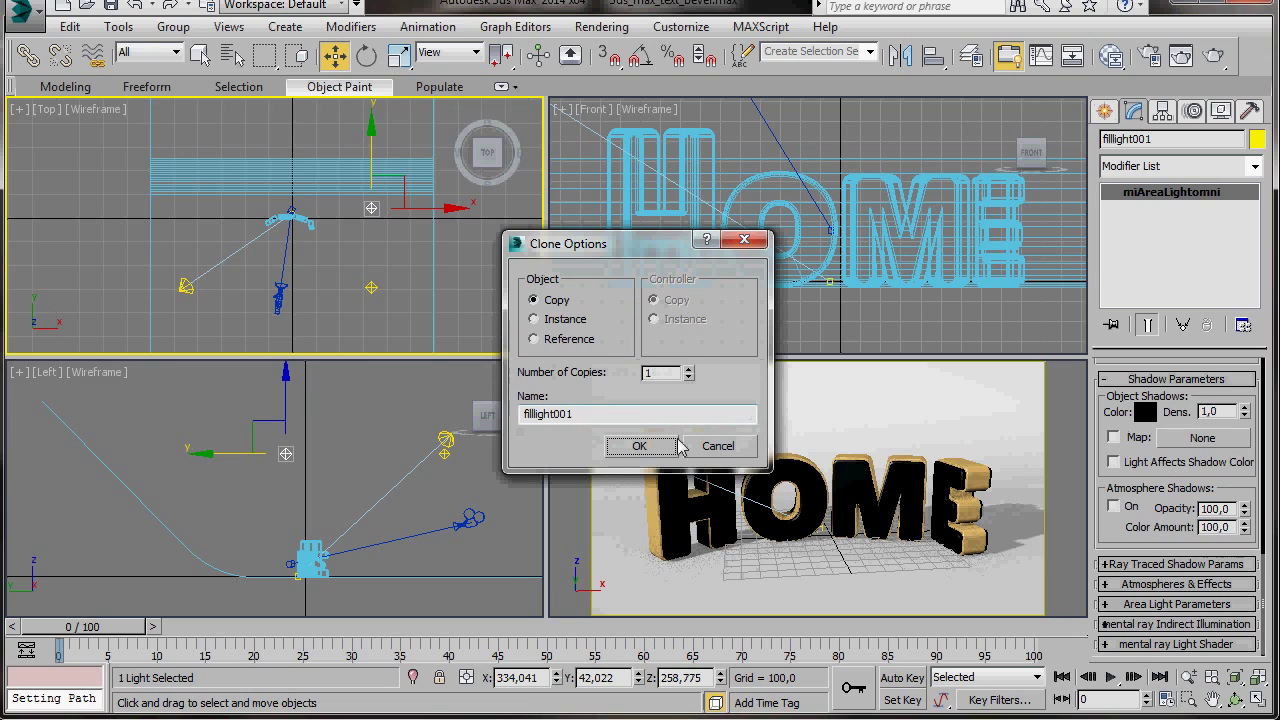
left_click(649, 457)
left_click_drag(578, 416, 520, 420)
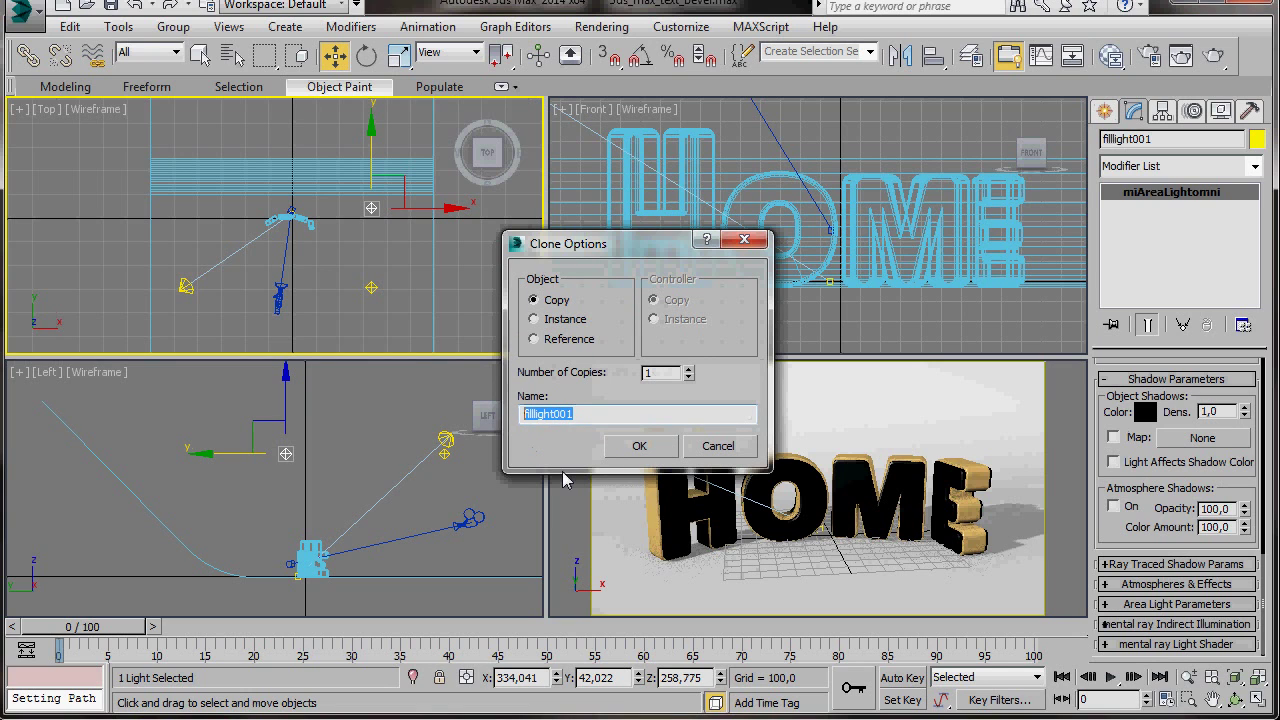
type("backlight")
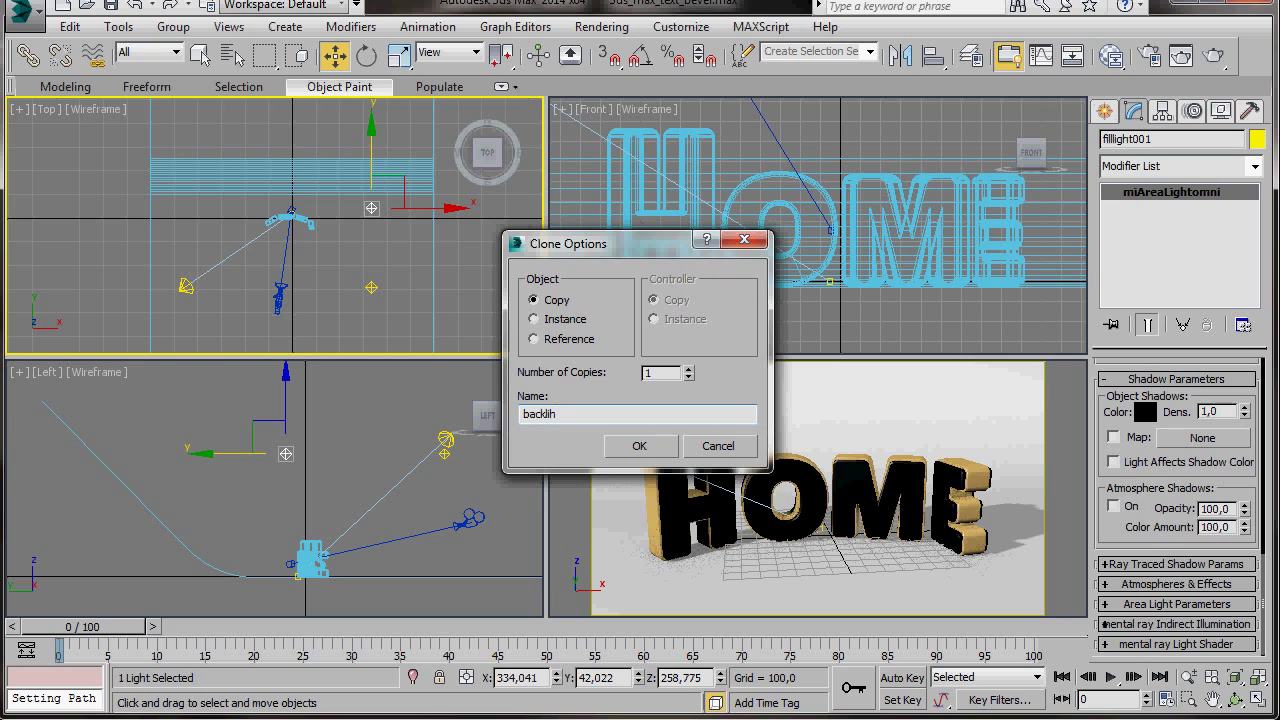
left_click(630, 449)
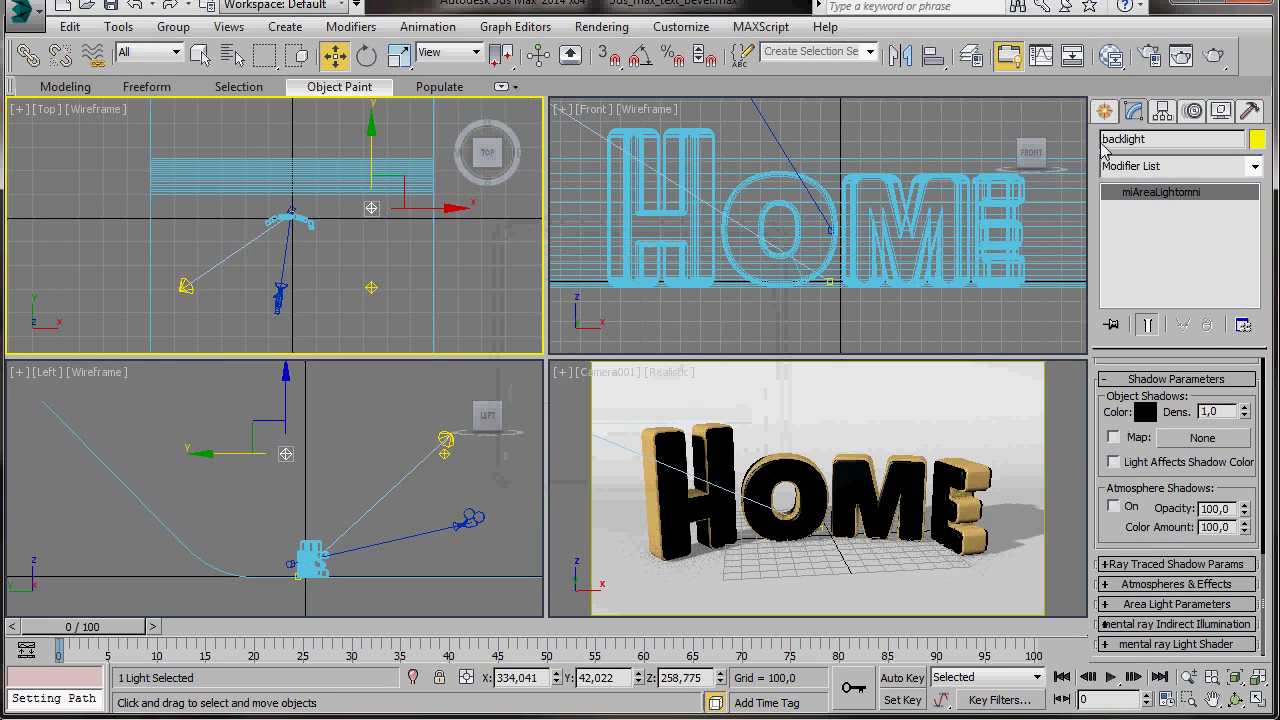
Move the backlight low behind the letters, to about X 54.24, Y 166.78, Z 54.48
left_click_drag(450, 208, 384, 208)
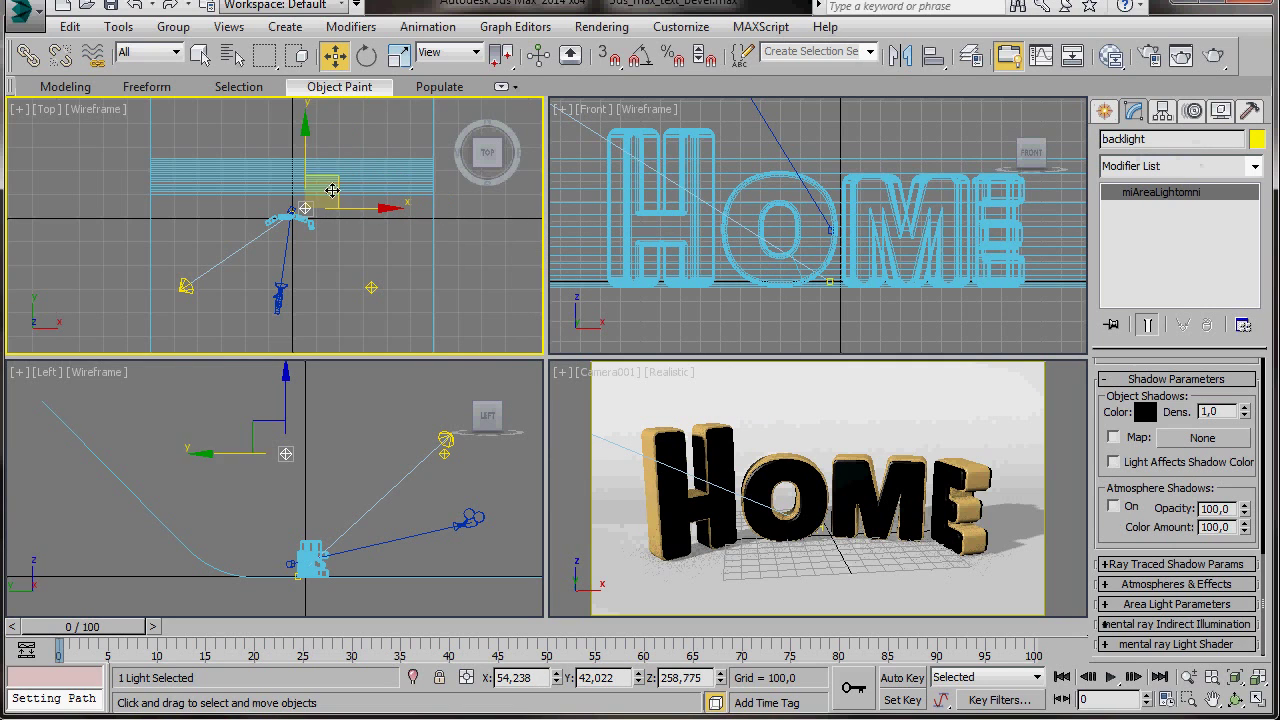
left_click(286, 452)
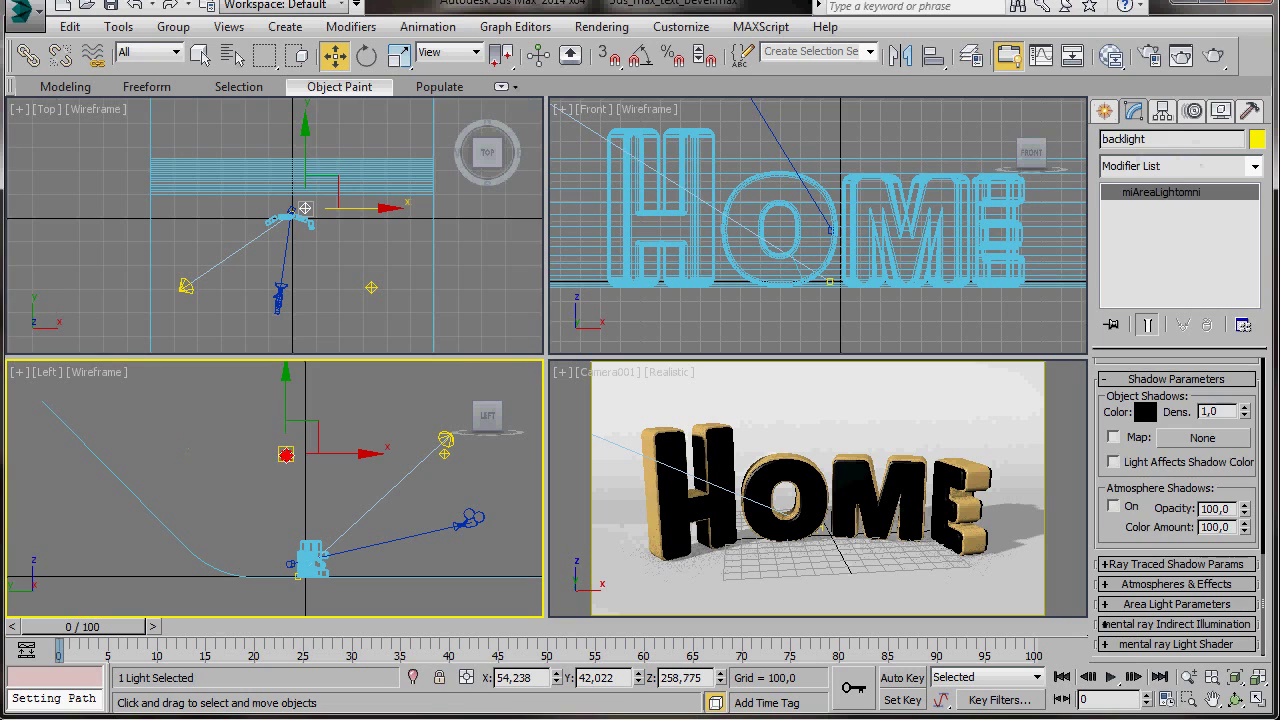
left_click_drag(286, 454, 301, 542)
left_click_drag(227, 485, 230, 520)
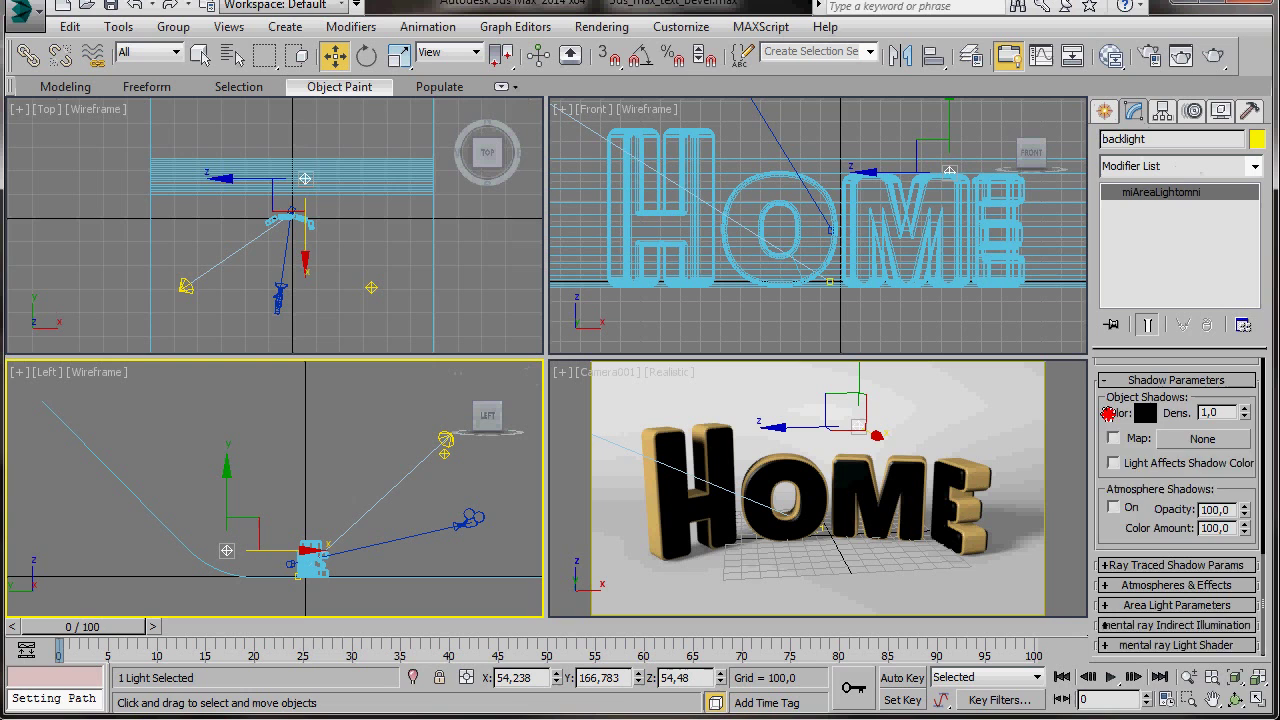
Set the backlight's intensity multiplier to 0,5
left_click_drag(1115, 414, 1132, 565)
scroll(1112, 400, "up", 5)
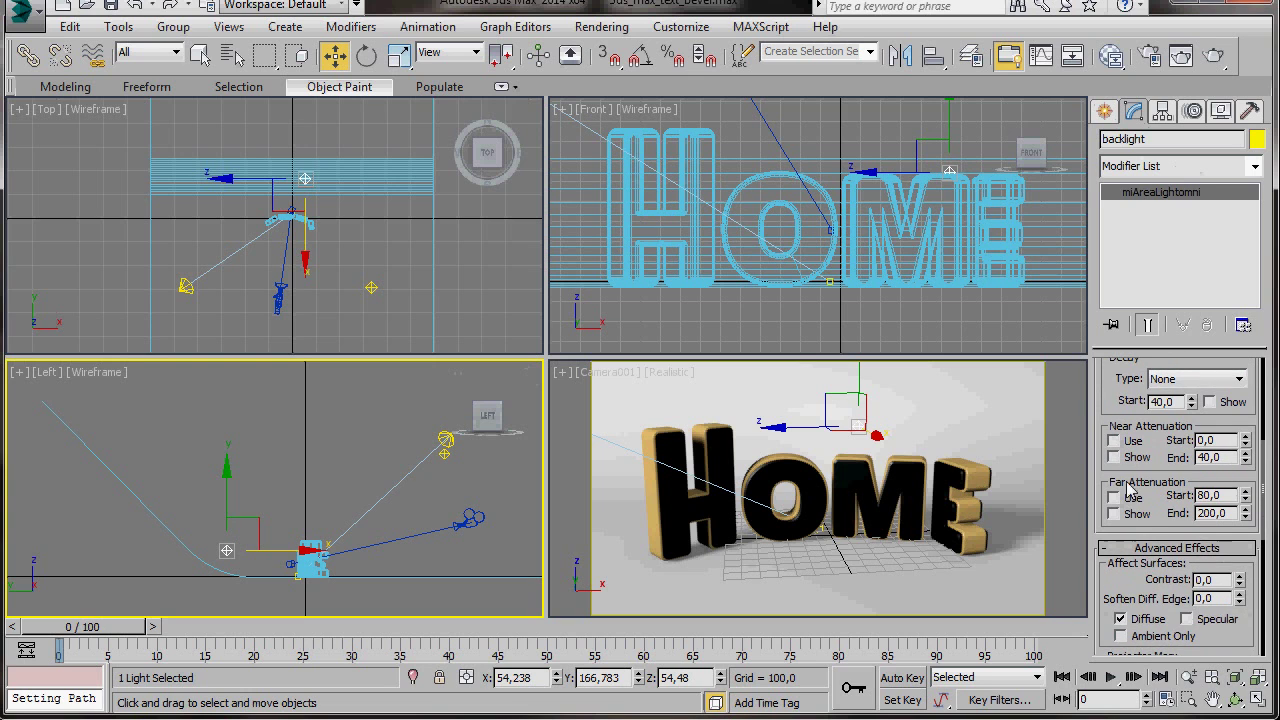
left_click_drag(1112, 385, 1130, 530)
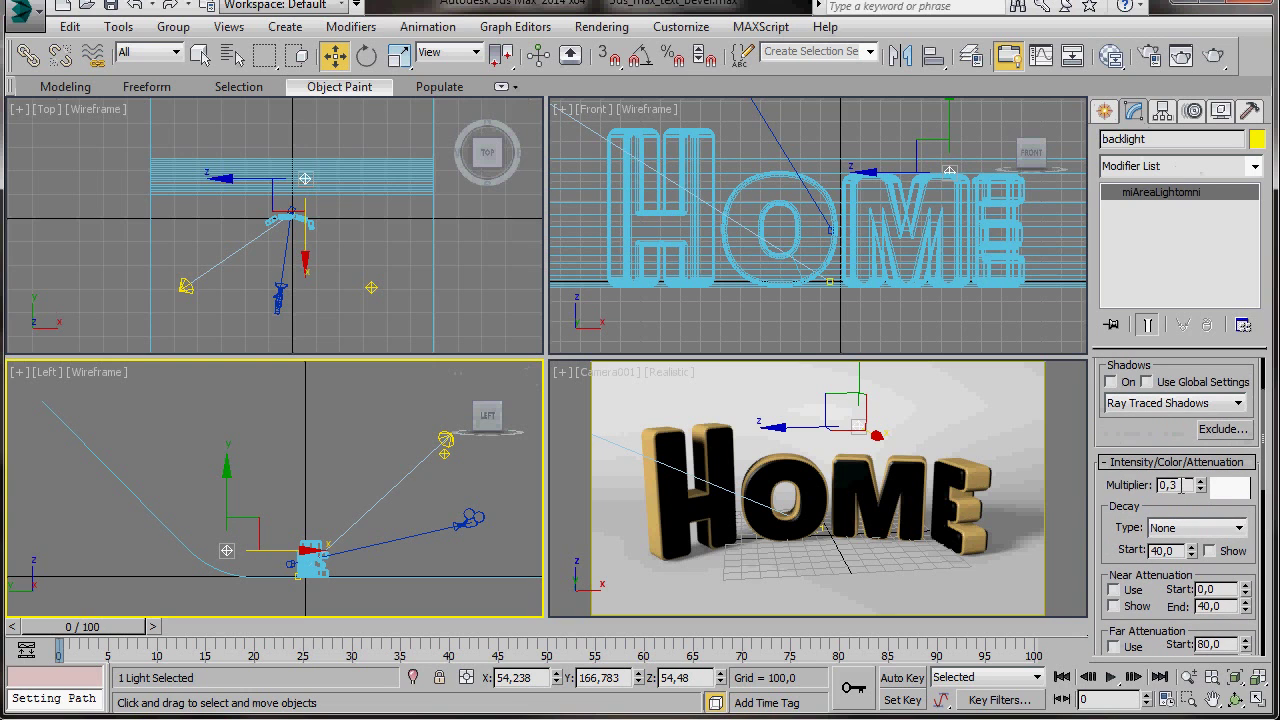
double_click(1175, 485)
type("0,8")
key("Return")
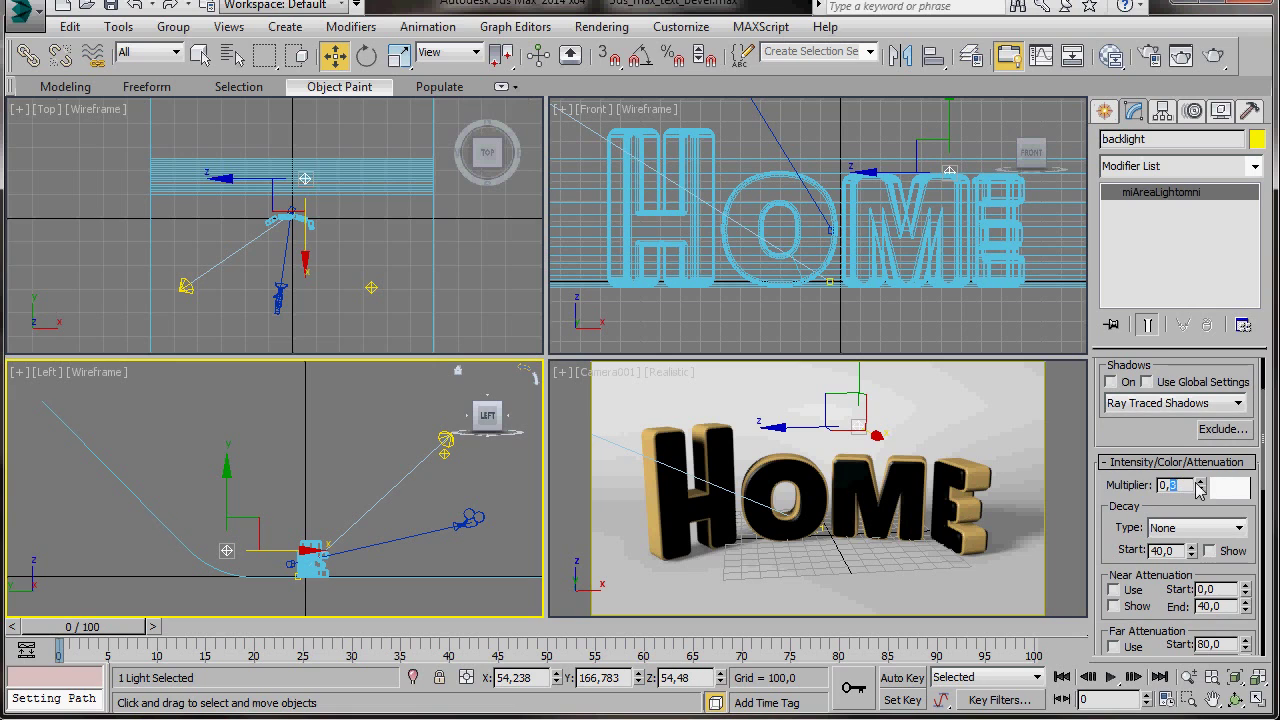
type("0,5")
key("Return")
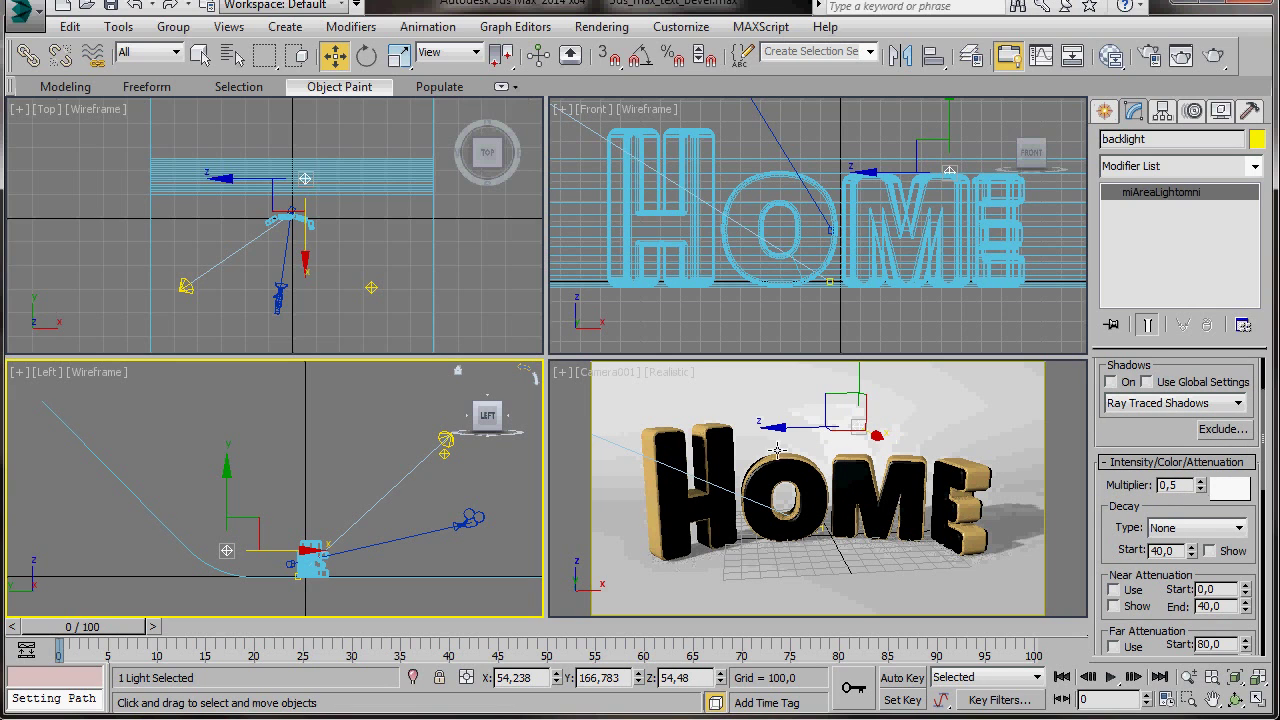
Exclude the ground object from both the illumination and shadow casting of the backlight
left_click(1224, 430)
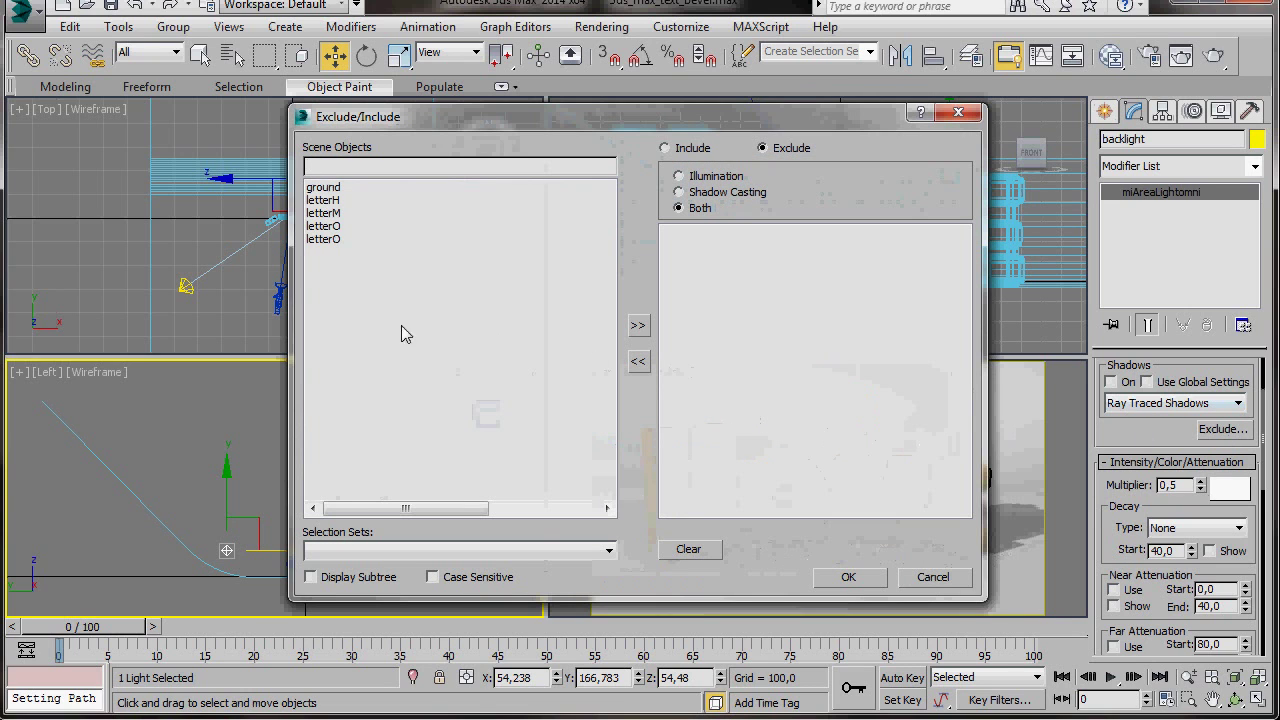
left_click(326, 190)
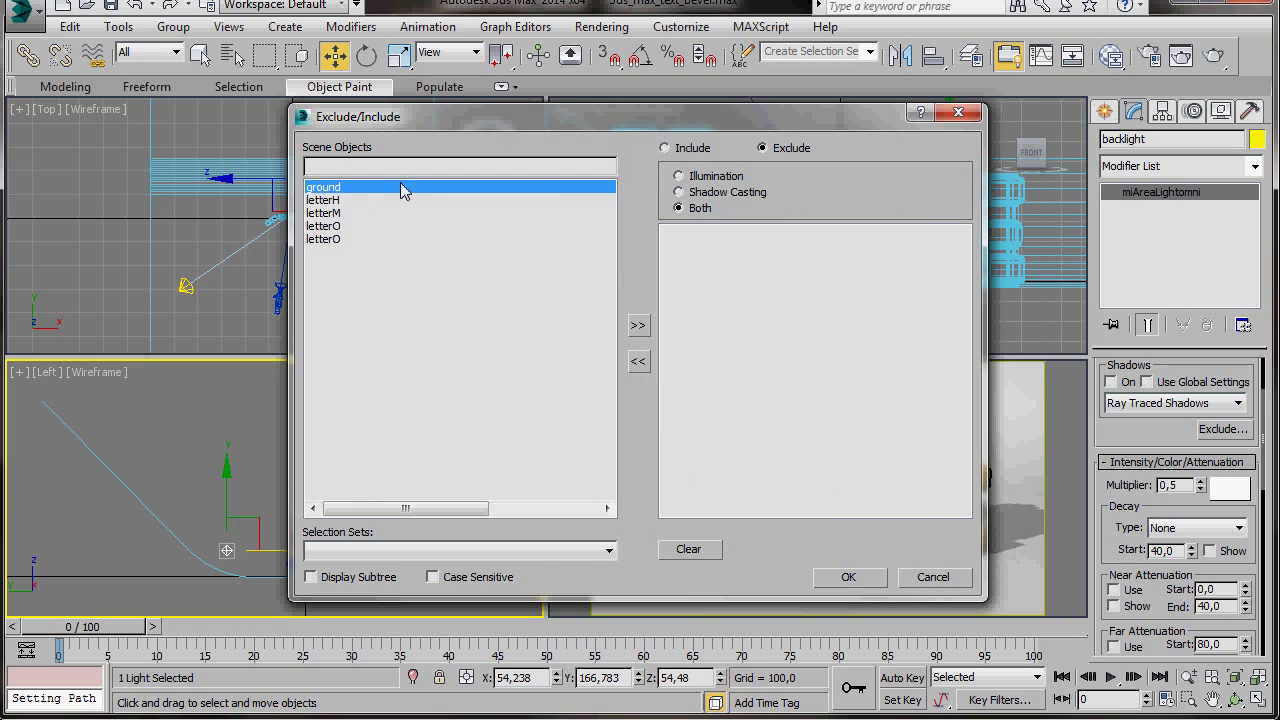
left_click(637, 328)
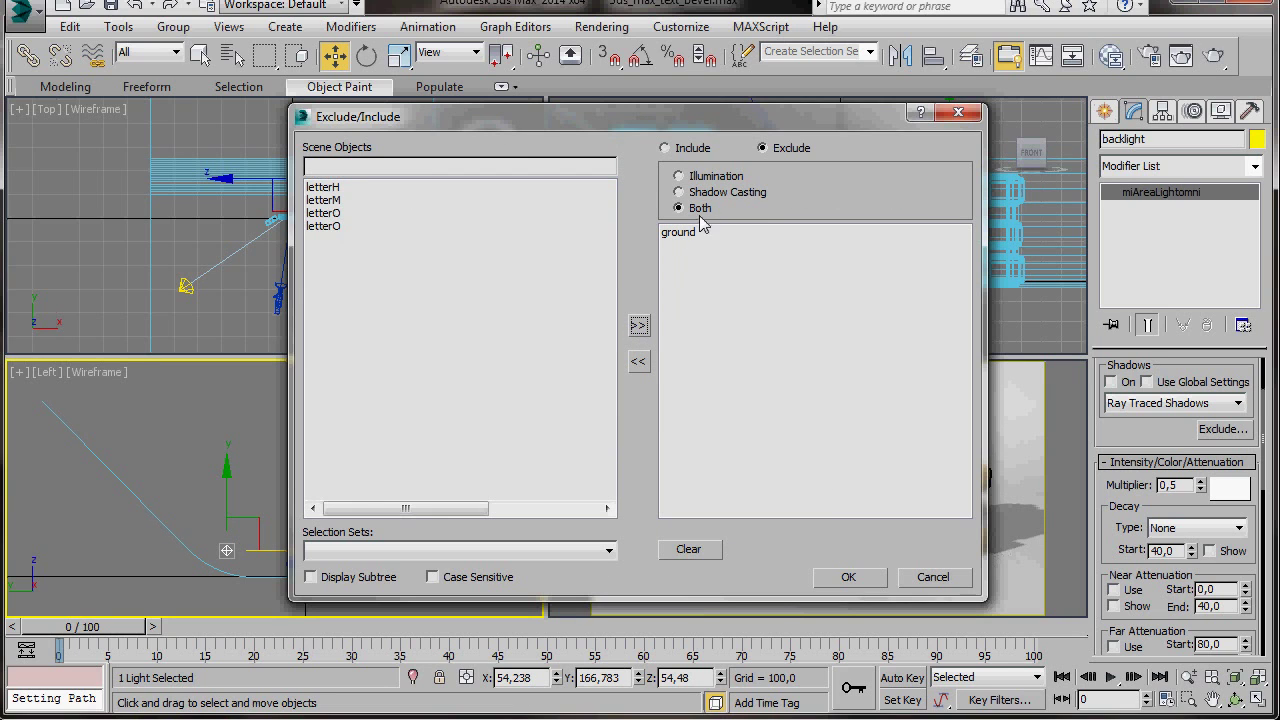
left_click(845, 578)
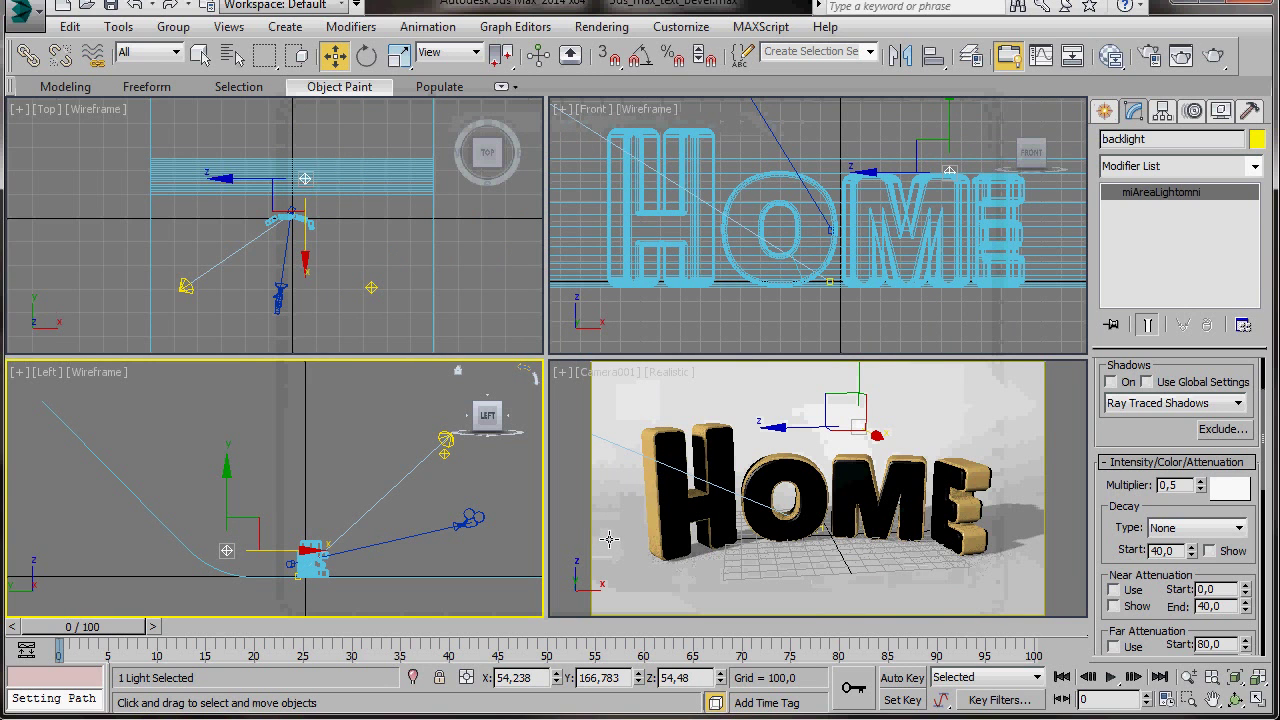
Lighten the diffuse color of the ground material in the Slate Material Editor
left_click(1110, 58)
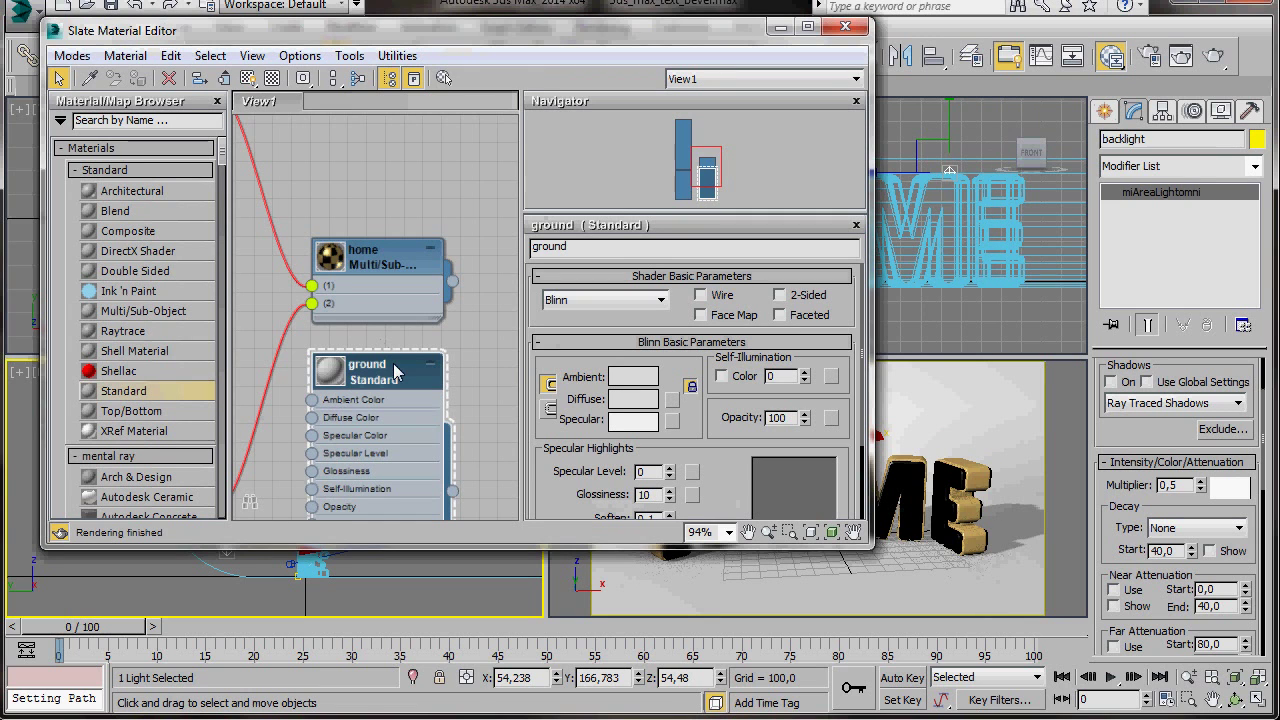
left_click(626, 400)
left_click_drag(362, 215, 362, 226)
left_click(506, 265)
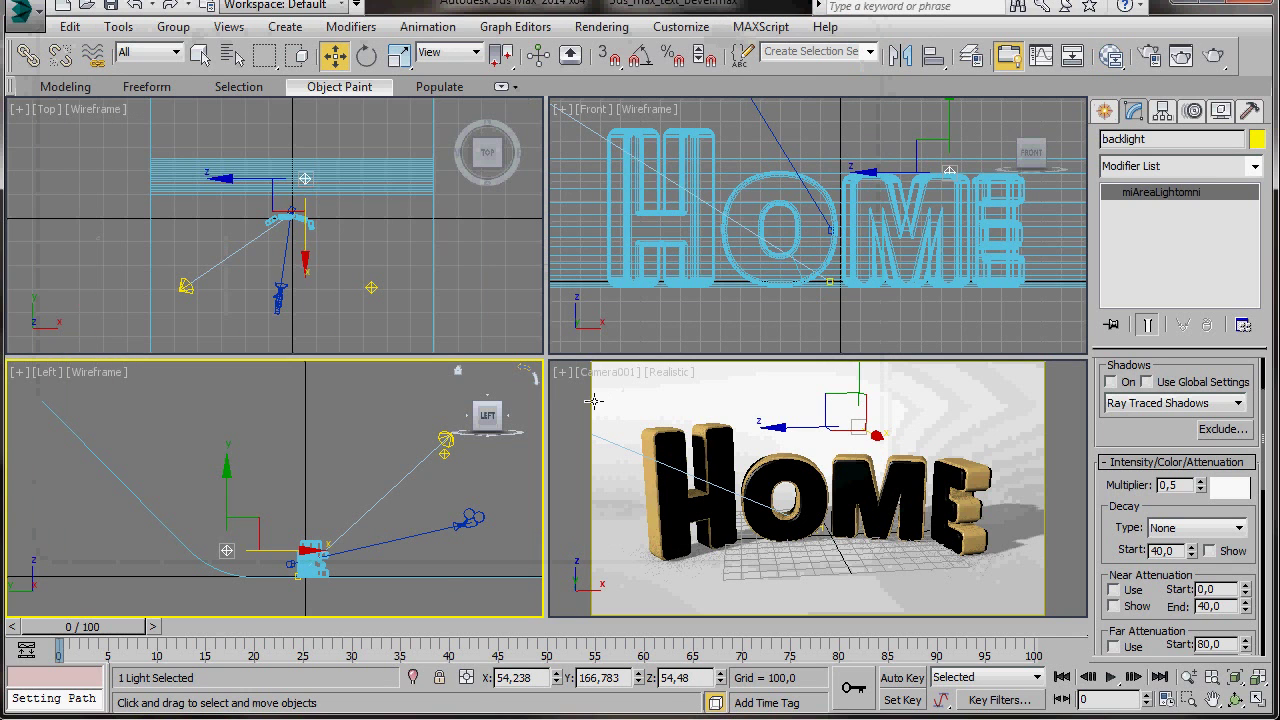
Lock the render view to the Quad 4 camera viewport and render the scene at 640 x 360
left_click(567, 398)
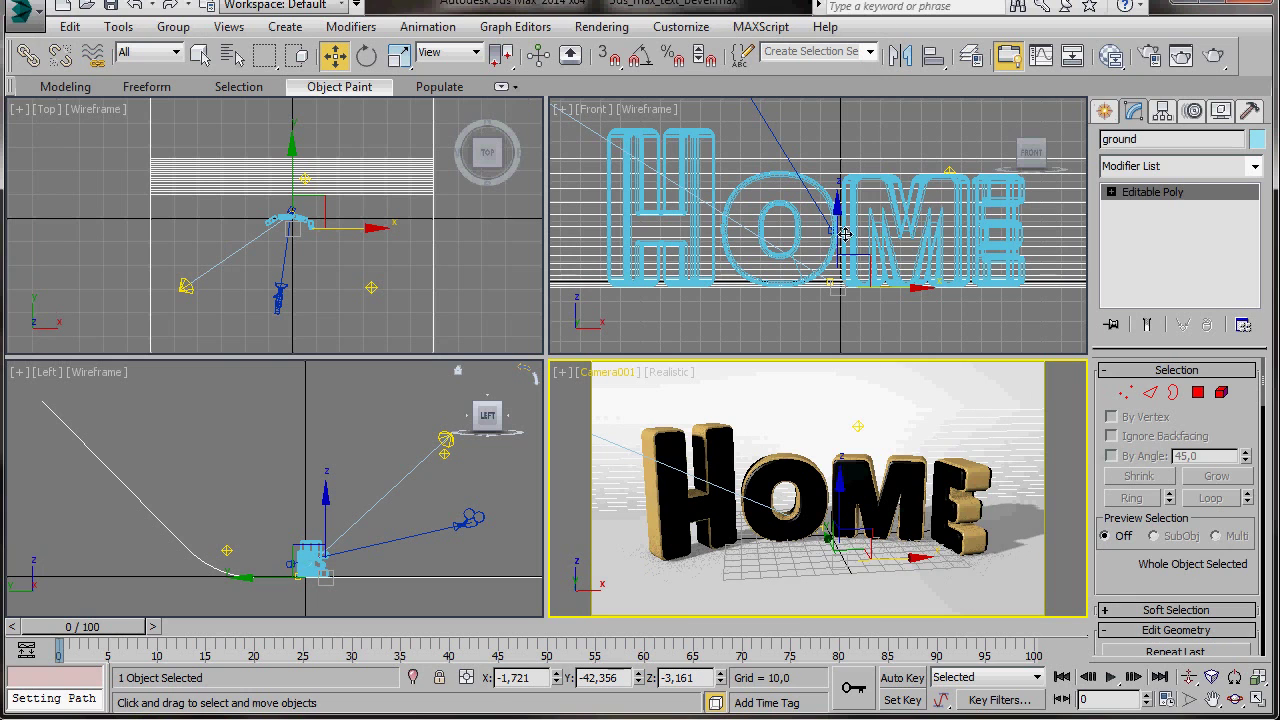
left_click(1148, 57)
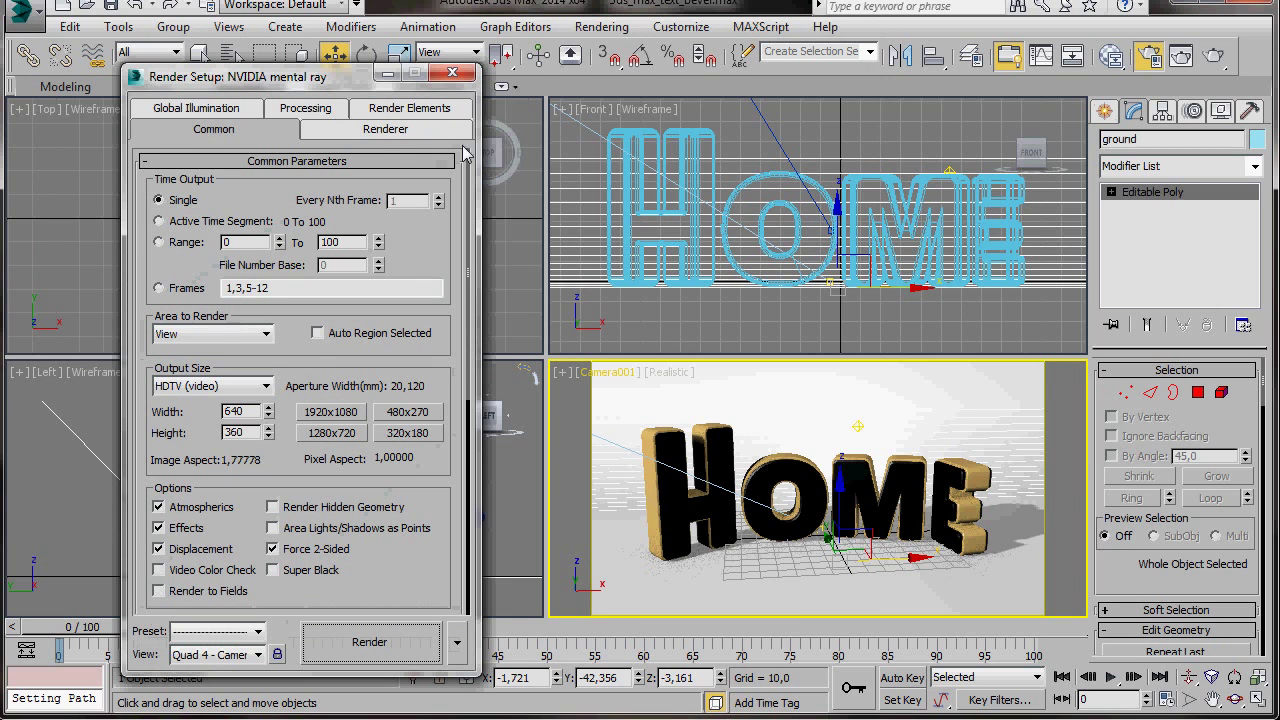
left_click_drag(287, 76, 282, 59)
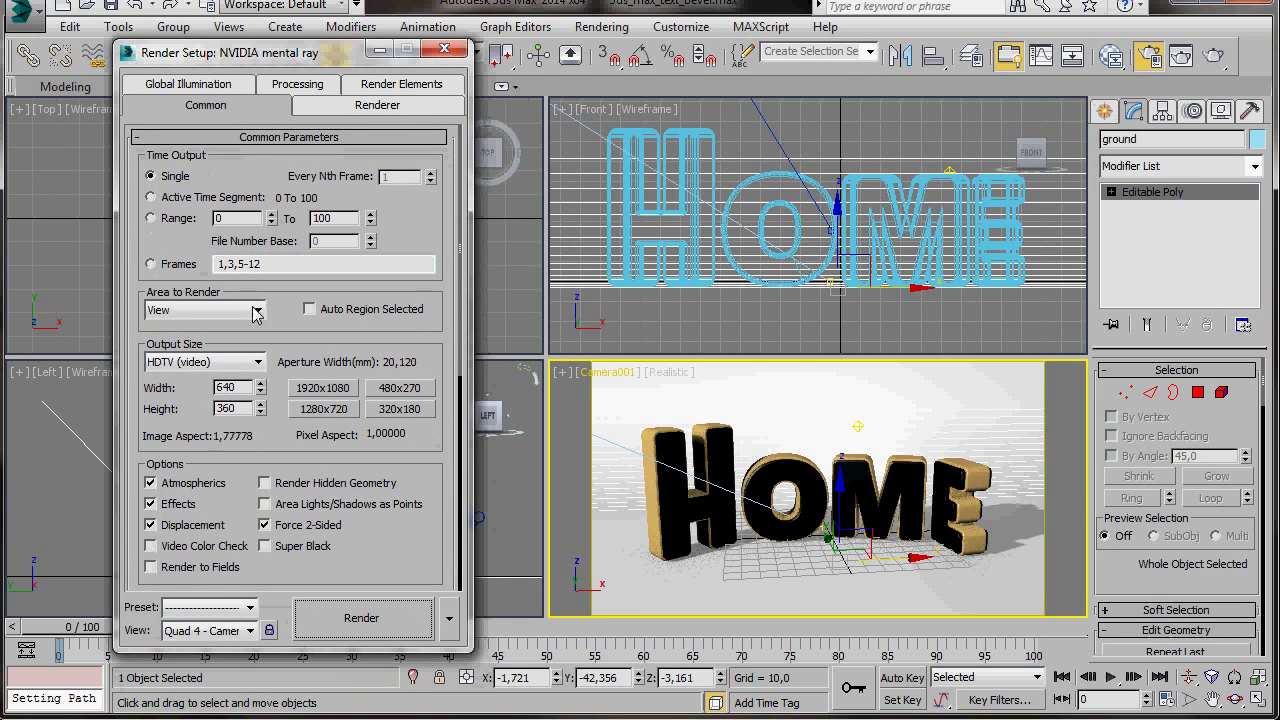
left_click(269, 631)
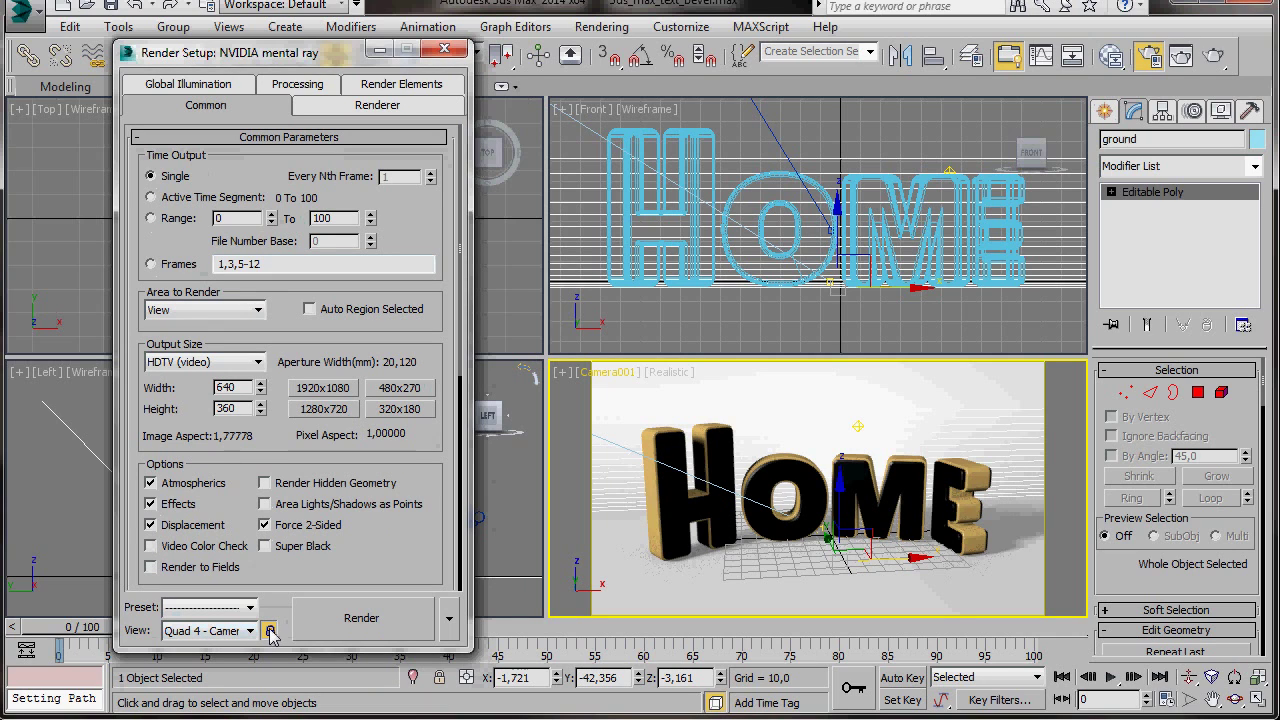
left_click(362, 628)
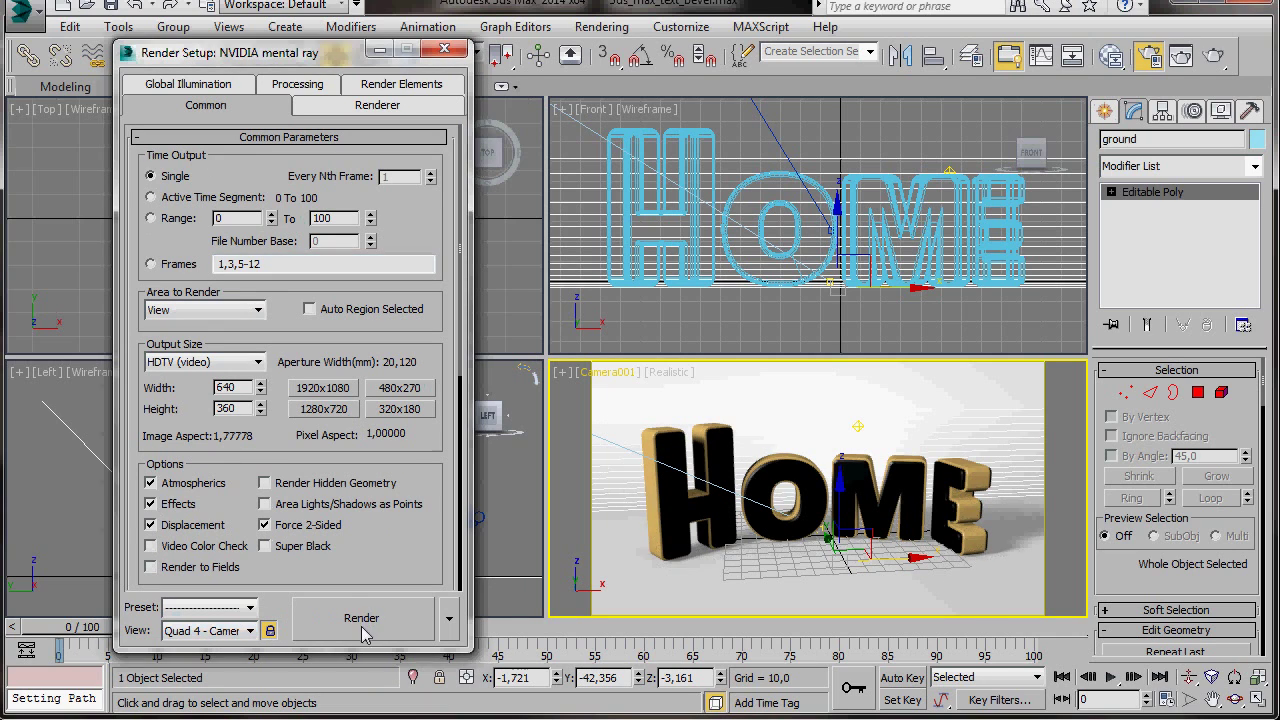